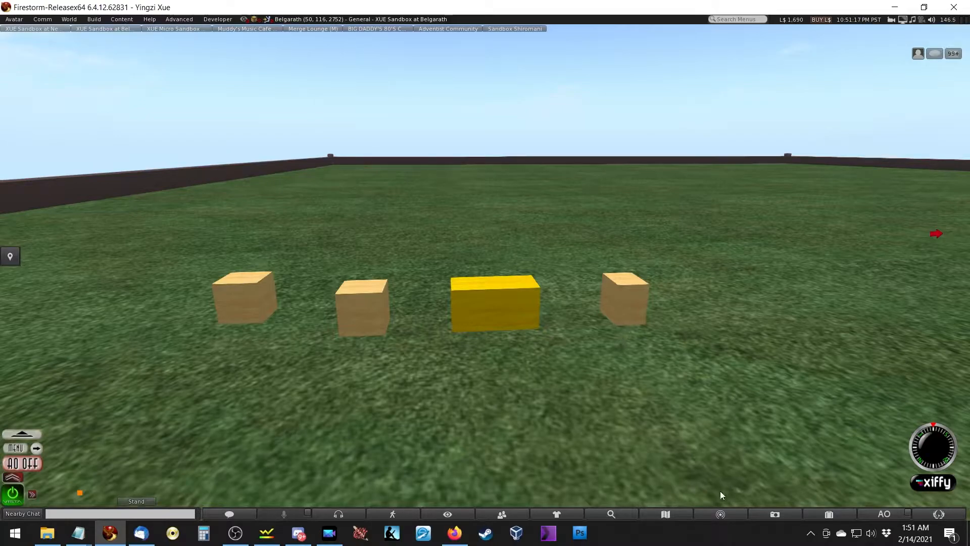
# Step: Open the world map and examine the Sialimonus region and its neighbours around Belgarath
pyautogui.click(664, 514)
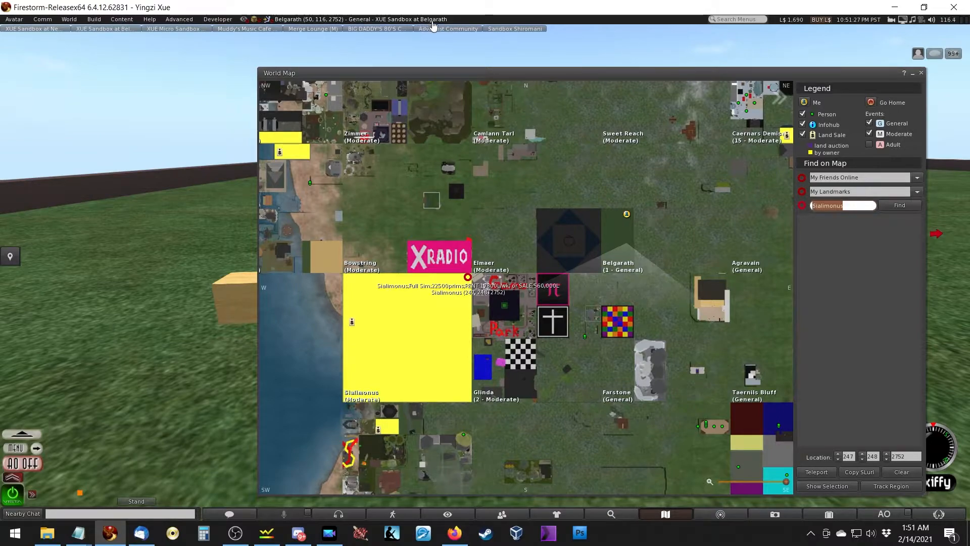
pyautogui.moveTo(669, 204); pyautogui.dragTo(490, 287)
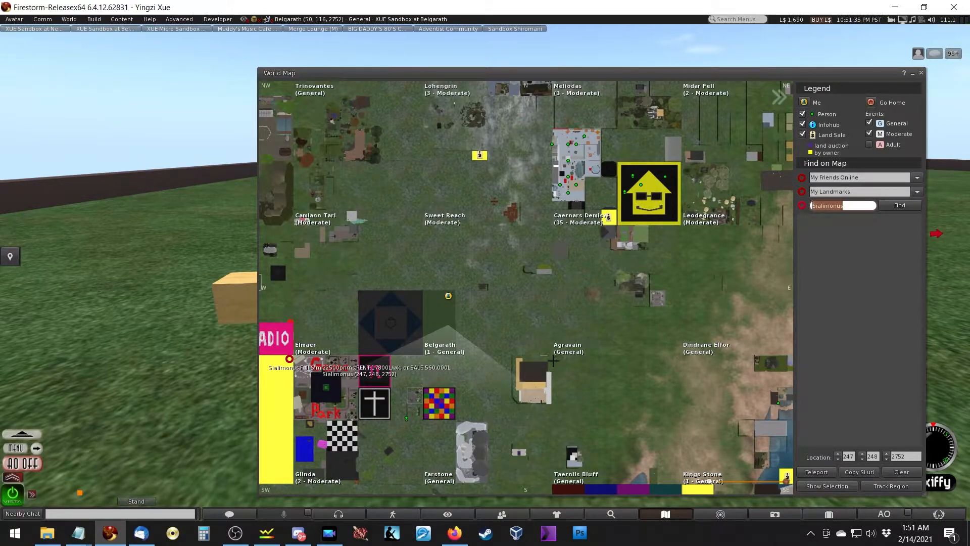
pyautogui.moveTo(394, 408); pyautogui.dragTo(563, 335)
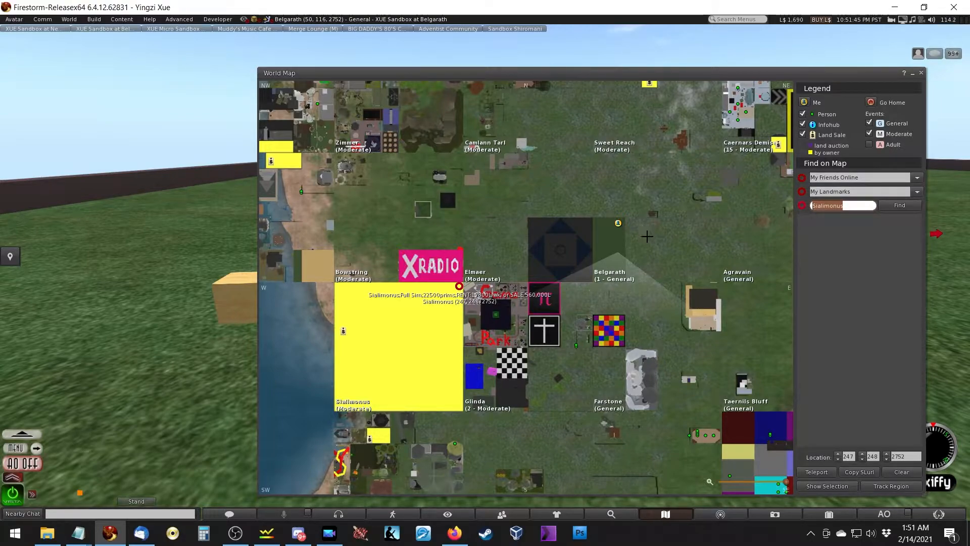
pyautogui.moveTo(396, 354); pyautogui.dragTo(433, 334)
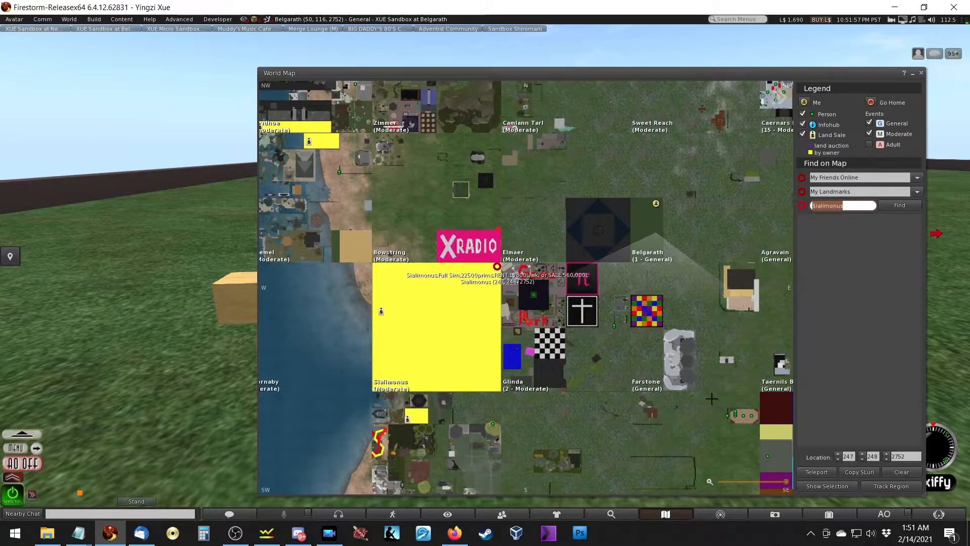
pyautogui.scroll(-2, 407, 264)
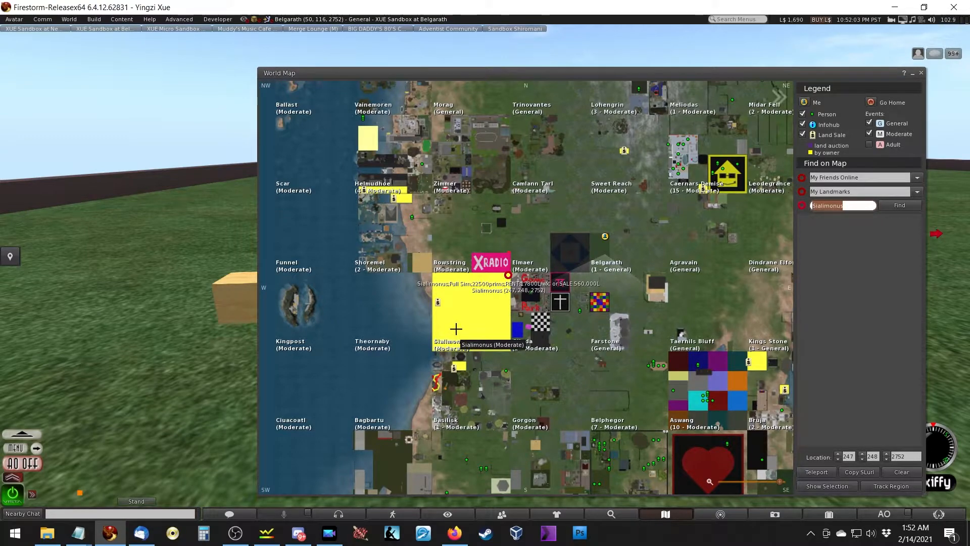
pyautogui.scroll(2, 456, 329)
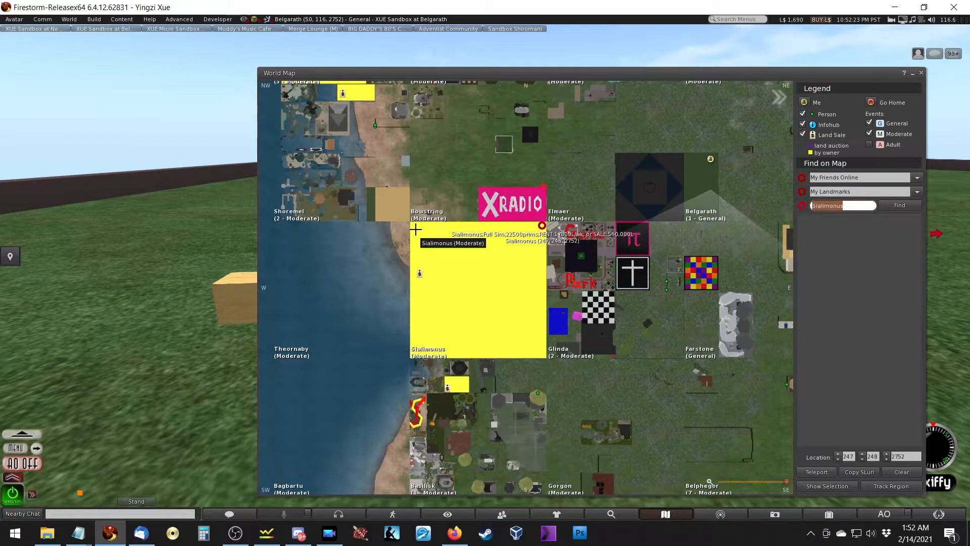
# Step: Mark the southwest, southeast, northwest and northeast corners of the Sialimonus region in turn to read their coordinates
pyautogui.click(413, 355)
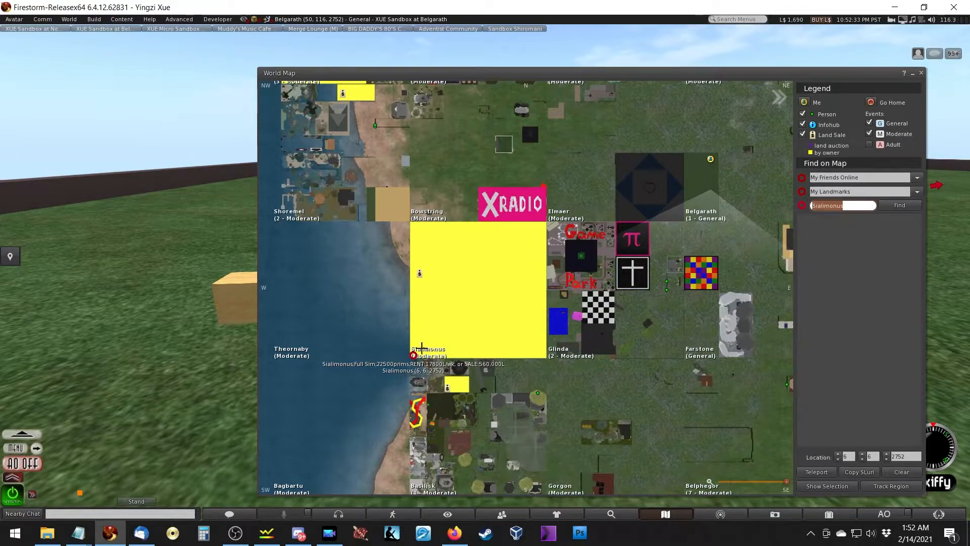
pyautogui.click(544, 356)
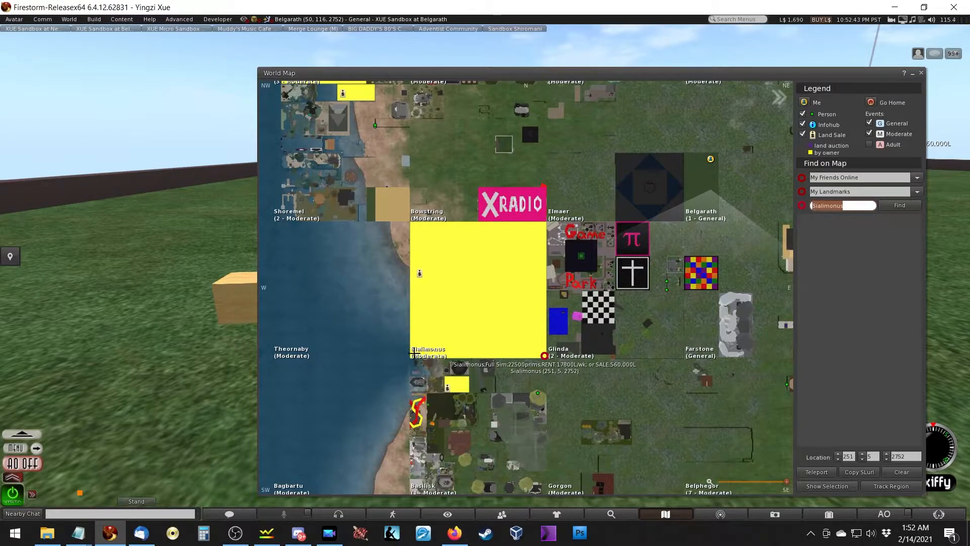
pyautogui.click(413, 223)
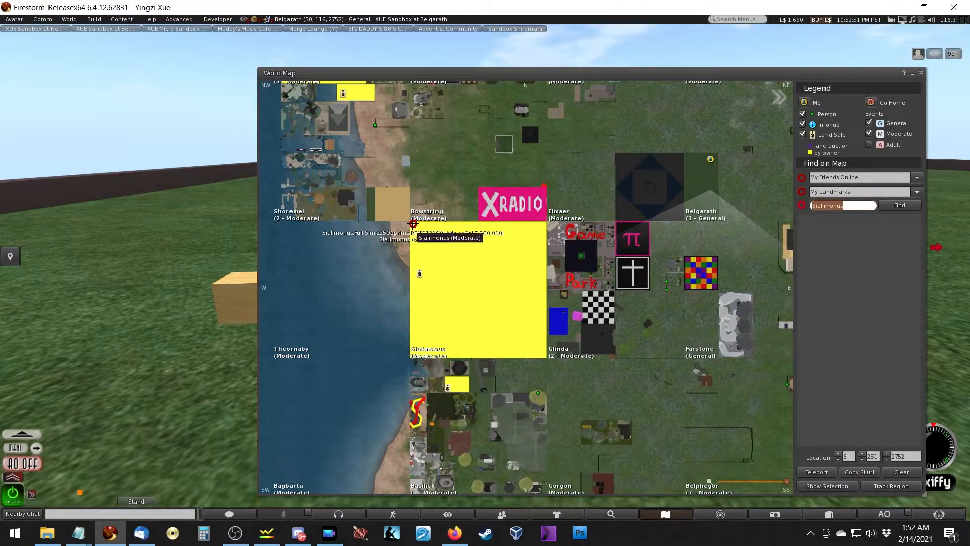
pyautogui.click(543, 225)
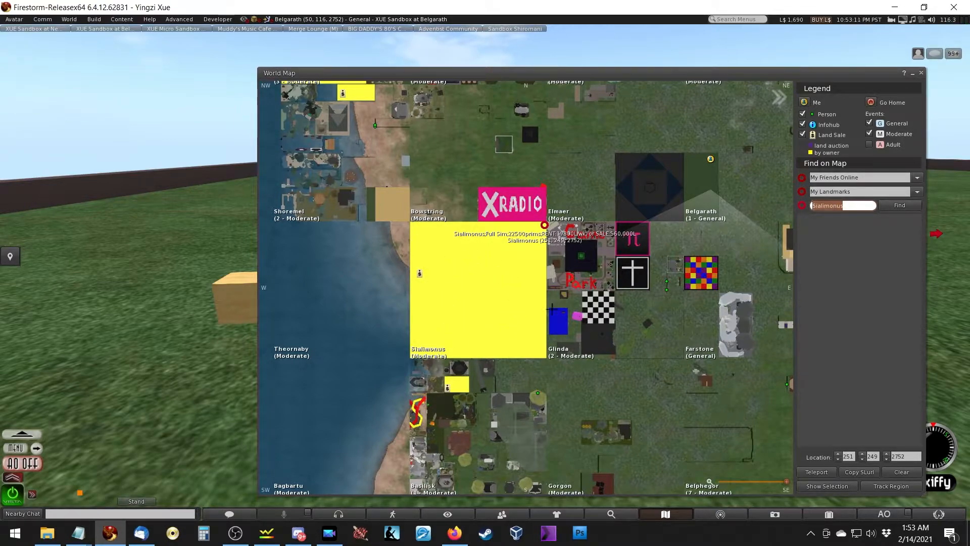
# Step: Highlight the altitude coordinate of the marked map location and close the world map
pyautogui.click(893, 458)
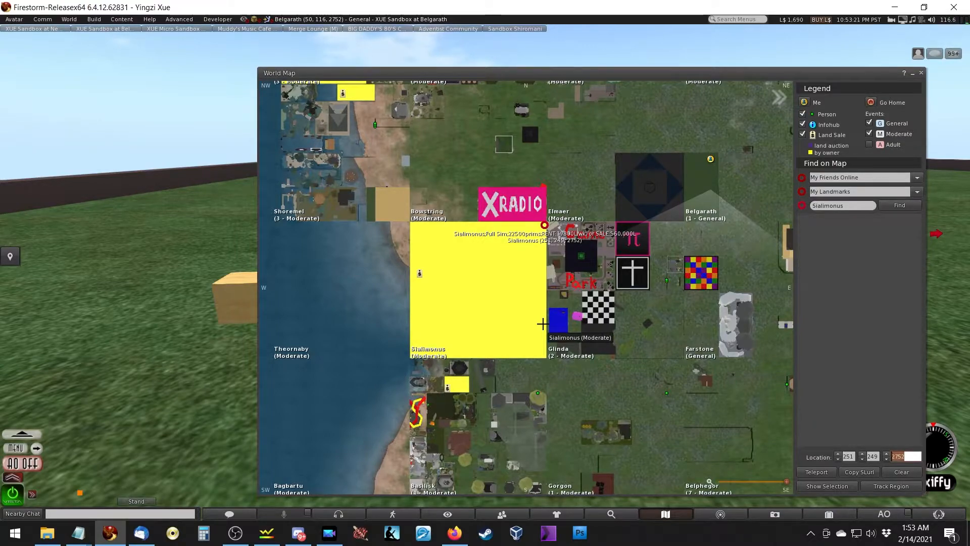
pyautogui.click(908, 456)
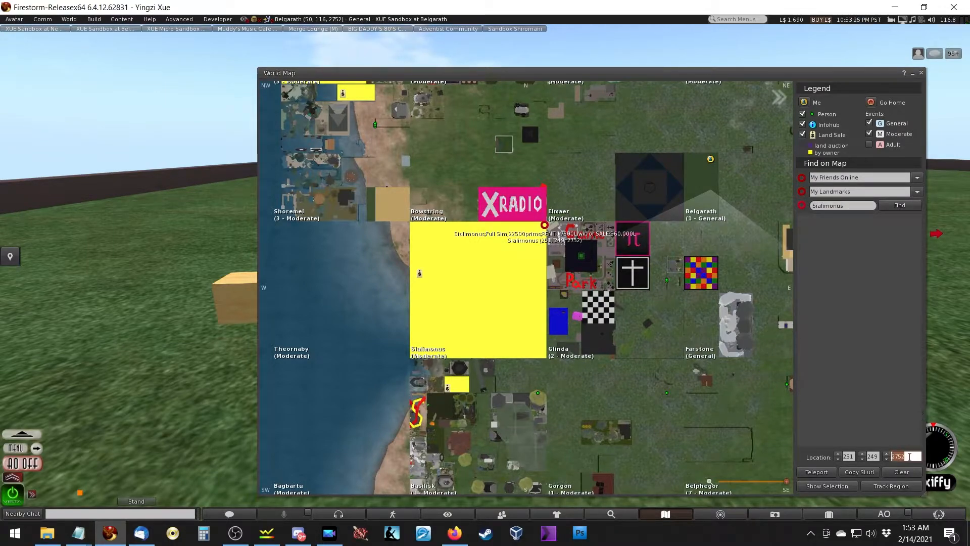
pyautogui.moveTo(895, 456); pyautogui.dragTo(888, 457)
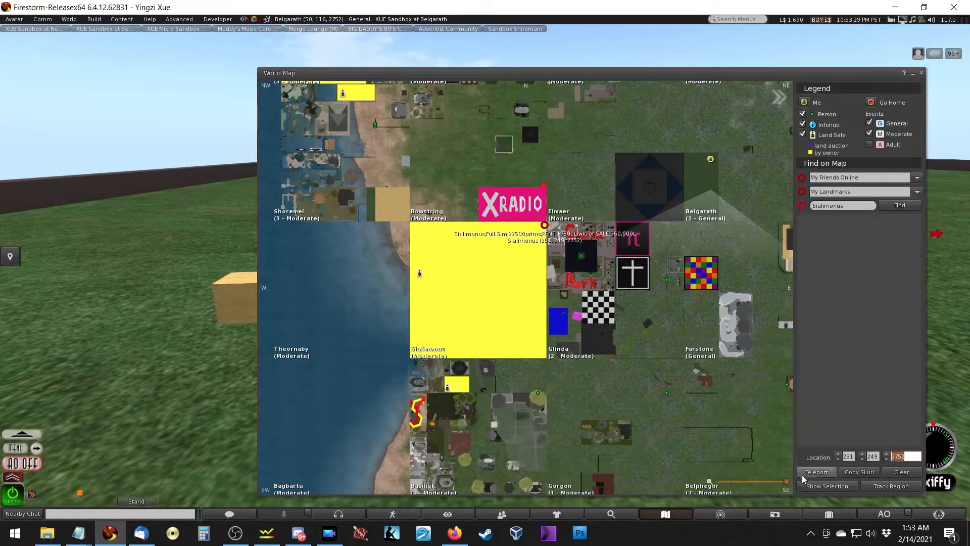
pyautogui.moveTo(905, 456); pyautogui.dragTo(891, 456)
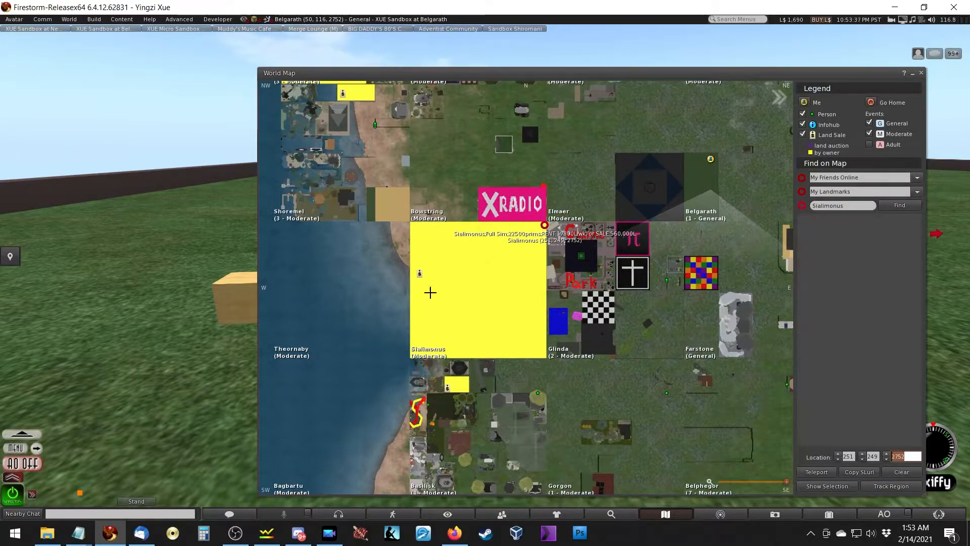
pyautogui.click(921, 75)
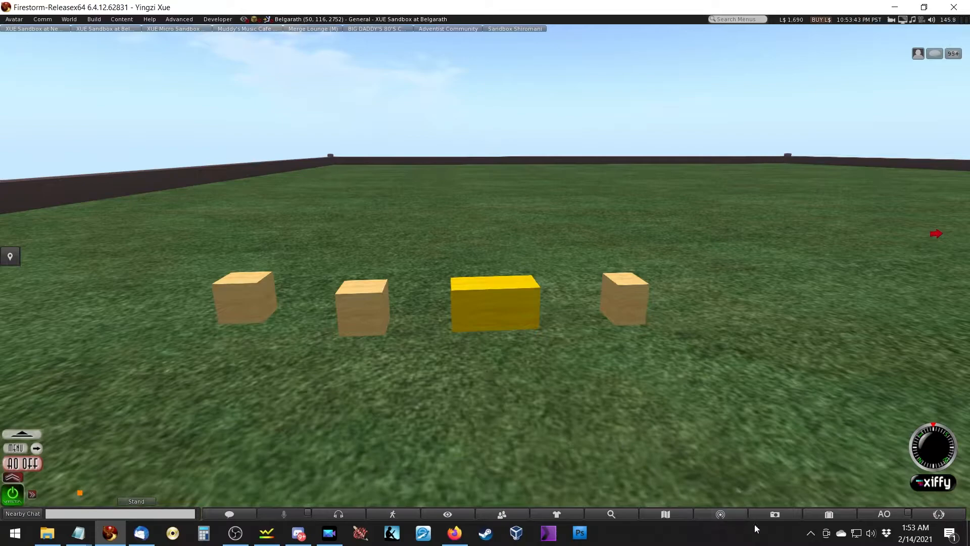
# Step: Open the build tools with their snap grid options and highlight the grid unit value
pyautogui.keyDown('ctrl'); pyautogui.keyDown('alt'); pyautogui.moveTo(414, 282); pyautogui.dragTo(485, 271); pyautogui.keyUp('alt'); pyautogui.keyUp('ctrl')
pyautogui.hotkey('ctrl', 'b')
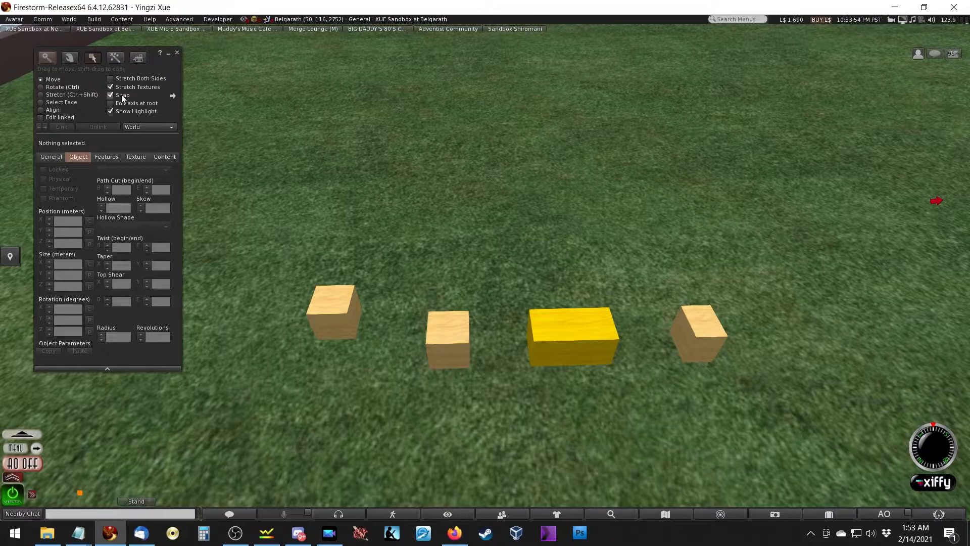
pyautogui.click(172, 96)
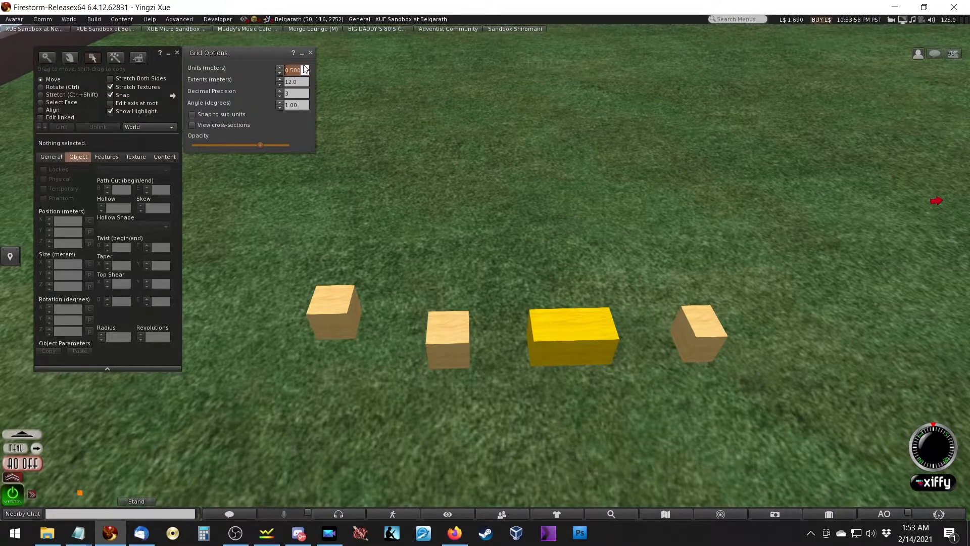
pyautogui.click(305, 70)
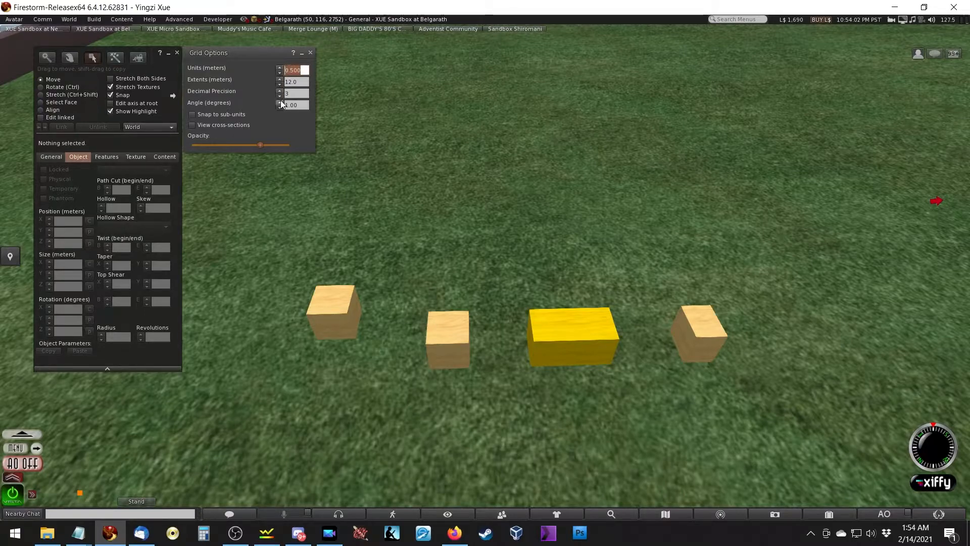
pyautogui.click(306, 70)
# Step: Select the small box next to the yellow one and display the snapping grid on its horizontal plane
pyautogui.click(457, 333)
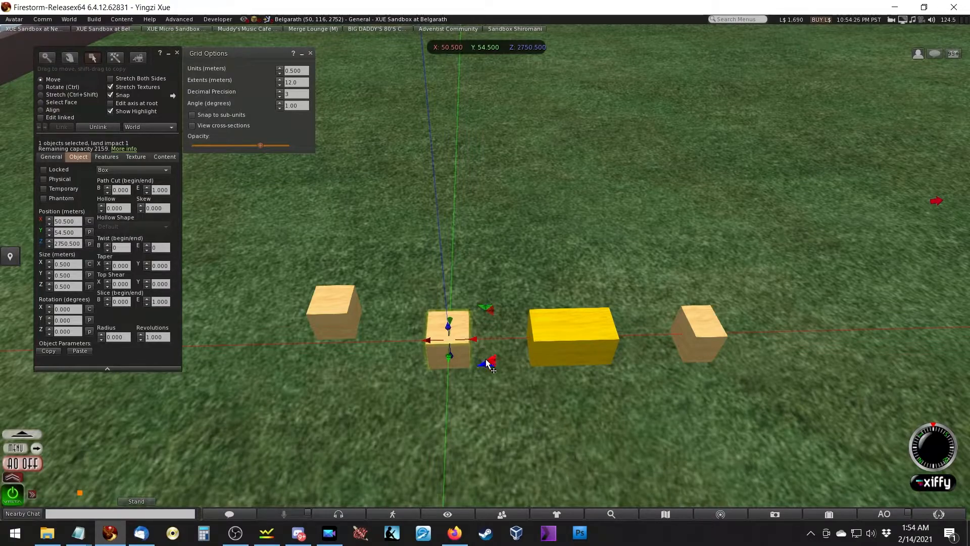
pyautogui.moveTo(487, 308); pyautogui.dragTo(488, 309)
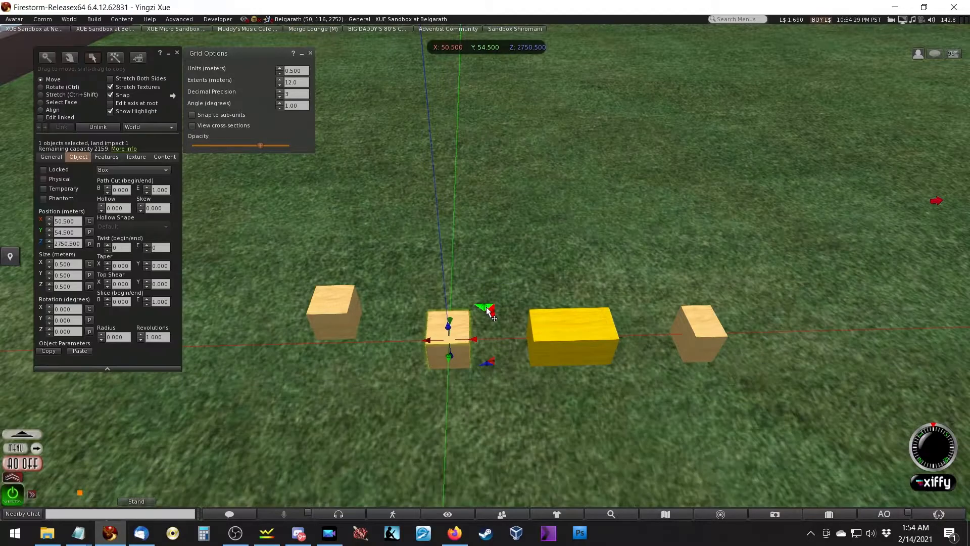
pyautogui.scroll(-4, 487, 308)
pyautogui.moveTo(504, 276); pyautogui.dragTo(504, 276)
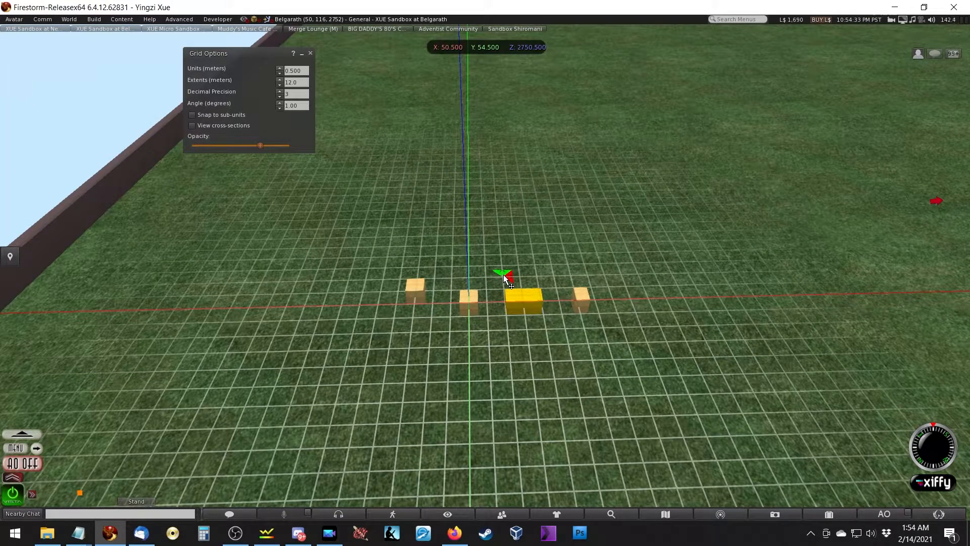
pyautogui.moveTo(506, 278); pyautogui.dragTo(463, 364)
pyautogui.moveTo(502, 273); pyautogui.dragTo(503, 273)
pyautogui.moveTo(506, 277); pyautogui.dragTo(507, 277)
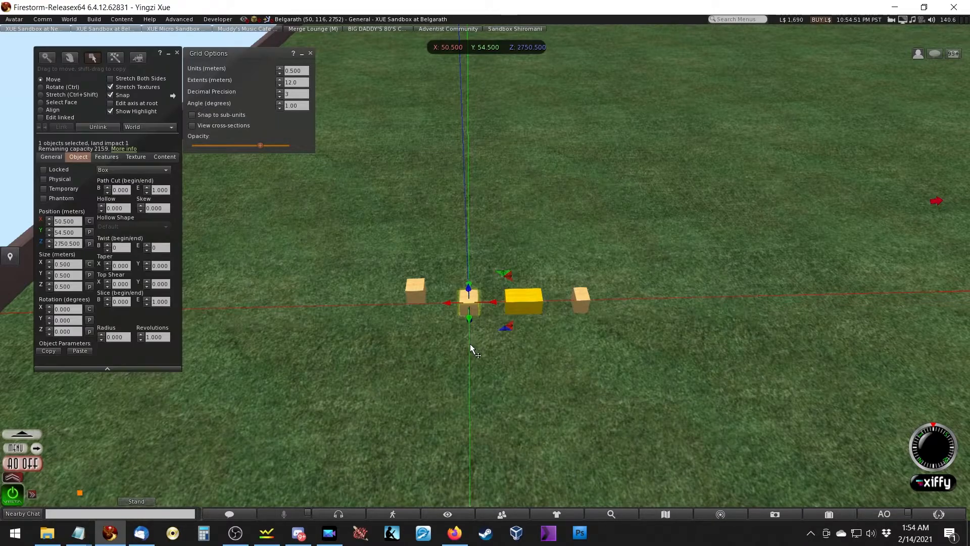
# Step: Set the grid unit to 0.1 m and display the finer snapping grid around the selected box
pyautogui.scroll(3, 470, 341)
pyautogui.scroll(2, 470, 338)
pyautogui.moveTo(305, 71); pyautogui.dragTo(244, 83)
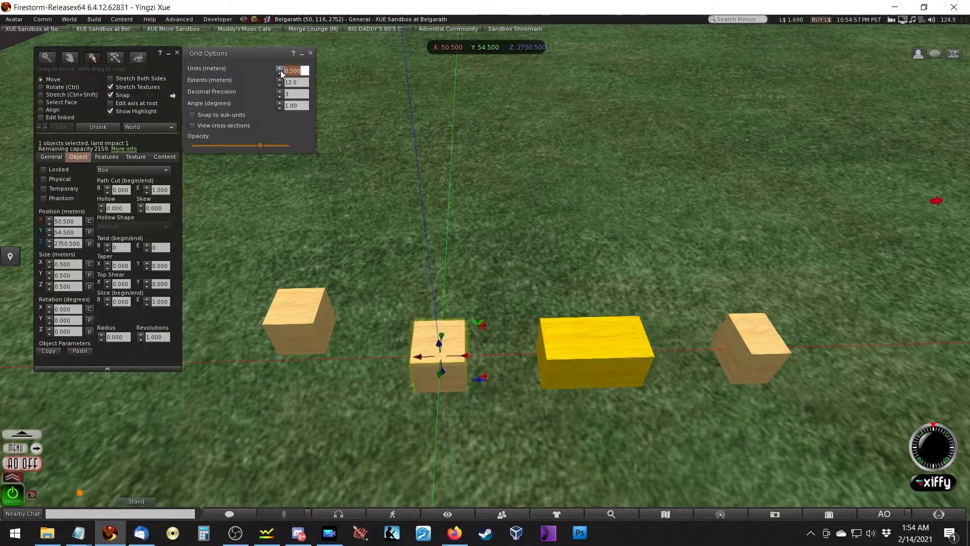
pyautogui.write('0.1')
pyautogui.press('Return')
pyautogui.moveTo(475, 322)
pyautogui.mouseDown()
pyautogui.moveTo(475, 337)
pyautogui.moveTo(475, 329)
pyautogui.mouseUp()
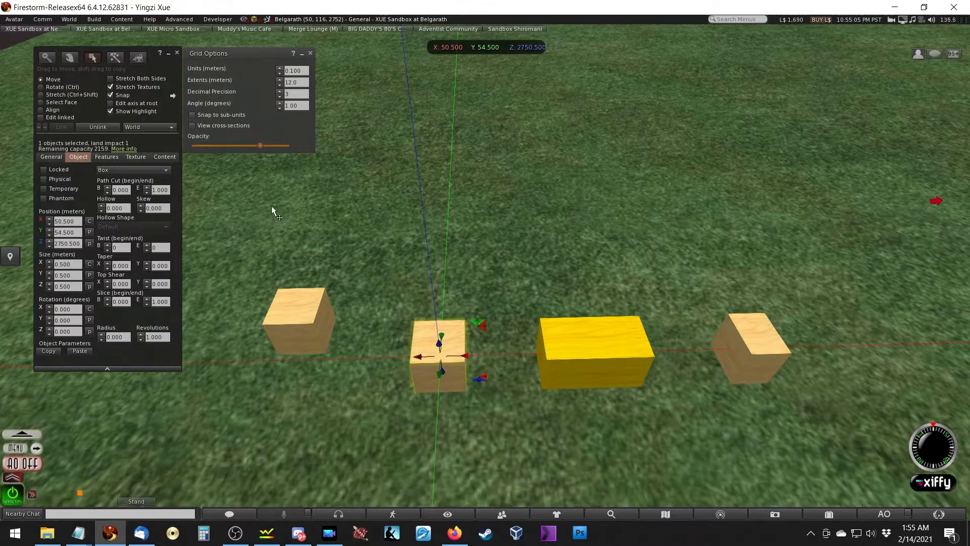
# Step: Set the grid unit to 0.5 m and close the grid options
pyautogui.click(298, 71)
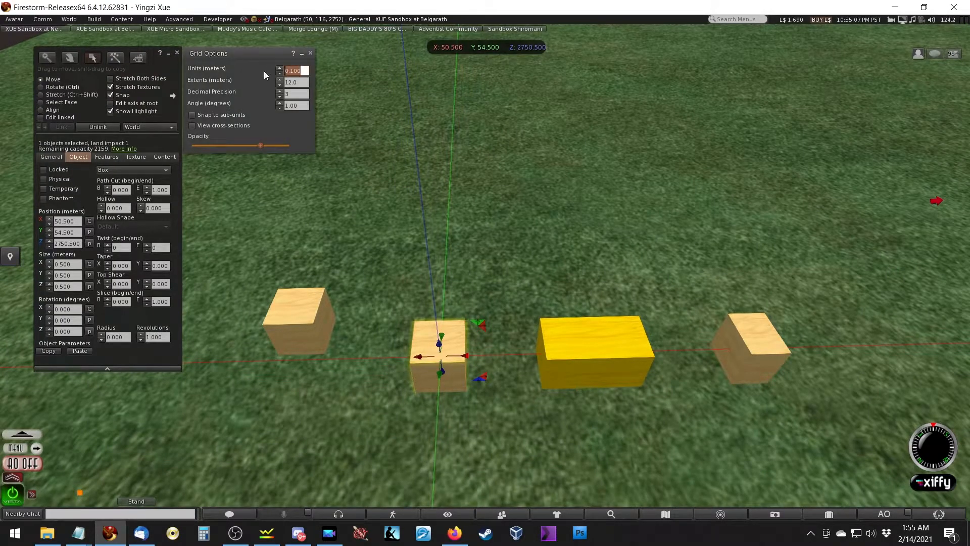
pyautogui.click(304, 70)
pyautogui.press('BackSpace')
pyautogui.write('.5')
pyautogui.click(310, 53)
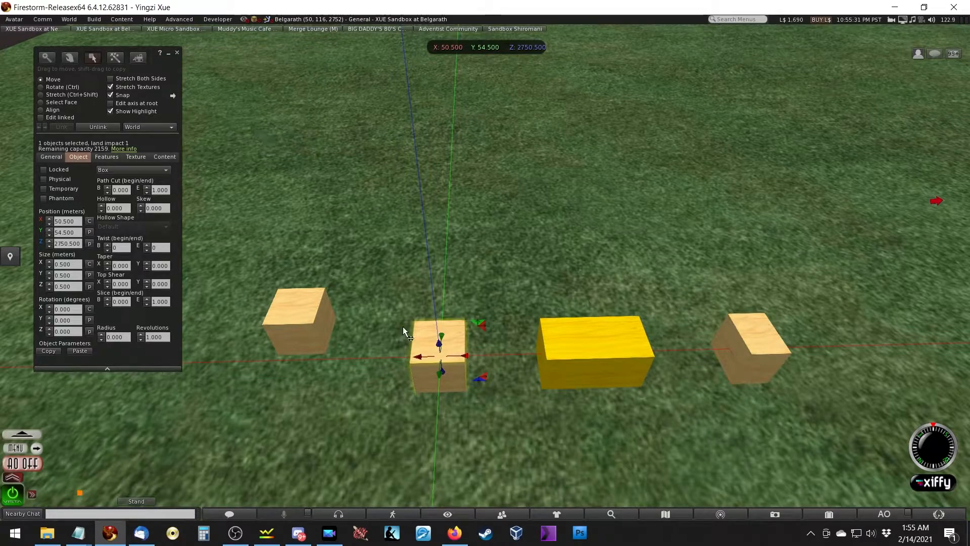
# Step: Move the small box and the yellow box together along the X axis so they overlap, placing the yellow one at X 49.500
pyautogui.keyDown('alt'); pyautogui.moveTo(556, 356); pyautogui.dragTo(556, 303); pyautogui.keyUp('alt')
pyautogui.keyDown('alt'); pyautogui.moveTo(408, 217); pyautogui.dragTo(482, 278); pyautogui.keyUp('alt')
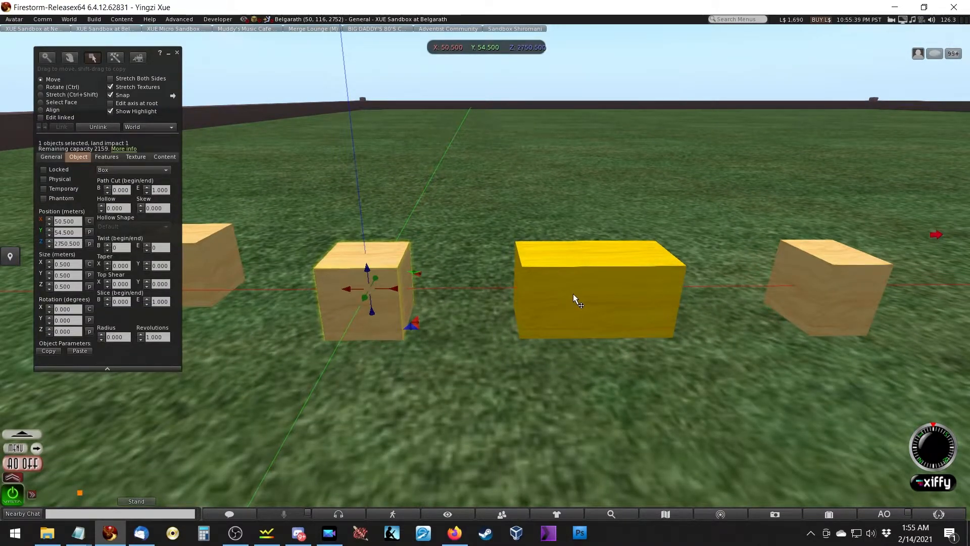
pyautogui.moveTo(387, 285); pyautogui.dragTo(440, 347)
pyautogui.moveTo(556, 311); pyautogui.dragTo(537, 365)
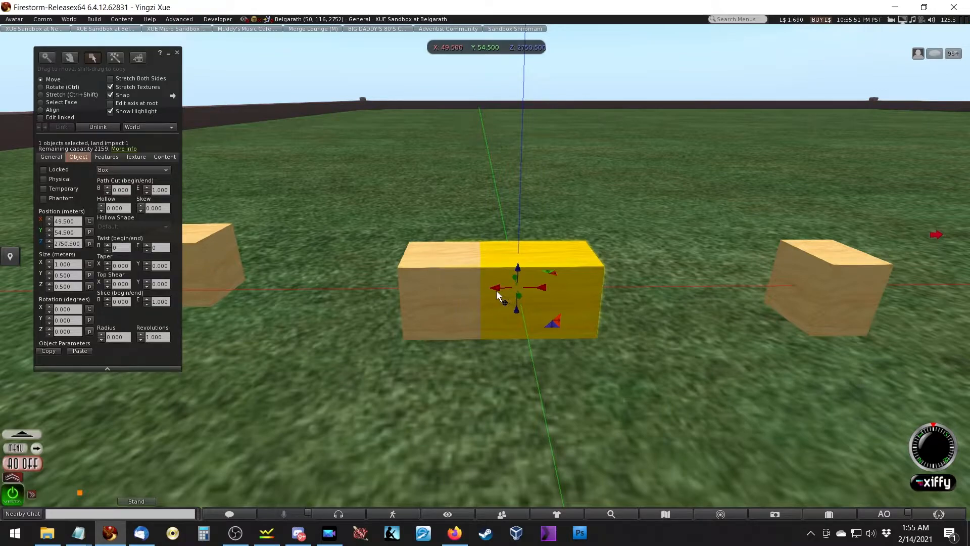
# Step: Examine the overlapping faces of the small box and the yellow box from several distances and angles
pyautogui.scroll(5, 468, 298)
pyautogui.scroll(-4, 465, 309)
pyautogui.scroll(4, 464, 309)
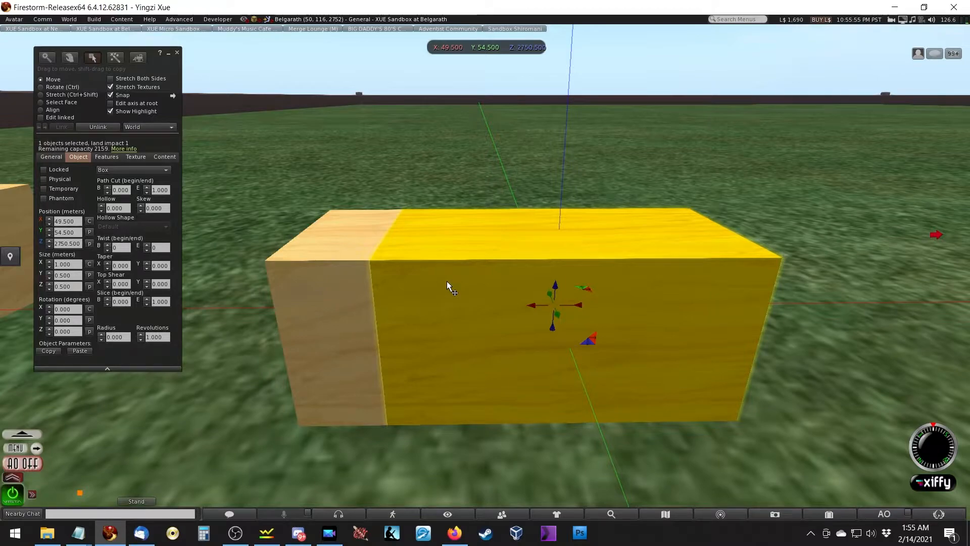
pyautogui.keyDown('ctrl'); pyautogui.keyDown('alt'); pyautogui.moveTo(446, 281); pyautogui.dragTo(447, 350); pyautogui.keyUp('alt'); pyautogui.keyUp('ctrl')
pyautogui.keyDown('ctrl'); pyautogui.keyDown('alt'); pyautogui.moveTo(479, 304); pyautogui.dragTo(474, 245); pyautogui.keyUp('alt'); pyautogui.keyUp('ctrl')
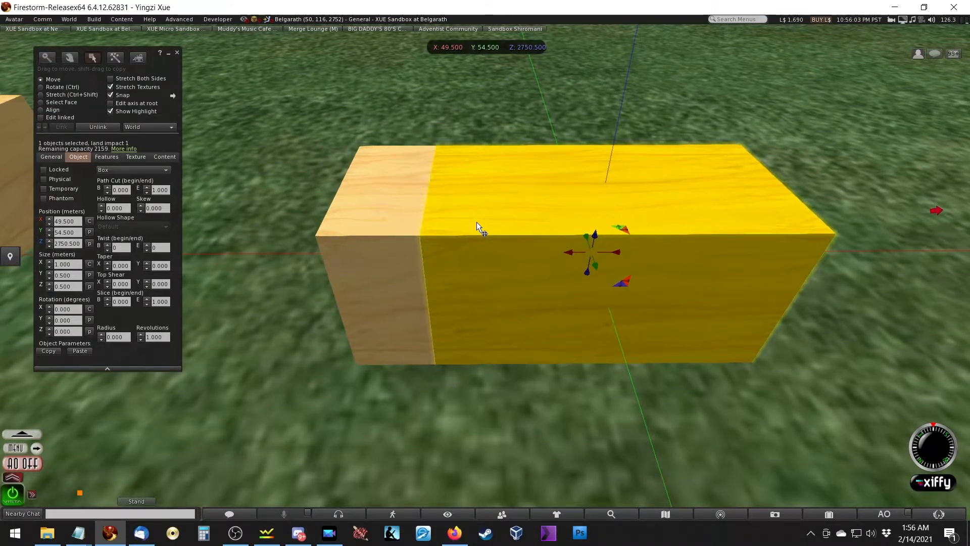
pyautogui.keyDown('ctrl'); pyautogui.keyDown('alt'); pyautogui.moveTo(493, 250); pyautogui.dragTo(499, 221); pyautogui.keyUp('alt'); pyautogui.keyUp('ctrl')
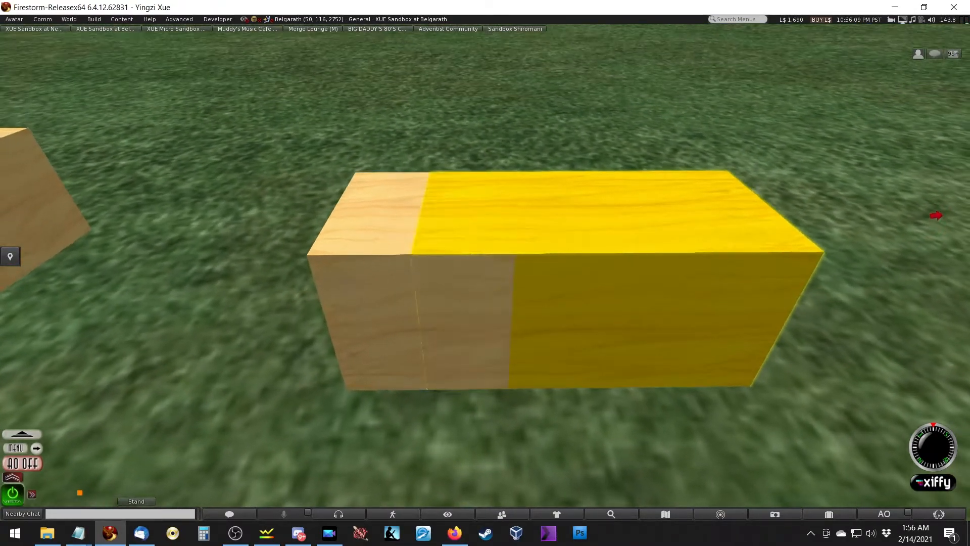
pyautogui.moveTo(493, 286)
pyautogui.keyDown('ctrl'); pyautogui.keyDown('alt'); pyautogui.mouseDown()
pyautogui.moveTo(507, 280)
pyautogui.moveTo(486, 276)
pyautogui.moveTo(497, 268)
pyautogui.mouseUp(); pyautogui.keyUp('alt'); pyautogui.keyUp('ctrl')
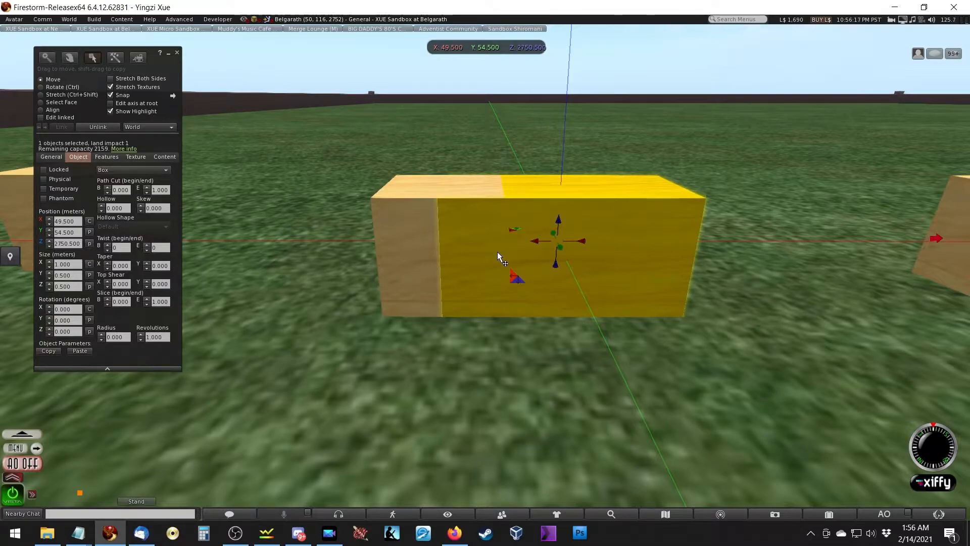
# Step: Select the small box and the yellow box in turn to compare their outlines where they overlap
pyautogui.click(417, 259)
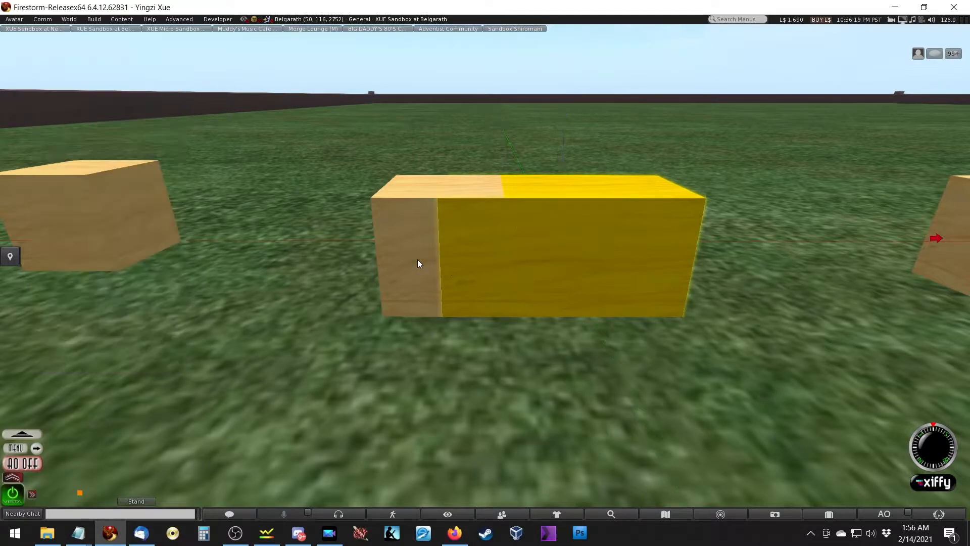
pyautogui.click(556, 257)
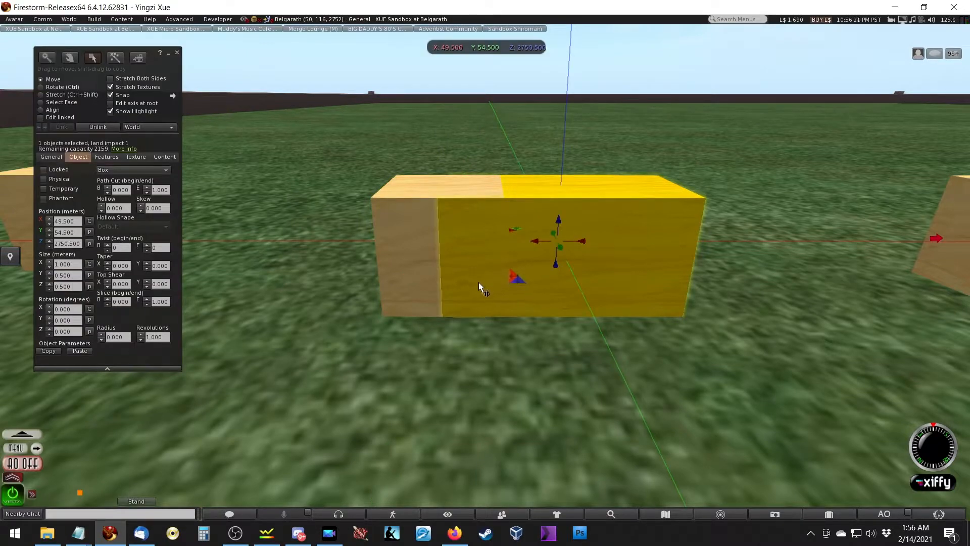
pyautogui.click(442, 277)
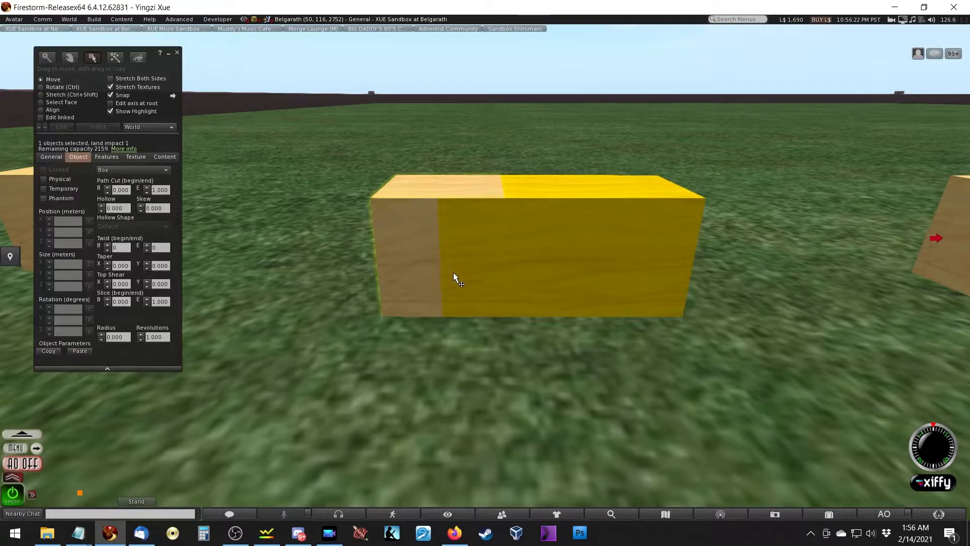
pyautogui.click(567, 243)
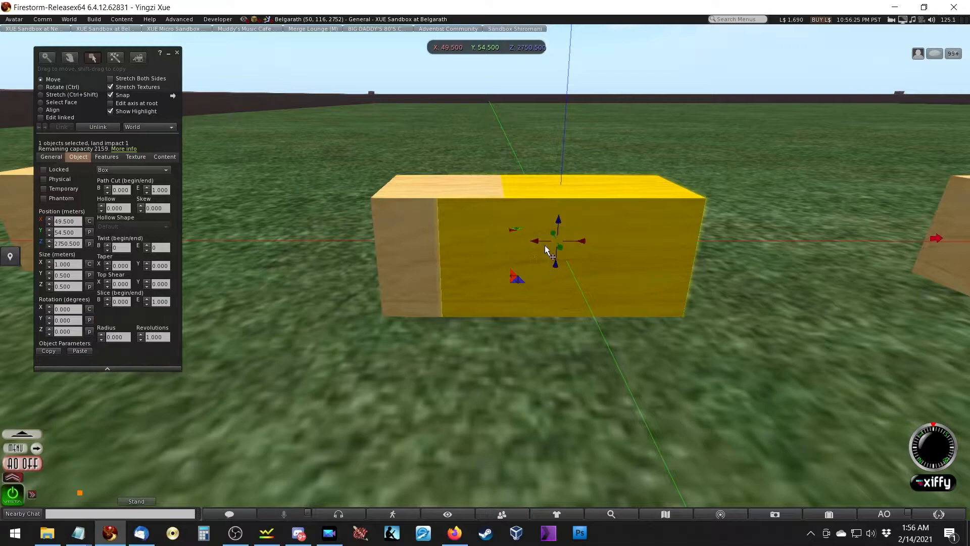
pyautogui.click(426, 235)
# Step: Examine the overlap between the small box and the yellow box from above, from the end and from the front
pyautogui.keyDown('ctrl'); pyautogui.keyDown('alt'); pyautogui.moveTo(443, 221); pyautogui.dragTo(485, 273); pyautogui.keyUp('alt'); pyautogui.keyUp('ctrl')
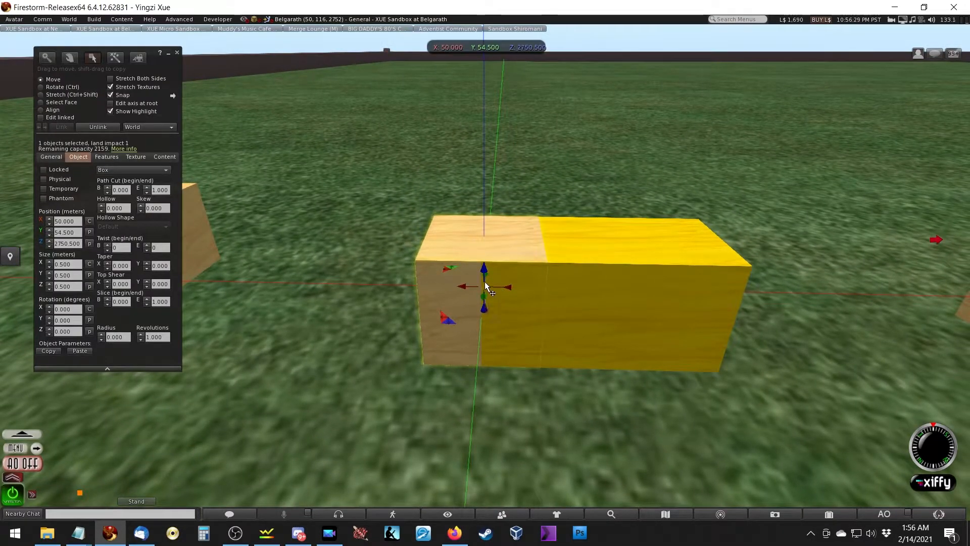
pyautogui.keyDown('ctrl'); pyautogui.keyDown('alt'); pyautogui.moveTo(489, 244); pyautogui.dragTo(489, 369); pyautogui.keyUp('alt'); pyautogui.keyUp('ctrl')
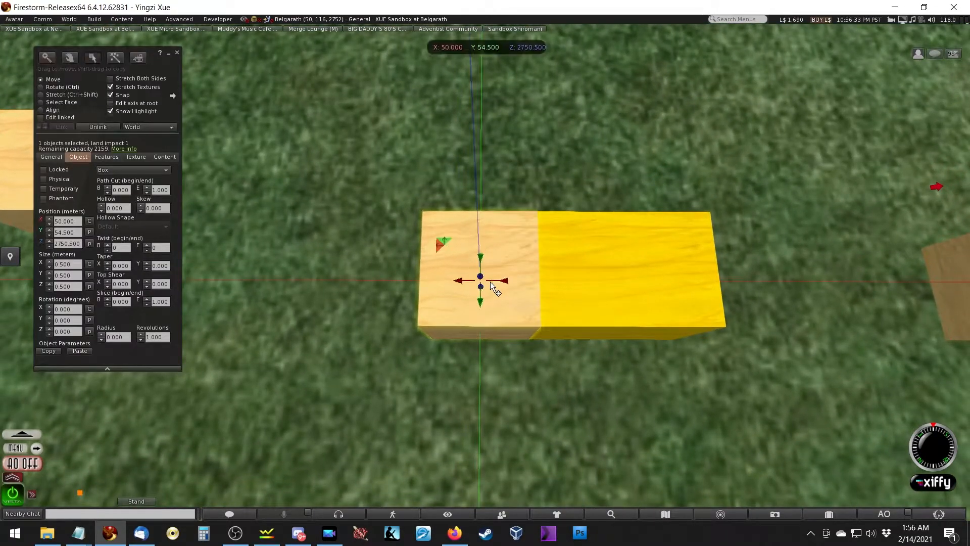
pyautogui.keyDown('ctrl'); pyautogui.keyDown('alt'); pyautogui.moveTo(499, 262); pyautogui.dragTo(692, 293); pyautogui.keyUp('alt'); pyautogui.keyUp('ctrl')
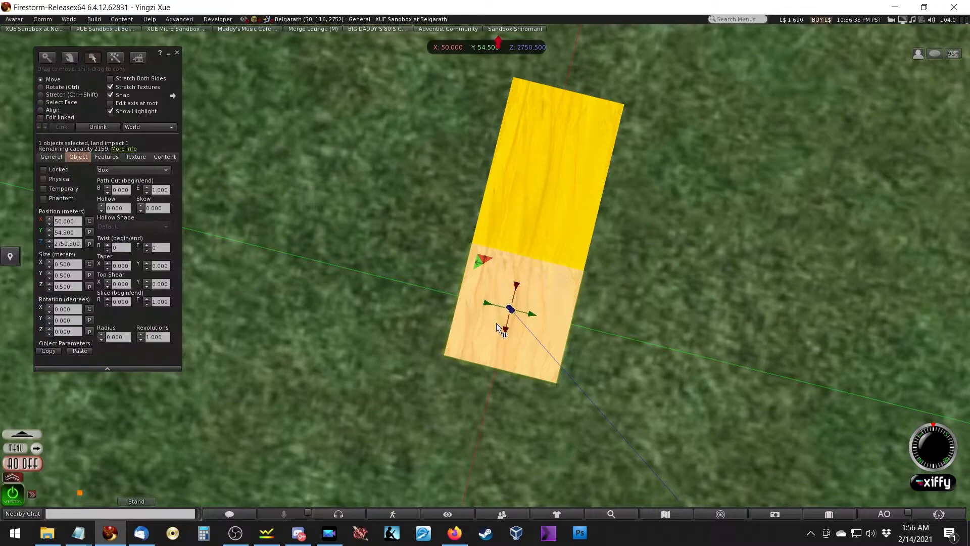
pyautogui.keyDown('ctrl'); pyautogui.keyDown('alt'); pyautogui.moveTo(544, 314); pyautogui.dragTo(401, 96); pyautogui.keyUp('alt'); pyautogui.keyUp('ctrl')
pyautogui.keyDown('ctrl'); pyautogui.keyDown('alt'); pyautogui.moveTo(546, 301); pyautogui.dragTo(466, 232); pyautogui.keyUp('alt'); pyautogui.keyUp('ctrl')
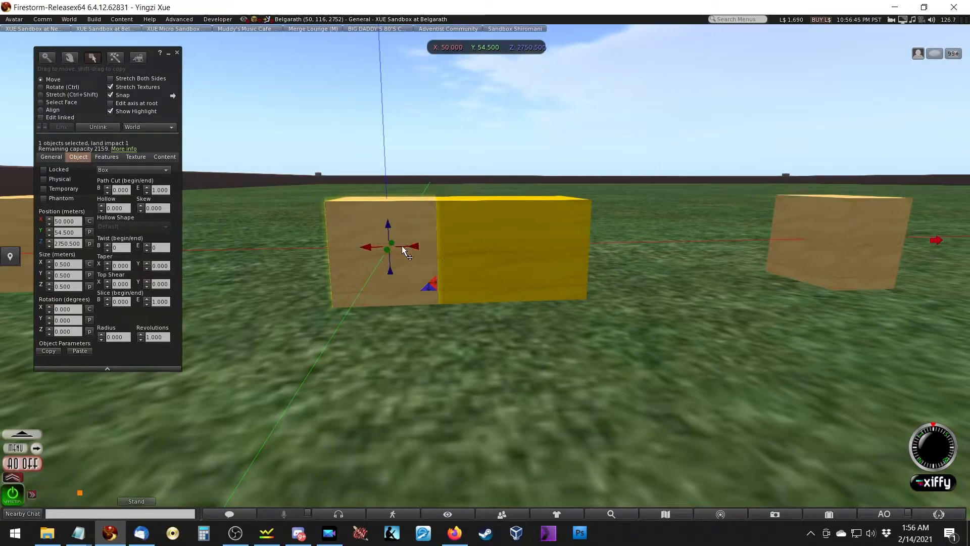
pyautogui.click(475, 245)
pyautogui.moveTo(447, 248); pyautogui.dragTo(511, 286)
pyautogui.click(381, 255)
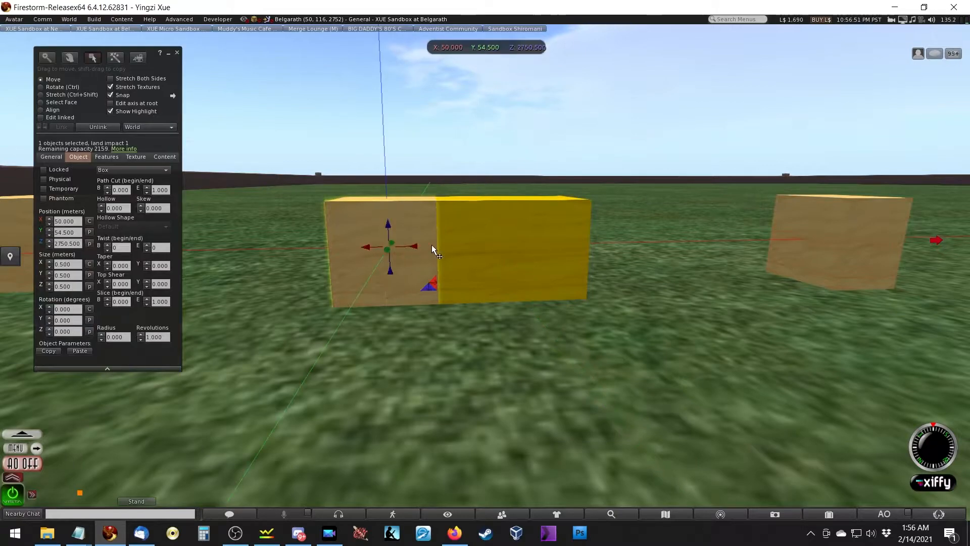
pyautogui.keyDown('ctrl'); pyautogui.keyDown('alt'); pyautogui.moveTo(478, 238); pyautogui.dragTo(445, 275); pyautogui.keyUp('alt'); pyautogui.keyUp('ctrl')
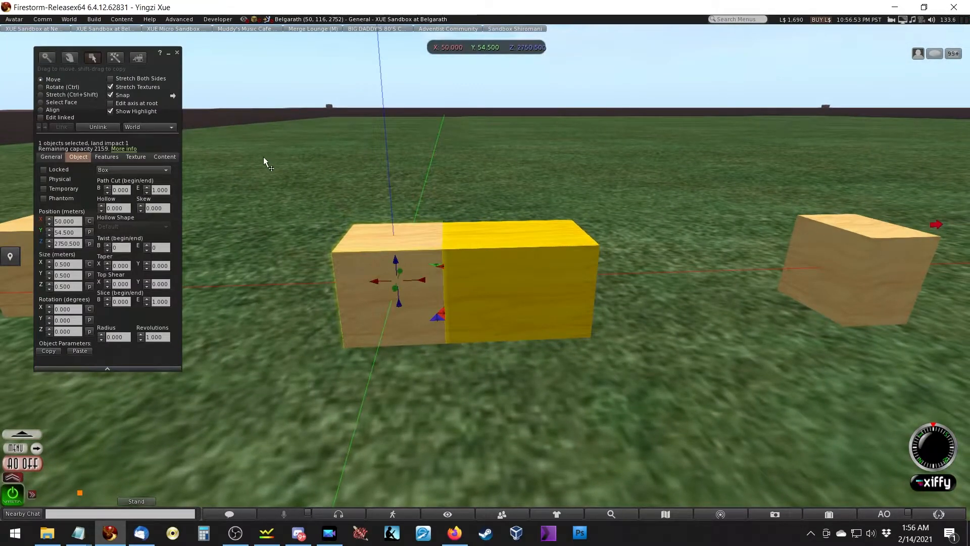
# Step: Enable snapping to grid sub-units and move the small box along the X axis to 50.250, flush with the yellow box's end
pyautogui.click(173, 95)
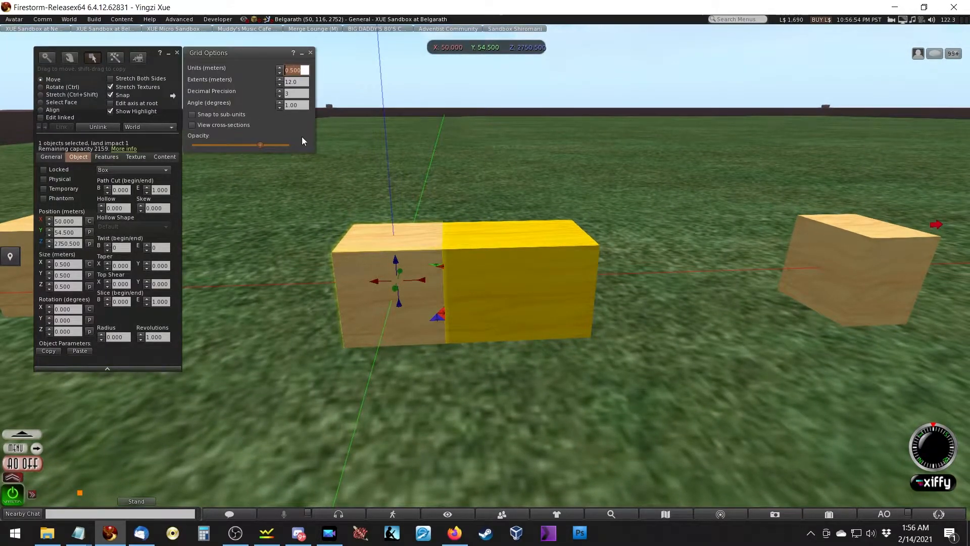
pyautogui.click(221, 112)
pyautogui.moveTo(421, 279); pyautogui.dragTo(356, 346)
pyautogui.keyDown('alt'); pyautogui.moveTo(405, 280); pyautogui.dragTo(385, 280); pyautogui.keyUp('alt')
pyautogui.keyDown('alt'); pyautogui.moveTo(485, 273); pyautogui.dragTo(485, 369); pyautogui.keyUp('alt')
pyautogui.moveTo(476, 274); pyautogui.dragTo(495, 197)
pyautogui.moveTo(443, 278); pyautogui.dragTo(417, 341)
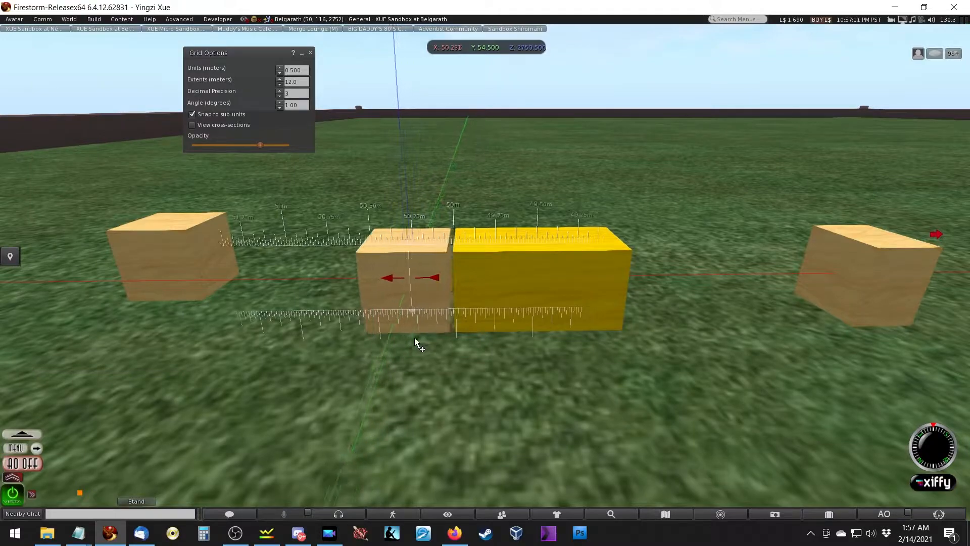
pyautogui.keyDown('alt'); pyautogui.moveTo(462, 299); pyautogui.dragTo(463, 384); pyautogui.keyUp('alt')
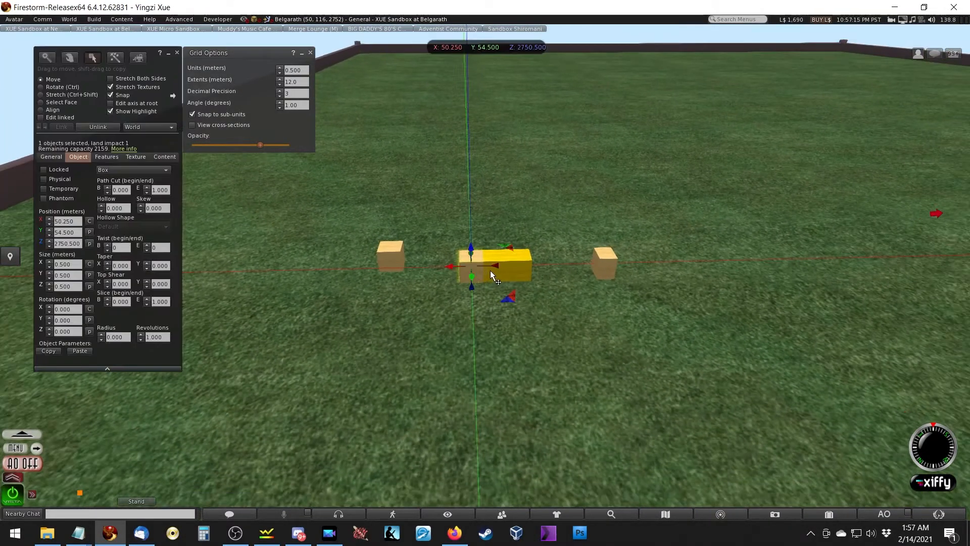
pyautogui.click(230, 113)
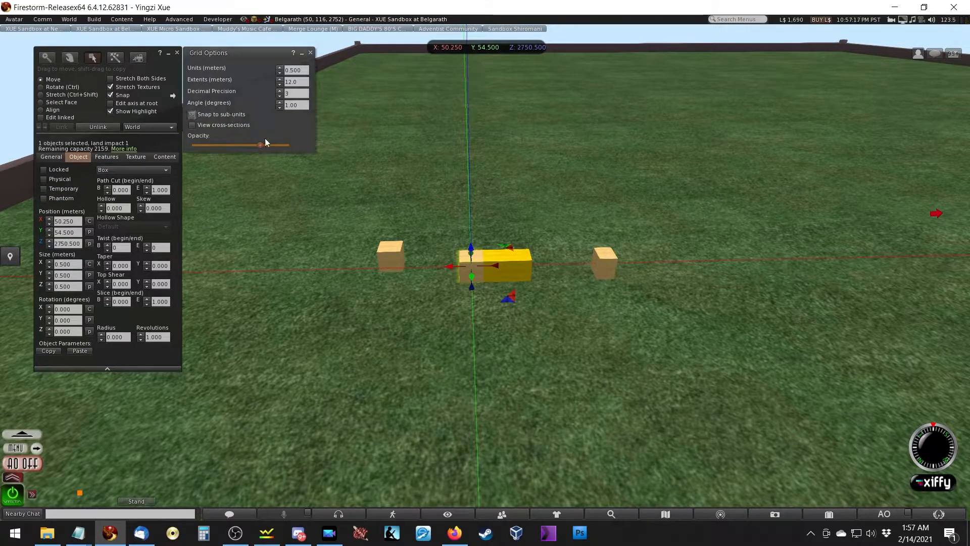
pyautogui.click(301, 69)
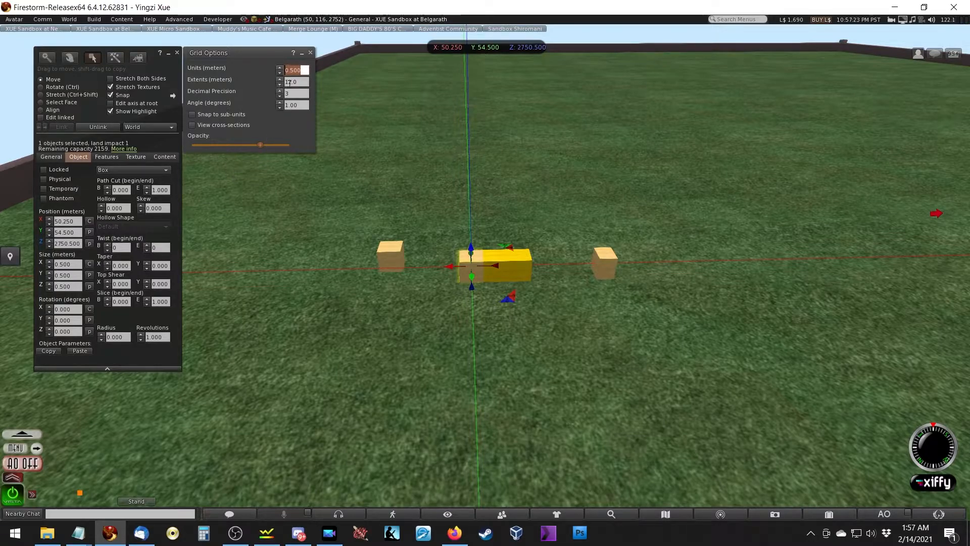
pyautogui.keyDown('alt'); pyautogui.moveTo(487, 263); pyautogui.dragTo(477, 204); pyautogui.keyUp('alt')
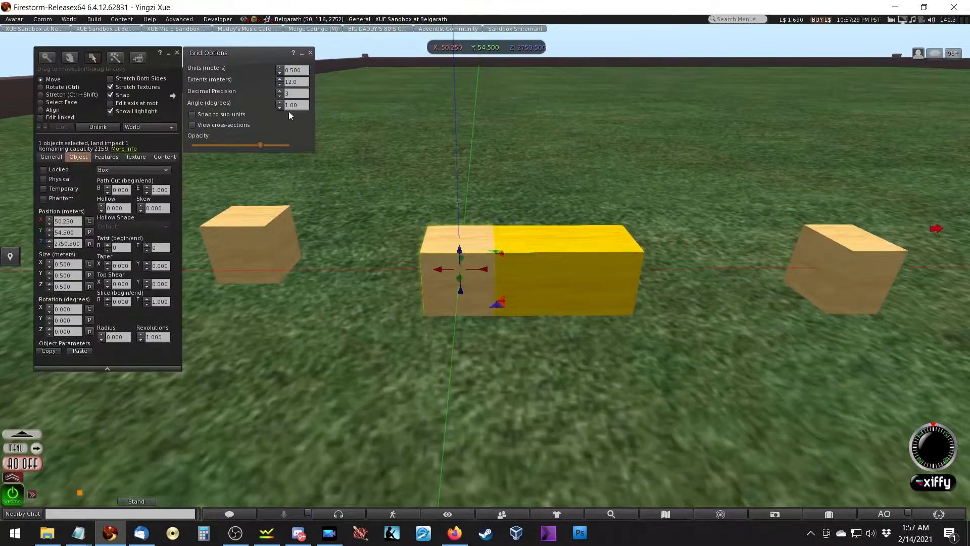
pyautogui.click(233, 112)
# Step: Move the separate box beyond the yellow box's free end along the X axis to 48.813, flush against that end
pyautogui.keyDown('alt'); pyautogui.moveTo(426, 272); pyautogui.dragTo(451, 277); pyautogui.keyUp('alt')
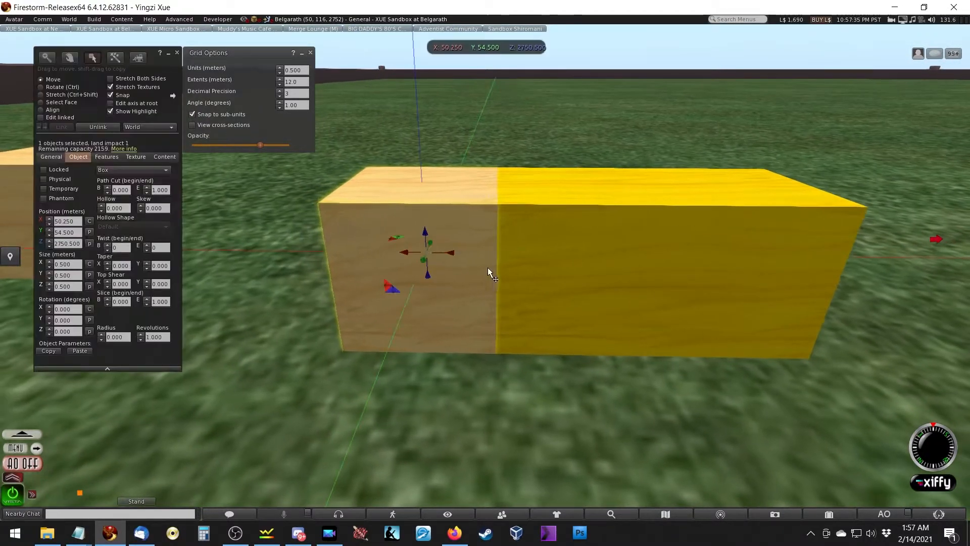
pyautogui.keyDown('alt'); pyautogui.moveTo(514, 225); pyautogui.dragTo(488, 157); pyautogui.keyUp('alt')
pyautogui.keyDown('alt'); pyautogui.moveTo(478, 267); pyautogui.dragTo(484, 295); pyautogui.keyUp('alt')
pyautogui.keyDown('alt'); pyautogui.moveTo(844, 261); pyautogui.dragTo(778, 260); pyautogui.keyUp('alt')
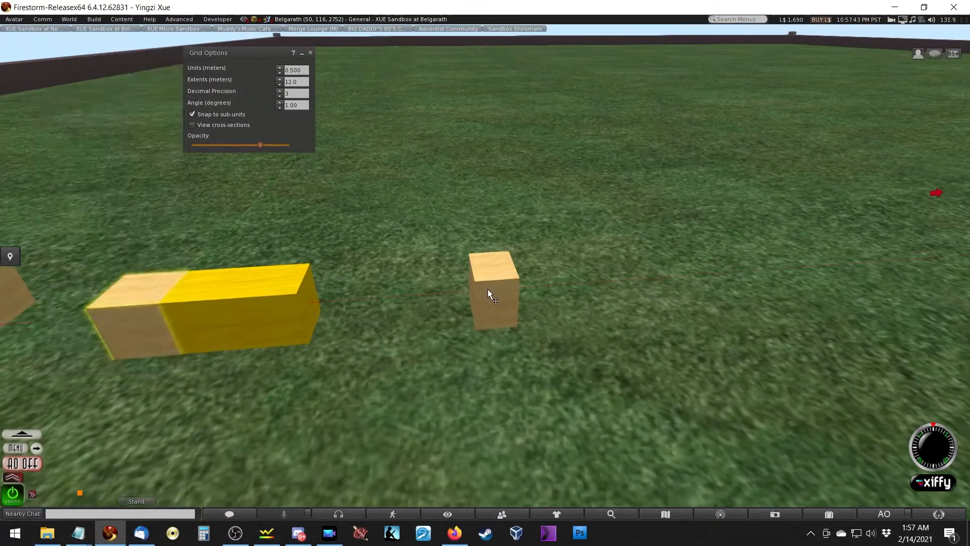
pyautogui.click(486, 289)
pyautogui.moveTo(479, 291); pyautogui.dragTo(350, 356)
pyautogui.keyDown('ctrl'); pyautogui.keyDown('alt'); pyautogui.moveTo(347, 323); pyautogui.dragTo(494, 317); pyautogui.keyUp('alt'); pyautogui.keyUp('ctrl')
pyautogui.keyDown('ctrl'); pyautogui.keyDown('alt'); pyautogui.moveTo(453, 250); pyautogui.dragTo(458, 228); pyautogui.keyUp('alt'); pyautogui.keyUp('ctrl')
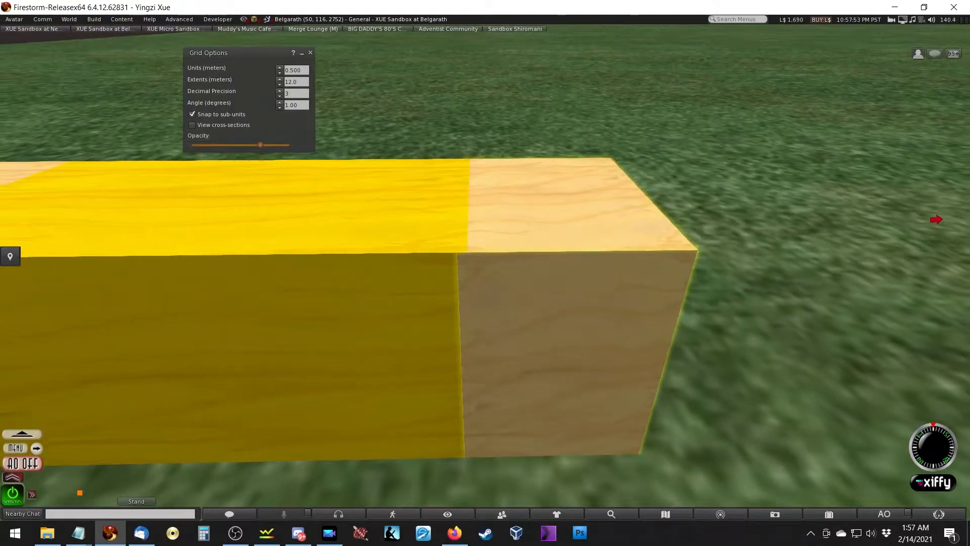
pyautogui.moveTo(513, 314); pyautogui.dragTo(485, 273)
# Step: Select the yellow box and the newly placed end box in turn and examine the seam between them
pyautogui.click(414, 260)
pyautogui.click(477, 261)
pyautogui.click(409, 271)
pyautogui.click(482, 262)
pyautogui.keyDown('ctrl'); pyautogui.keyDown('alt'); pyautogui.moveTo(508, 250); pyautogui.dragTo(505, 275); pyautogui.keyUp('alt'); pyautogui.keyUp('ctrl')
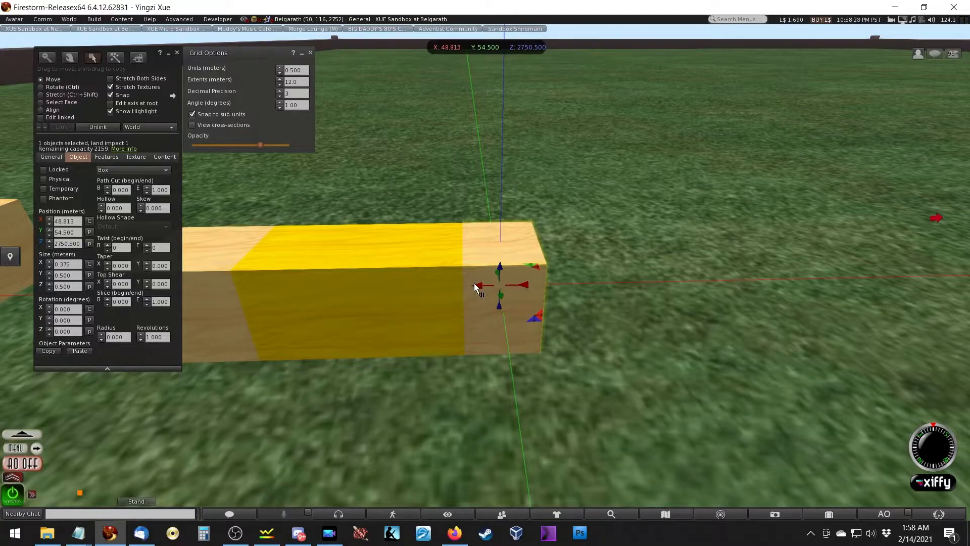
pyautogui.press('Escape')
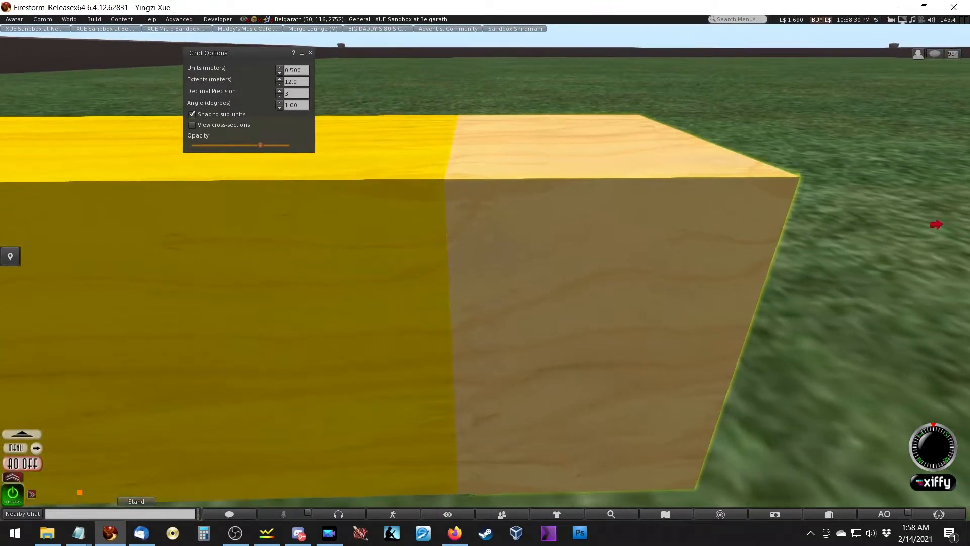
pyautogui.moveTo(478, 263)
pyautogui.keyDown('ctrl'); pyautogui.keyDown('alt'); pyautogui.mouseDown()
pyautogui.moveTo(478, 308)
pyautogui.moveTo(457, 253)
pyautogui.moveTo(513, 243)
pyautogui.moveTo(476, 244)
pyautogui.moveTo(485, 271)
pyautogui.mouseUp(); pyautogui.keyUp('alt'); pyautogui.keyUp('ctrl')
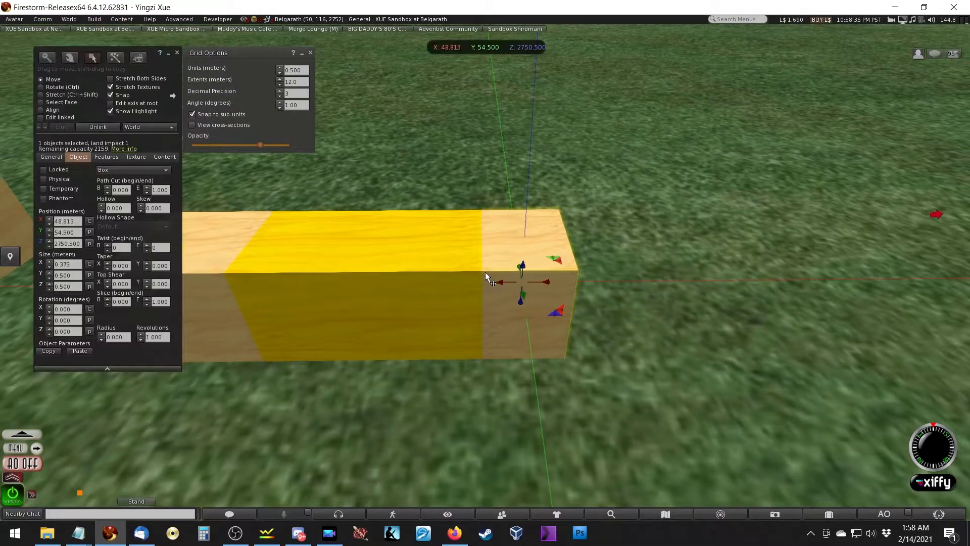
pyautogui.click(456, 269)
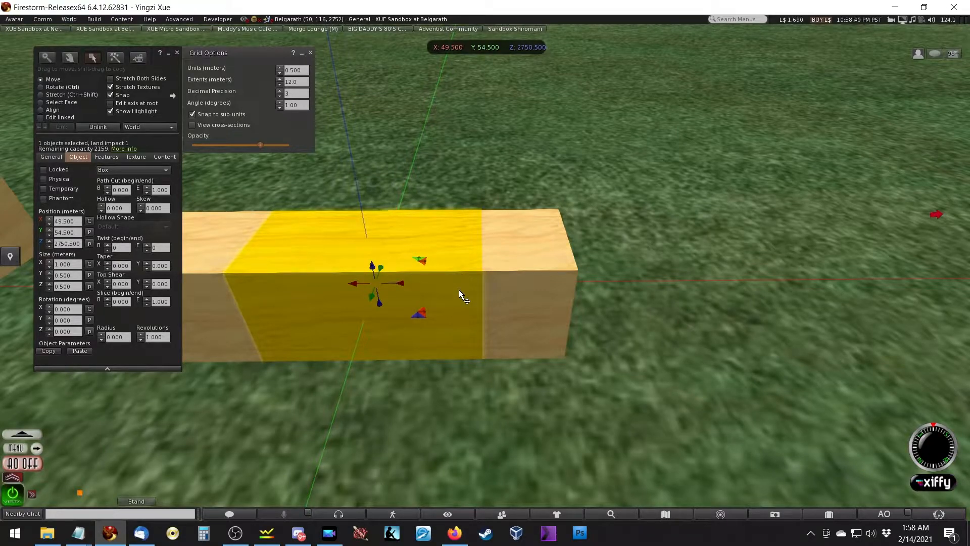
pyautogui.keyDown('alt'); pyautogui.click(361, 255); pyautogui.keyUp('alt')
pyautogui.keyDown('alt'); pyautogui.moveTo(361, 255); pyautogui.dragTo(355, 168); pyautogui.keyUp('alt')
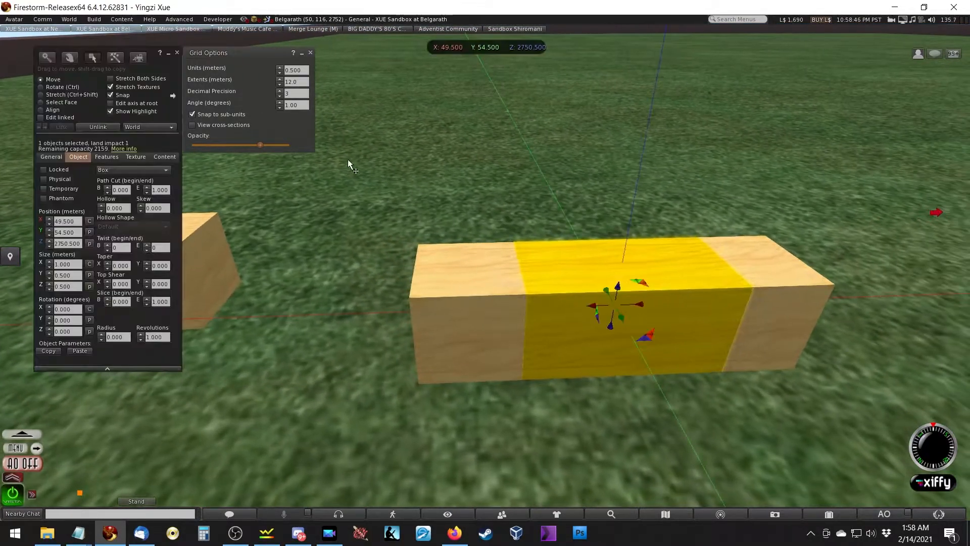
# Step: Disable snapping to sub-units and set the grid unit to 0.025 m
pyautogui.click(235, 115)
pyautogui.click(296, 69)
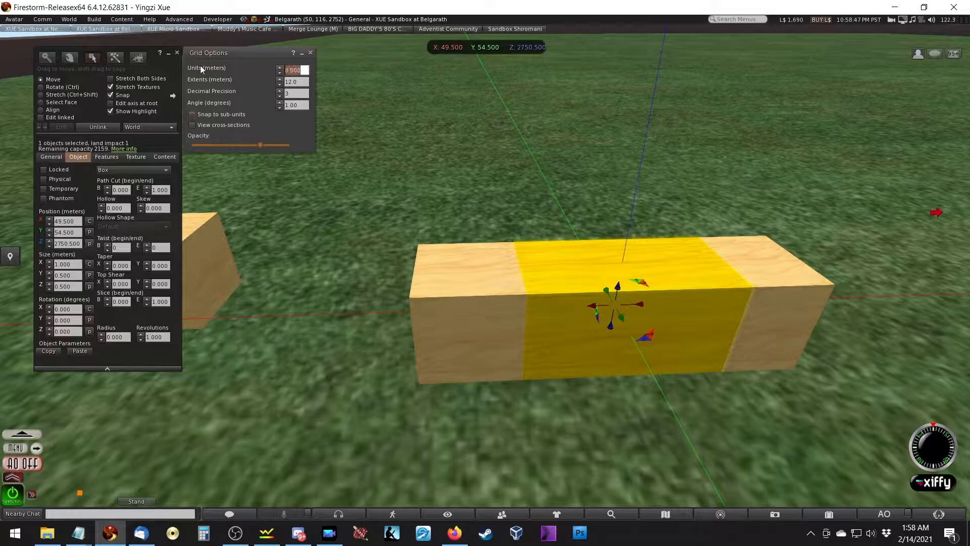
pyautogui.write('.025')
pyautogui.press('Tab')
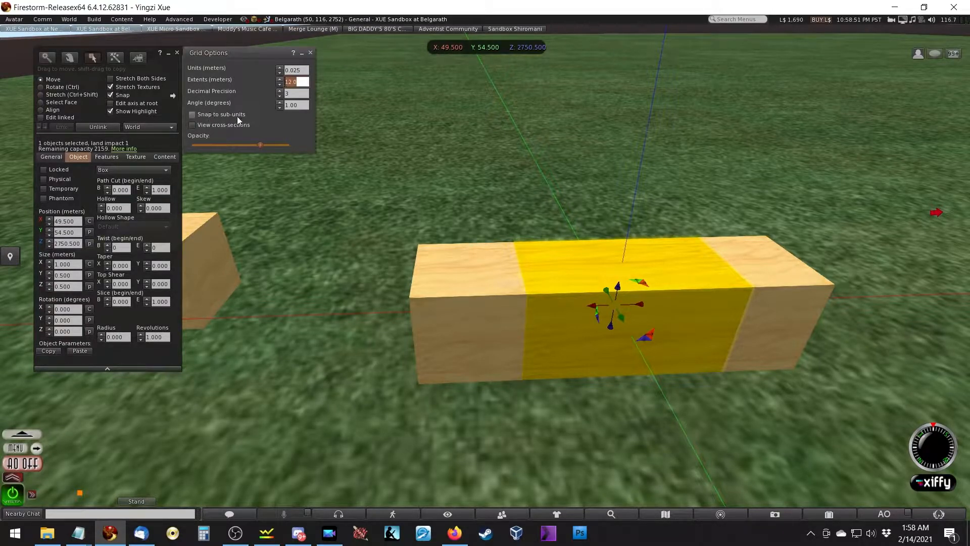
# Step: Display the 0.025 m snapping ruler along the X axis of the 0.5 m box joined to the yellow box, at different viewing distances
pyautogui.hotkey('ctrl', 'alt')
pyautogui.keyDown('ctrl'); pyautogui.keyDown('alt'); pyautogui.moveTo(522, 263); pyautogui.dragTo(504, 279); pyautogui.keyUp('alt'); pyautogui.keyUp('ctrl')
pyautogui.keyDown('ctrl'); pyautogui.keyDown('alt'); pyautogui.moveTo(395, 284); pyautogui.dragTo(499, 271); pyautogui.keyUp('alt'); pyautogui.keyUp('ctrl')
pyautogui.keyDown('ctrl'); pyautogui.keyDown('alt'); pyautogui.moveTo(824, 306); pyautogui.dragTo(444, 271); pyautogui.keyUp('alt'); pyautogui.keyUp('ctrl')
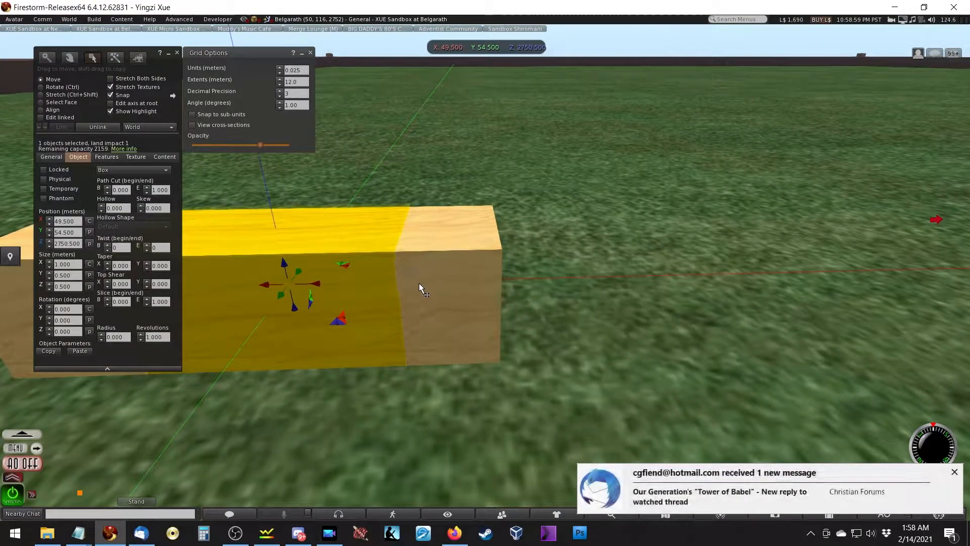
pyautogui.keyDown('alt'); pyautogui.moveTo(226, 248); pyautogui.dragTo(232, 258); pyautogui.keyUp('alt')
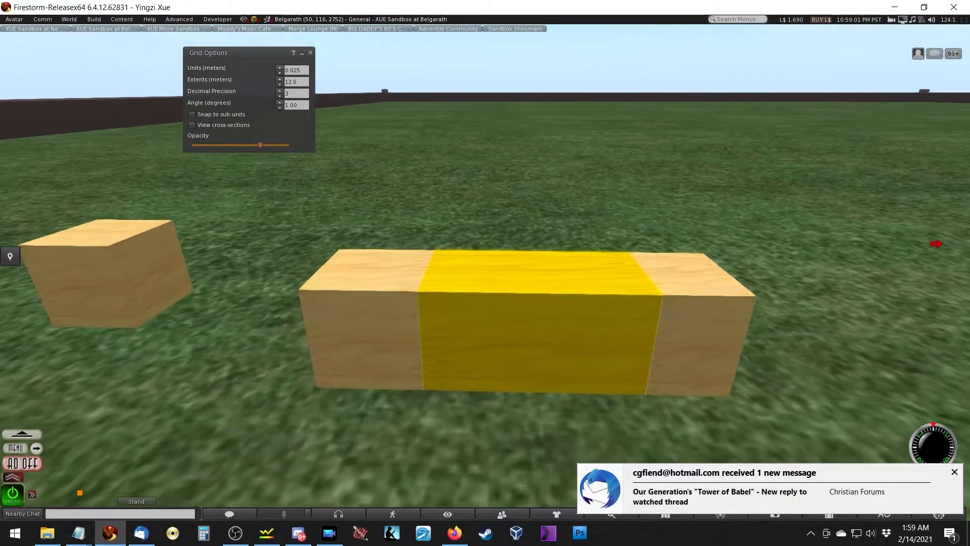
pyautogui.click(955, 472)
pyautogui.click(375, 301)
pyautogui.moveTo(401, 313); pyautogui.dragTo(386, 377)
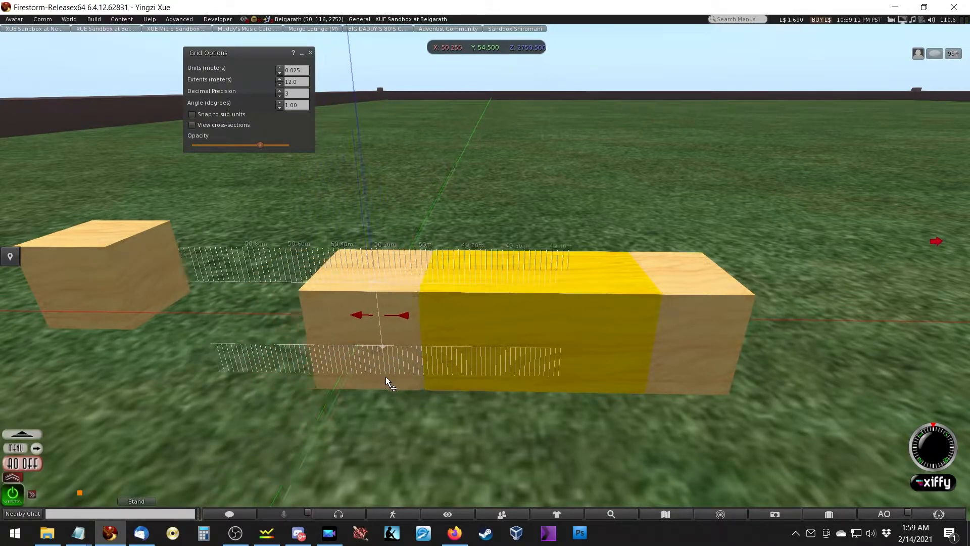
pyautogui.press('Escape')
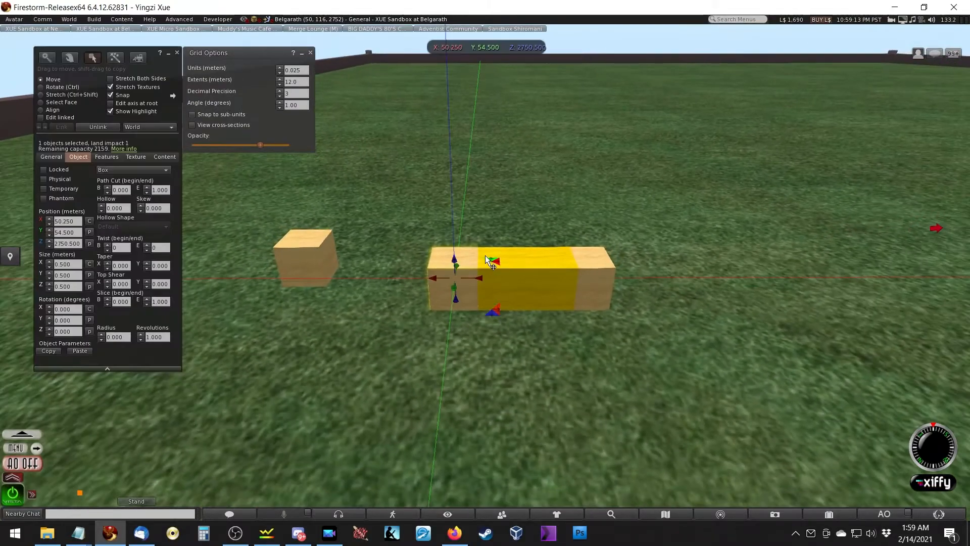
pyautogui.moveTo(480, 277); pyautogui.dragTo(456, 337)
pyautogui.press('Escape')
pyautogui.moveTo(485, 273)
pyautogui.keyDown('alt'); pyautogui.mouseDown()
pyautogui.moveTo(485, 218)
pyautogui.moveTo(483, 270)
pyautogui.mouseUp(); pyautogui.keyUp('alt')
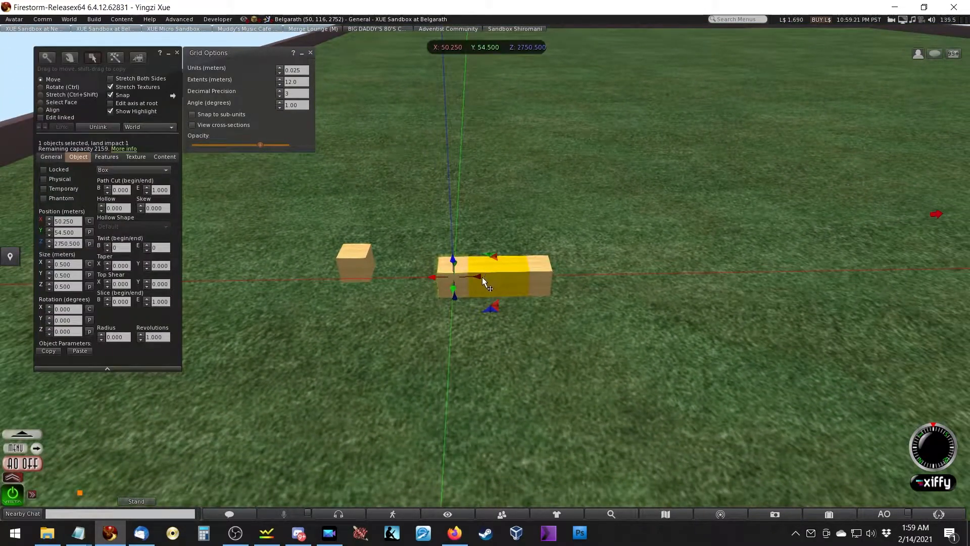
# Step: Recolour the yellow box blue (RGB 0, 128, 255) and select the 0.5 m box joined to it
pyautogui.click(486, 278)
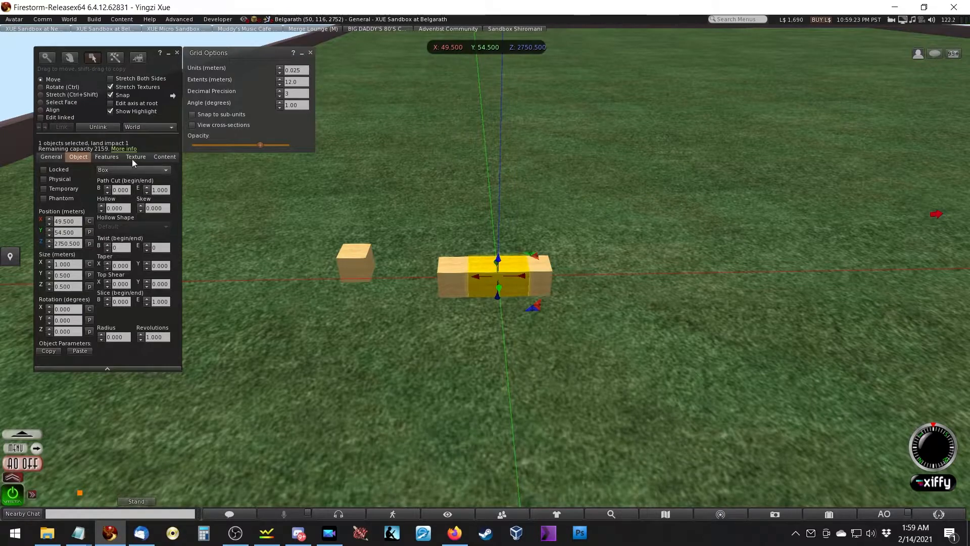
pyautogui.click(134, 157)
pyautogui.click(54, 178)
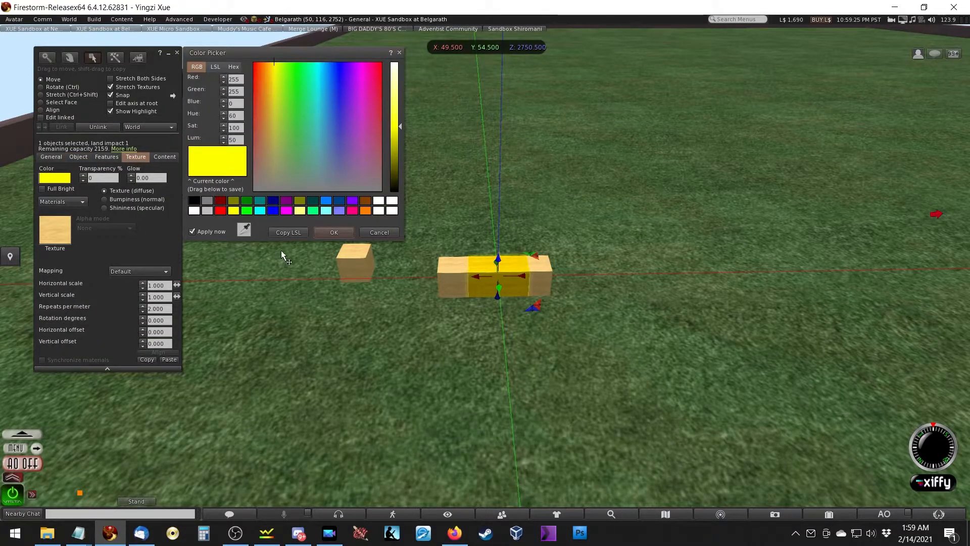
pyautogui.click(326, 200)
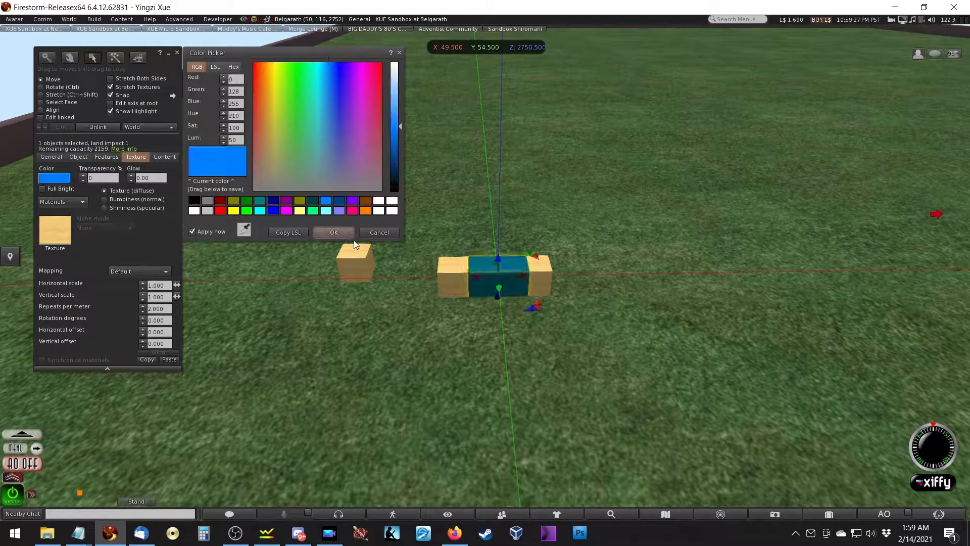
pyautogui.click(331, 234)
pyautogui.click(452, 284)
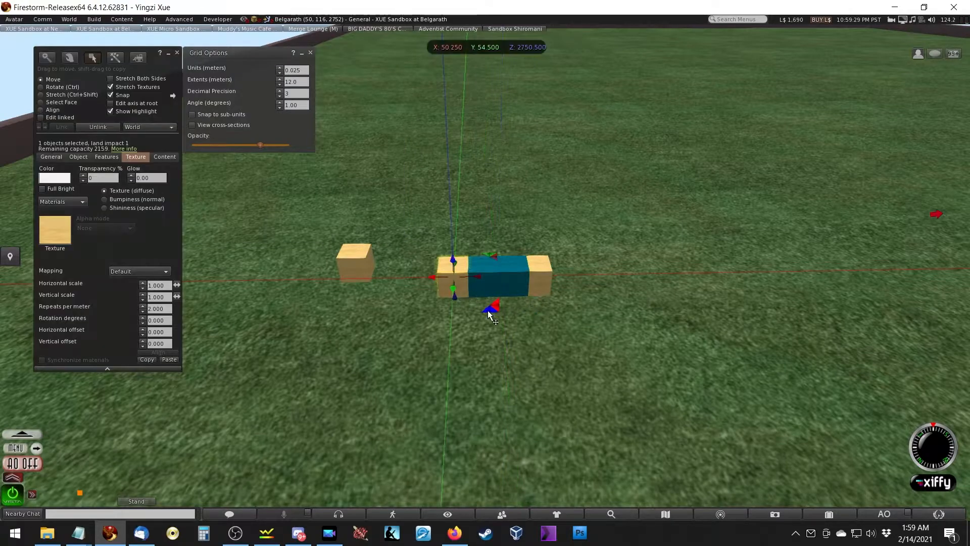
# Step: Try shifting the 0.5 m wooden box along the X axis on the 0.025 m grid at different distances and return it against the blue box
pyautogui.moveTo(469, 281); pyautogui.dragTo(457, 334)
pyautogui.scroll(-4, 472, 333)
pyautogui.moveTo(489, 274); pyautogui.dragTo(473, 311)
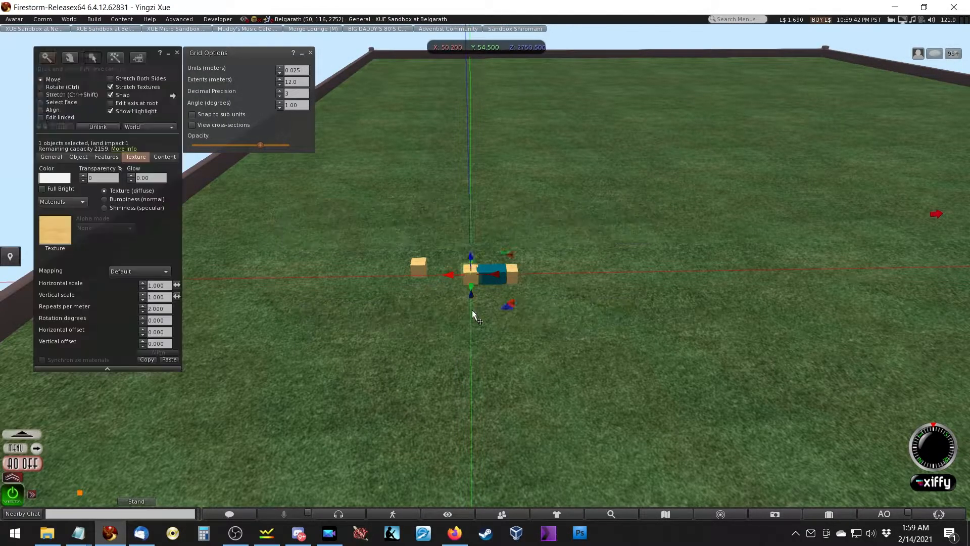
pyautogui.keyDown('alt'); pyautogui.moveTo(488, 266); pyautogui.dragTo(431, 344); pyautogui.keyUp('alt')
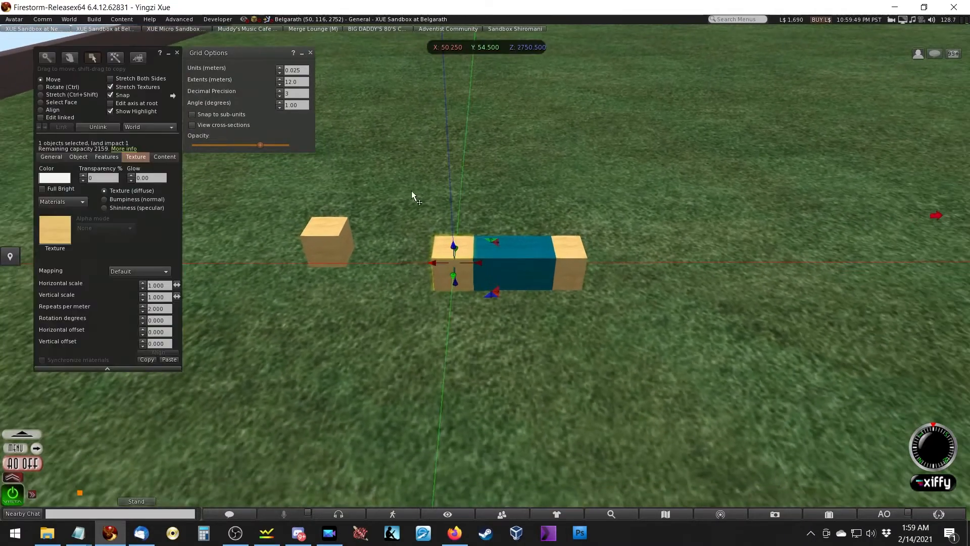
# Step: Enable snapping to sub-units, try it along the X axis of the 0.5 m wooden box, and disable it again
pyautogui.click(300, 70)
pyautogui.moveTo(301, 72); pyautogui.dragTo(275, 73)
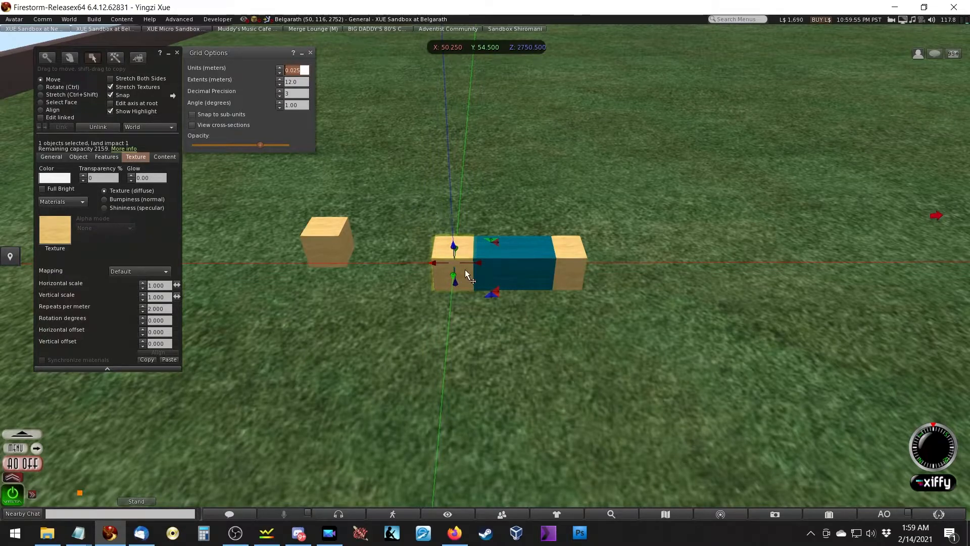
pyautogui.click(235, 116)
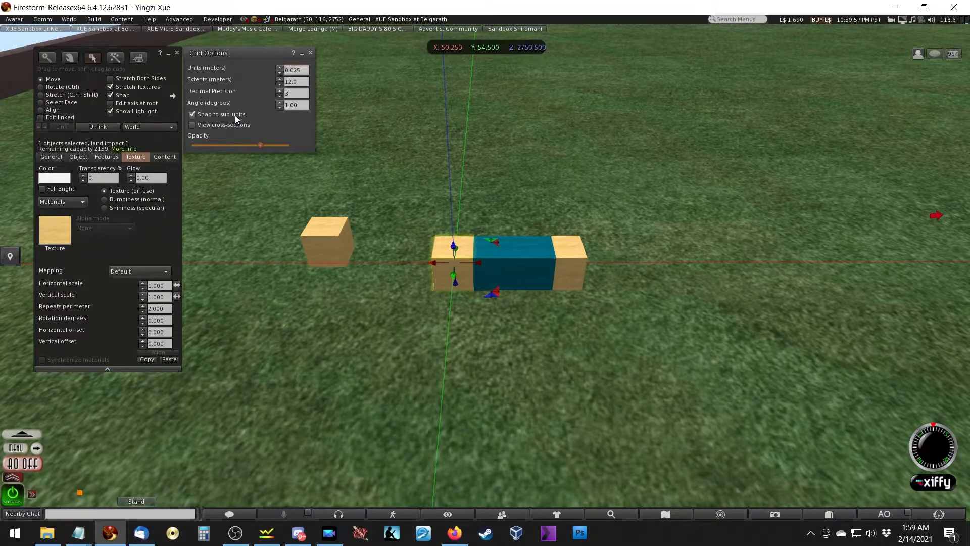
pyautogui.moveTo(428, 253); pyautogui.dragTo(457, 320)
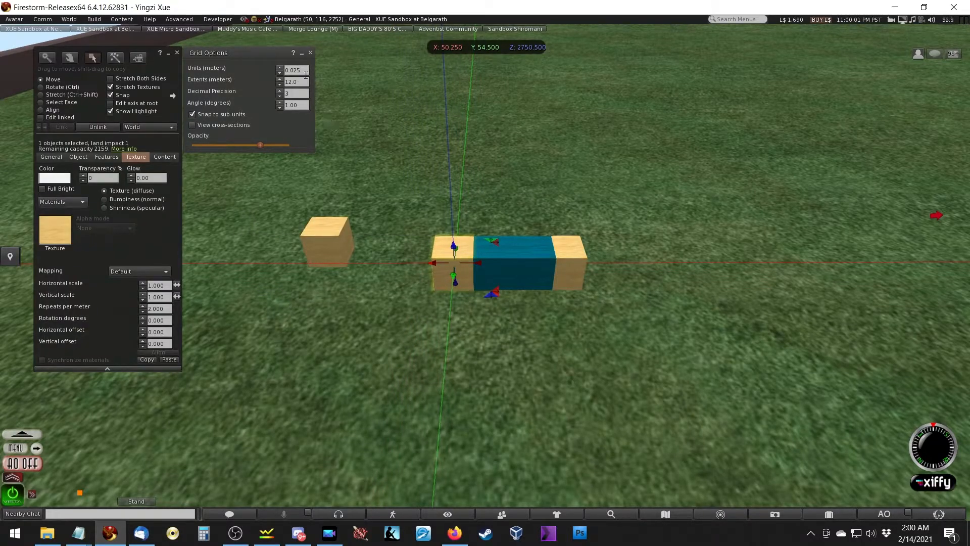
pyautogui.click(220, 114)
pyautogui.press('Escape')
# Step: Examine the seams between the blue box and both wooden boxes from several angles, dismissing the group notice, and check the X-axis ruler
pyautogui.keyDown('alt'); pyautogui.moveTo(485, 283); pyautogui.dragTo(485, 214); pyautogui.keyUp('alt')
pyautogui.keyDown('alt'); pyautogui.moveTo(559, 325); pyautogui.dragTo(555, 325); pyautogui.keyUp('alt')
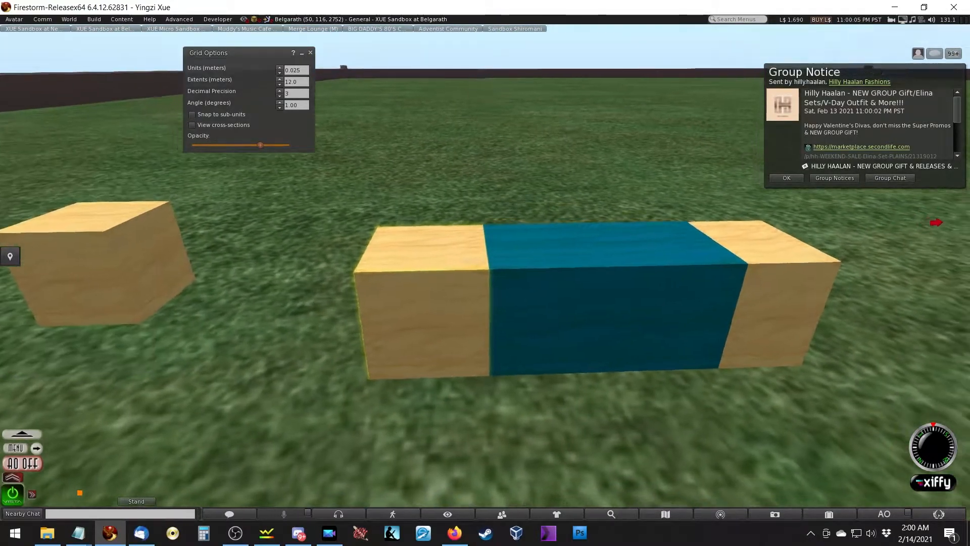
pyautogui.keyDown('ctrl'); pyautogui.keyDown('alt'); pyautogui.moveTo(484, 223); pyautogui.dragTo(462, 272); pyautogui.keyUp('alt'); pyautogui.keyUp('ctrl')
pyautogui.click(302, 70)
pyautogui.keyDown('alt'); pyautogui.moveTo(403, 268); pyautogui.dragTo(733, 238); pyautogui.keyUp('alt')
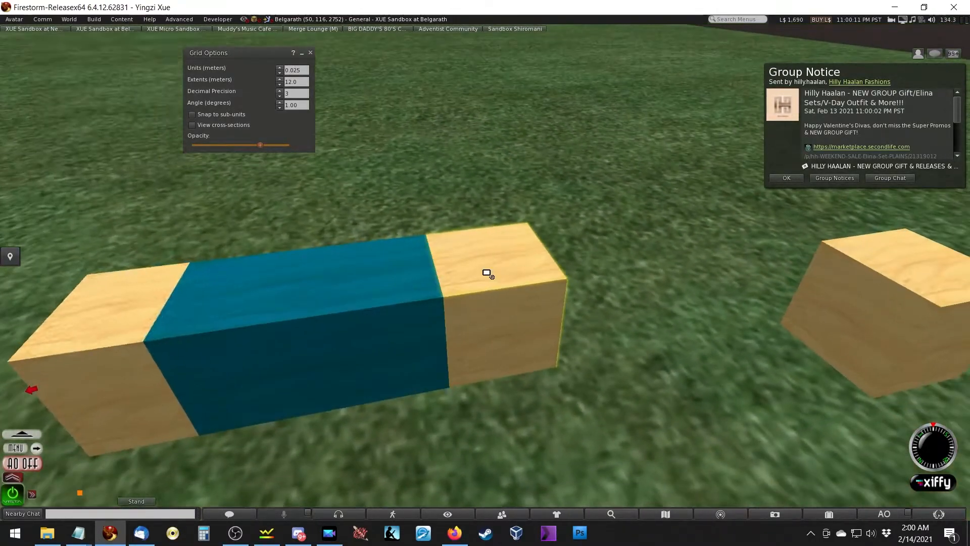
pyautogui.click(772, 179)
pyautogui.keyDown('alt'); pyautogui.moveTo(465, 267); pyautogui.dragTo(25, 414); pyautogui.keyUp('alt')
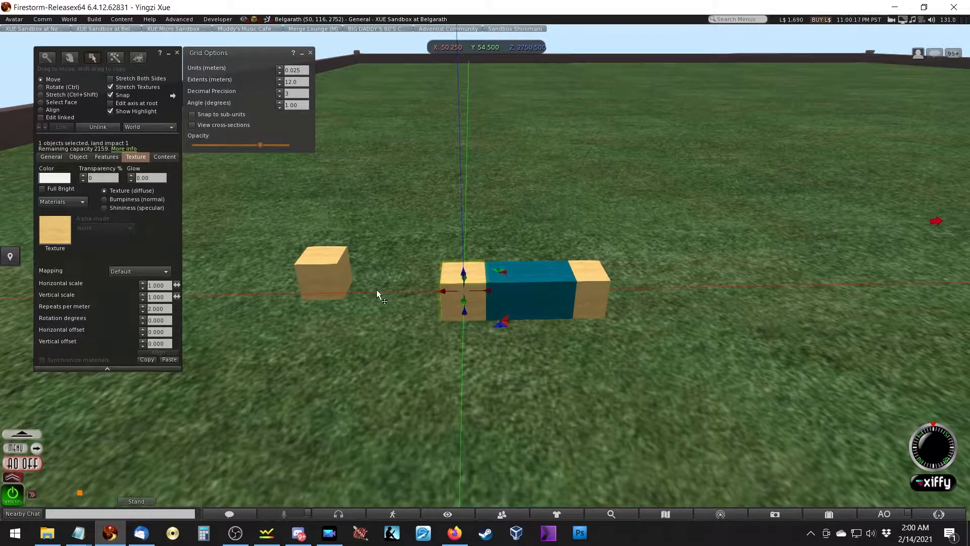
pyautogui.click(295, 70)
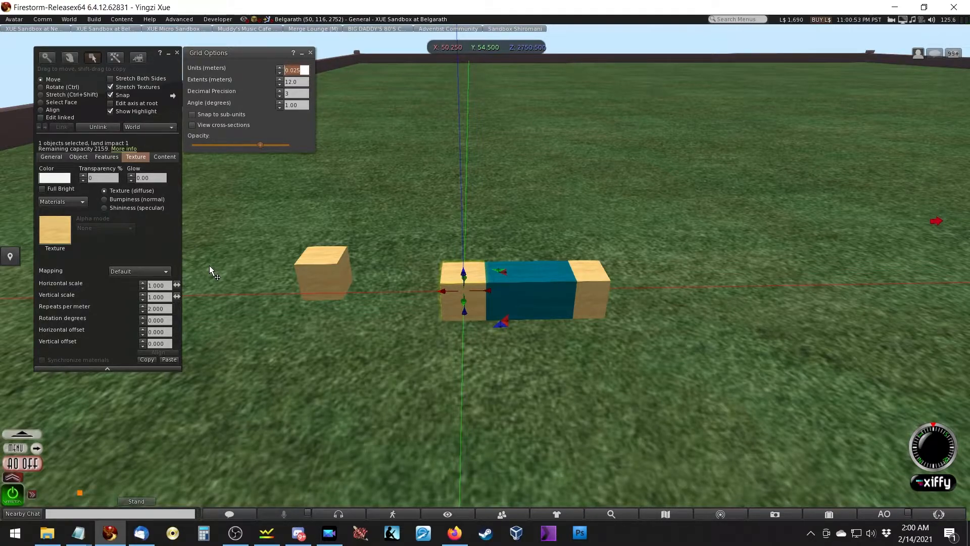
pyautogui.moveTo(490, 292); pyautogui.dragTo(465, 330)
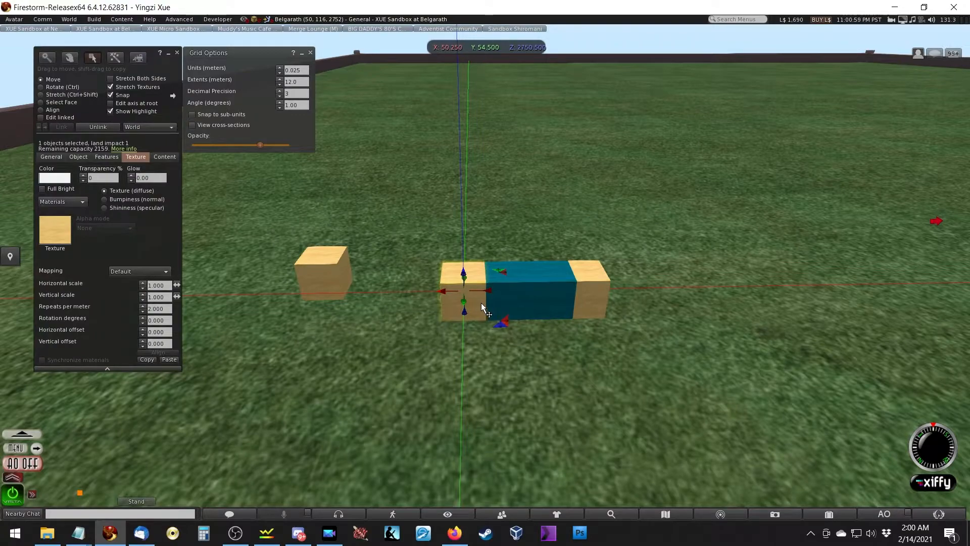
# Step: Pull the narrower wooden end box away from the blue box along the X axis to X 47.938
pyautogui.hotkey('ctrl', 'alt')
pyautogui.keyDown('alt'); pyautogui.moveTo(485, 293); pyautogui.dragTo(619, 282); pyautogui.keyUp('alt')
pyautogui.click(532, 284)
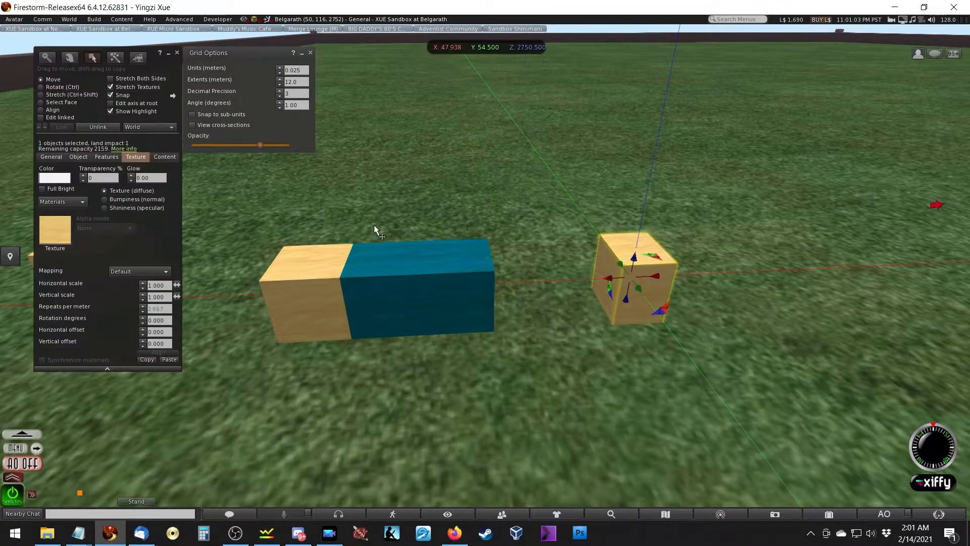
# Step: Set the grid unit to 0.5 m and move the wooden box beside the blue one to X 50.000 so the two overlap
pyautogui.click(299, 71)
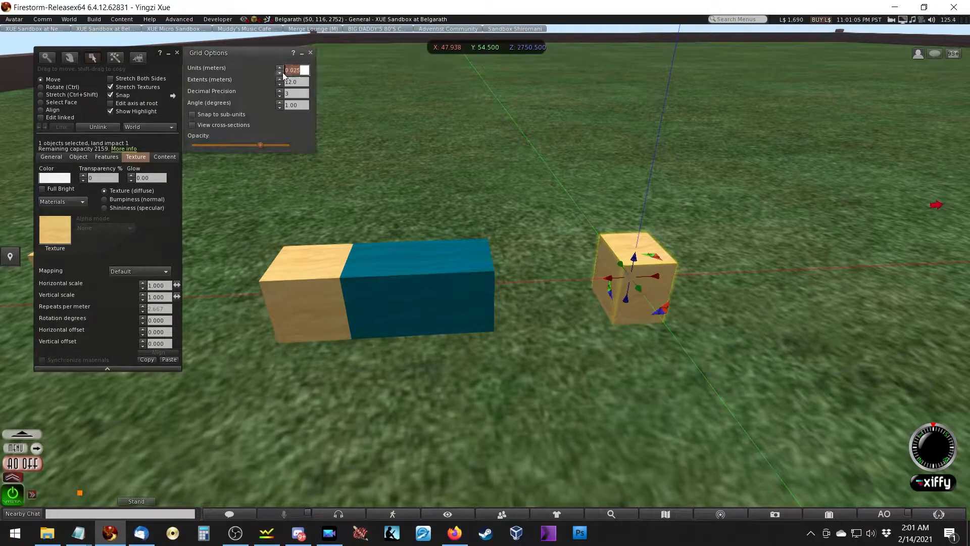
pyautogui.write('.5')
pyautogui.click(464, 300)
pyautogui.moveTo(441, 287); pyautogui.dragTo(437, 338)
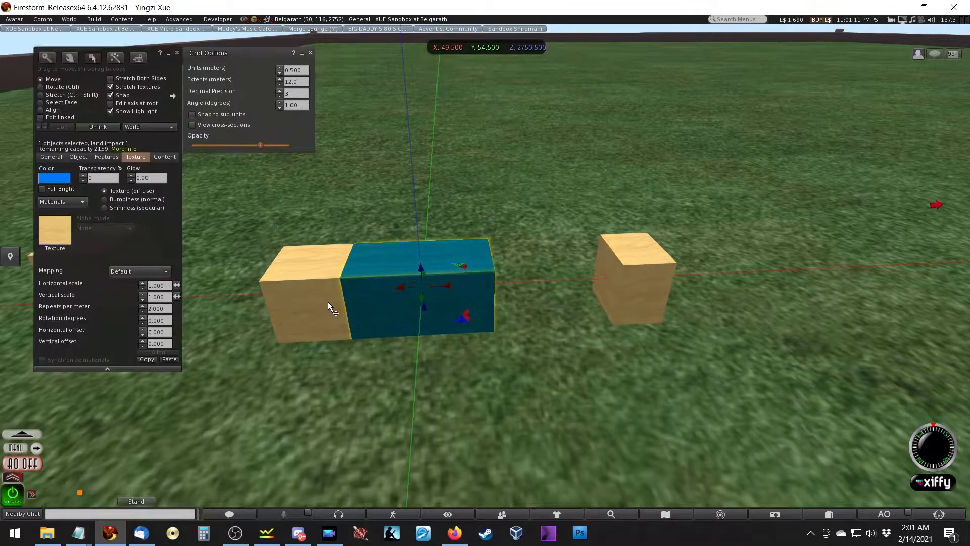
pyautogui.moveTo(343, 293); pyautogui.dragTo(364, 328)
pyautogui.keyDown('alt'); pyautogui.moveTo(606, 293); pyautogui.dragTo(485, 272); pyautogui.keyUp('alt')
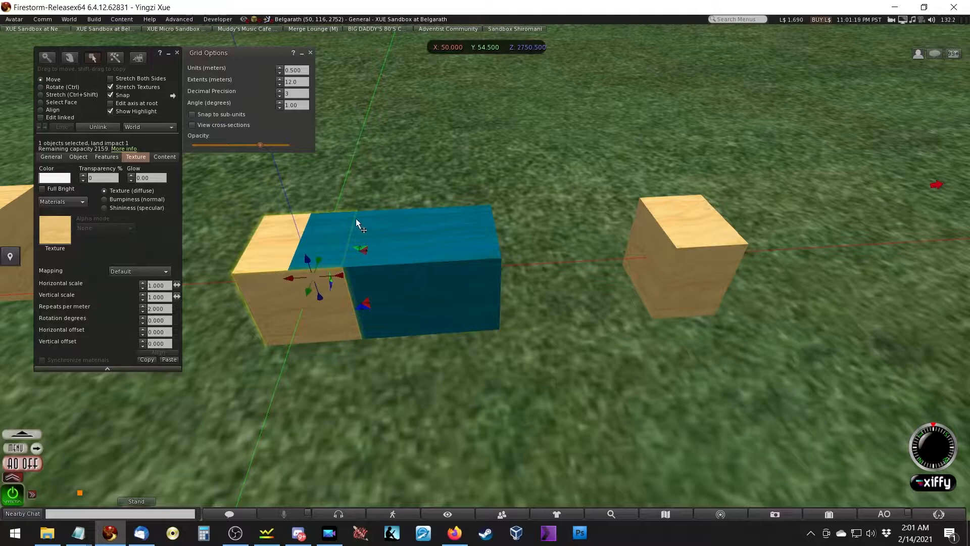
# Step: Move the blue box to X 49.000, clear of the wooden box, and shorten it to 0.5 m along X
pyautogui.click(303, 71)
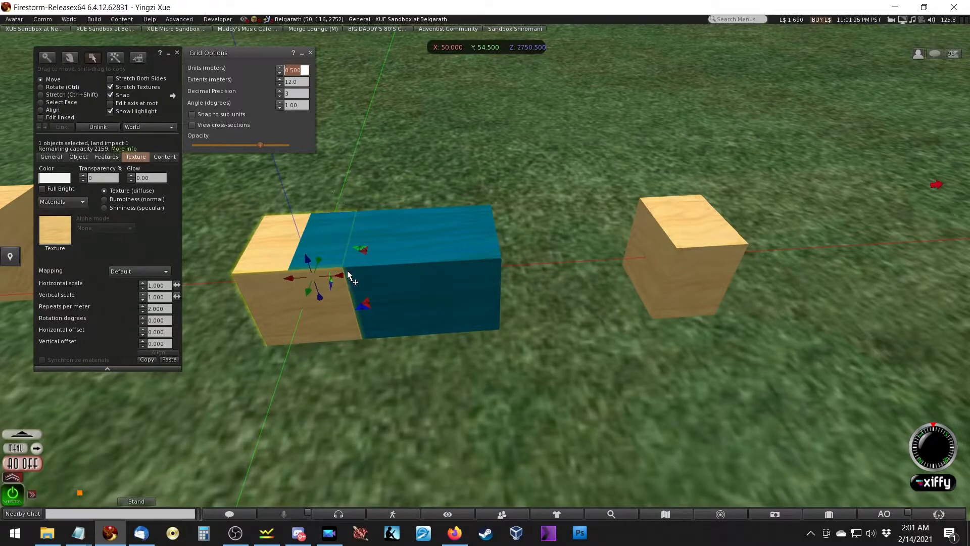
pyautogui.moveTo(340, 278); pyautogui.dragTo(301, 342)
pyautogui.click(405, 311)
pyautogui.moveTo(388, 271); pyautogui.dragTo(502, 343)
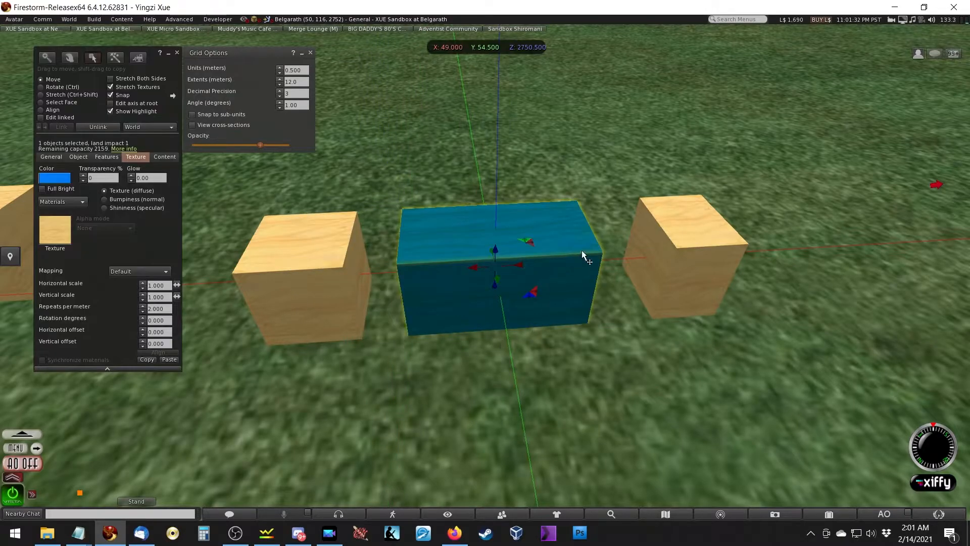
pyautogui.keyDown('ctrl'); pyautogui.keyDown('shift'); pyautogui.moveTo(583, 257); pyautogui.dragTo(495, 311); pyautogui.keyUp('shift'); pyautogui.keyUp('ctrl')
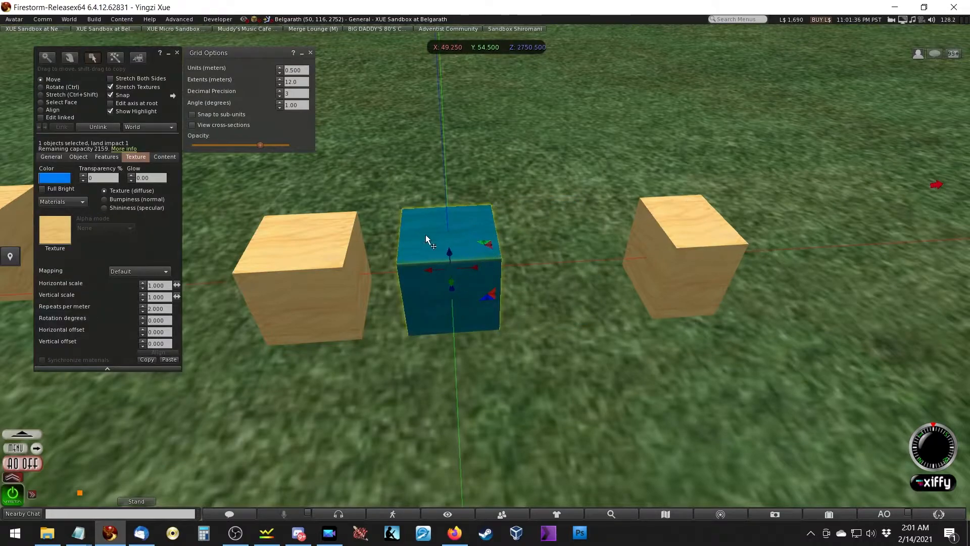
# Step: Move the blue box to X 49.500, flush with the wooden box, and stretch its free end outward by 0.5 m
pyautogui.click(275, 70)
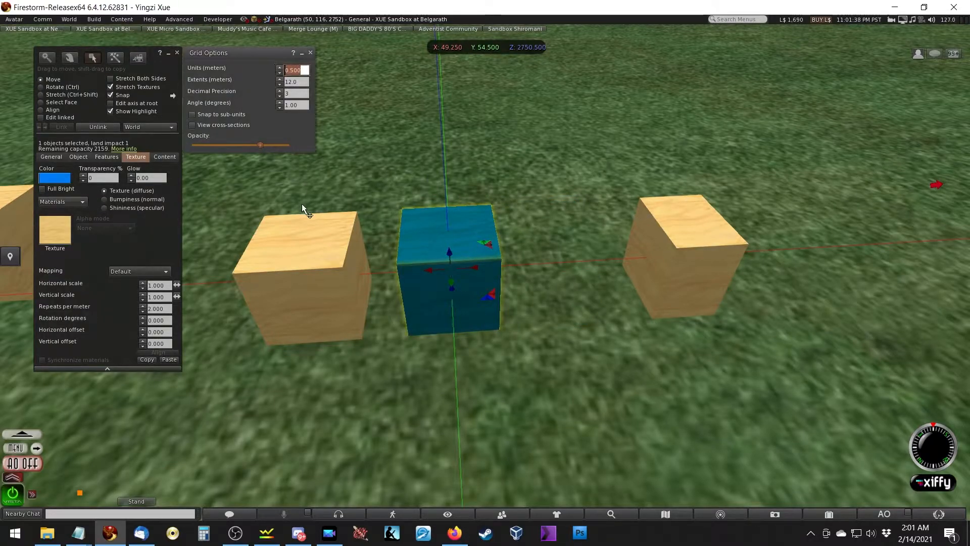
pyautogui.moveTo(429, 270); pyautogui.dragTo(390, 341)
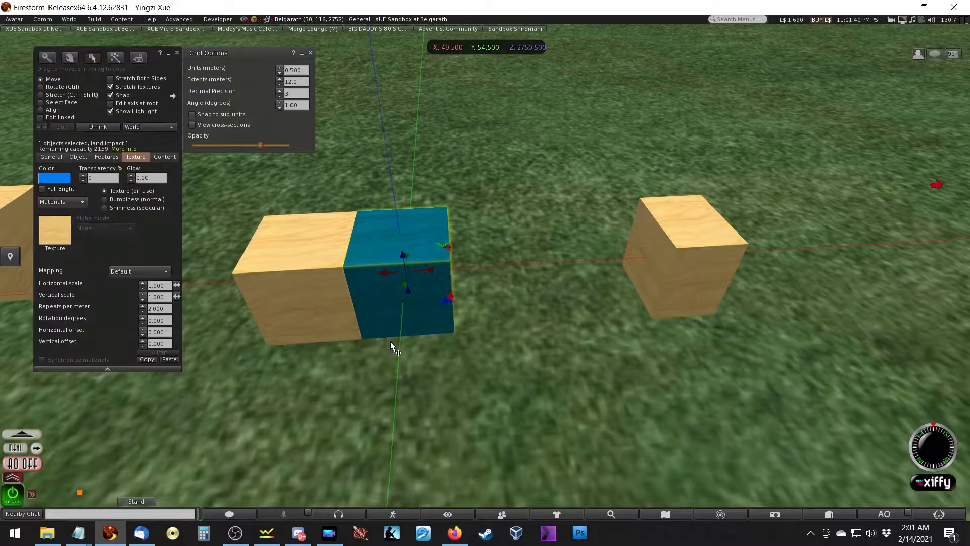
pyautogui.hotkey('ctrl', 'shift')
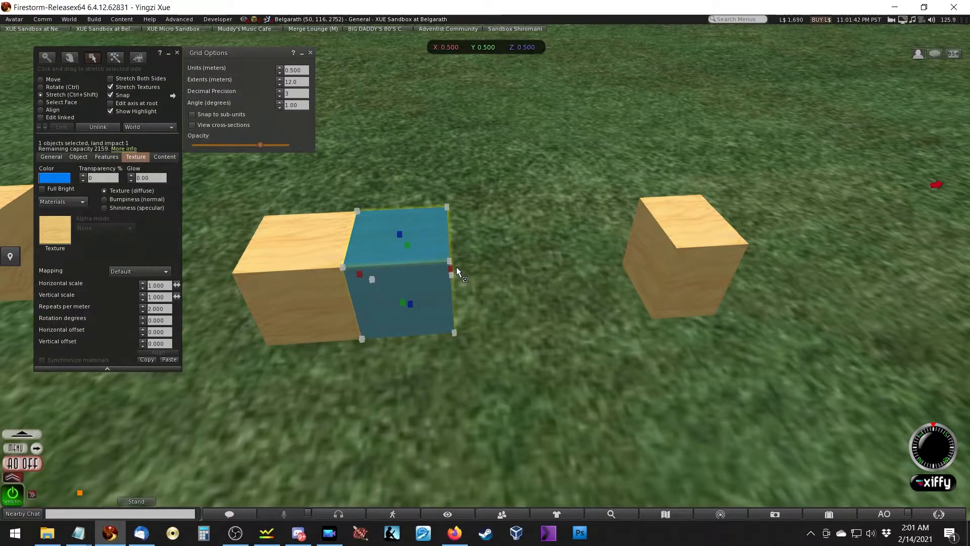
pyautogui.moveTo(453, 267); pyautogui.dragTo(508, 322)
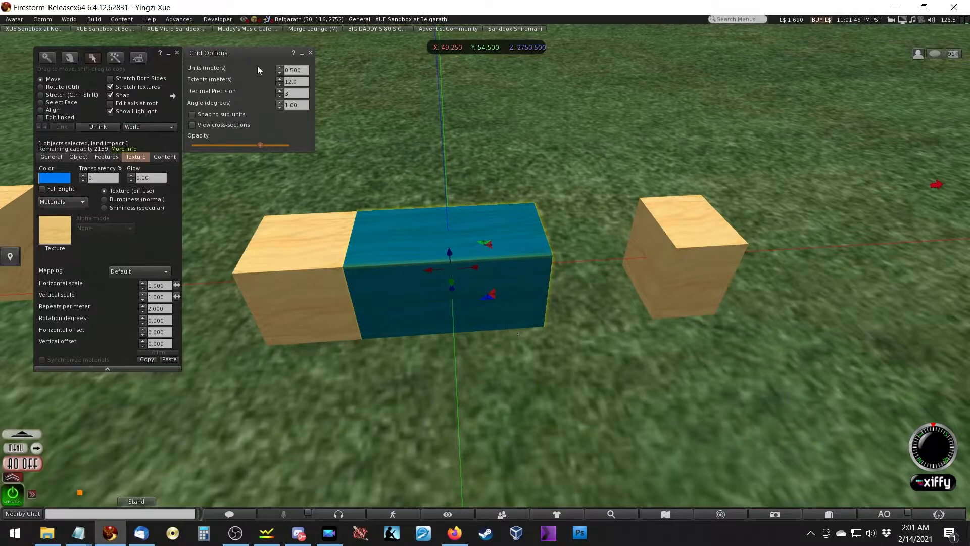
# Step: Resize the detached 0.375 m wooden box to 0.5 m along X and place it flush against the blue box at X 48.500
pyautogui.click(301, 71)
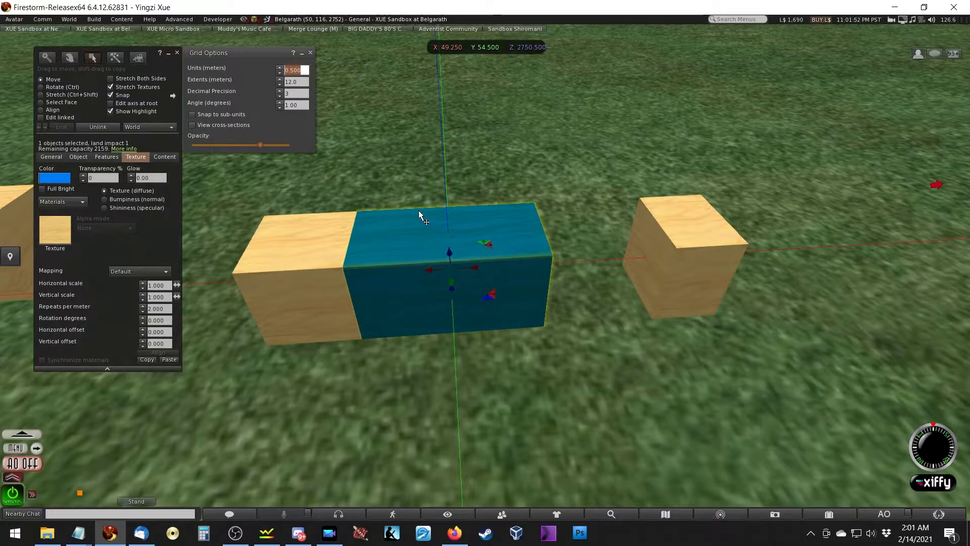
pyautogui.click(679, 248)
pyautogui.keyDown('alt'); pyautogui.click(696, 236); pyautogui.keyUp('alt')
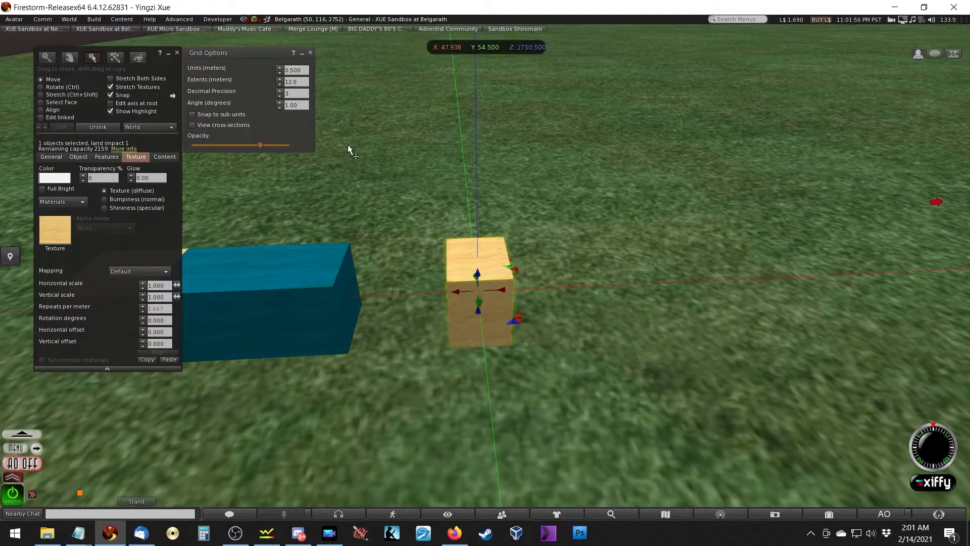
pyautogui.click(78, 156)
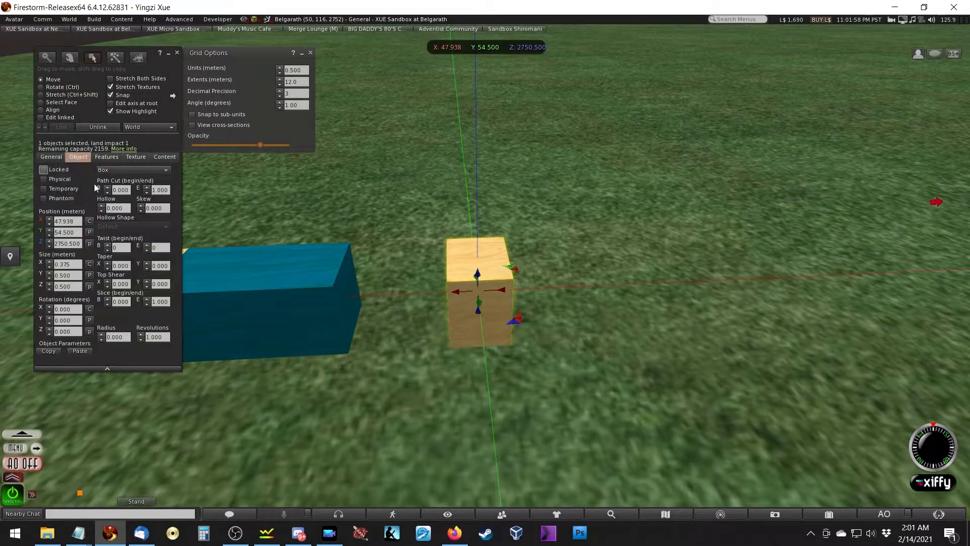
pyautogui.moveTo(461, 292); pyautogui.dragTo(387, 356)
pyautogui.keyDown('alt'); pyautogui.moveTo(369, 289); pyautogui.dragTo(480, 371); pyautogui.keyUp('alt')
pyautogui.keyDown('ctrl'); pyautogui.keyDown('shift'); pyautogui.moveTo(580, 291); pyautogui.dragTo(600, 352); pyautogui.keyUp('shift'); pyautogui.keyUp('ctrl')
pyautogui.moveTo(530, 292); pyautogui.dragTo(539, 342)
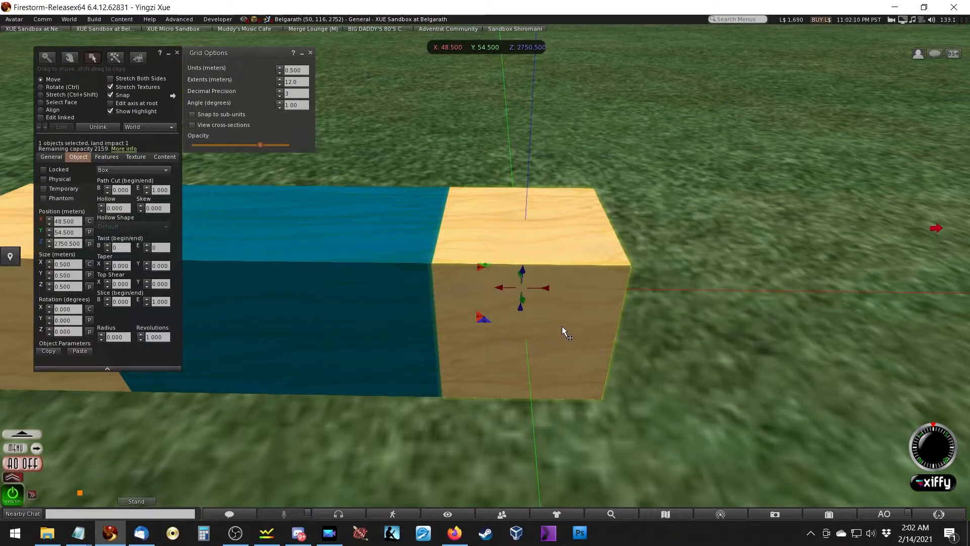
# Step: Display the 0.5 m stretch ruler along the X axis of the wooden box at the blue box's free end
pyautogui.hotkey('ctrl', 'shift')
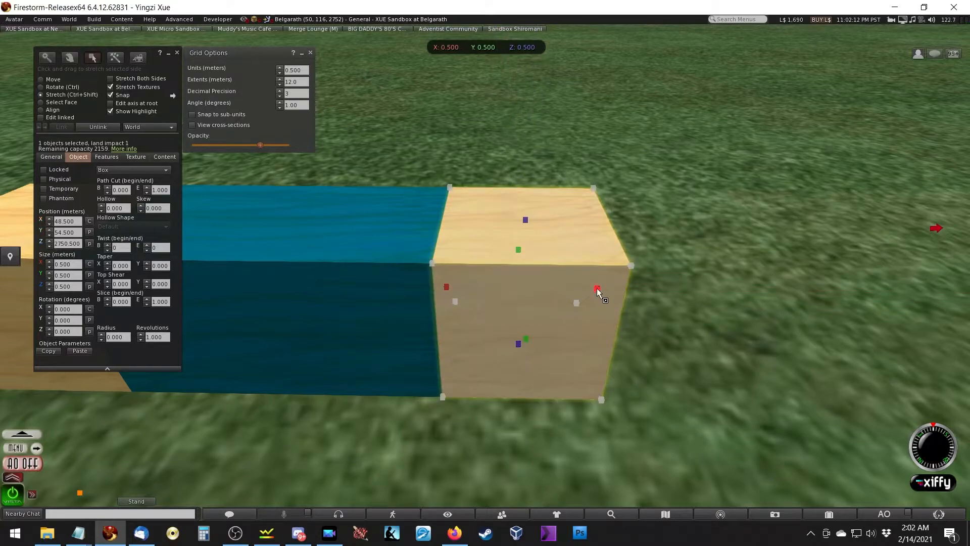
pyautogui.moveTo(597, 288); pyautogui.dragTo(586, 335)
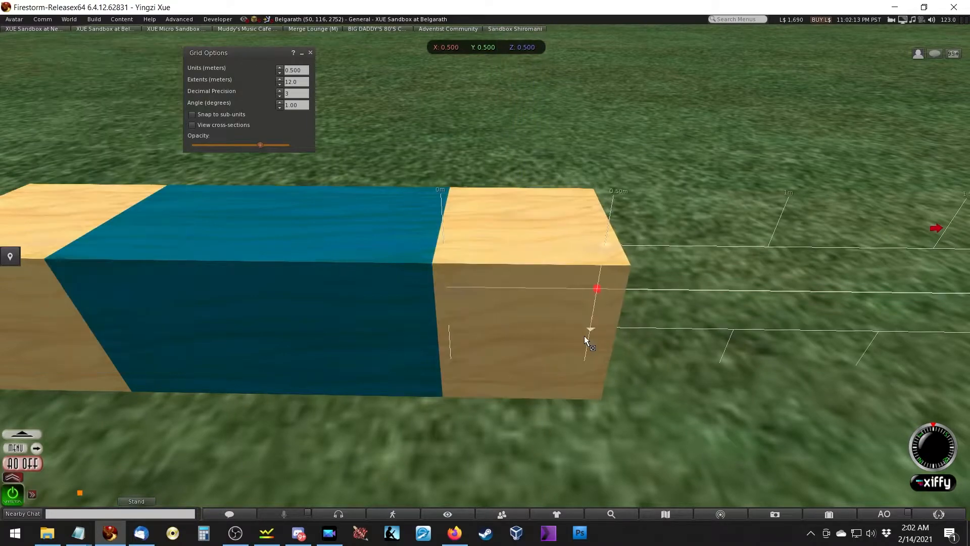
pyautogui.moveTo(525, 348); pyautogui.dragTo(551, 337)
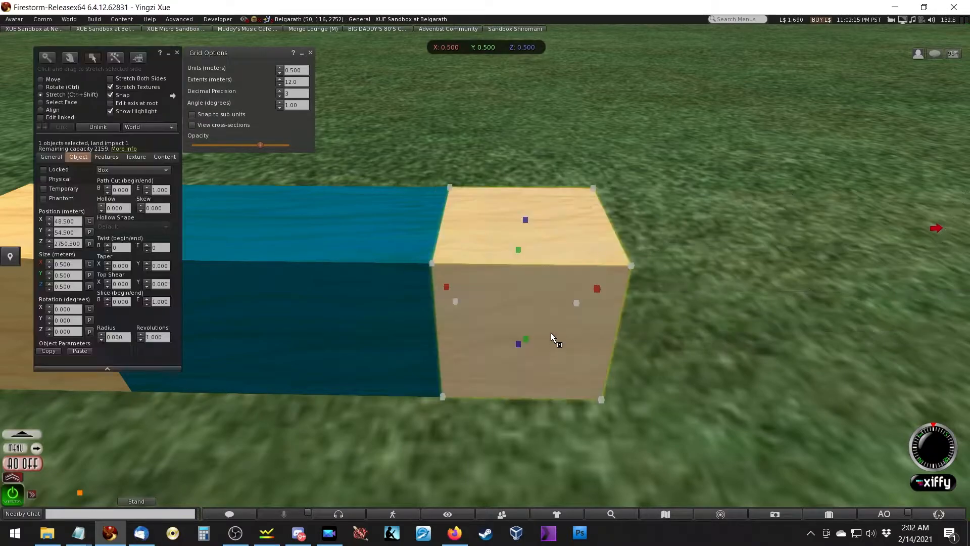
# Step: Set the grid unit to 0.025 m and shrink the wooden end box to 0.375 m along X, keeping it against the blue box
pyautogui.click(295, 70)
pyautogui.write('.02')
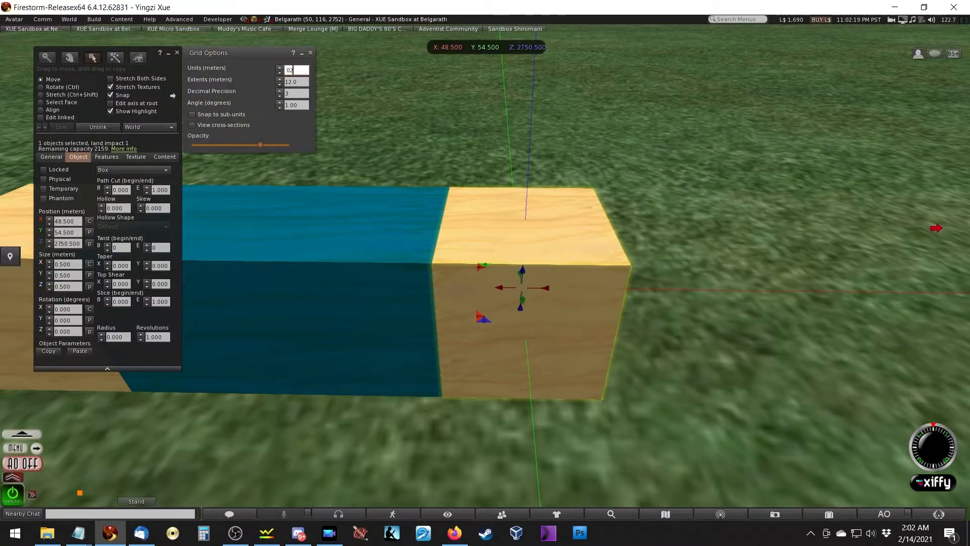
pyautogui.write('5')
pyautogui.press('Return')
pyautogui.keyDown('ctrl'); pyautogui.keyDown('shift'); pyautogui.moveTo(598, 290); pyautogui.dragTo(545, 353); pyautogui.keyUp('shift'); pyautogui.keyUp('ctrl')
pyautogui.press('Escape')
pyautogui.keyDown('alt'); pyautogui.moveTo(522, 272); pyautogui.dragTo(547, 271); pyautogui.keyUp('alt')
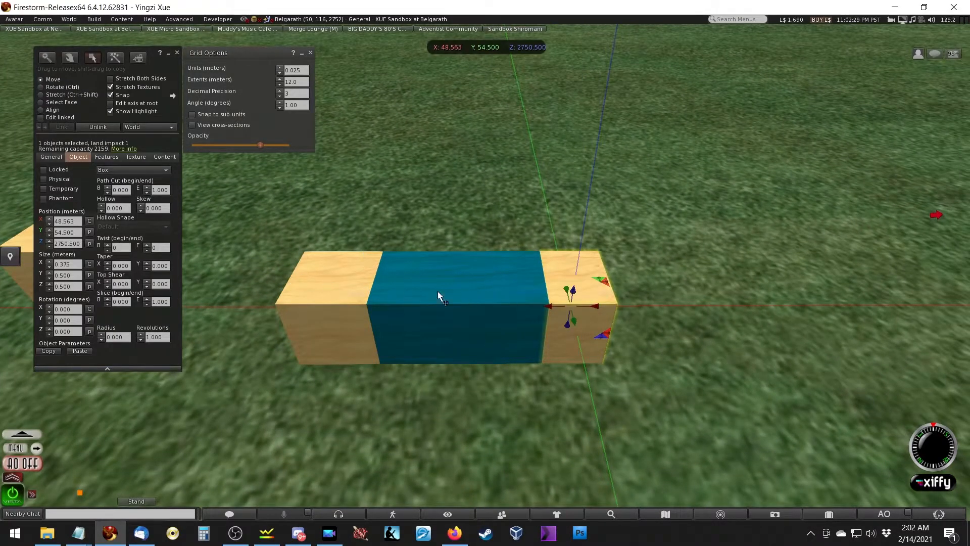
# Step: Select the blue box and the wooden box at X 50.000 in turn, and close the grid options
pyautogui.click(459, 304)
pyautogui.click(363, 302)
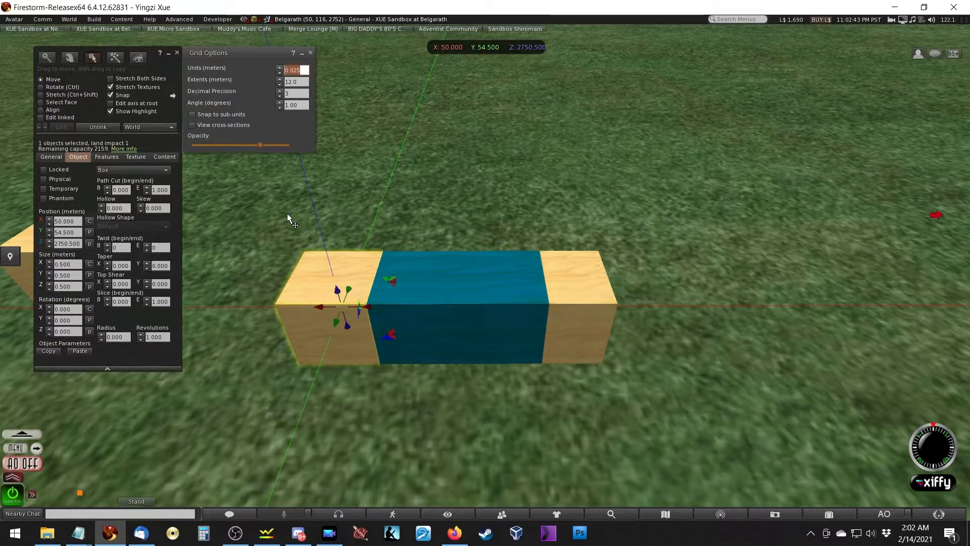
pyautogui.click(311, 52)
pyautogui.press('Escape')
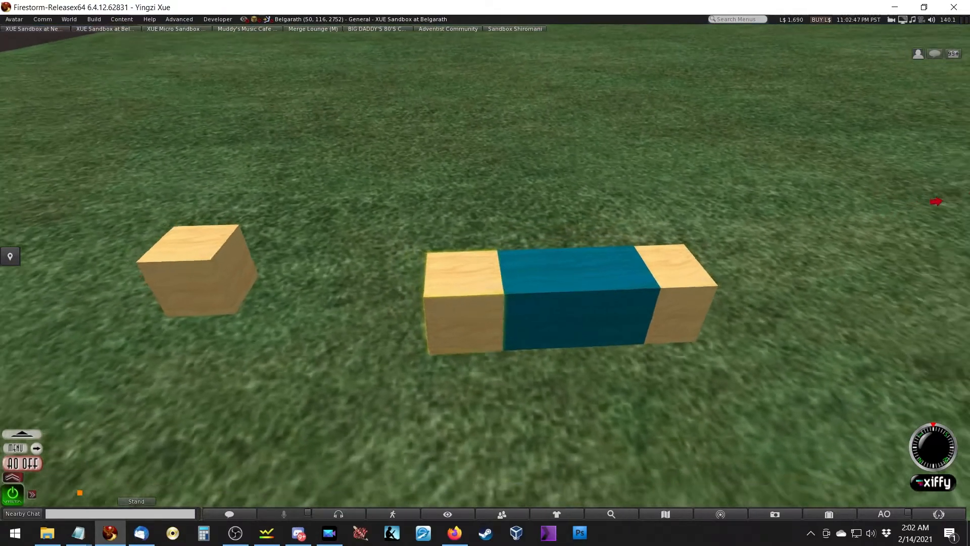
# Step: Select all four boxes together and delete them from the sandbox
pyautogui.hotkey('ctrl', '3')
pyautogui.moveTo(244, 210); pyautogui.dragTo(738, 374)
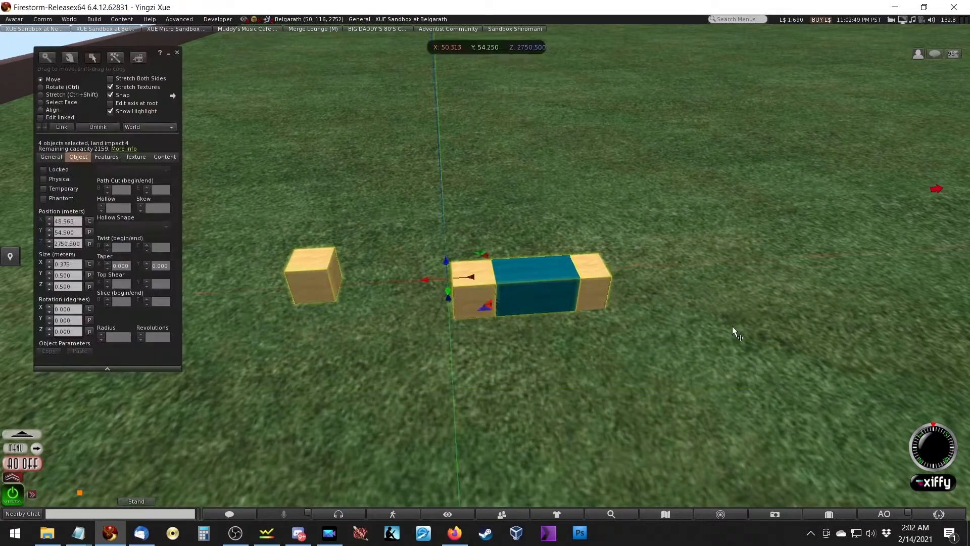
pyautogui.press('Delete')
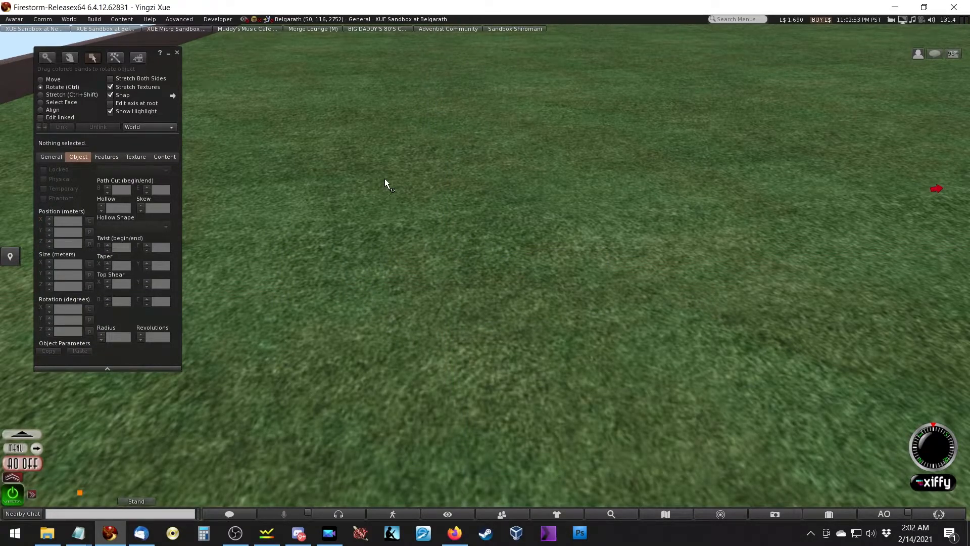
# Step: Create a new 0.5 m wooden box on the cleared ground
pyautogui.hotkey('ctrl', '4')
pyautogui.click(412, 267)
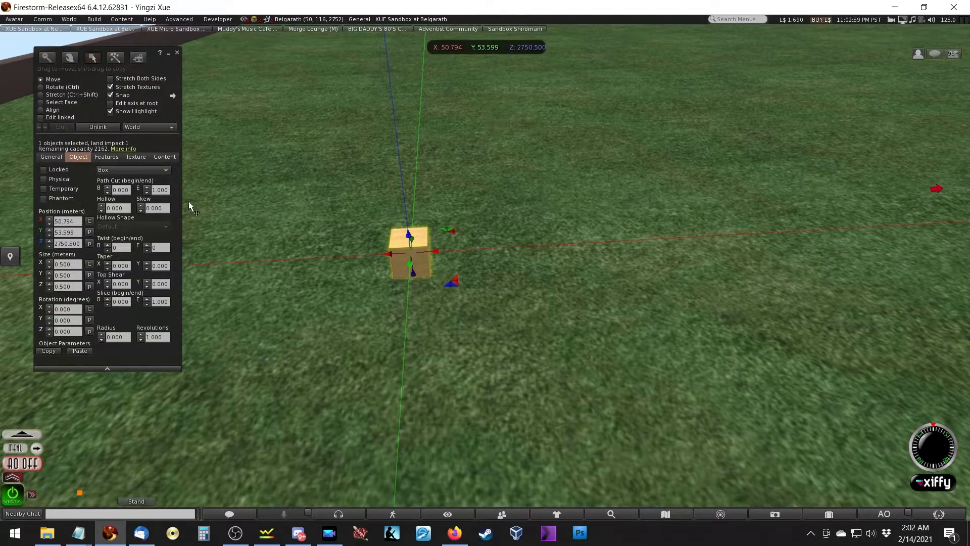
# Step: Reopen the grid options and set the grid unit to 0.5 m
pyautogui.click(66, 233)
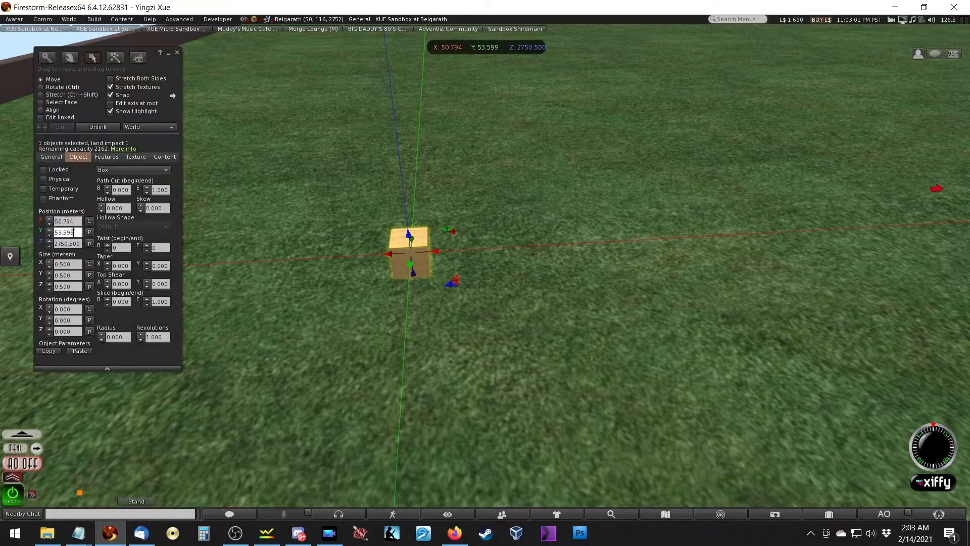
pyautogui.press('Tab')
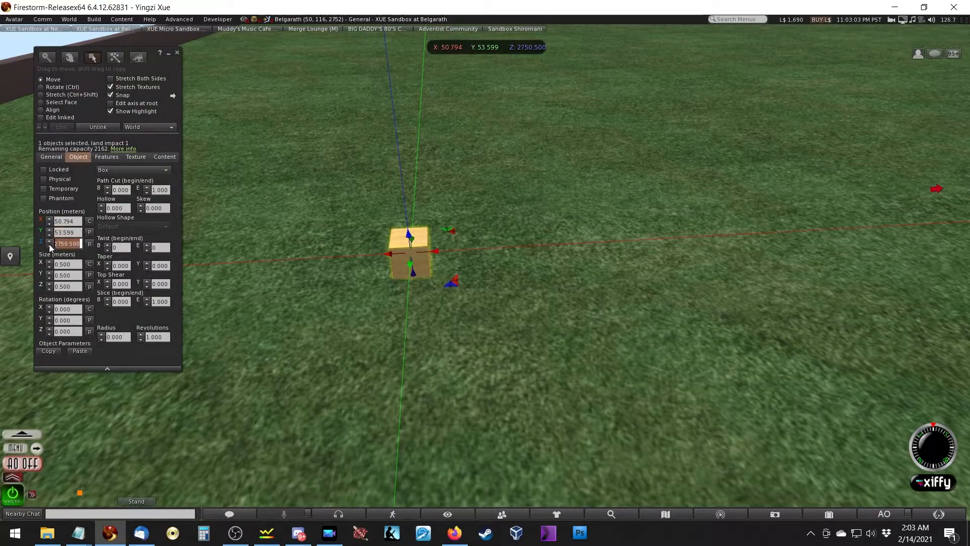
pyautogui.keyDown('ctrl'); pyautogui.keyDown('alt'); pyautogui.moveTo(410, 249); pyautogui.dragTo(410, 210); pyautogui.keyUp('alt'); pyautogui.keyUp('ctrl')
pyautogui.click(173, 96)
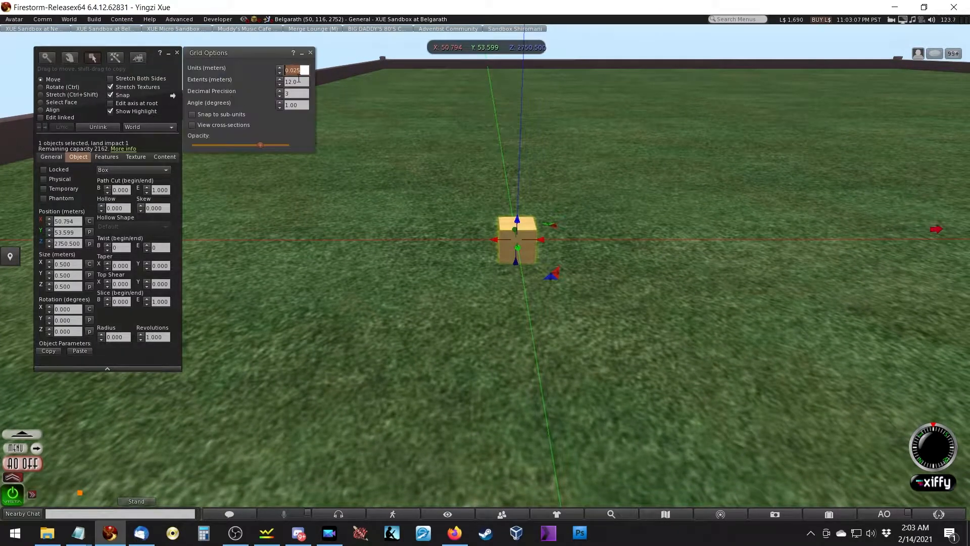
pyautogui.write('.5')
pyautogui.press('Return')
# Step: Check the wooden box's Z position, then select the grass platform and examine its Z position, thickness and outer edge
pyautogui.keyDown('alt'); pyautogui.click(364, 227); pyautogui.keyUp('alt')
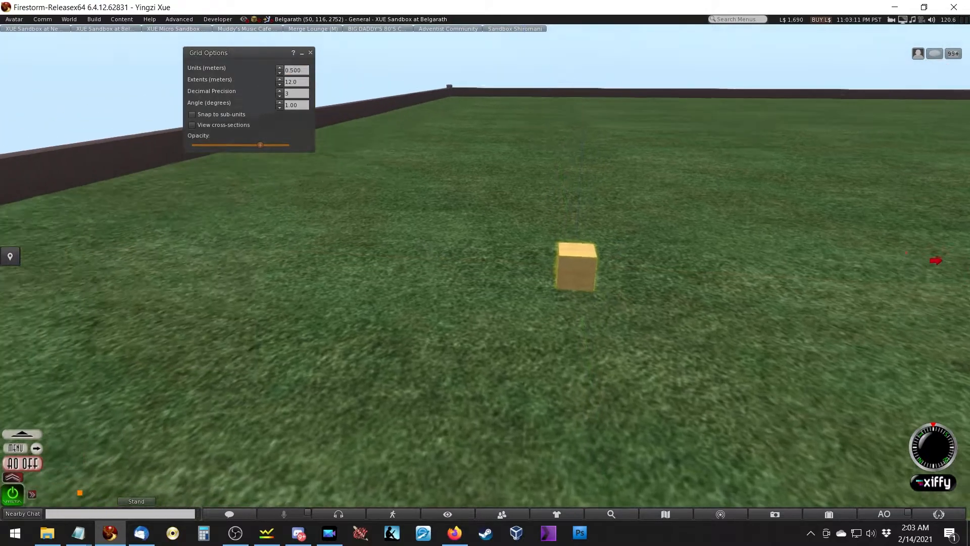
pyautogui.moveTo(82, 243); pyautogui.dragTo(21, 248)
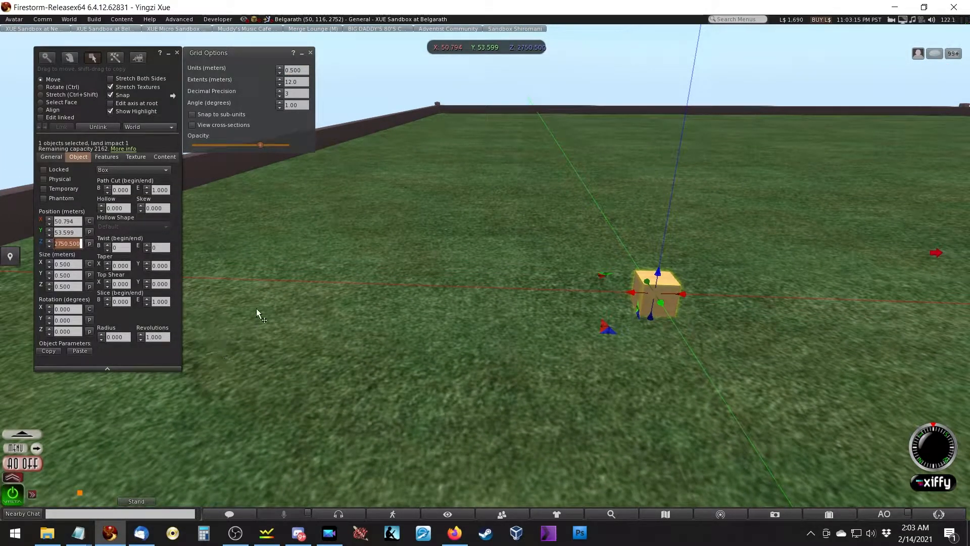
pyautogui.press('Escape')
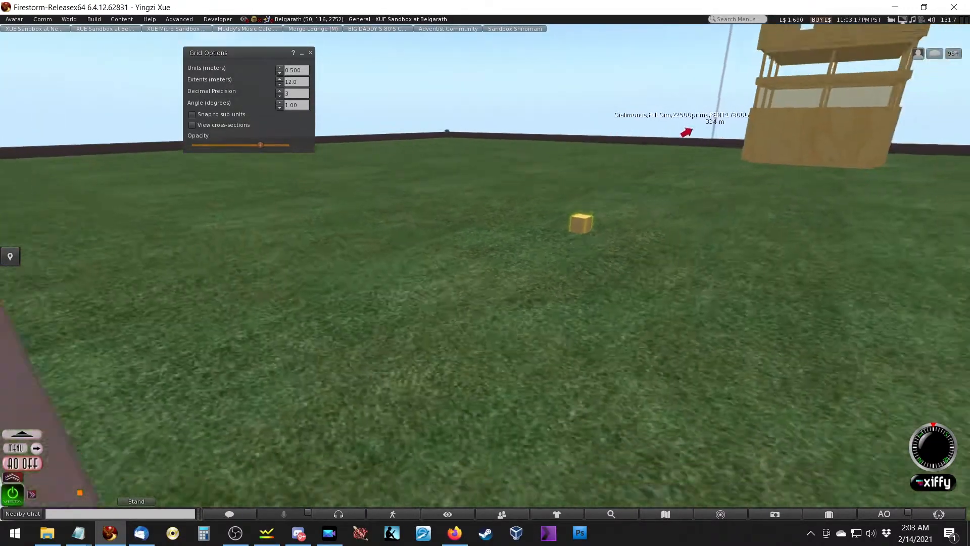
pyautogui.keyDown('alt'); pyautogui.moveTo(485, 266); pyautogui.dragTo(491, 293); pyautogui.keyUp('alt')
pyautogui.click(416, 228)
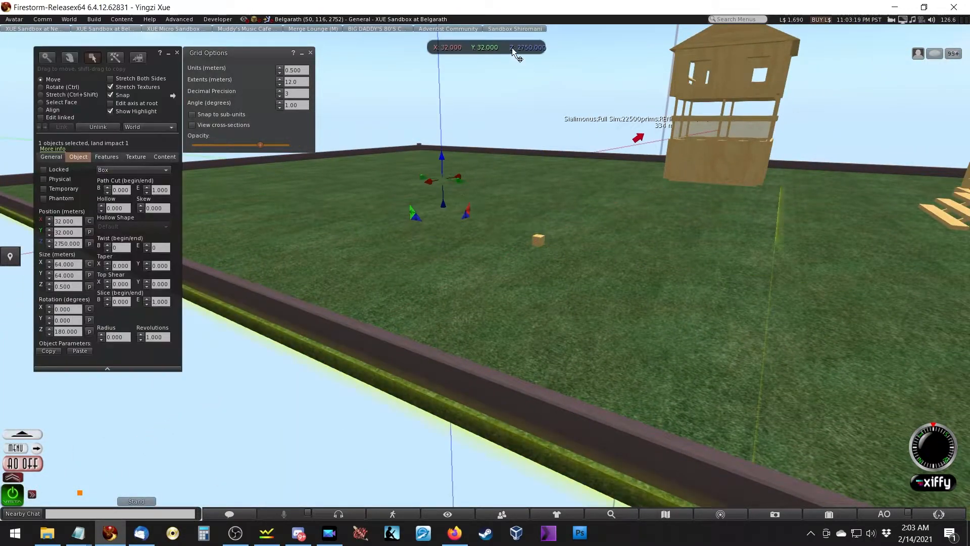
pyautogui.press('alt')
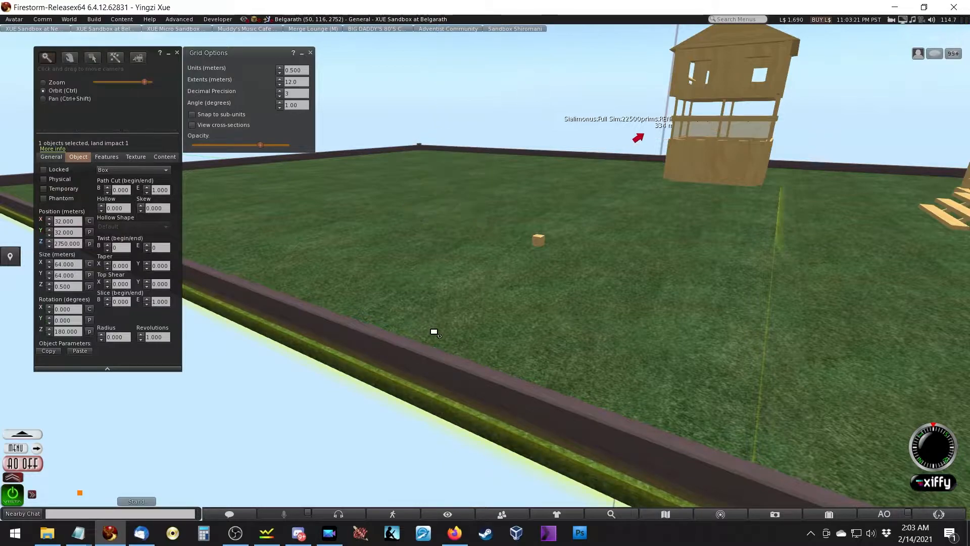
pyautogui.keyDown('ctrl'); pyautogui.keyDown('alt'); pyautogui.moveTo(405, 377); pyautogui.dragTo(523, 294); pyautogui.keyUp('alt'); pyautogui.keyUp('ctrl')
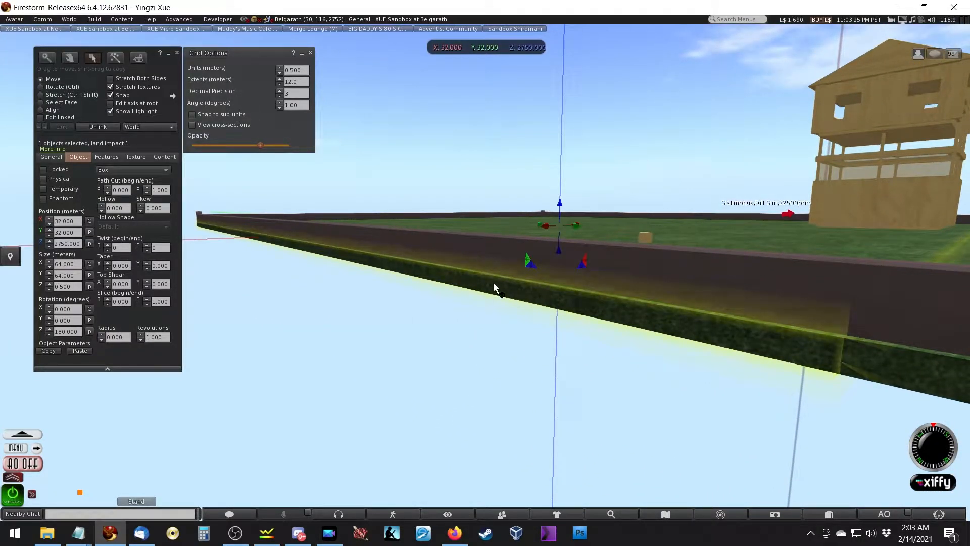
pyautogui.keyDown('ctrl'); pyautogui.keyDown('alt'); pyautogui.moveTo(631, 218); pyautogui.dragTo(581, 273); pyautogui.keyUp('alt'); pyautogui.keyUp('ctrl')
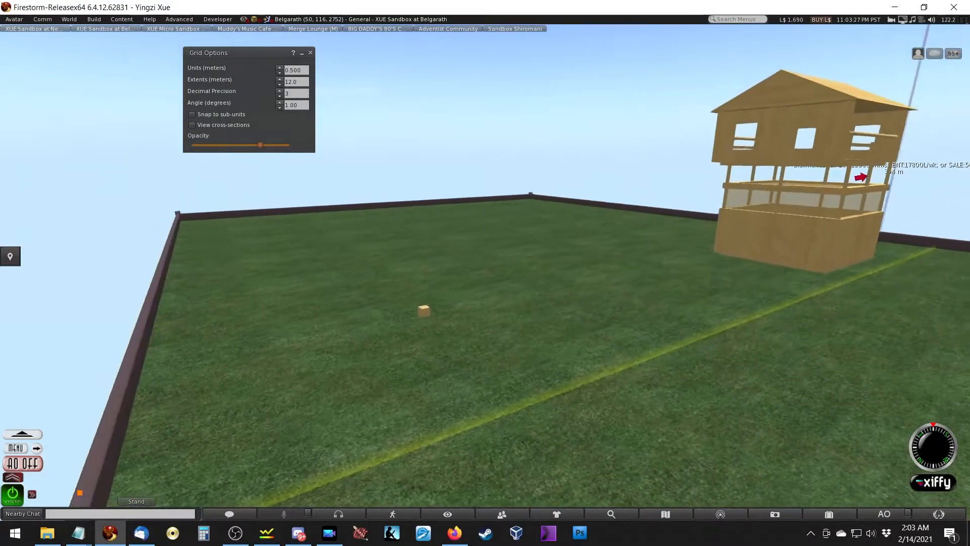
pyautogui.keyDown('alt'); pyautogui.moveTo(403, 303); pyautogui.dragTo(336, 242); pyautogui.keyUp('alt')
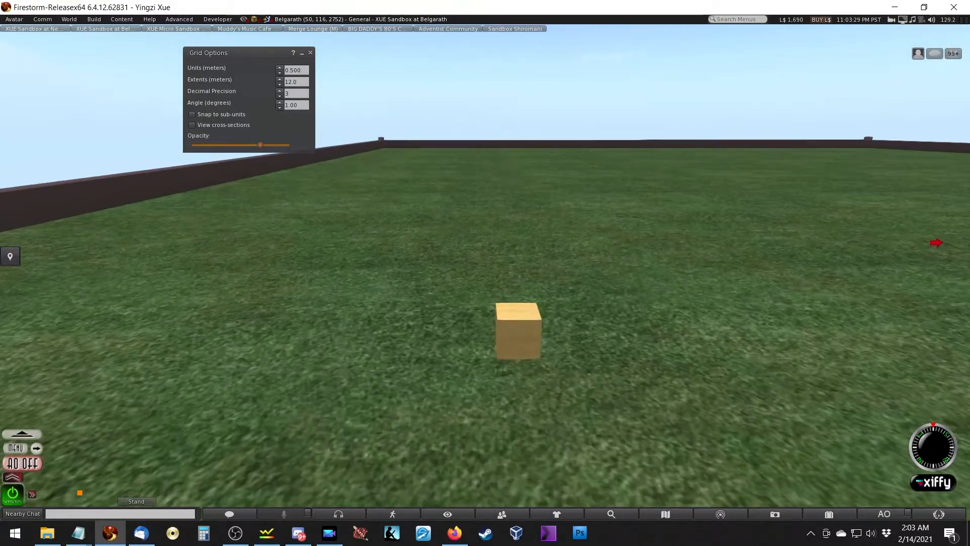
# Step: Select the wooden box, the grass platform and the box again to compare their positions above the ground
pyautogui.click(526, 348)
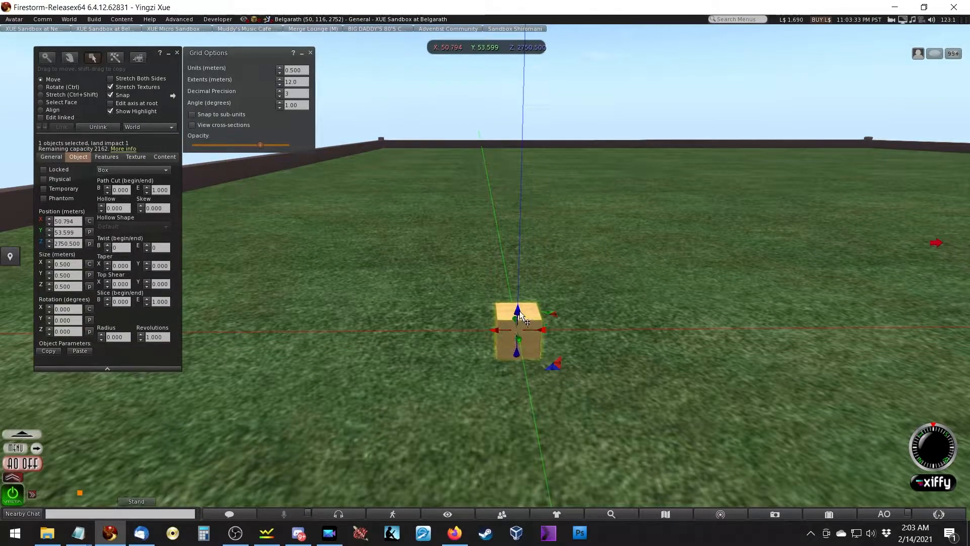
pyautogui.moveTo(520, 313); pyautogui.dragTo(577, 318)
pyautogui.keyDown('ctrl'); pyautogui.keyDown('alt'); pyautogui.moveTo(534, 342); pyautogui.dragTo(535, 415); pyautogui.keyUp('alt'); pyautogui.keyUp('ctrl')
pyautogui.click(586, 222)
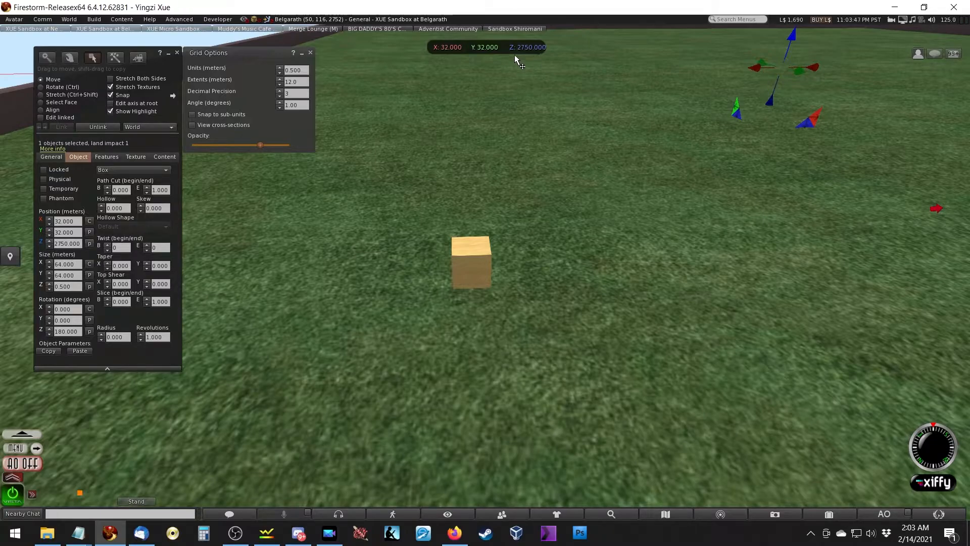
pyautogui.keyDown('ctrl'); pyautogui.keyDown('alt'); pyautogui.moveTo(268, 227); pyautogui.dragTo(192, 233); pyautogui.keyUp('alt'); pyautogui.keyUp('ctrl')
pyautogui.keyDown('alt'); pyautogui.moveTo(578, 250); pyautogui.dragTo(538, 207); pyautogui.keyUp('alt')
pyautogui.keyDown('alt'); pyautogui.moveTo(356, 315); pyautogui.dragTo(354, 251); pyautogui.keyUp('alt')
pyautogui.click(458, 340)
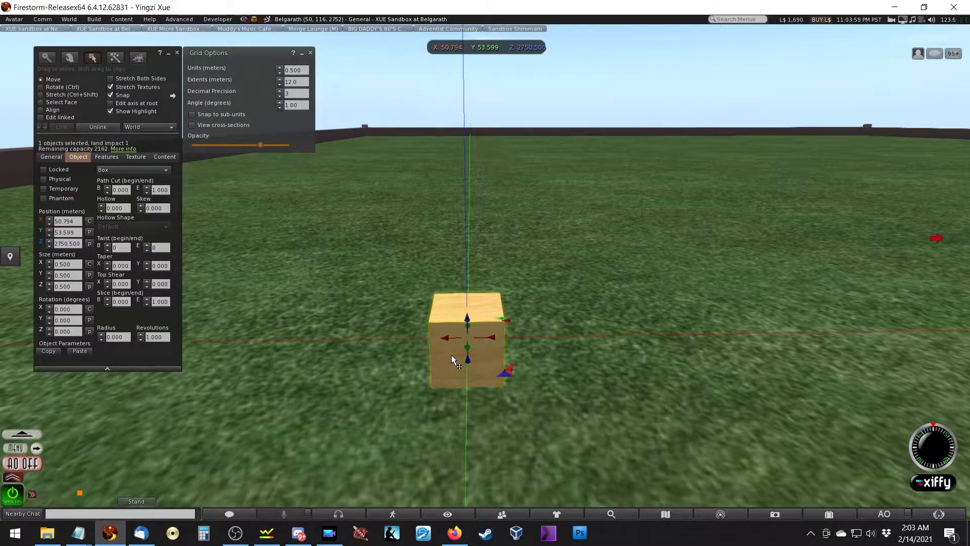
# Step: Compare the decimals of the wooden box's X and Y position with the grid unit
pyautogui.click(73, 233)
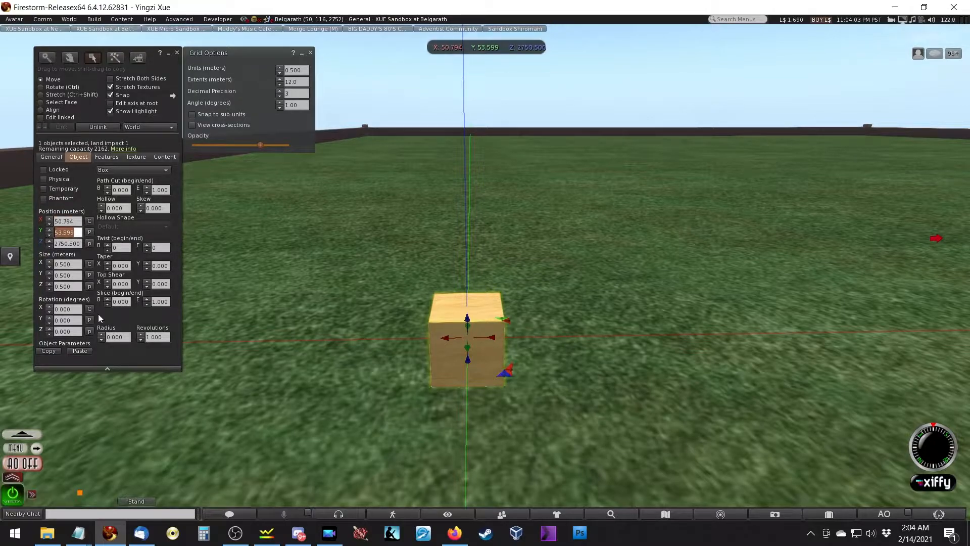
pyautogui.keyDown('alt'); pyautogui.moveTo(454, 334); pyautogui.dragTo(486, 276); pyautogui.keyUp('alt')
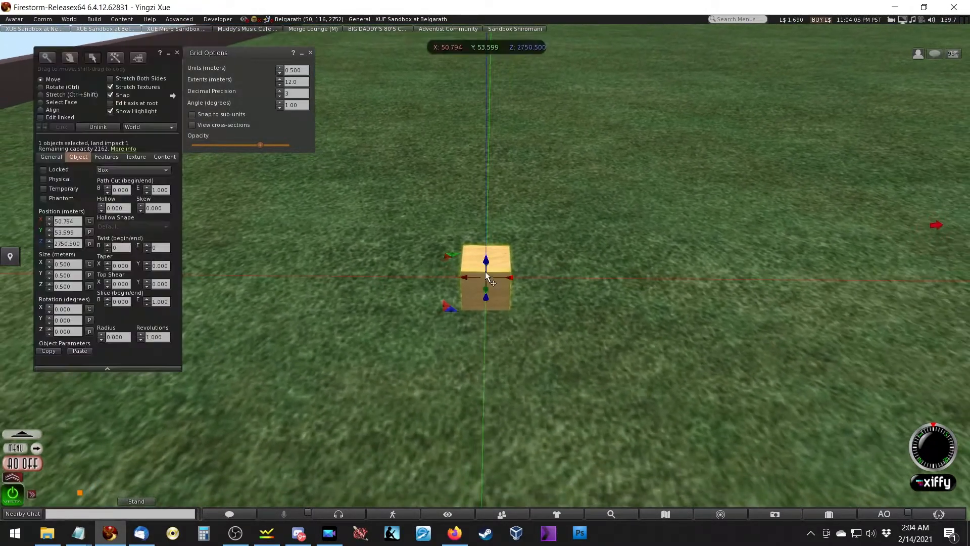
pyautogui.click(76, 221)
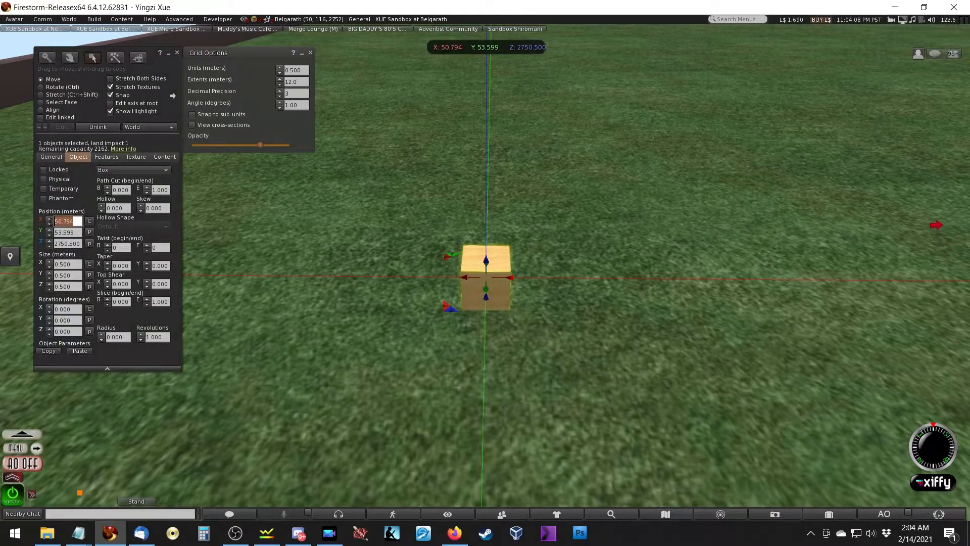
pyautogui.click(56, 232)
pyautogui.click(67, 230)
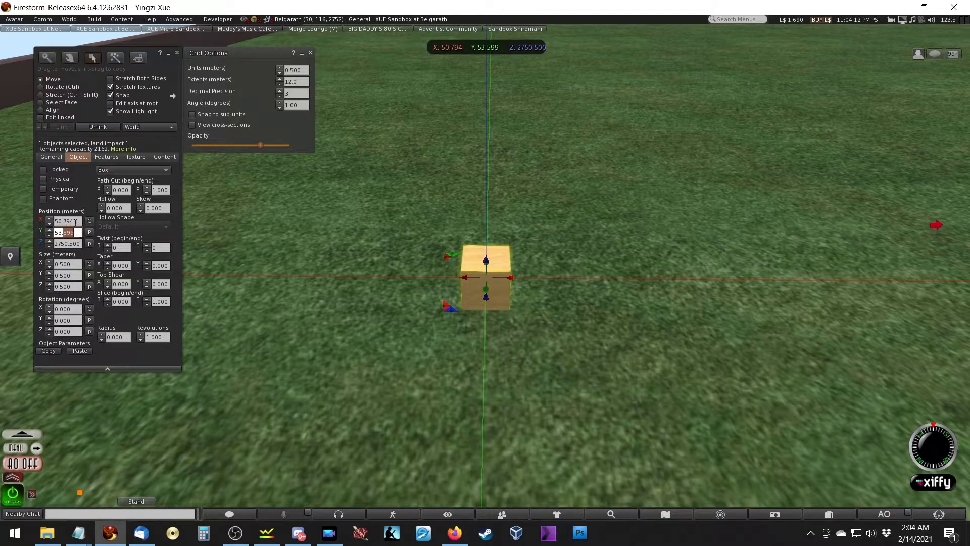
pyautogui.moveTo(75, 222); pyautogui.dragTo(67, 222)
pyautogui.click(64, 232)
pyautogui.click(285, 71)
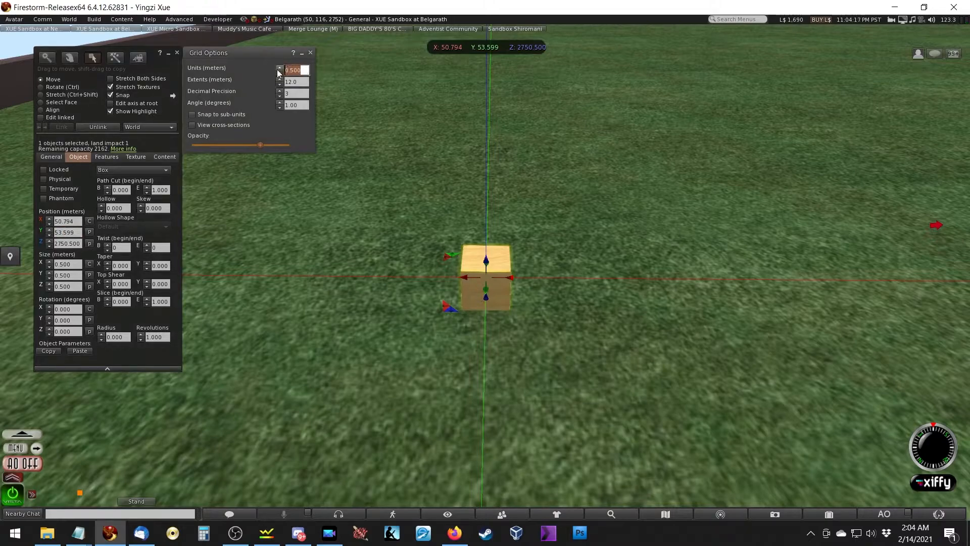
pyautogui.click(79, 221)
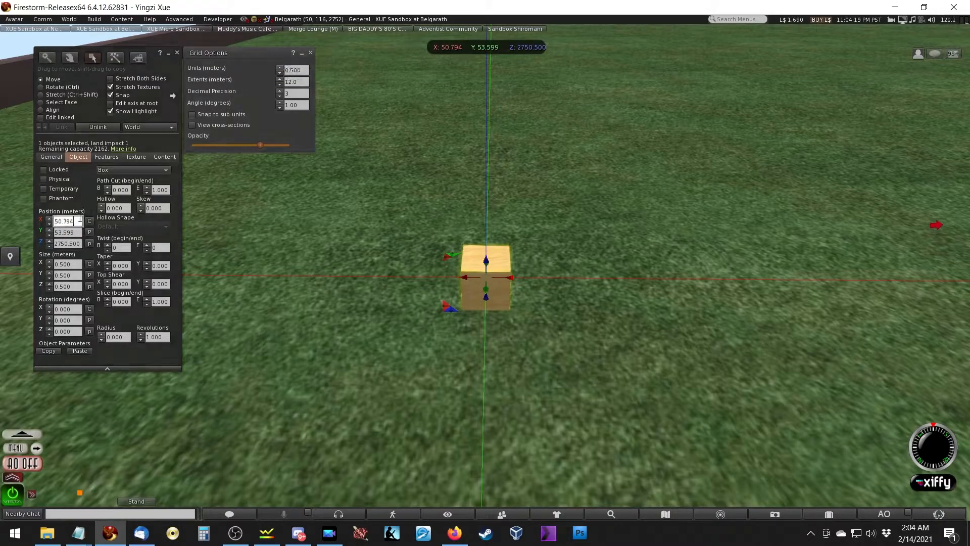
pyautogui.moveTo(79, 220); pyautogui.dragTo(67, 221)
pyautogui.doubleClick(69, 233)
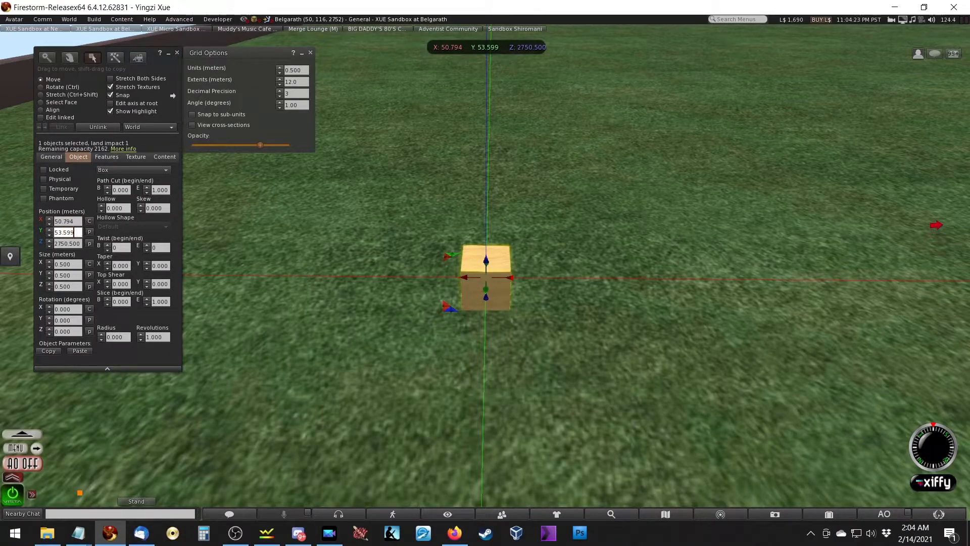
# Step: Snap the box onto the grid at X 51.000, Y 53.500, then replace it with a newly created wooden box
pyautogui.moveTo(469, 279); pyautogui.dragTo(525, 272)
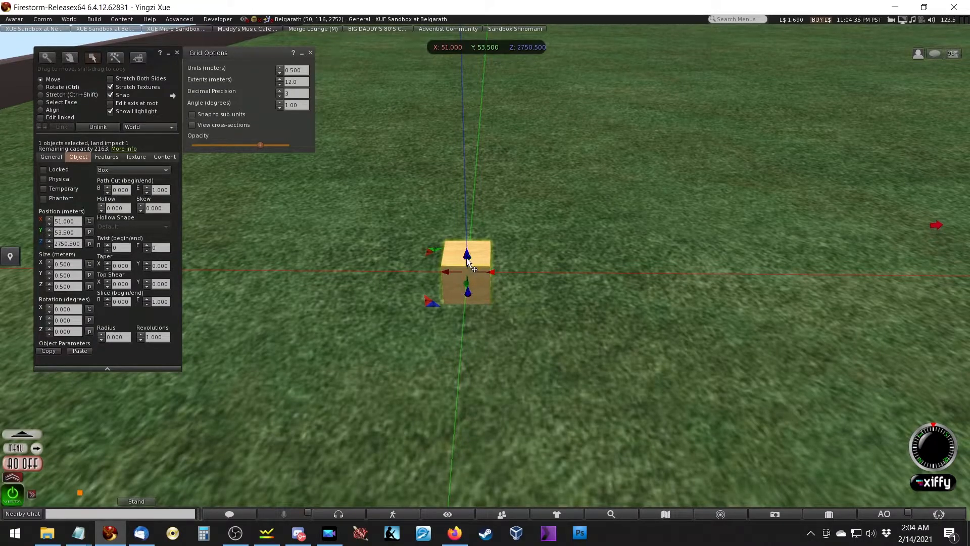
pyautogui.press('Delete')
pyautogui.hotkey('ctrl', '4')
pyautogui.click(483, 268)
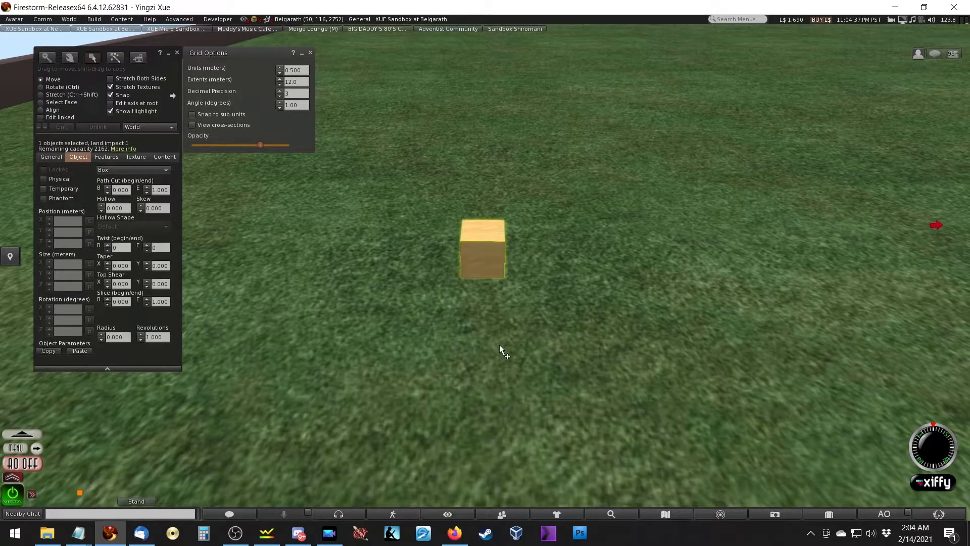
# Step: Position the new box at X 50 and Y 53
pyautogui.click(66, 222)
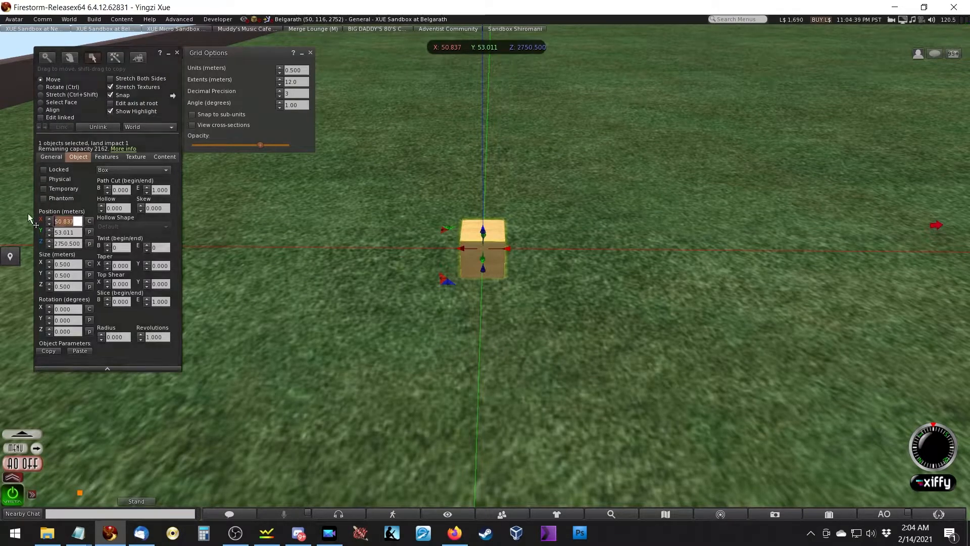
pyautogui.write('50')
pyautogui.press('Tab')
pyautogui.write('53')
pyautogui.press('Return')
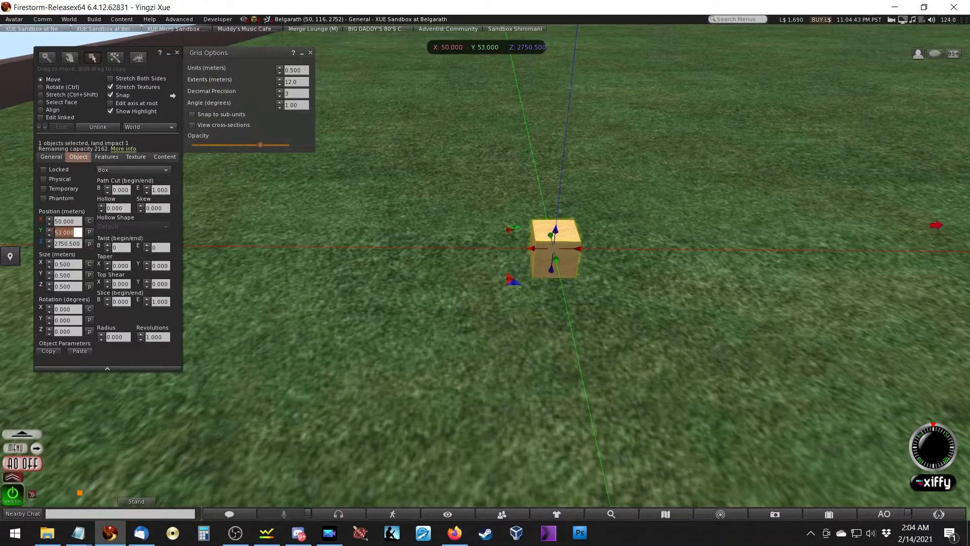
pyautogui.press('Escape')
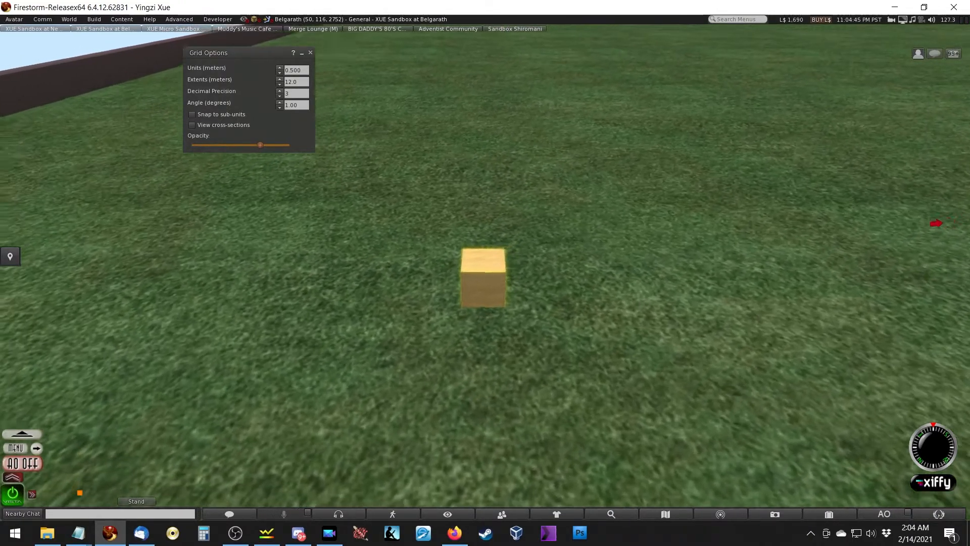
pyautogui.keyDown('alt'); pyautogui.moveTo(483, 278); pyautogui.dragTo(484, 262); pyautogui.keyUp('alt')
# Step: Review the box's X and Y position, then try a grid unit of 0.333 m and return it to 0.5 m
pyautogui.click(49, 235)
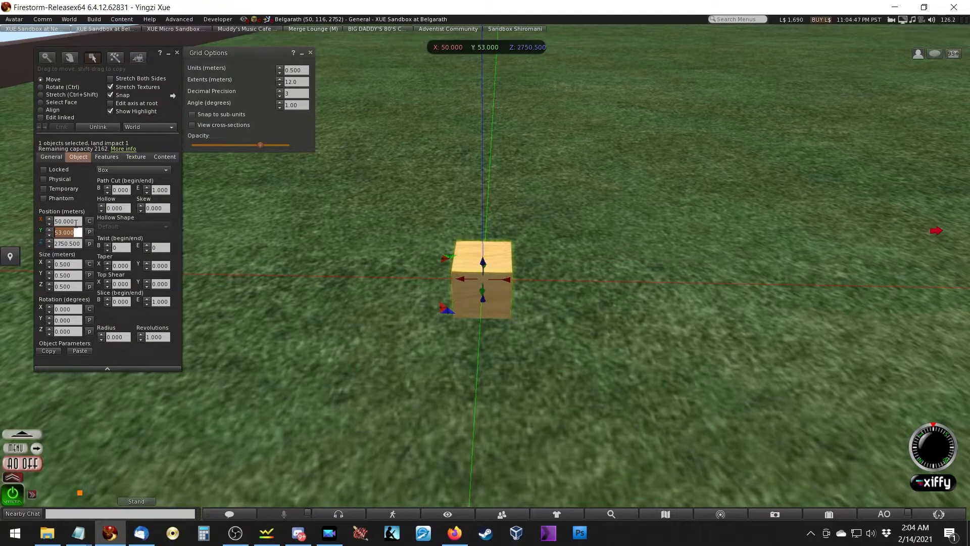
pyautogui.click(76, 222)
pyautogui.moveTo(65, 222)
pyautogui.mouseDown()
pyautogui.moveTo(80, 220)
pyautogui.moveTo(75, 232)
pyautogui.mouseUp()
pyautogui.click(312, 74)
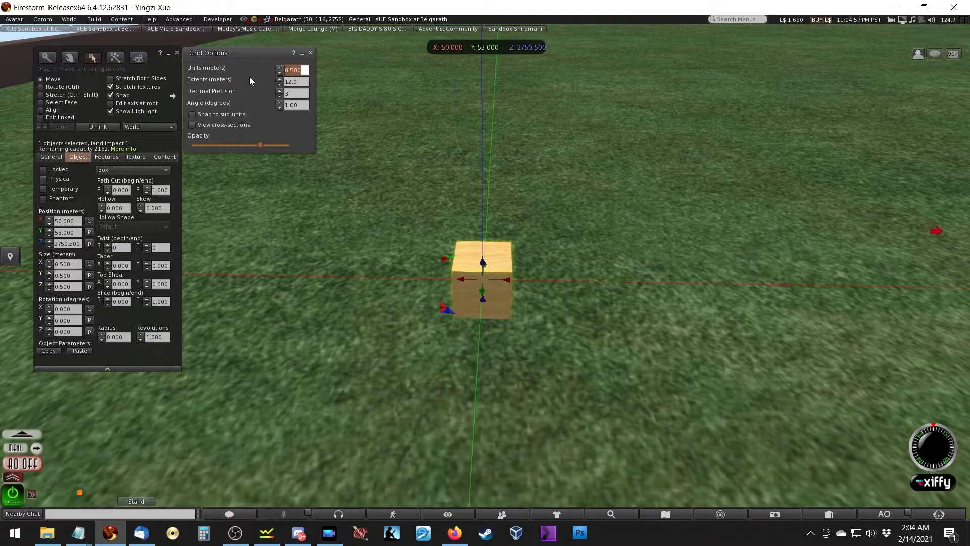
pyautogui.write('0.333')
pyautogui.press('BackSpace')
pyautogui.write('.5')
pyautogui.press('Tab')
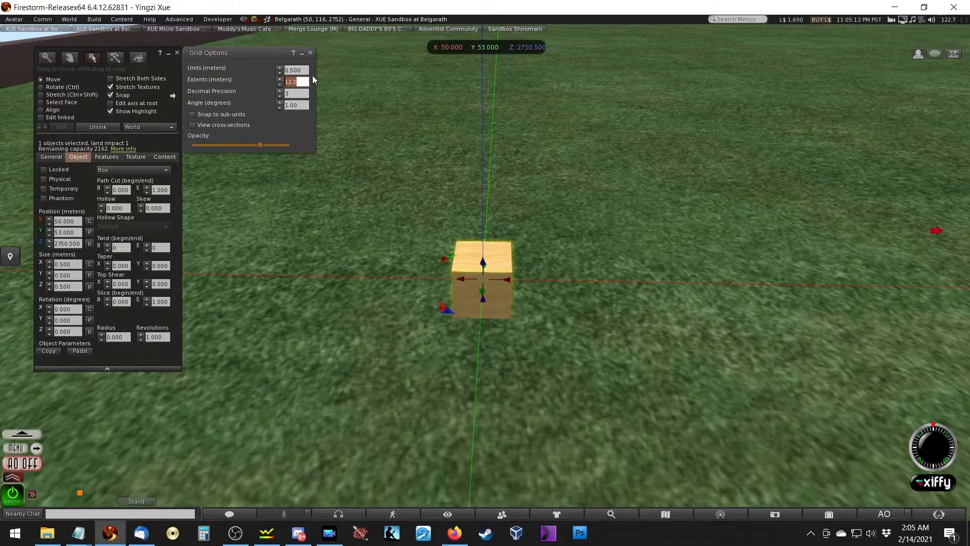
pyautogui.press('Tab')
# Step: Set the grid unit to 0.025 m and check the box's X, Y and Z position values against it
pyautogui.click(307, 70)
pyautogui.doubleClick(306, 70)
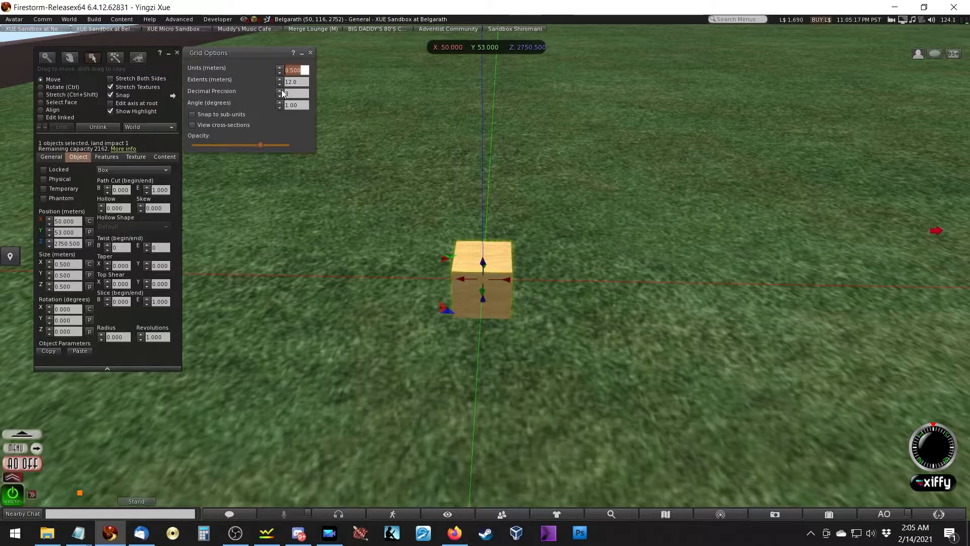
pyautogui.write('025')
pyautogui.press('Tab')
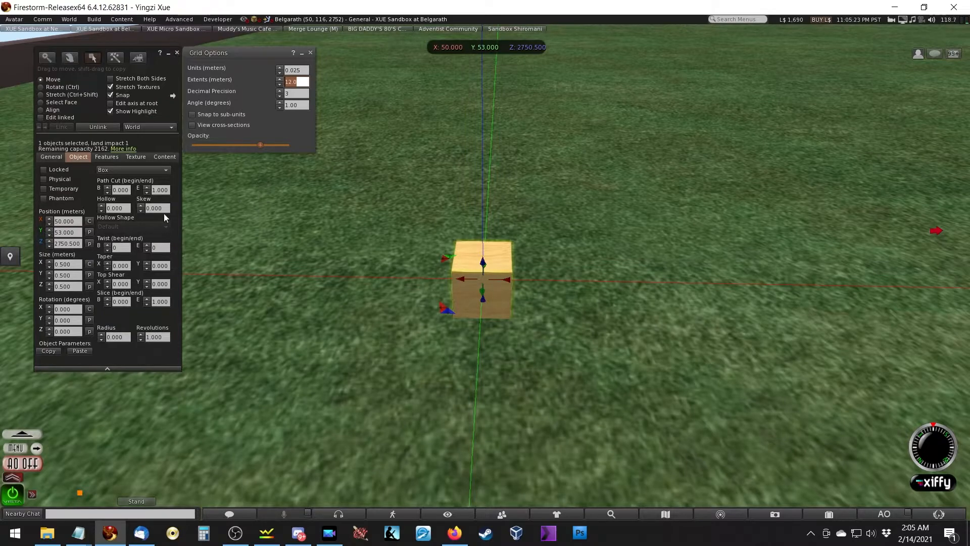
pyautogui.click(69, 221)
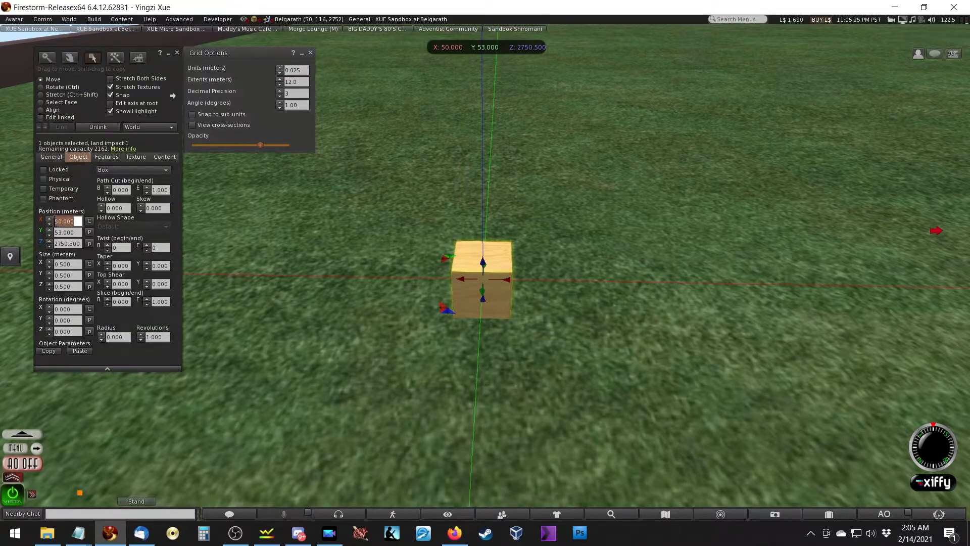
pyautogui.click(70, 232)
pyautogui.click(63, 232)
pyautogui.moveTo(81, 243); pyautogui.dragTo(41, 243)
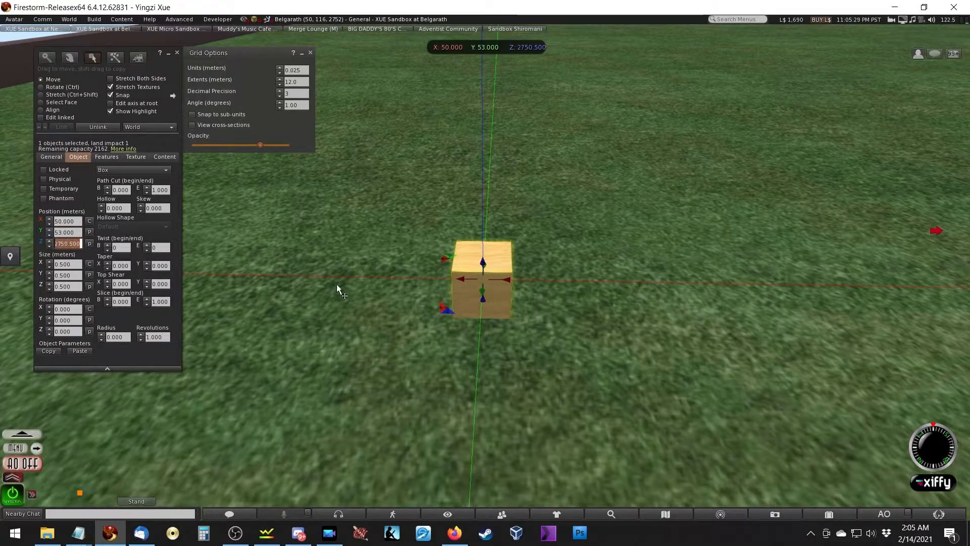
# Step: Select the wooden box at X 51.000, Y 65.000 and set its X and Y size to 10 m
pyautogui.click(474, 264)
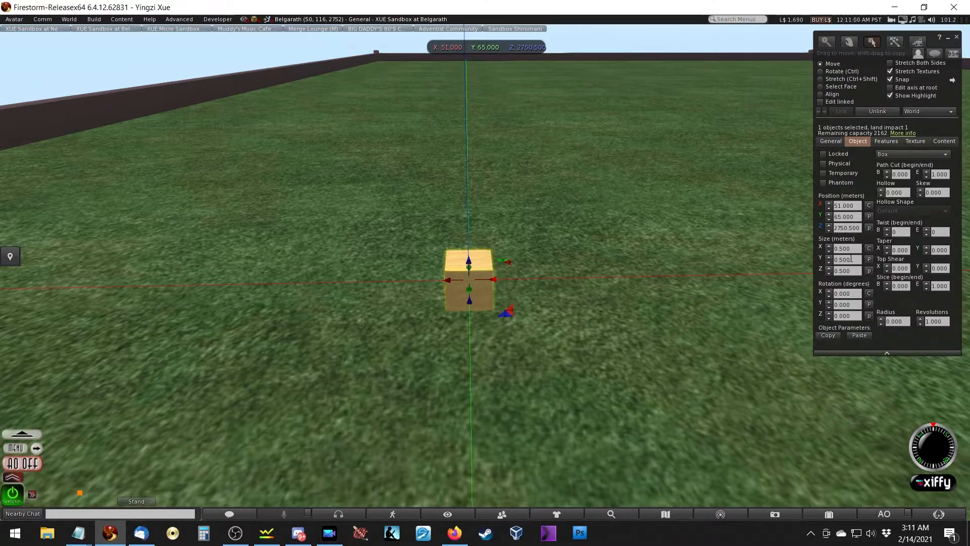
pyautogui.moveTo(854, 249); pyautogui.dragTo(708, 234)
pyautogui.write('10')
pyautogui.press('Tab')
pyautogui.write('10')
pyautogui.press('Tab')
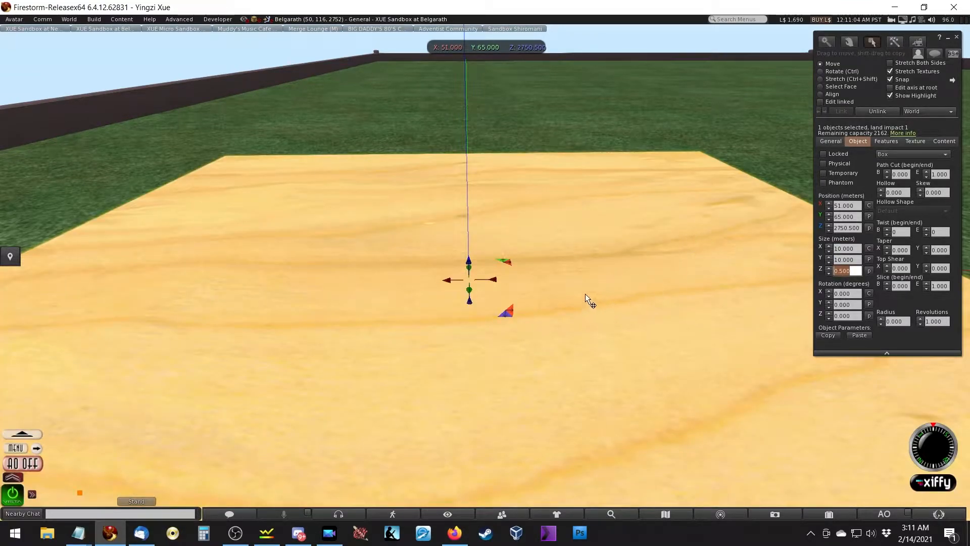
# Step: Undo the last two size changes on the wooden box
pyautogui.press('ctrl')
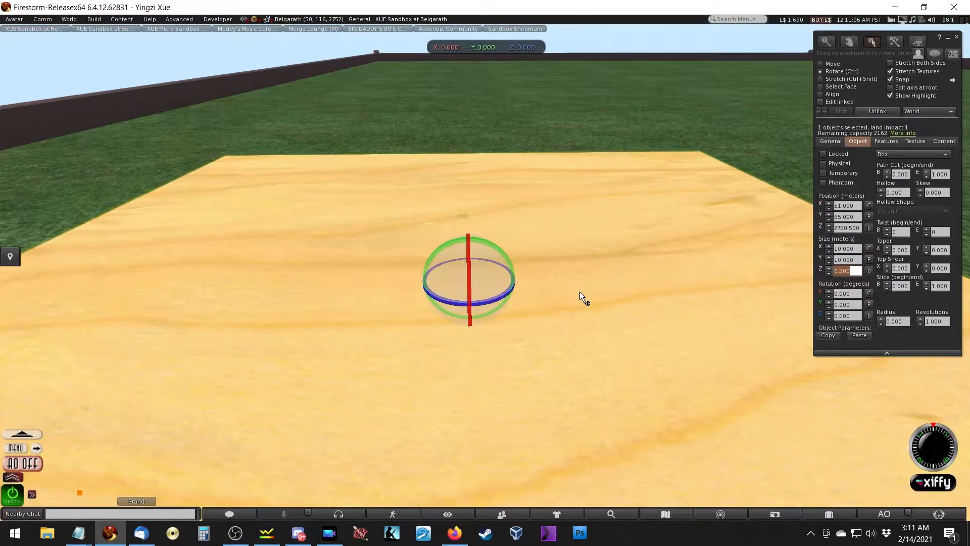
pyautogui.hotkey('ctrl', 'z')
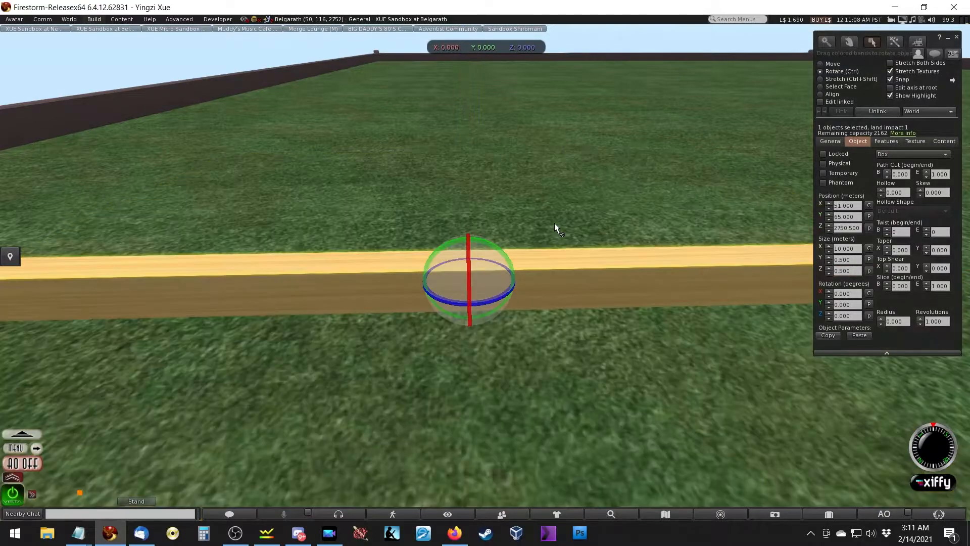
pyautogui.hotkey('ctrl', 'z')
# Step: Try stretching the box from one side along X to about 8.6 m, and undo the stretch
pyautogui.hotkey('ctrl', 'shift')
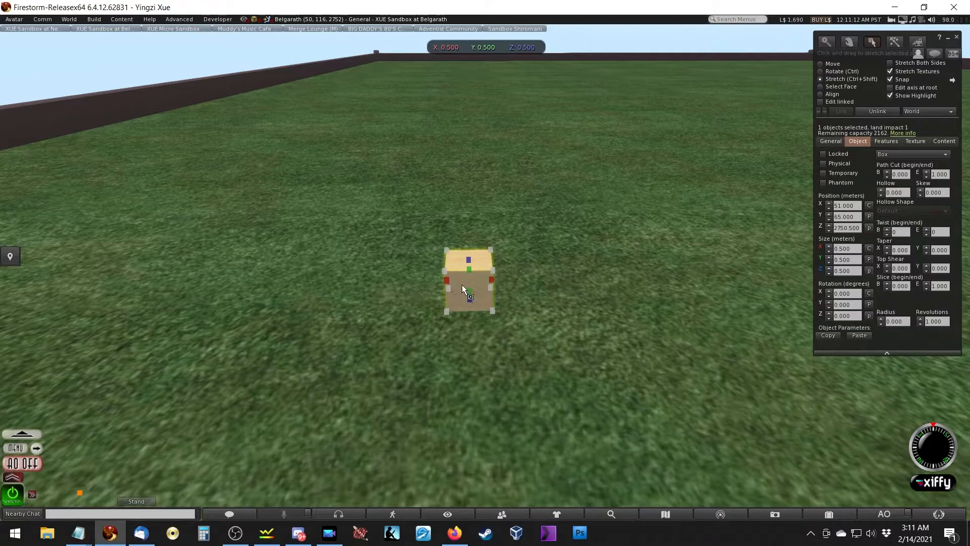
pyautogui.moveTo(493, 281); pyautogui.dragTo(856, 350)
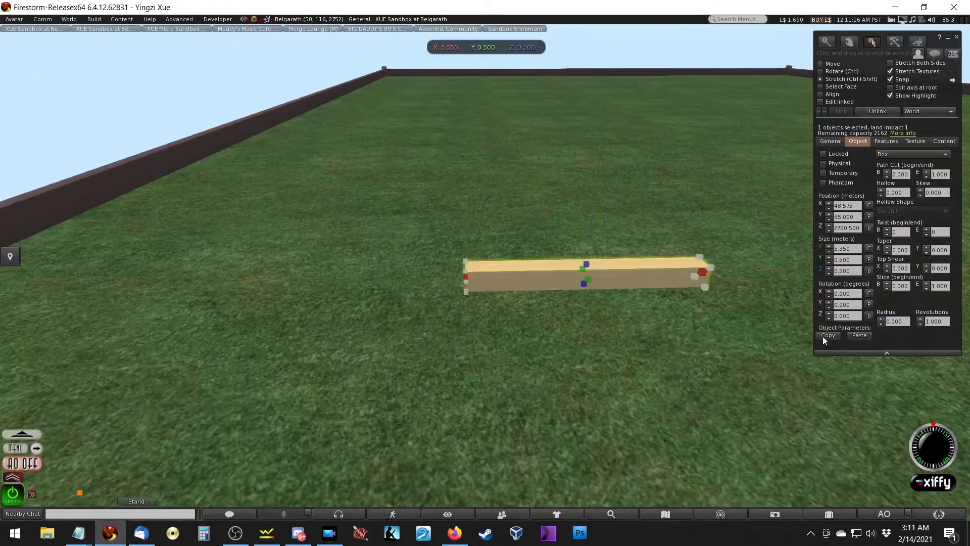
pyautogui.moveTo(705, 274); pyautogui.dragTo(809, 354)
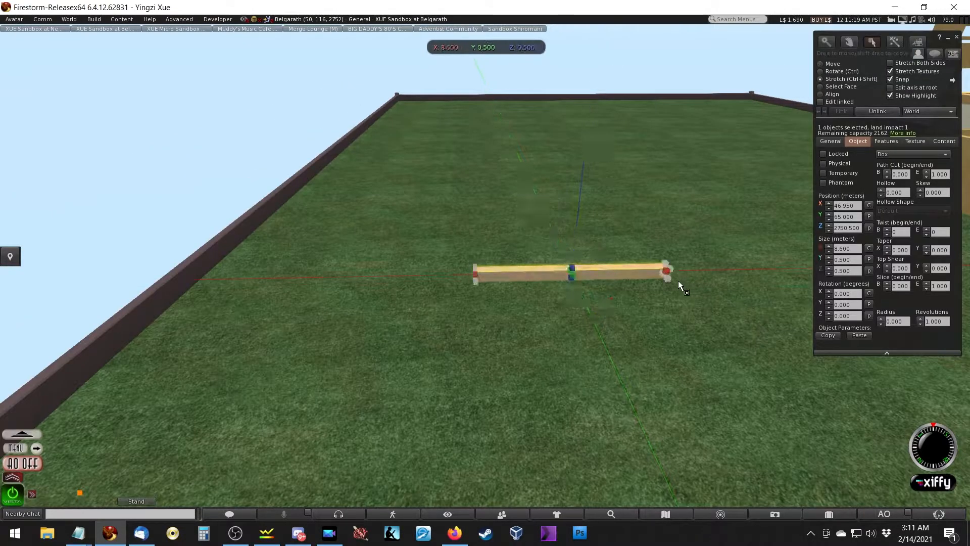
pyautogui.hotkey('ctrl', 'z')
pyautogui.hotkey('ctrl', 'z')
pyautogui.hotkey('ctrl', 'z')
pyautogui.hotkey('ctrl', 'z')
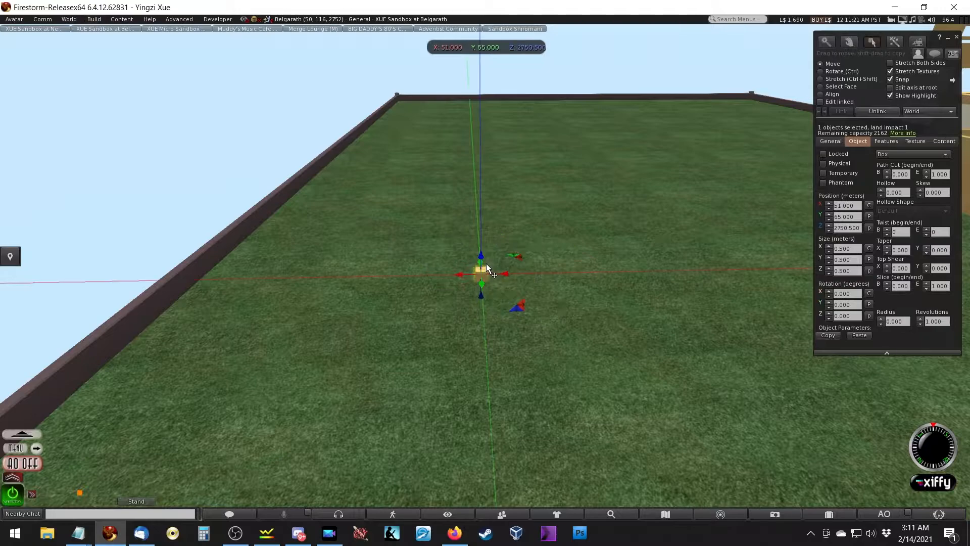
# Step: Enable Stretch Both Sides and stretch the box to 10 m along both X and Y
pyautogui.scroll(3, 486, 262)
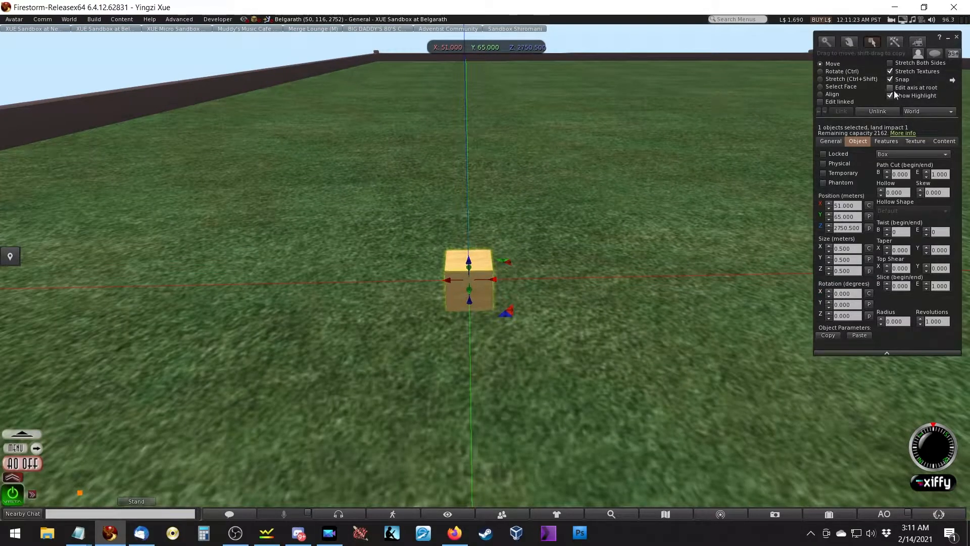
pyautogui.click(901, 64)
pyautogui.scroll(-2, 503, 307)
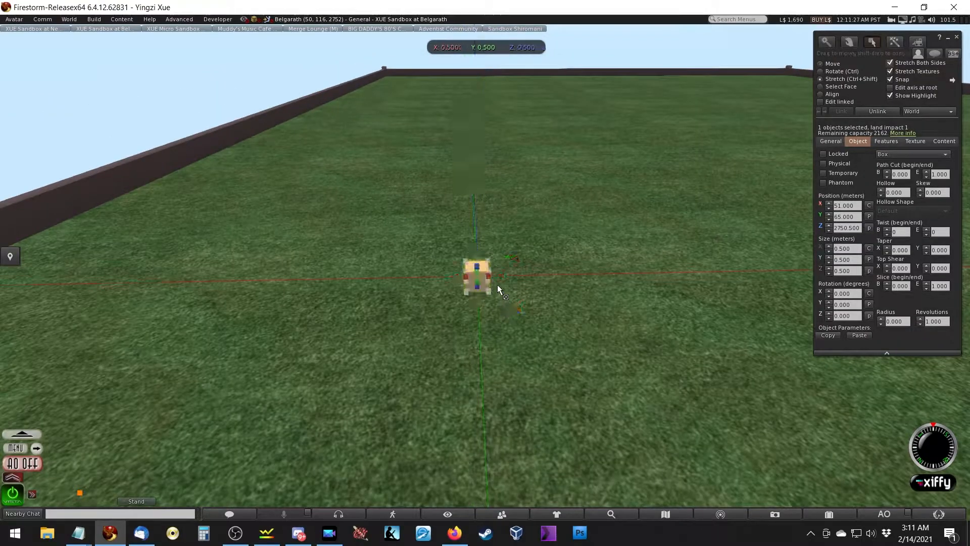
pyautogui.keyDown('ctrl'); pyautogui.keyDown('shift'); pyautogui.moveTo(493, 276); pyautogui.dragTo(673, 366); pyautogui.keyUp('shift'); pyautogui.keyUp('ctrl')
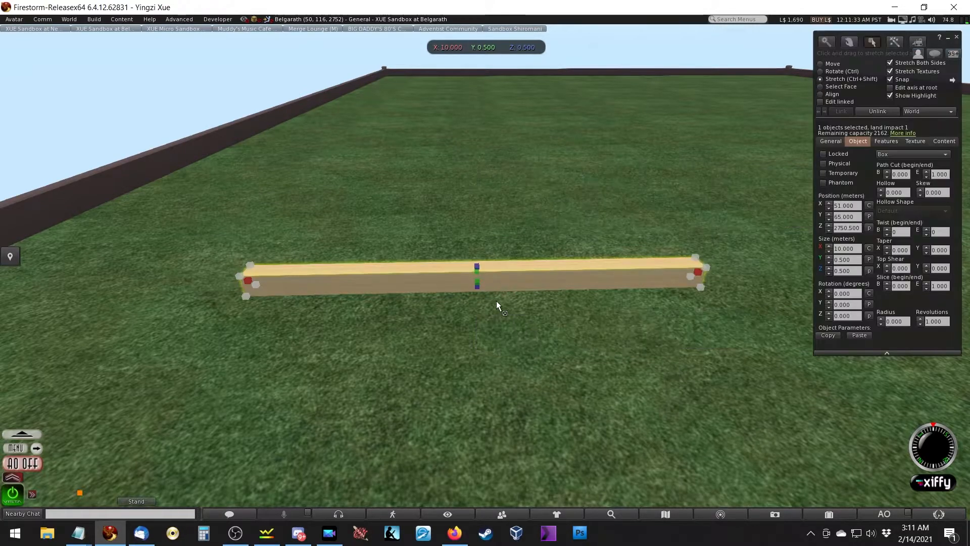
pyautogui.keyDown('ctrl'); pyautogui.keyDown('shift'); pyautogui.moveTo(483, 280); pyautogui.dragTo(674, 468); pyautogui.keyUp('shift'); pyautogui.keyUp('ctrl')
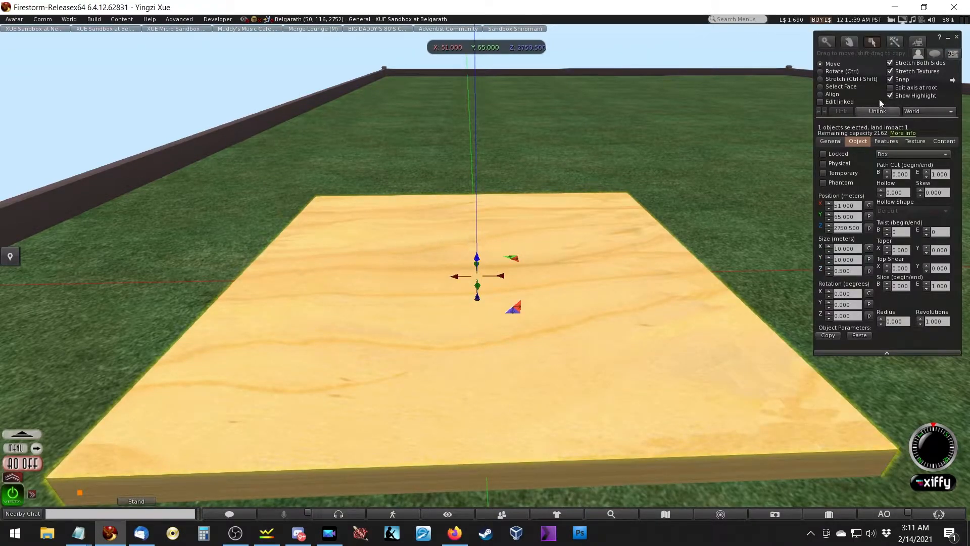
# Step: Turn off Stretch Both Sides and undo the X and Y stretches
pyautogui.click(898, 64)
pyautogui.press('ctrl')
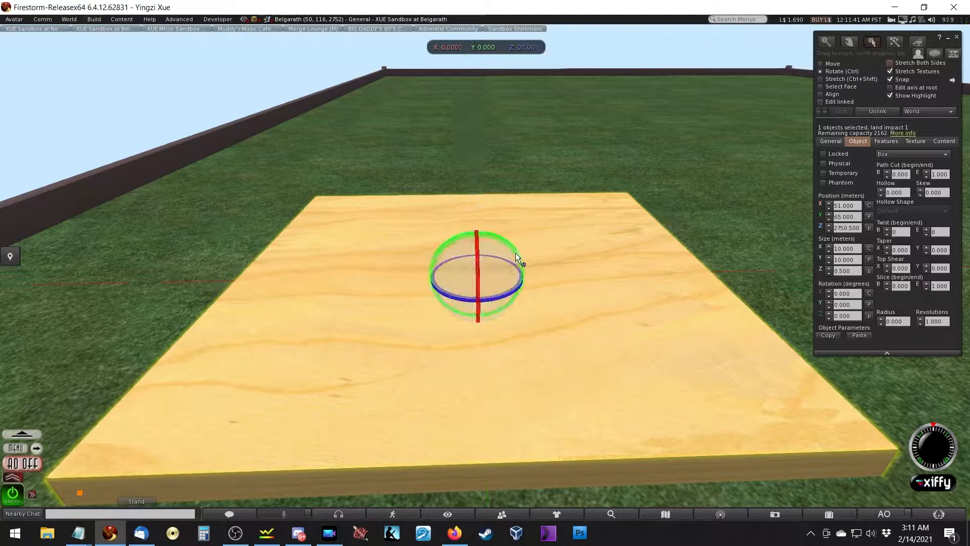
pyautogui.hotkey('ctrl', 'z')
pyautogui.hotkey('ctrl', 'z')
# Step: Enter 10 m for both the X and Y size of the box
pyautogui.click(844, 249)
pyautogui.write('10')
pyautogui.press('Tab')
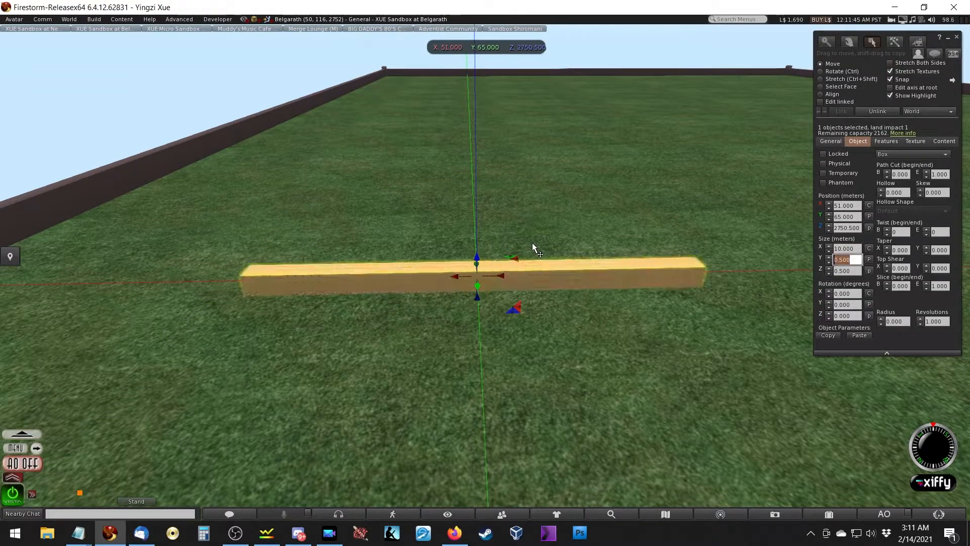
pyautogui.write('10')
pyautogui.press('Tab')
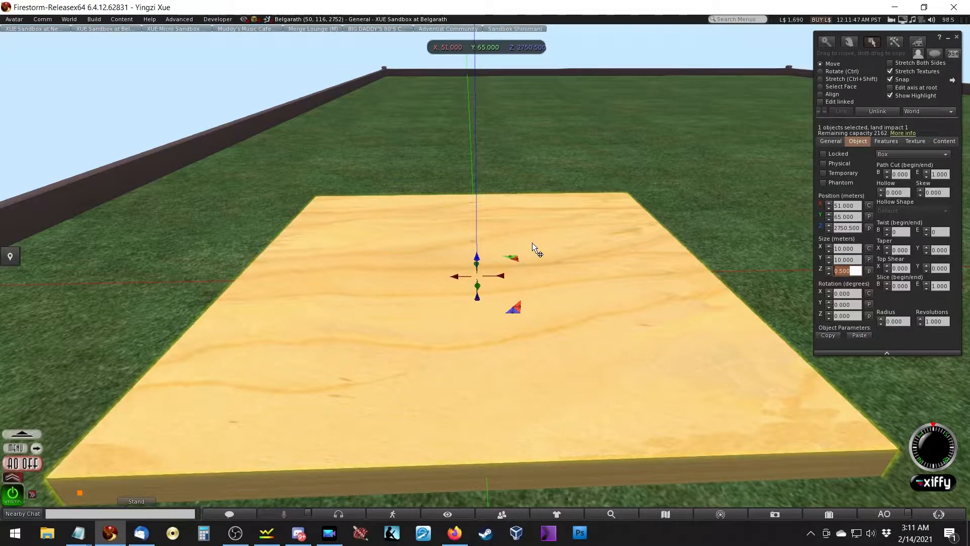
pyautogui.press('Escape')
# Step: Set the platform's X and Y size to 8 m
pyautogui.keyDown('alt'); pyautogui.moveTo(485, 276); pyautogui.dragTo(489, 263); pyautogui.keyUp('alt')
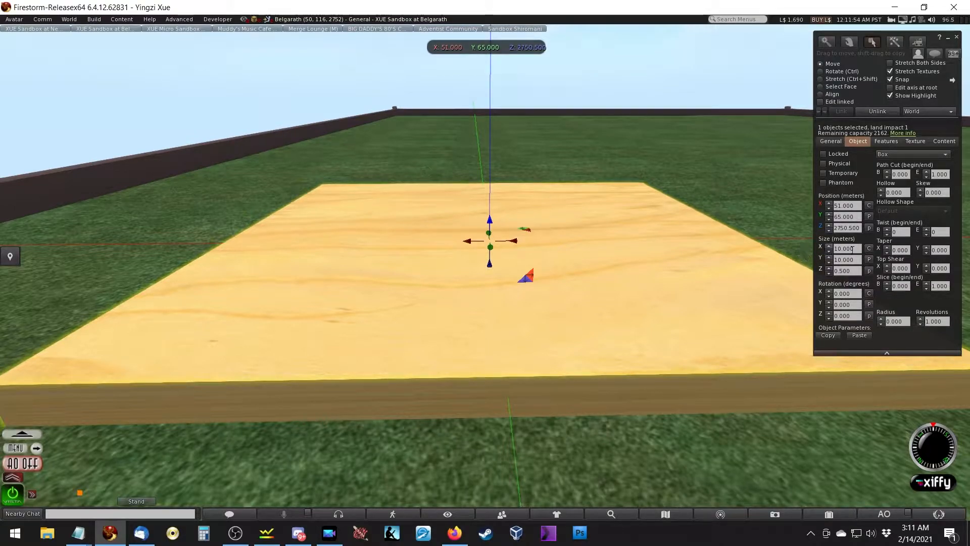
pyautogui.click(858, 249)
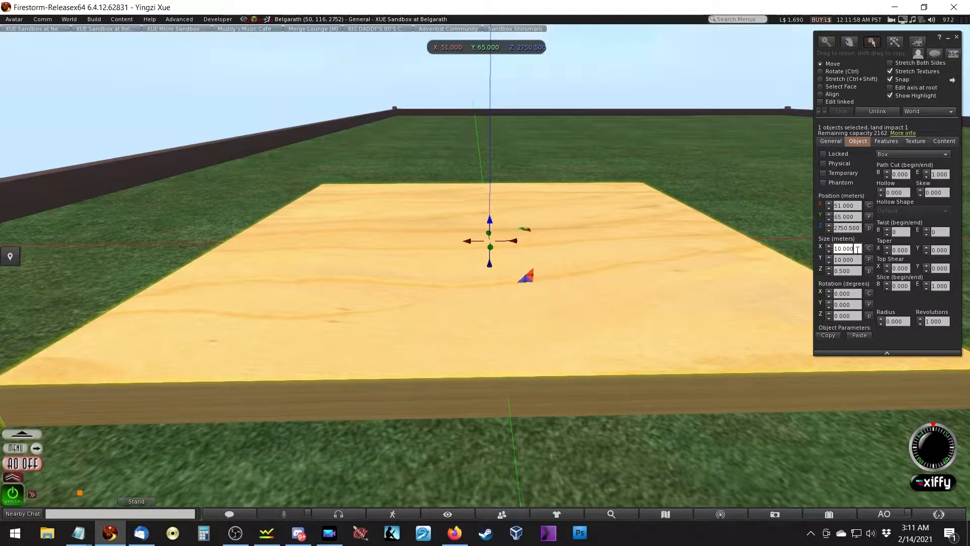
pyautogui.hotkey('ctrl', 'a')
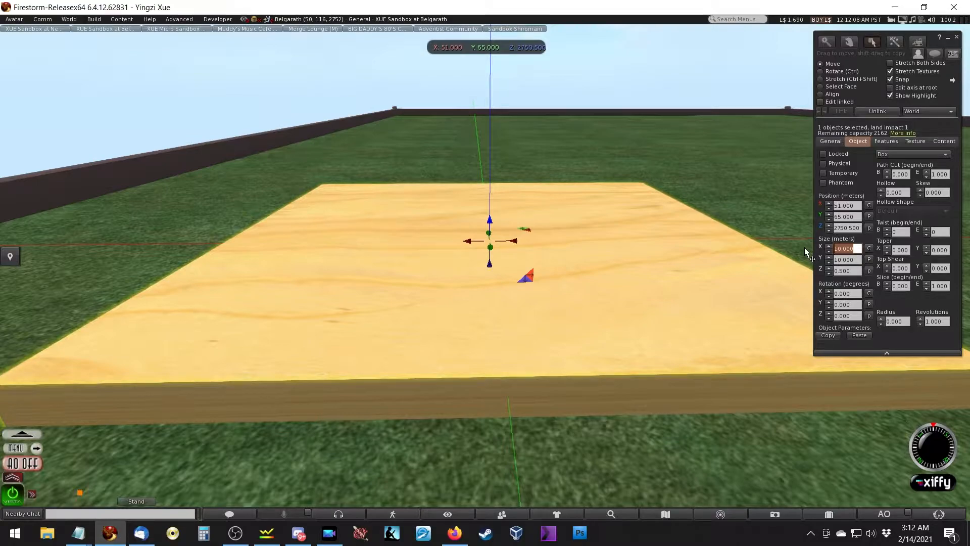
pyautogui.write('8')
pyautogui.press('Tab')
pyautogui.write('8')
pyautogui.press('Tab')
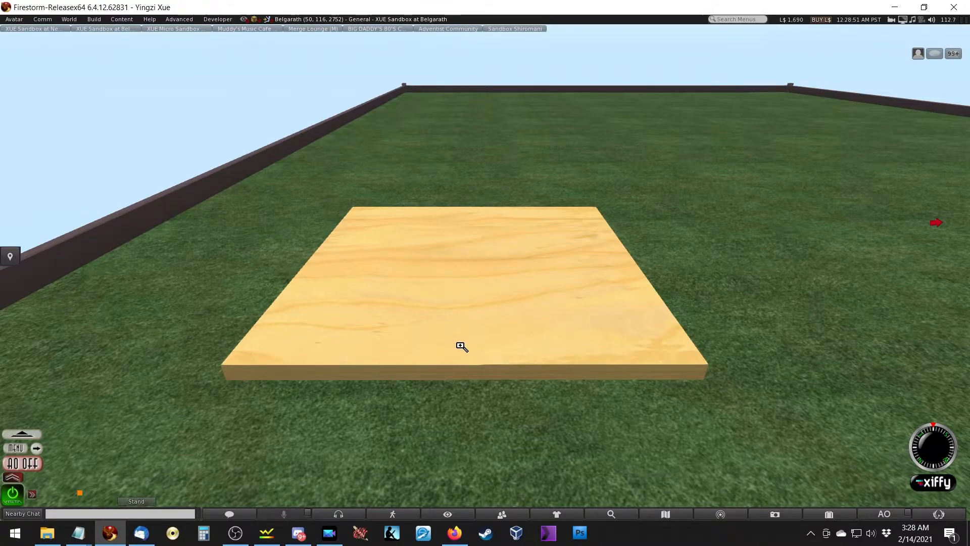
# Step: Examine the wooden platform and the surrounding sandbox from several camera angles and distances
pyautogui.keyDown('alt'); pyautogui.moveTo(461, 346); pyautogui.dragTo(510, 404); pyautogui.keyUp('alt')
pyautogui.moveTo(485, 273)
pyautogui.keyDown('ctrl'); pyautogui.keyDown('alt'); pyautogui.mouseDown()
pyautogui.moveTo(486, 349)
pyautogui.moveTo(494, 280)
pyautogui.mouseUp(); pyautogui.keyUp('alt'); pyautogui.keyUp('ctrl')
pyautogui.keyDown('alt'); pyautogui.moveTo(684, 269); pyautogui.dragTo(568, 202); pyautogui.keyUp('alt')
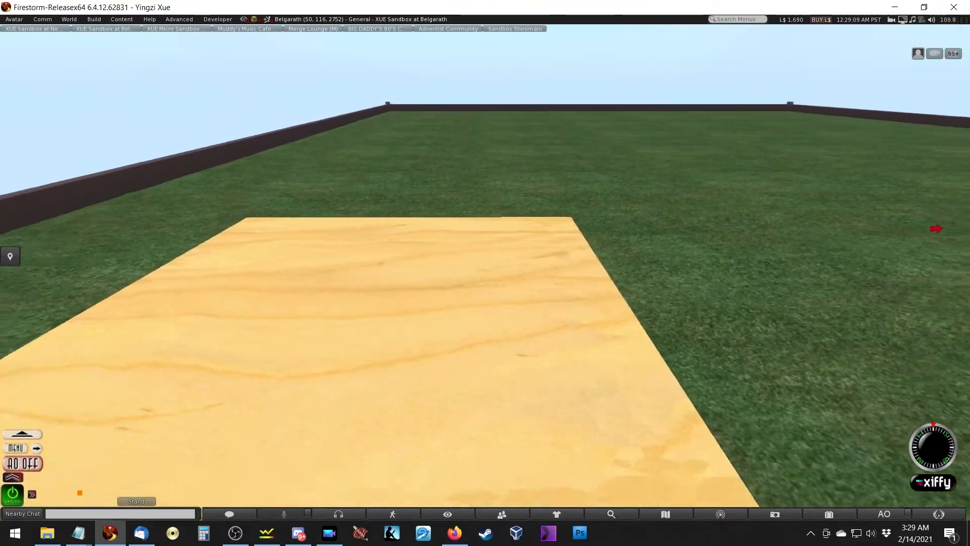
pyautogui.keyDown('alt'); pyautogui.moveTo(485, 273); pyautogui.dragTo(484, 305); pyautogui.keyUp('alt')
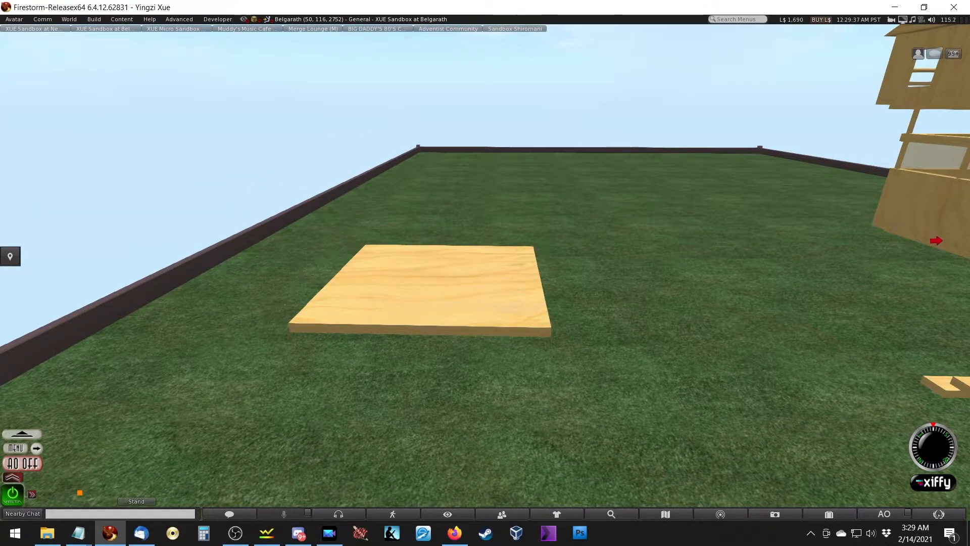
pyautogui.keyDown('ctrl'); pyautogui.keyDown('alt'); pyautogui.keyDown('shift'); pyautogui.moveTo(484, 305); pyautogui.dragTo(474, 344); pyautogui.keyUp('shift'); pyautogui.keyUp('alt'); pyautogui.keyUp('ctrl')
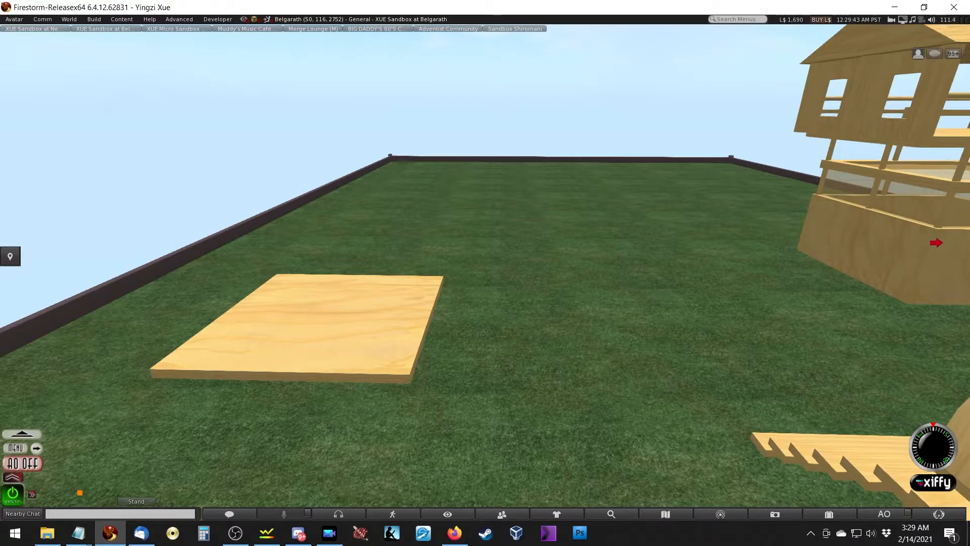
pyautogui.moveTo(474, 343)
pyautogui.keyDown('alt'); pyautogui.mouseDown()
pyautogui.moveTo(562, 345)
pyautogui.moveTo(480, 345)
pyautogui.moveTo(475, 380)
pyautogui.moveTo(482, 337)
pyautogui.moveTo(483, 380)
pyautogui.moveTo(483, 340)
pyautogui.mouseUp(); pyautogui.keyUp('alt')
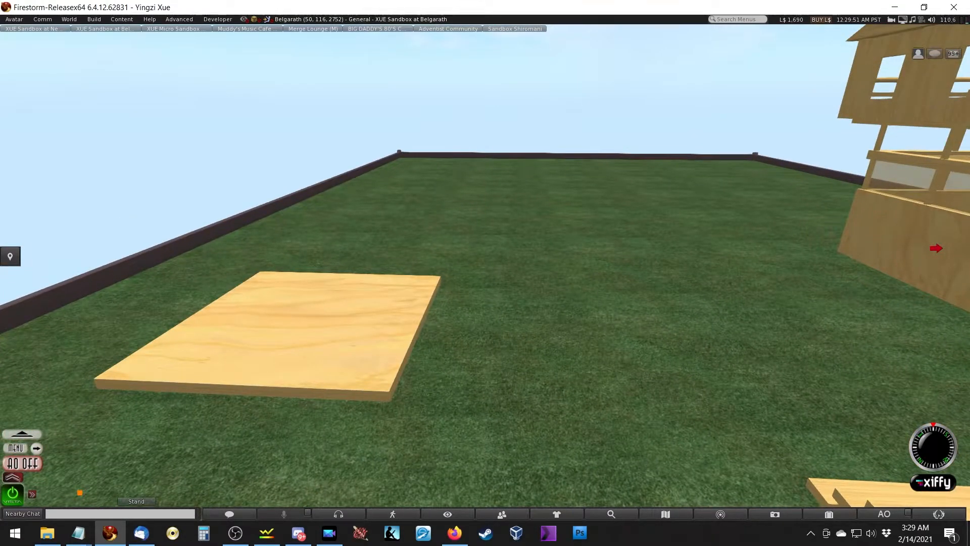
pyautogui.keyDown('alt'); pyautogui.click(506, 327); pyautogui.keyUp('alt')
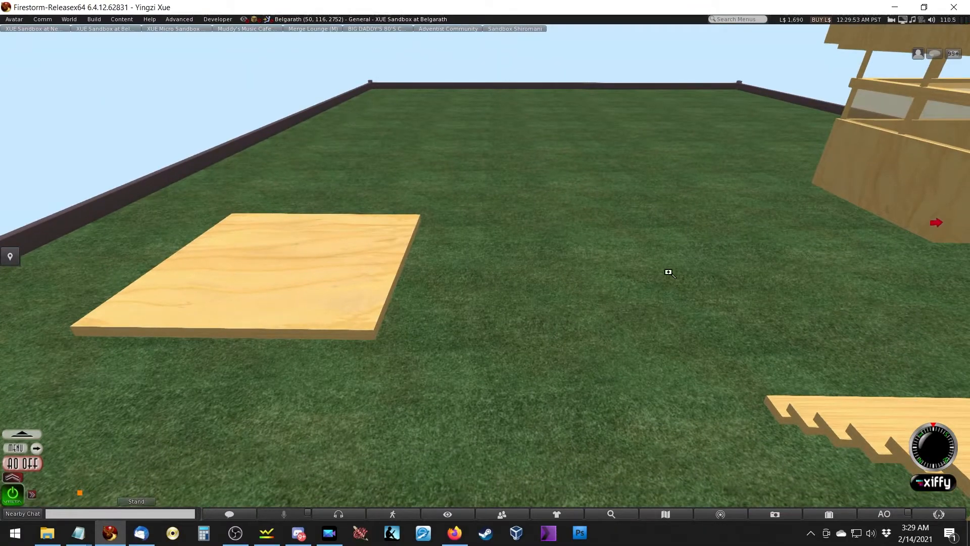
pyautogui.keyDown('alt'); pyautogui.click(643, 271); pyautogui.keyUp('alt')
pyautogui.keyDown('alt'); pyautogui.click(611, 293); pyautogui.keyUp('alt')
pyautogui.keyDown('alt'); pyautogui.click(323, 222); pyautogui.keyUp('alt')
pyautogui.keyDown('alt'); pyautogui.click(318, 292); pyautogui.keyUp('alt')
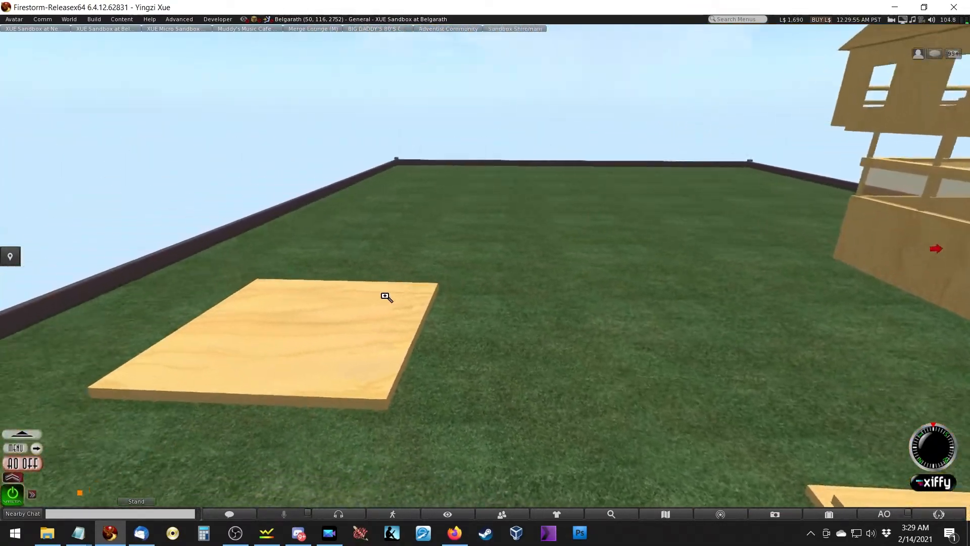
pyautogui.keyDown('alt'); pyautogui.click(396, 318); pyautogui.keyUp('alt')
pyautogui.moveTo(485, 273)
pyautogui.keyDown('alt'); pyautogui.mouseDown()
pyautogui.moveTo(485, 224)
pyautogui.moveTo(485, 298)
pyautogui.moveTo(485, 237)
pyautogui.moveTo(498, 298)
pyautogui.moveTo(490, 260)
pyautogui.moveTo(571, 283)
pyautogui.moveTo(482, 259)
pyautogui.moveTo(505, 268)
pyautogui.moveTo(568, 239)
pyautogui.moveTo(578, 309)
pyautogui.moveTo(569, 244)
pyautogui.moveTo(485, 284)
pyautogui.moveTo(486, 248)
pyautogui.moveTo(487, 300)
pyautogui.moveTo(445, 289)
pyautogui.moveTo(502, 354)
pyautogui.moveTo(553, 306)
pyautogui.moveTo(469, 290)
pyautogui.moveTo(466, 250)
pyautogui.moveTo(485, 271)
pyautogui.mouseUp(); pyautogui.keyUp('alt')
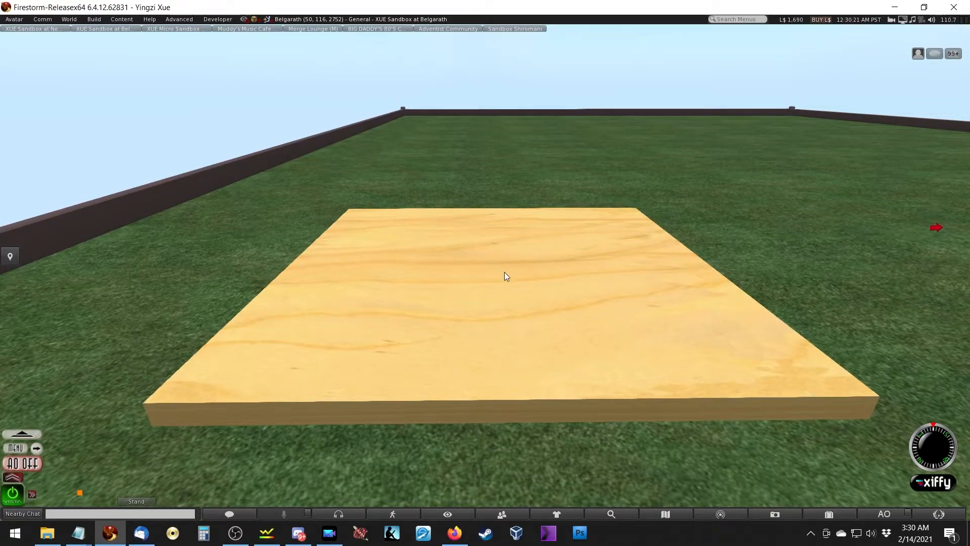
pyautogui.keyDown('alt'); pyautogui.moveTo(531, 271); pyautogui.dragTo(484, 271); pyautogui.keyUp('alt')
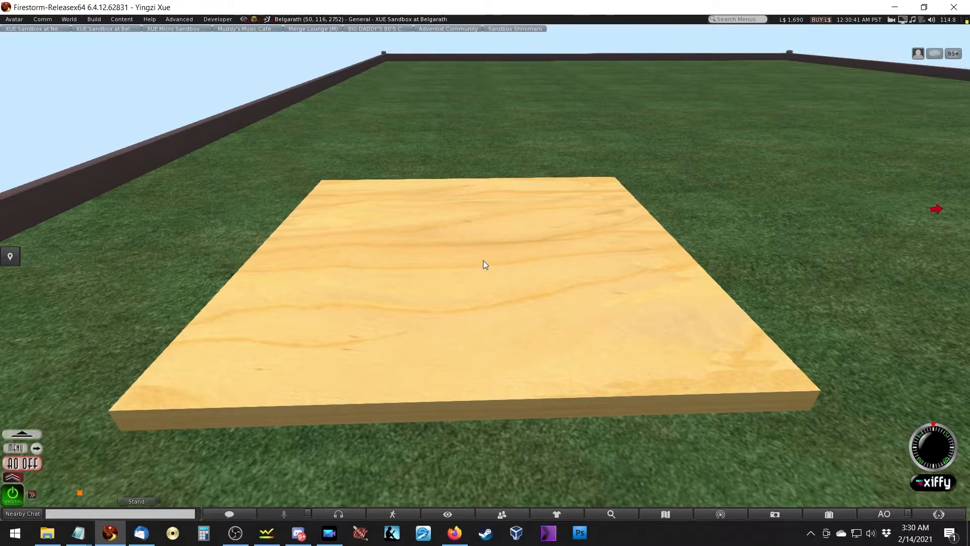
# Step: Try building a small box on the platform, moved along X to about 52.7 m, and delete it
pyautogui.rightClick(452, 293)
pyautogui.click(470, 318)
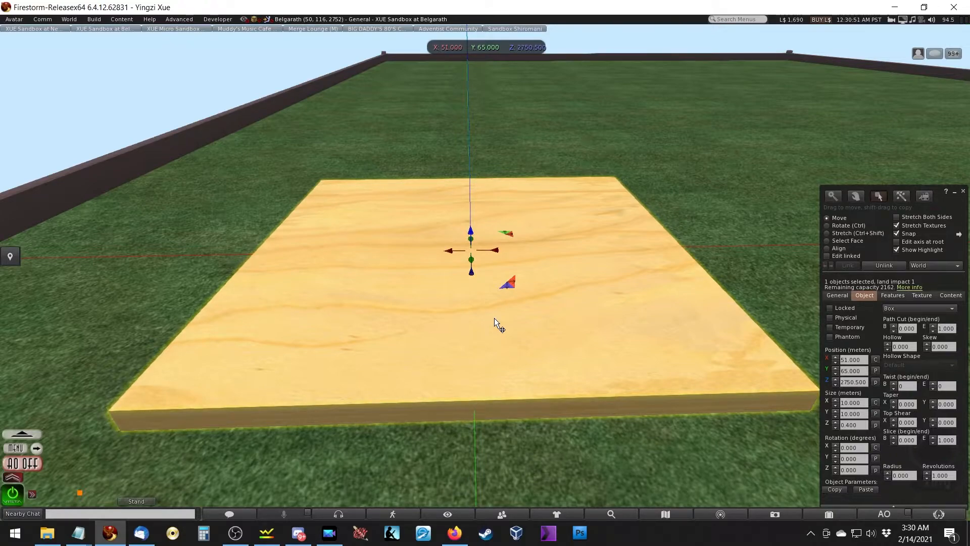
pyautogui.hotkey('ctrl', '4')
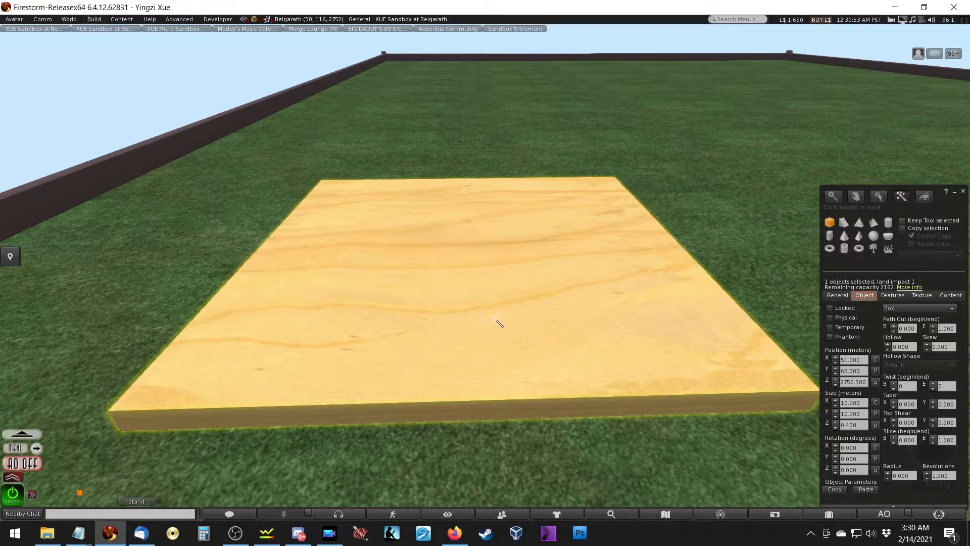
pyautogui.click(495, 320)
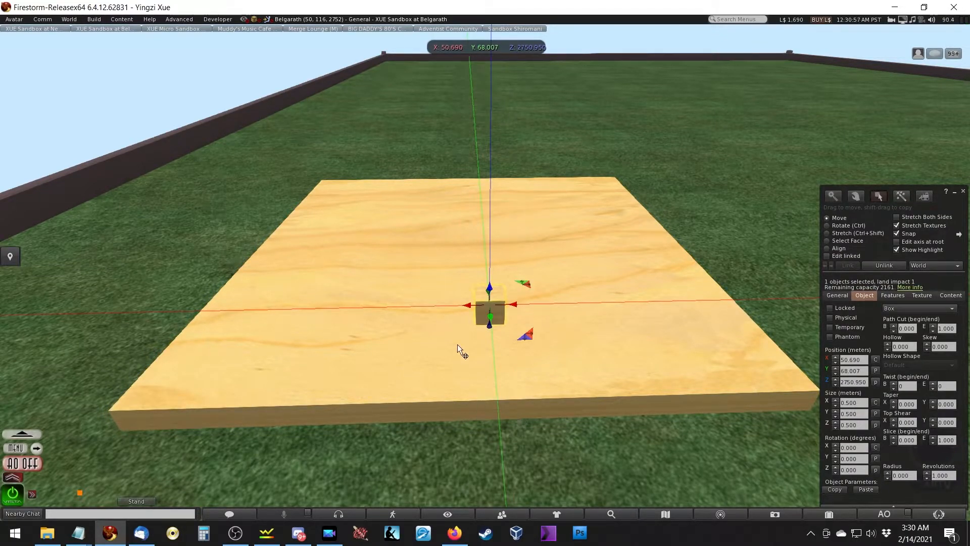
pyautogui.moveTo(469, 309); pyautogui.dragTo(353, 311)
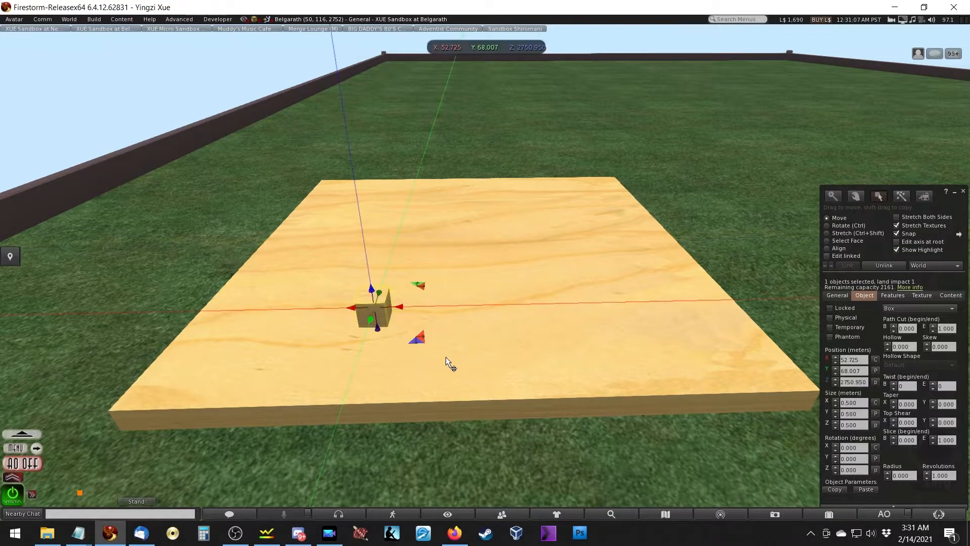
pyautogui.press('Delete')
# Step: Duplicate the platform straight up to Z about 2751.1 m and set the copy's X and Y size to 2 m
pyautogui.click(485, 303)
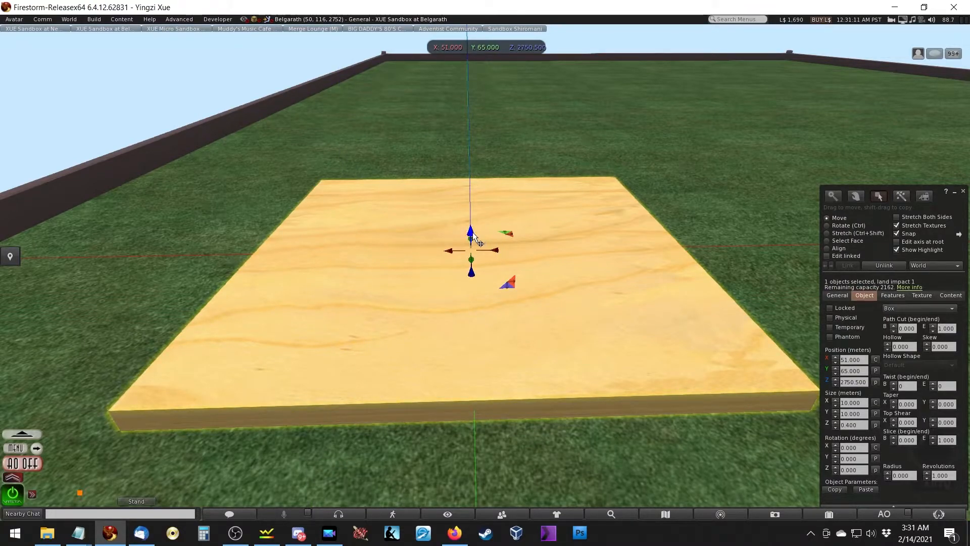
pyautogui.keyDown('shift'); pyautogui.moveTo(470, 233); pyautogui.dragTo(481, 208); pyautogui.keyUp('shift')
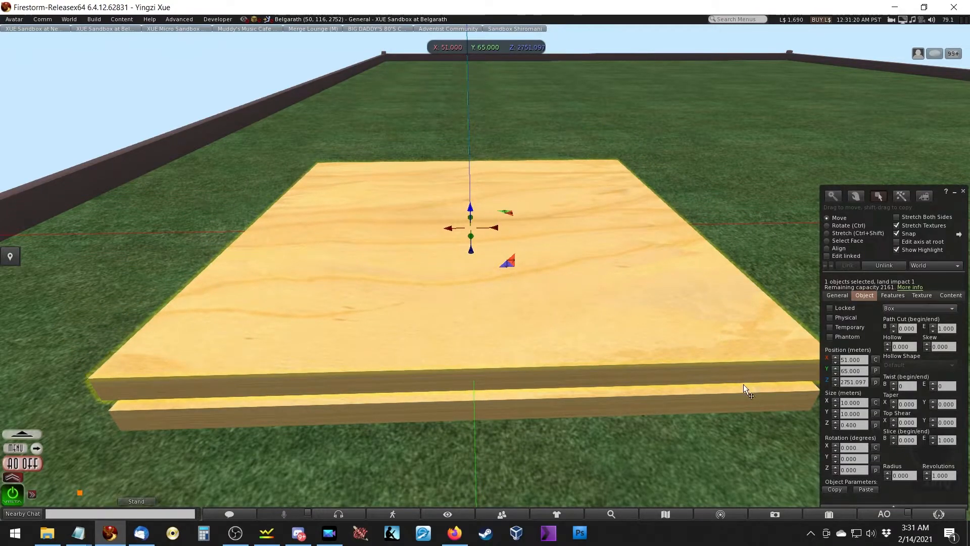
pyautogui.click(857, 403)
pyautogui.write('2')
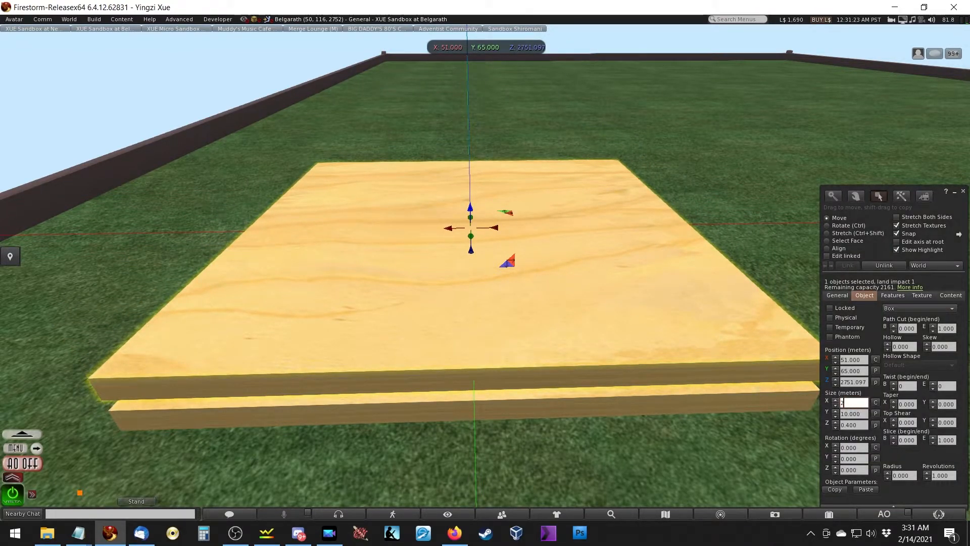
pyautogui.press('Tab')
pyautogui.write('2')
pyautogui.press('Tab')
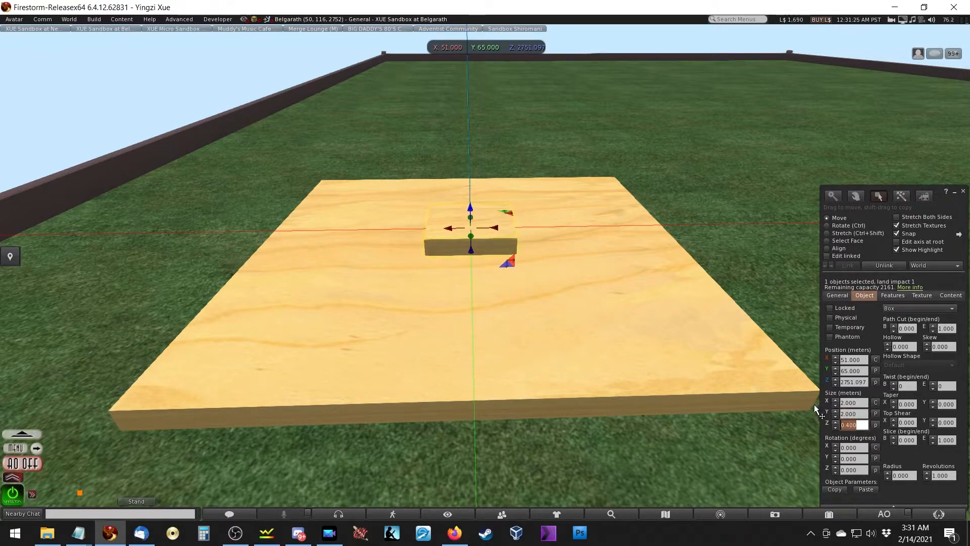
# Step: Try moving the 2 m box onto the platform's corner at about X 54.75, Y 69.2, Z 2750.9
pyautogui.click(862, 415)
pyautogui.click(861, 403)
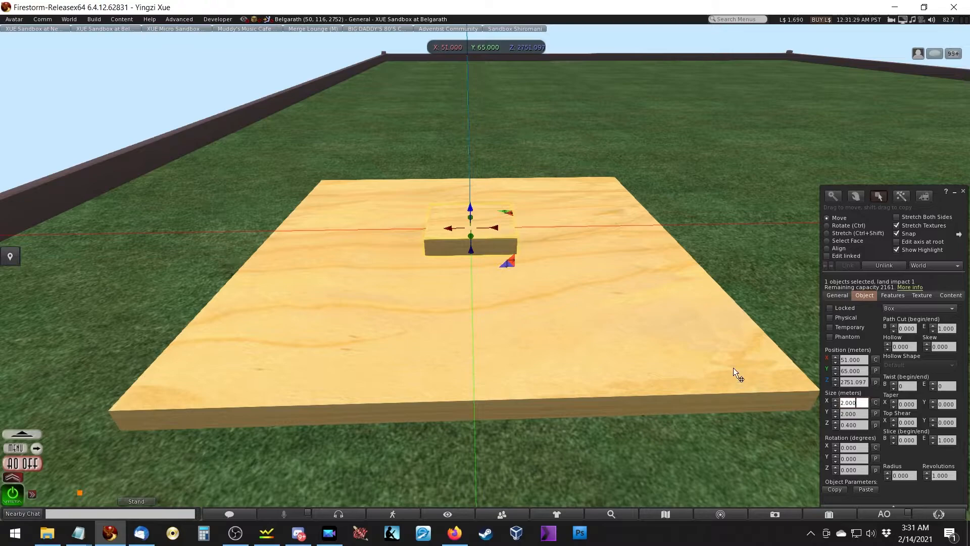
pyautogui.hotkey('ctrl', 'shift')
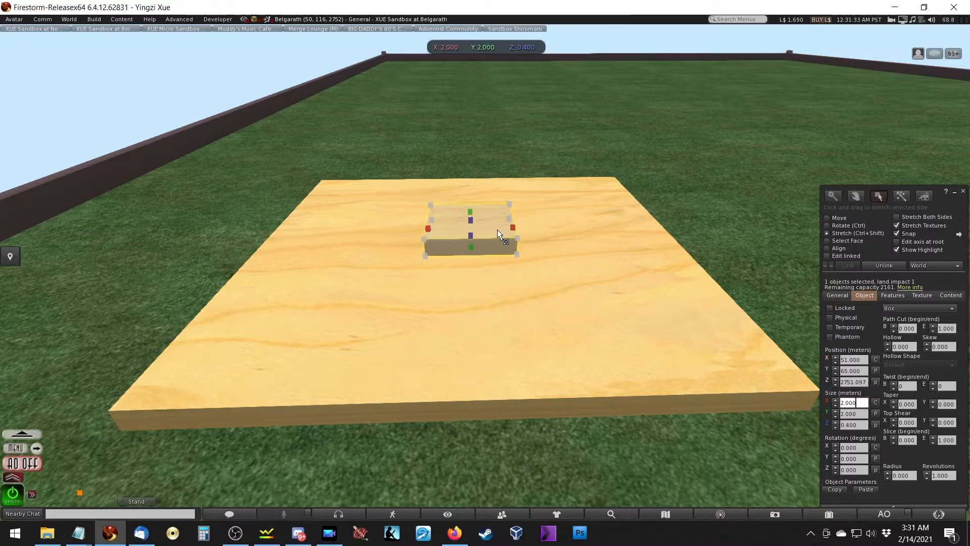
pyautogui.click(859, 413)
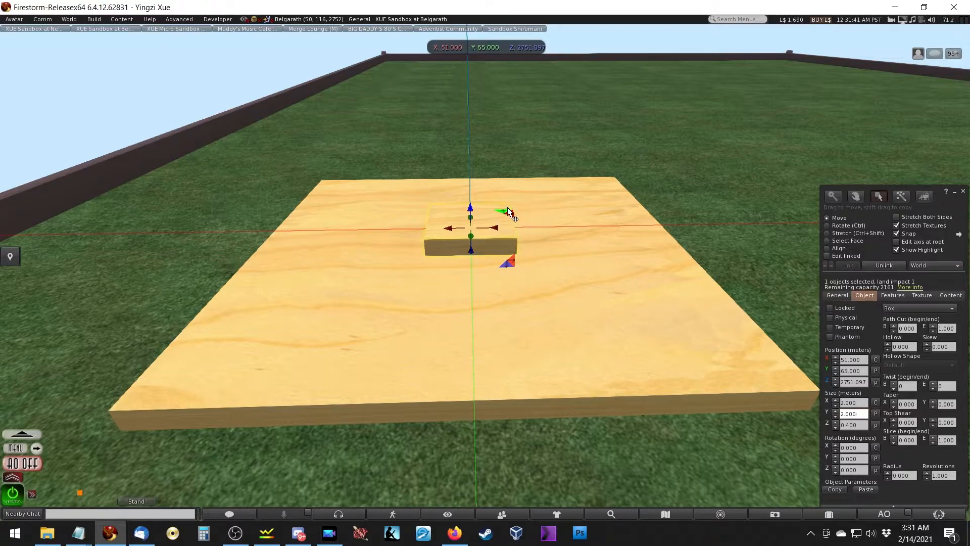
pyautogui.moveTo(509, 214); pyautogui.dragTo(570, 289)
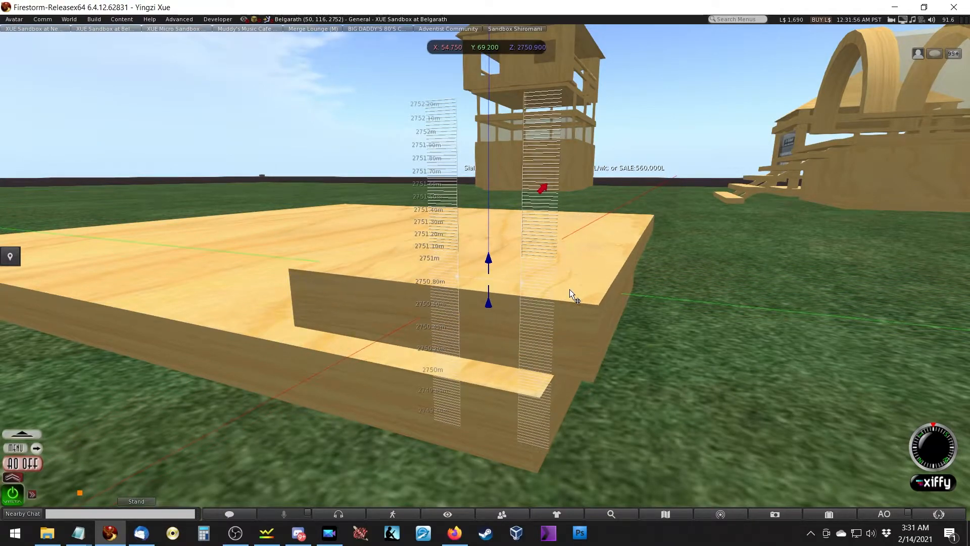
pyautogui.keyDown('alt'); pyautogui.moveTo(606, 293); pyautogui.dragTo(486, 274); pyautogui.keyUp('alt')
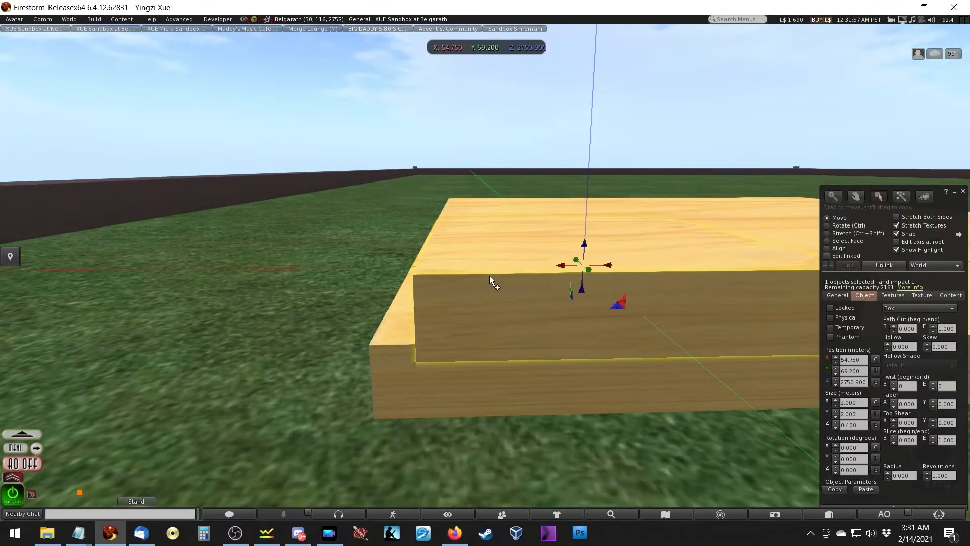
pyautogui.moveTo(565, 267); pyautogui.dragTo(551, 311)
pyautogui.keyDown('alt'); pyautogui.moveTo(463, 318); pyautogui.dragTo(498, 268); pyautogui.keyUp('alt')
pyautogui.keyDown('ctrl'); pyautogui.keyDown('alt'); pyautogui.moveTo(432, 279); pyautogui.dragTo(483, 272); pyautogui.keyUp('alt'); pyautogui.keyUp('ctrl')
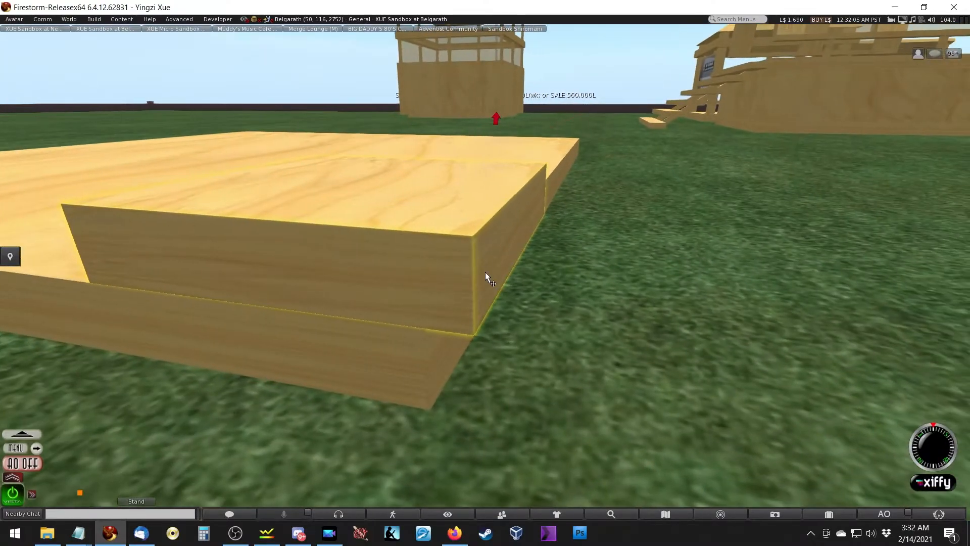
pyautogui.moveTo(389, 214); pyautogui.dragTo(353, 307)
pyautogui.keyDown('alt'); pyautogui.moveTo(427, 235); pyautogui.dragTo(484, 273); pyautogui.keyUp('alt')
# Step: Undo the box's moves back to the platform's centre and restore its 2 m Y size
pyautogui.hotkey('ctrl', 'z')
pyautogui.hotkey('ctrl', 'z')
pyautogui.hotkey('ctrl', 'z')
pyautogui.hotkey('ctrl', 'z')
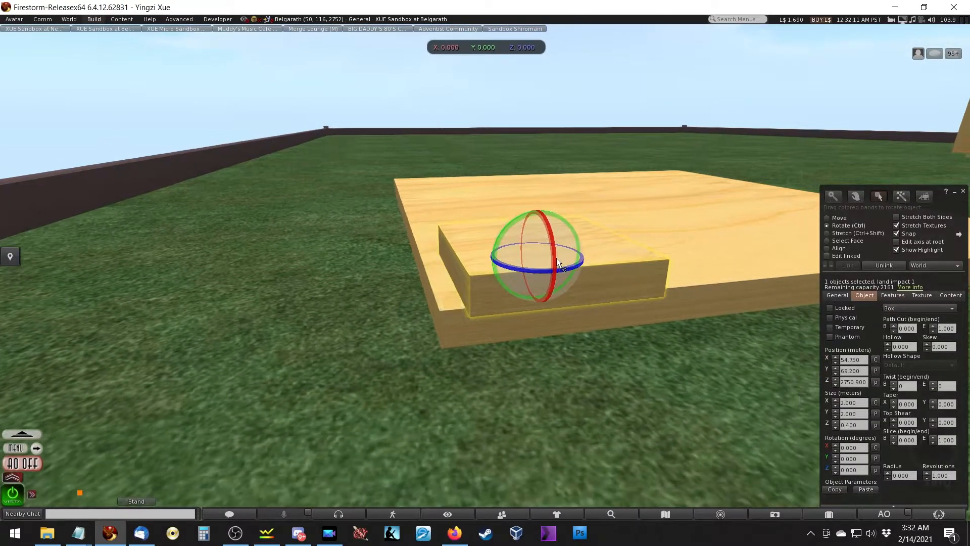
pyautogui.hotkey('ctrl', 'shift', 'z')
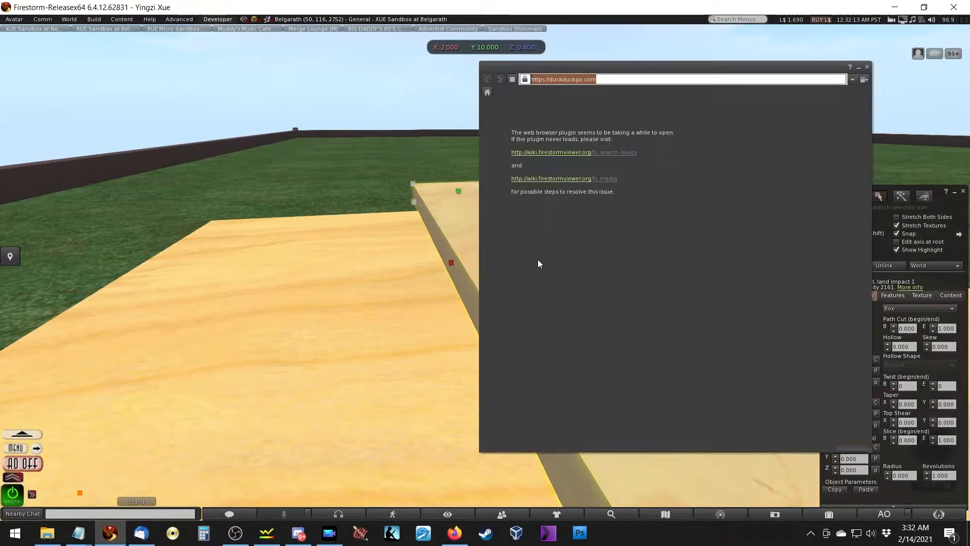
pyautogui.click(867, 66)
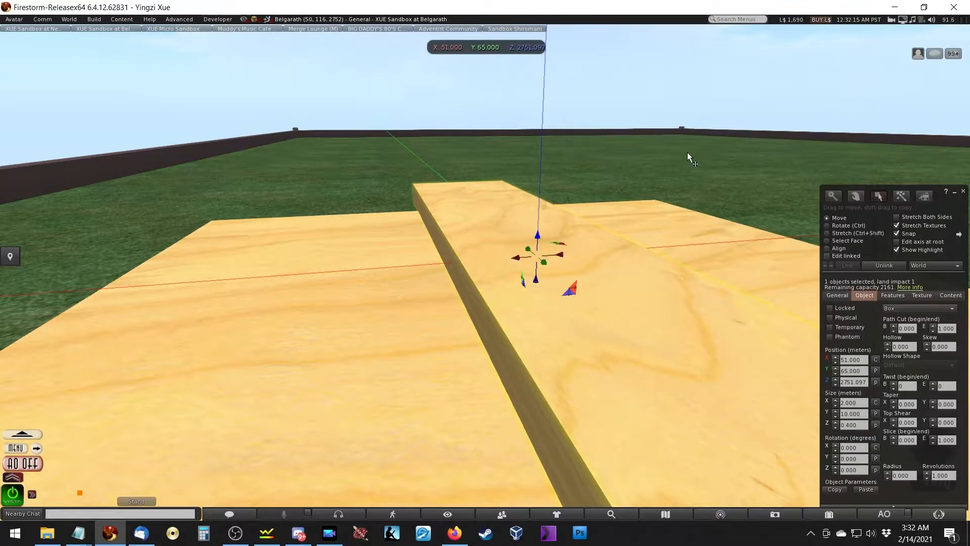
pyautogui.hotkey('ctrl', 'z')
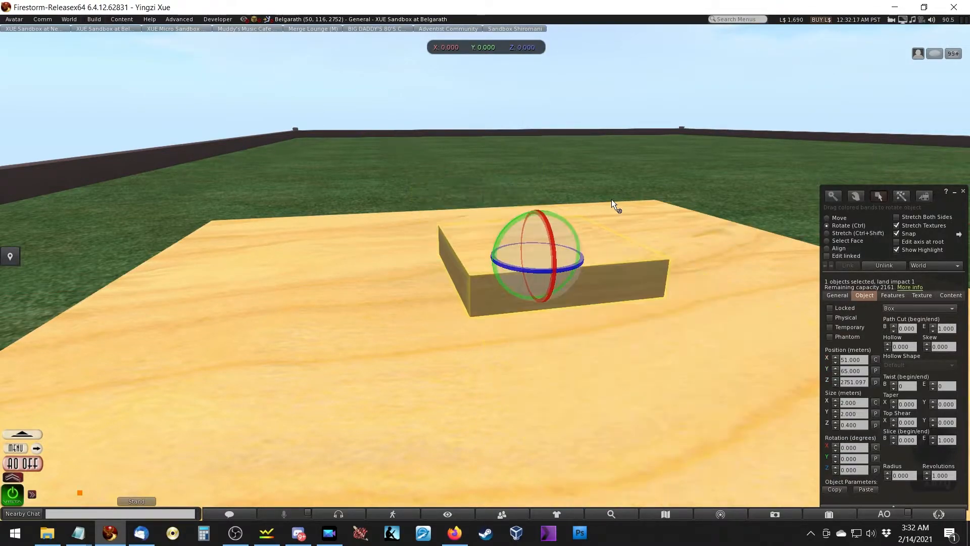
pyautogui.press('Escape')
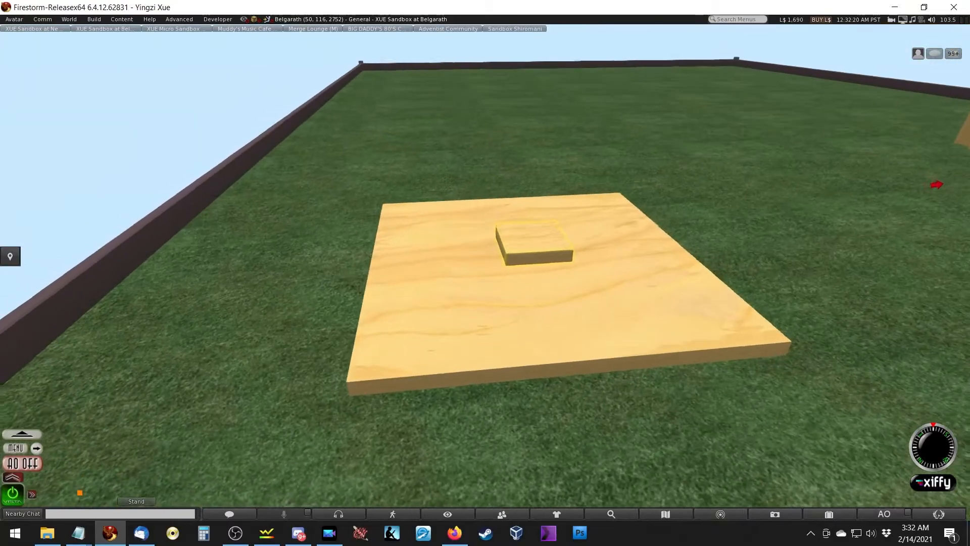
# Step: Try shifting the box horizontally to the platform's corner at about X 54.95, Y 69.05
pyautogui.keyDown('ctrl'); pyautogui.keyDown('alt'); pyautogui.moveTo(485, 272); pyautogui.dragTo(437, 361); pyautogui.keyUp('alt'); pyautogui.keyUp('ctrl')
pyautogui.moveTo(534, 150); pyautogui.dragTo(385, 285)
pyautogui.keyDown('ctrl'); pyautogui.keyDown('alt'); pyautogui.moveTo(432, 320); pyautogui.dragTo(563, 180); pyautogui.keyUp('alt'); pyautogui.keyUp('ctrl')
pyautogui.keyDown('ctrl'); pyautogui.keyDown('alt'); pyautogui.moveTo(479, 276); pyautogui.dragTo(354, 307); pyautogui.keyUp('alt'); pyautogui.keyUp('ctrl')
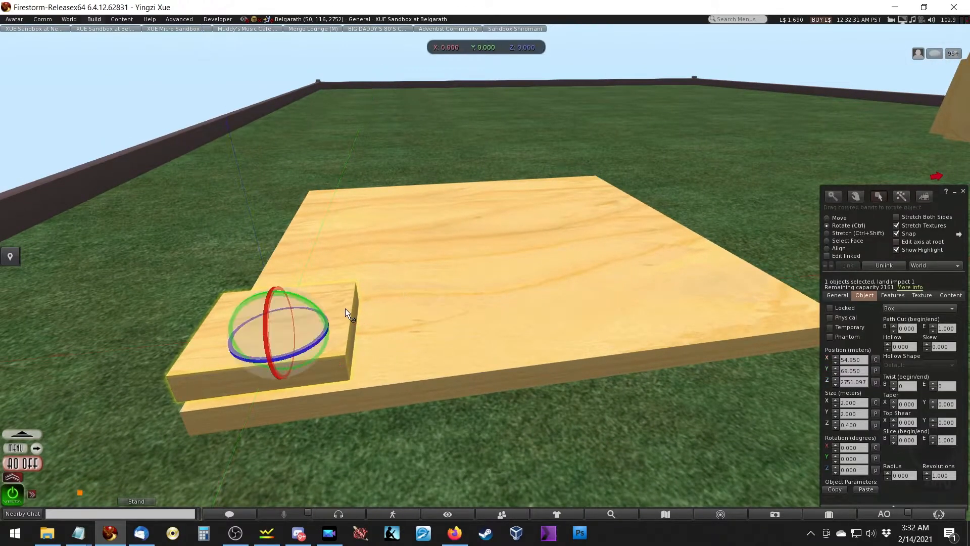
# Step: Undo the box's corner move and its resizing to 2 m
pyautogui.hotkey('ctrl', 'z')
pyautogui.hotkey('ctrl', 'z')
pyautogui.hotkey('ctrl', 'z')
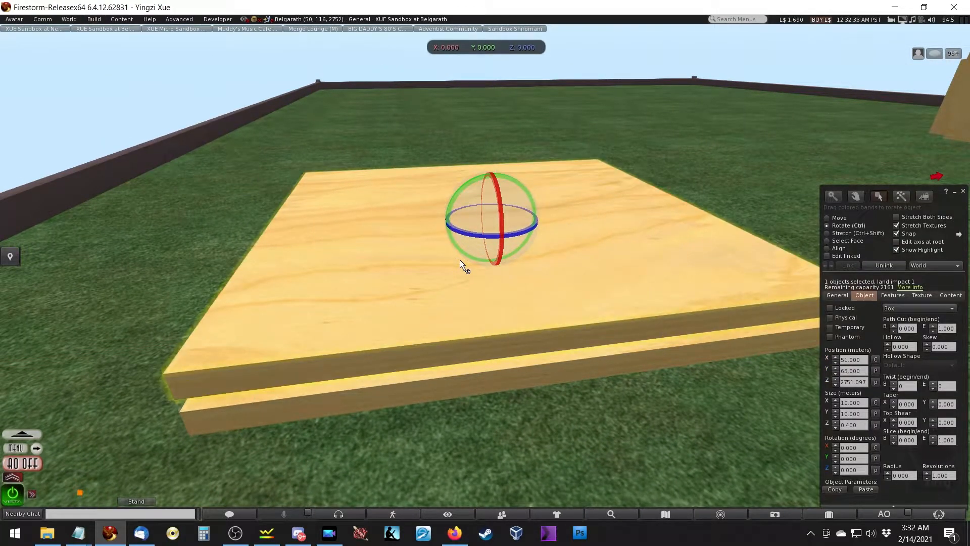
pyautogui.hotkey('ctrl', 'z')
pyautogui.hotkey('ctrl', 'z')
# Step: Try placing the 2 m box on the platform's corner at X 55, Y 69, Z 2750.9, and delete it
pyautogui.moveTo(526, 261); pyautogui.dragTo(362, 298)
pyautogui.press('Escape')
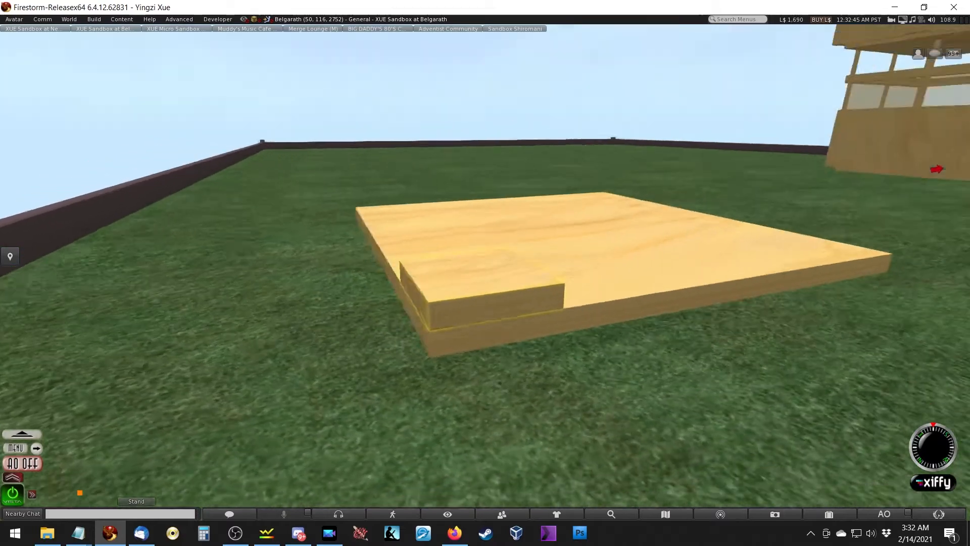
pyautogui.keyDown('alt'); pyautogui.moveTo(529, 283); pyautogui.dragTo(529, 283); pyautogui.keyUp('alt')
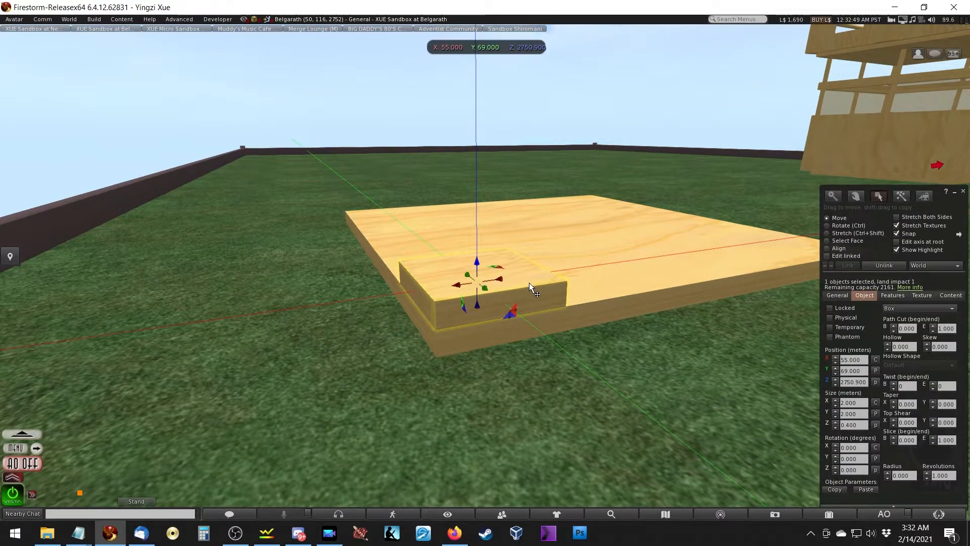
pyautogui.press('Delete')
# Step: Duplicate the platform straight up to Z 2750.9 m and set the copy's X and Y size to 2 m
pyautogui.keyDown('alt'); pyautogui.moveTo(605, 235); pyautogui.dragTo(475, 268); pyautogui.keyUp('alt')
pyautogui.click(474, 268)
pyautogui.keyDown('shift'); pyautogui.moveTo(480, 234); pyautogui.dragTo(635, 237); pyautogui.keyUp('shift')
pyautogui.keyDown('alt'); pyautogui.moveTo(460, 250); pyautogui.dragTo(535, 279); pyautogui.keyUp('alt')
pyautogui.moveTo(864, 404); pyautogui.dragTo(812, 404)
pyautogui.write('2')
pyautogui.press('Tab')
pyautogui.write('2')
pyautogui.press('Tab')
# Step: Move the 2 m block with grid snapping onto the platform's corner at X 55, Y 69
pyautogui.moveTo(626, 223); pyautogui.dragTo(529, 289)
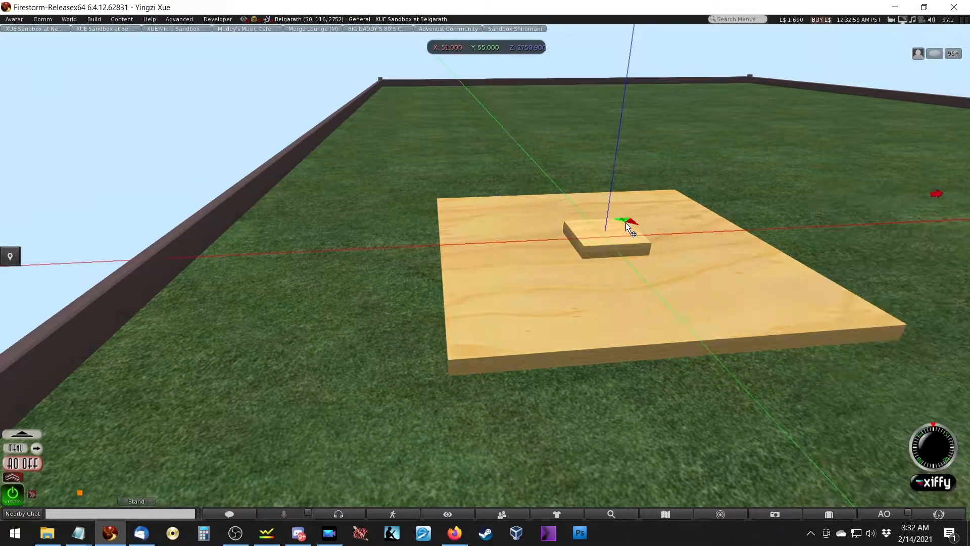
pyautogui.keyDown('alt'); pyautogui.moveTo(497, 331); pyautogui.dragTo(386, 334); pyautogui.keyUp('alt')
pyautogui.keyDown('ctrl'); pyautogui.keyDown('alt'); pyautogui.moveTo(604, 248); pyautogui.dragTo(483, 273); pyautogui.keyUp('alt'); pyautogui.keyUp('ctrl')
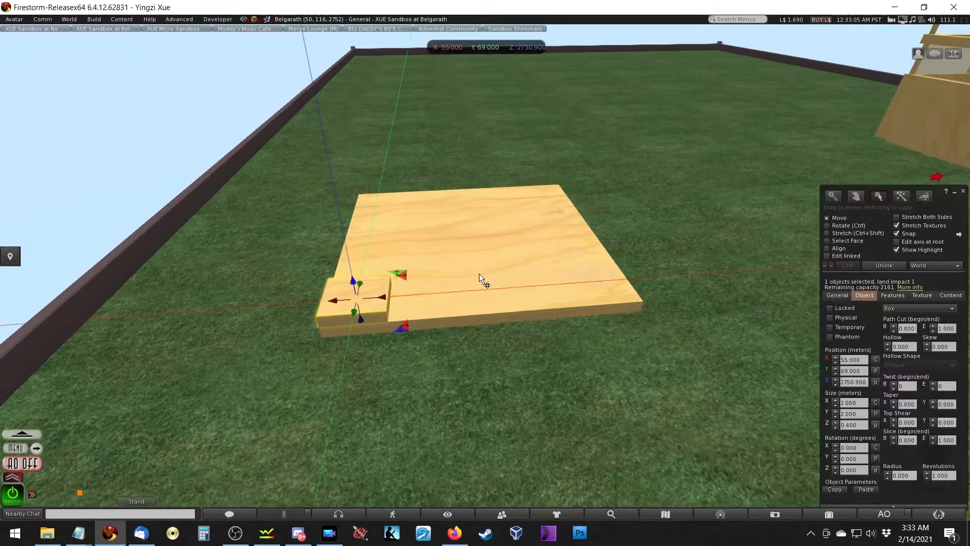
# Step: Duplicate the corner block along X to the adjacent corner at X 47 m
pyautogui.moveTo(377, 303); pyautogui.dragTo(595, 337)
pyautogui.moveTo(604, 279)
pyautogui.keyDown('ctrl'); pyautogui.keyDown('alt'); pyautogui.mouseDown()
pyautogui.moveTo(541, 212)
pyautogui.moveTo(429, 191)
pyautogui.moveTo(602, 195)
pyautogui.moveTo(588, 288)
pyautogui.mouseUp(); pyautogui.keyUp('alt'); pyautogui.keyUp('ctrl')
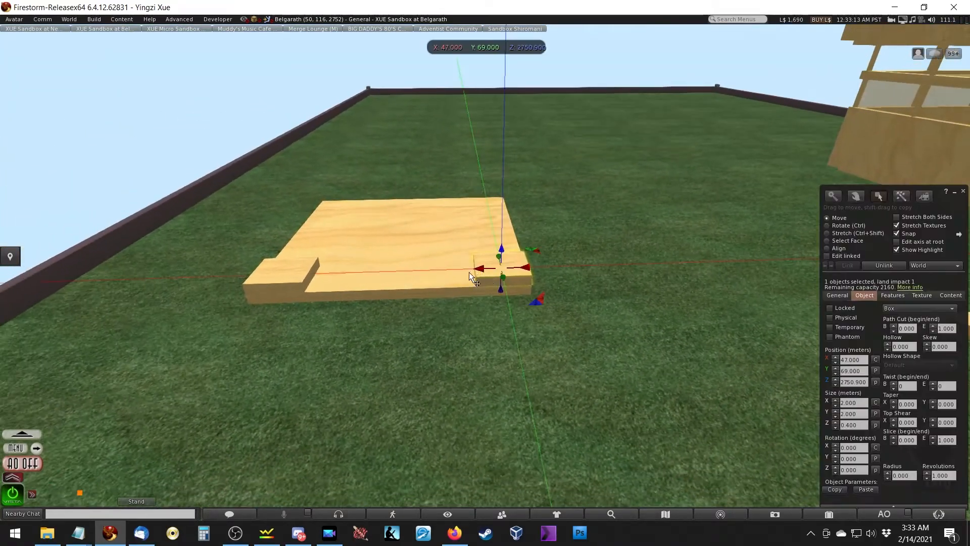
# Step: Select both corner blocks and duplicate them along Y to the platform's opposite corners at Y 61 m
pyautogui.keyDown('ctrl'); pyautogui.keyDown('alt'); pyautogui.moveTo(405, 275); pyautogui.dragTo(645, 283); pyautogui.keyUp('alt'); pyautogui.keyUp('ctrl')
pyautogui.keyDown('shift'); pyautogui.click(499, 331); pyautogui.keyUp('shift')
pyautogui.moveTo(475, 269); pyautogui.dragTo(322, 402)
pyautogui.keyDown('ctrl'); pyautogui.keyDown('alt'); pyautogui.moveTo(396, 276); pyautogui.dragTo(186, 268); pyautogui.keyUp('alt'); pyautogui.keyUp('ctrl')
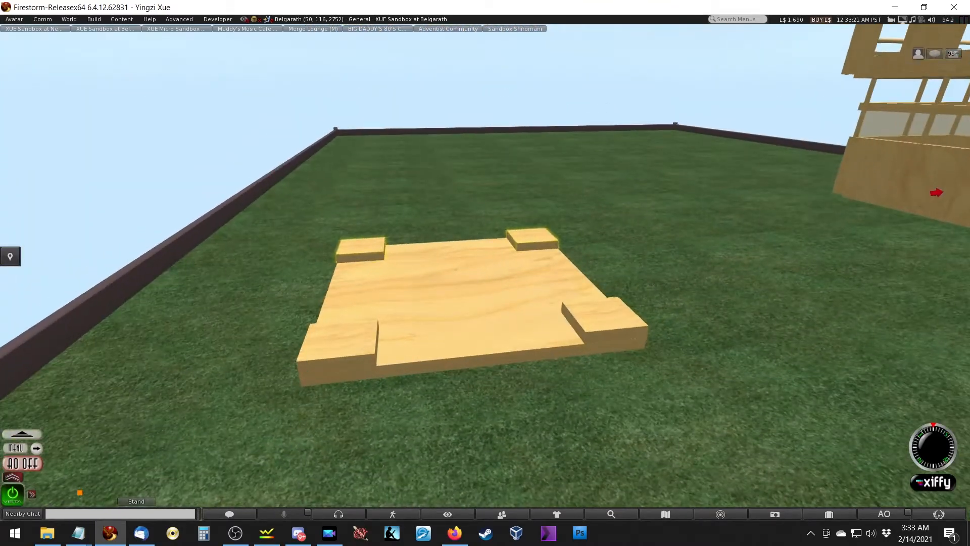
# Step: Duplicate the X 55, Y 69 corner block along X to 53 m and stretch the copy's Y size to 0.25 m
pyautogui.click(379, 341)
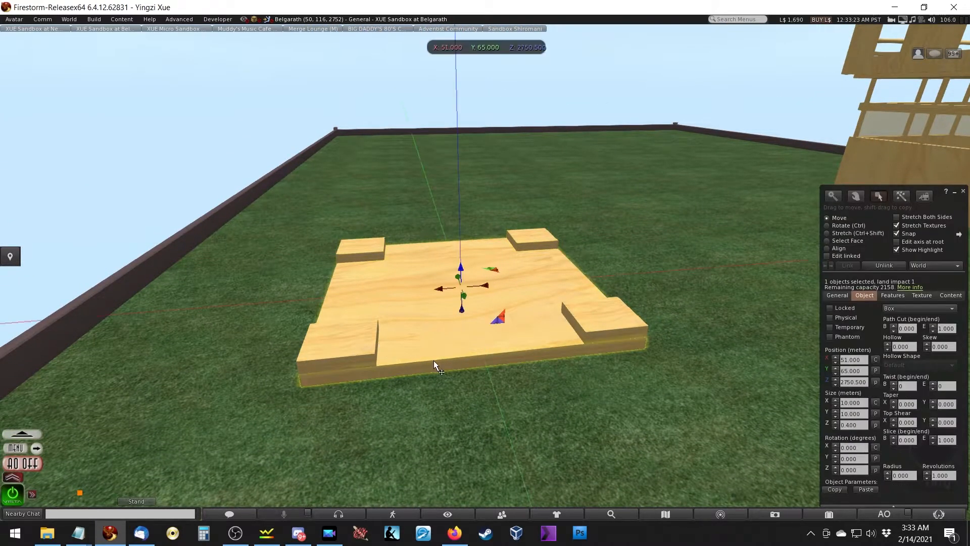
pyautogui.click(368, 350)
pyautogui.keyDown('shift'); pyautogui.moveTo(376, 340); pyautogui.dragTo(416, 386); pyautogui.keyUp('shift')
pyautogui.keyDown('ctrl'); pyautogui.keyDown('alt'); pyautogui.moveTo(436, 347); pyautogui.dragTo(487, 262); pyautogui.keyUp('alt'); pyautogui.keyUp('ctrl')
pyautogui.keyDown('ctrl'); pyautogui.keyDown('shift'); pyautogui.moveTo(421, 278); pyautogui.dragTo(419, 279); pyautogui.keyUp('shift'); pyautogui.keyUp('ctrl')
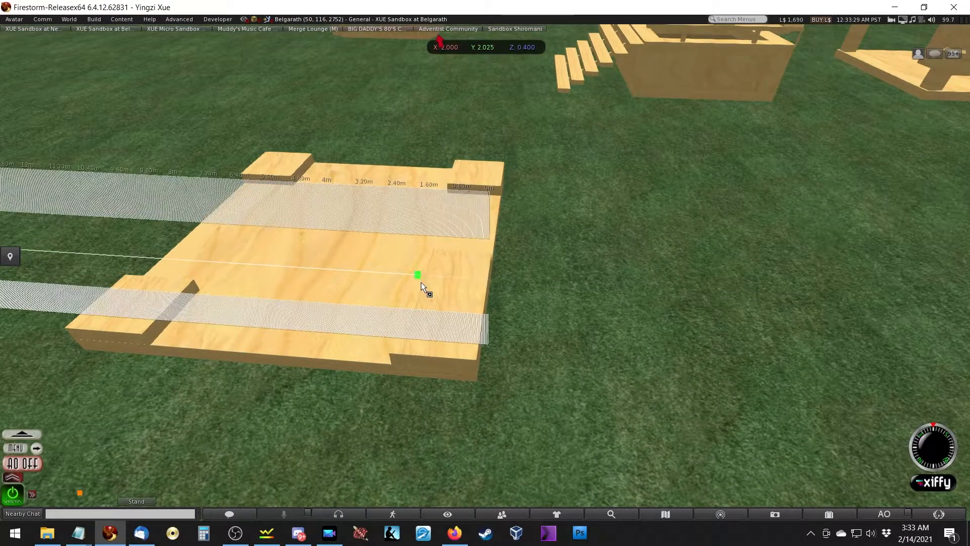
pyautogui.moveTo(466, 341); pyautogui.dragTo(480, 340)
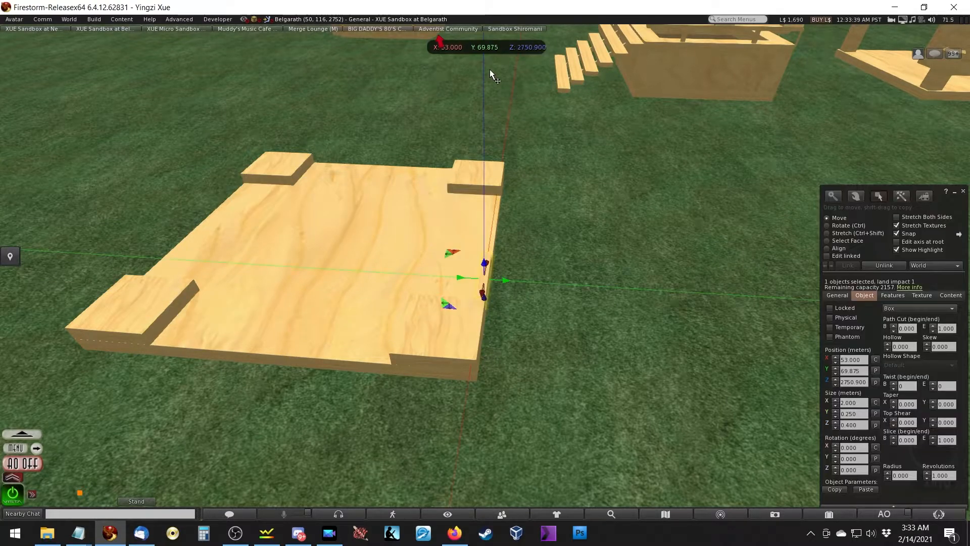
# Step: Stretch the thin block into a wall between the corner blocks, 6 m long in X and 3 m high
pyautogui.keyDown('alt'); pyautogui.moveTo(475, 242); pyautogui.dragTo(432, 293); pyautogui.keyUp('alt')
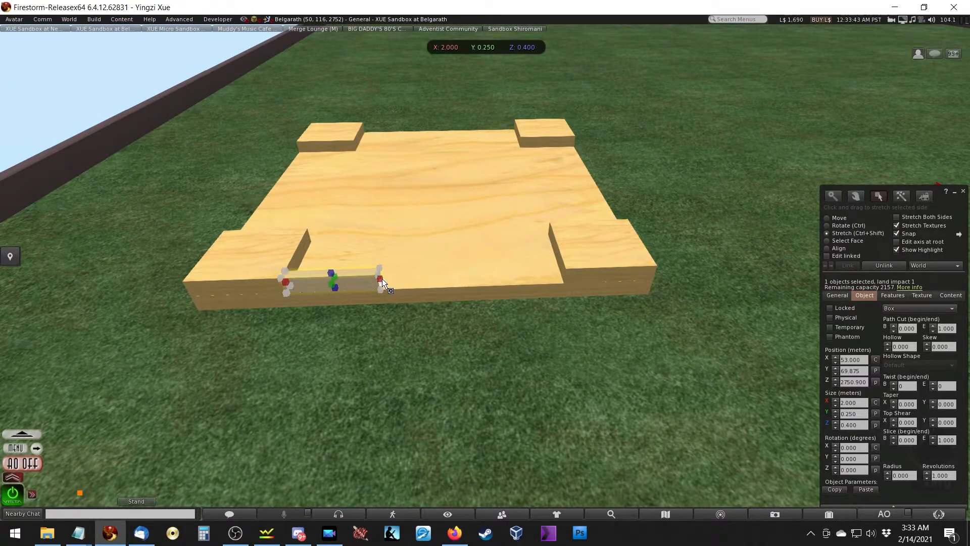
pyautogui.keyDown('alt'); pyautogui.moveTo(377, 283); pyautogui.dragTo(772, 381); pyautogui.keyUp('alt')
pyautogui.keyDown('alt'); pyautogui.moveTo(738, 269); pyautogui.dragTo(904, 288); pyautogui.keyUp('alt')
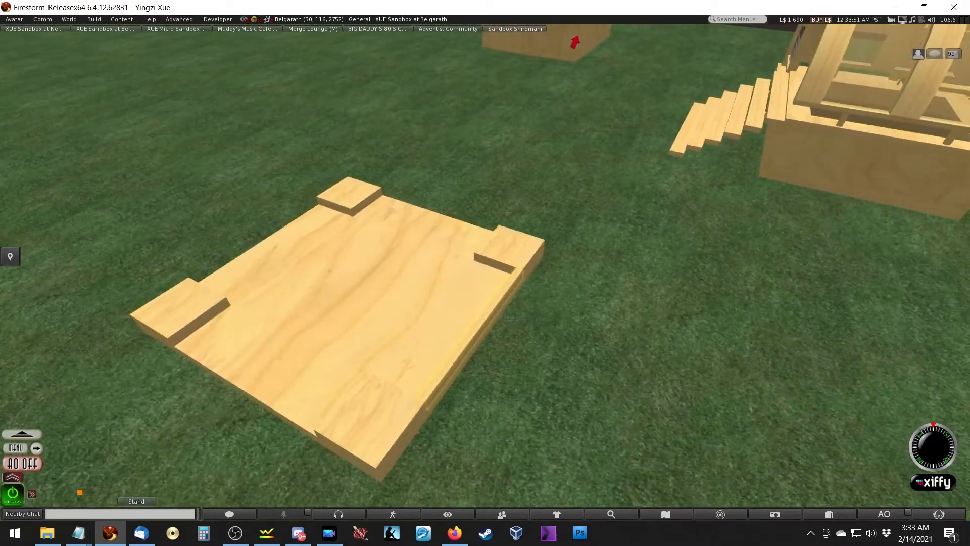
pyautogui.keyDown('ctrl'); pyautogui.keyDown('alt'); pyautogui.moveTo(485, 283); pyautogui.dragTo(522, 181); pyautogui.keyUp('alt'); pyautogui.keyUp('ctrl')
pyautogui.keyDown('alt'); pyautogui.moveTo(420, 221); pyautogui.dragTo(652, 192); pyautogui.keyUp('alt')
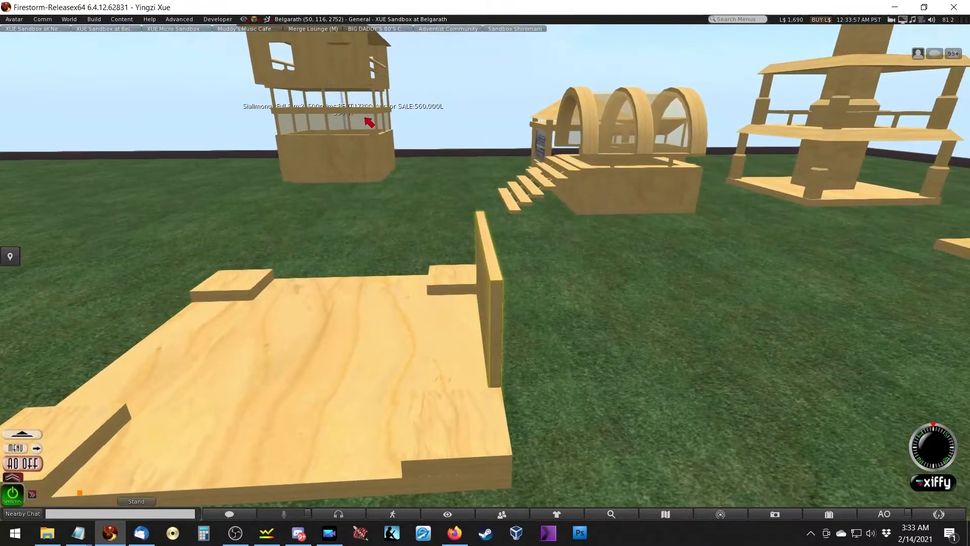
# Step: Duplicate the wall to the platform's opposite edge and align the copy with the edge at Y 60.125 m
pyautogui.moveTo(466, 287); pyautogui.dragTo(495, 191)
pyautogui.press('ctrl')
pyautogui.moveTo(454, 215); pyautogui.dragTo(492, 207)
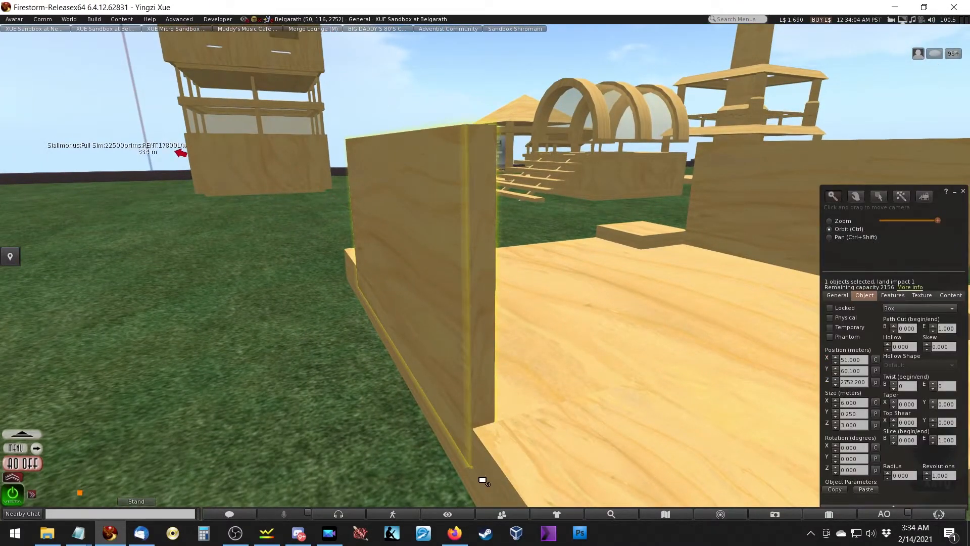
pyautogui.keyDown('ctrl'); pyautogui.keyDown('alt'); pyautogui.moveTo(483, 480); pyautogui.dragTo(525, 454); pyautogui.keyUp('alt'); pyautogui.keyUp('ctrl')
pyautogui.moveTo(438, 148); pyautogui.dragTo(328, 263)
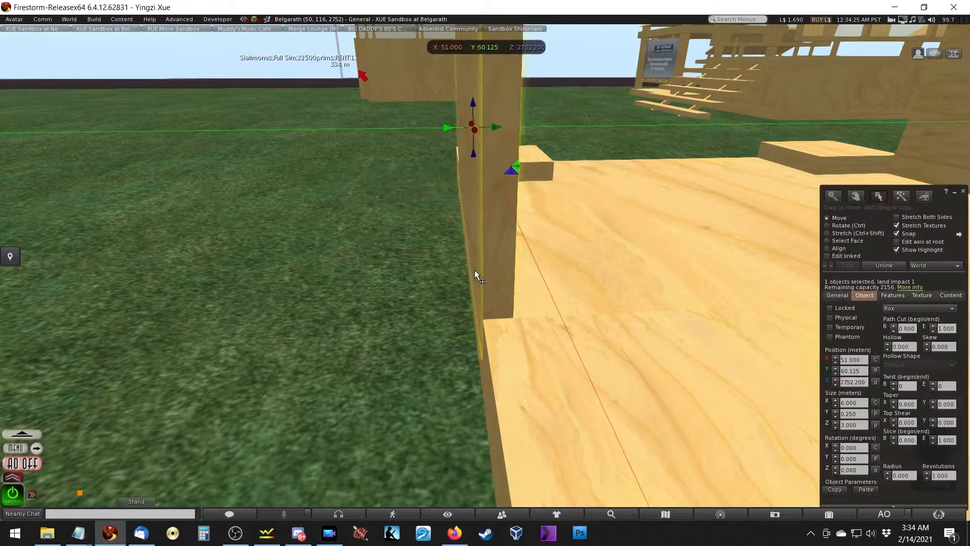
# Step: Duplicate the two opposite walls in place and rotate the copies 90° about Z onto the remaining edges
pyautogui.press('Escape')
pyautogui.keyDown('shift'); pyautogui.click(675, 238); pyautogui.keyUp('shift')
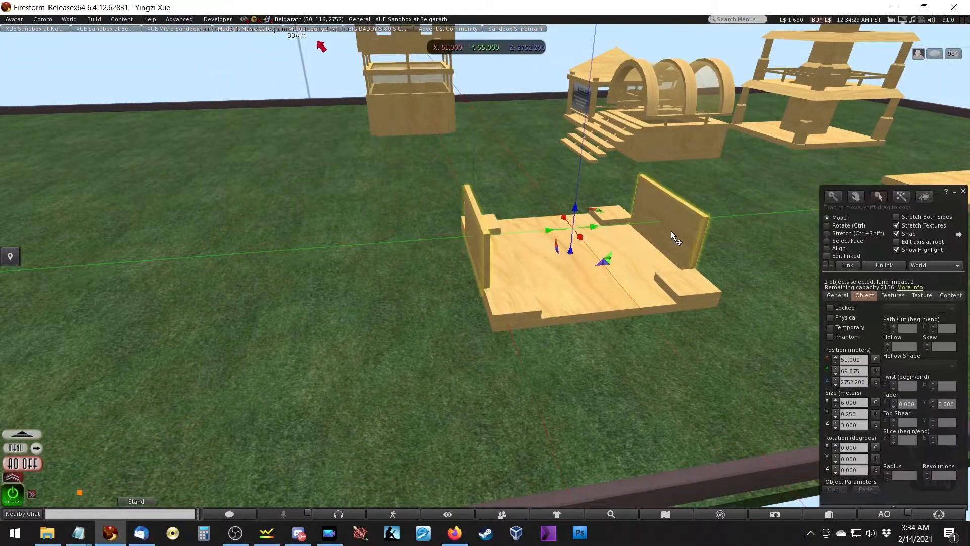
pyautogui.keyDown('shift'); pyautogui.moveTo(593, 226); pyautogui.dragTo(674, 226); pyautogui.keyUp('shift')
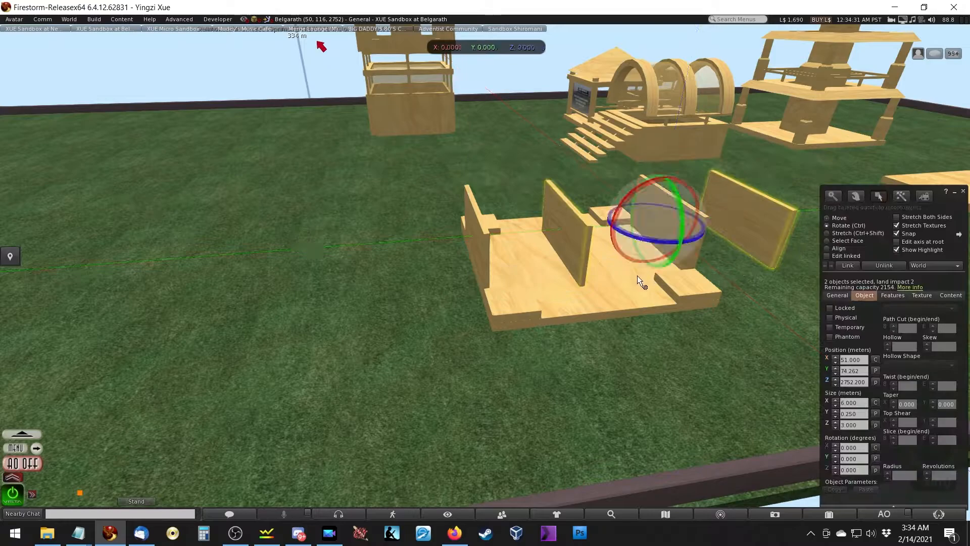
pyautogui.hotkey('ctrl', 'z')
pyautogui.keyDown('ctrl'); pyautogui.moveTo(559, 244); pyautogui.dragTo(741, 216); pyautogui.keyUp('ctrl')
pyautogui.keyDown('alt'); pyautogui.moveTo(591, 247); pyautogui.dragTo(722, 222); pyautogui.keyUp('alt')
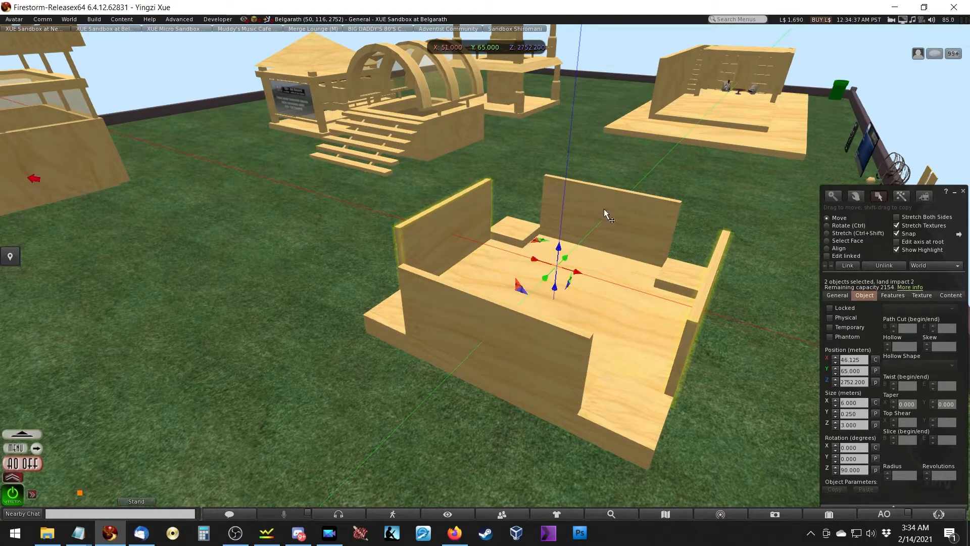
# Step: Set the X and Y size of the corner block at X 55, Y 61 to 1 m each
pyautogui.click(603, 234)
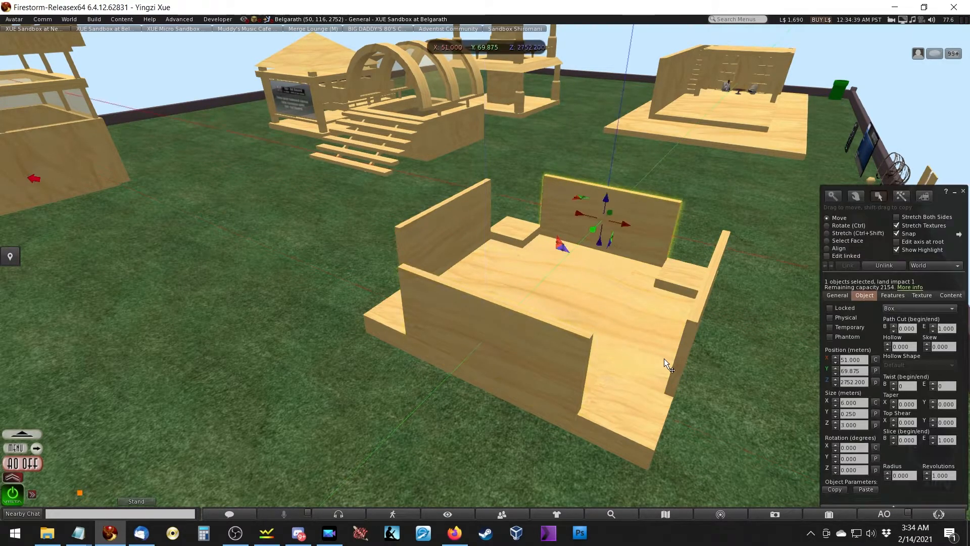
pyautogui.keyDown('alt'); pyautogui.moveTo(543, 269); pyautogui.dragTo(617, 355); pyautogui.keyUp('alt')
pyautogui.keyDown('ctrl'); pyautogui.keyDown('alt'); pyautogui.moveTo(540, 238); pyautogui.dragTo(566, 227); pyautogui.keyUp('alt'); pyautogui.keyUp('ctrl')
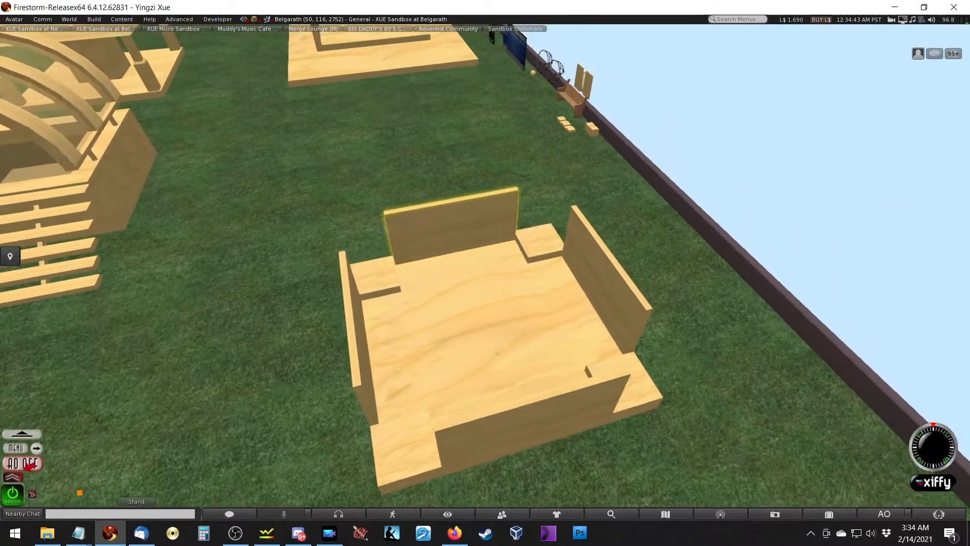
pyautogui.keyDown('ctrl'); pyautogui.keyDown('alt'); pyautogui.moveTo(455, 306); pyautogui.dragTo(748, 219); pyautogui.keyUp('alt'); pyautogui.keyUp('ctrl')
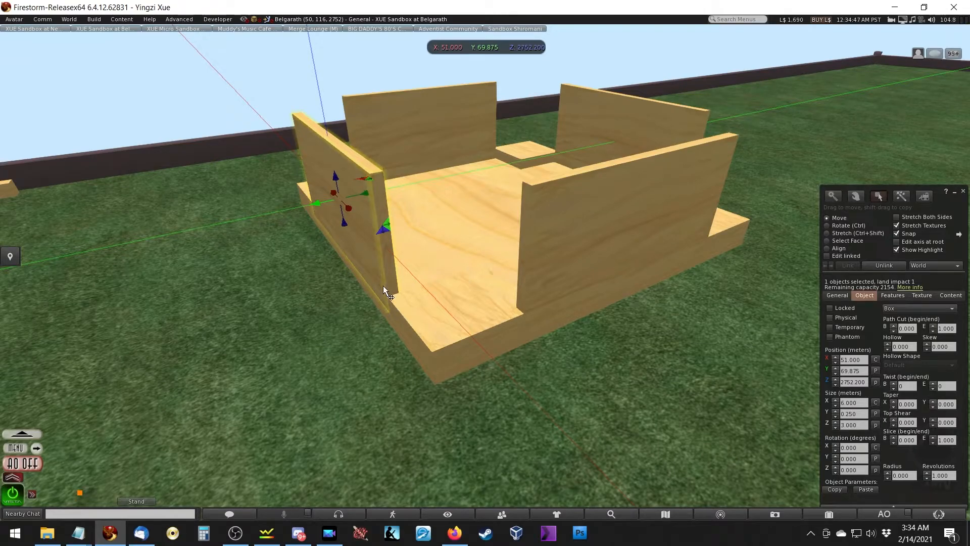
pyautogui.keyDown('ctrl'); pyautogui.keyDown('alt'); pyautogui.moveTo(430, 296); pyautogui.dragTo(30, 362); pyautogui.keyUp('alt'); pyautogui.keyUp('ctrl')
pyautogui.keyDown('ctrl'); pyautogui.keyDown('alt'); pyautogui.moveTo(373, 277); pyautogui.dragTo(472, 276); pyautogui.keyUp('alt'); pyautogui.keyUp('ctrl')
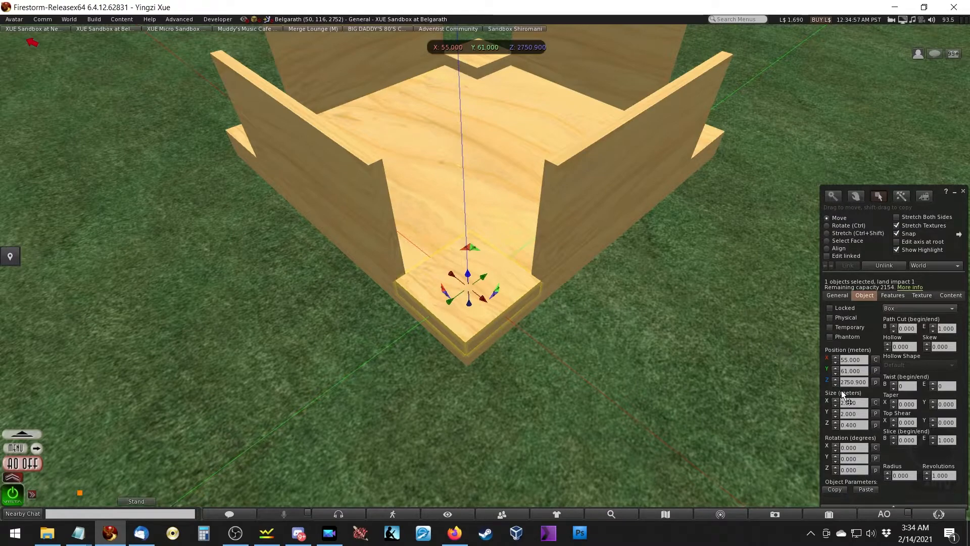
pyautogui.doubleClick(860, 406)
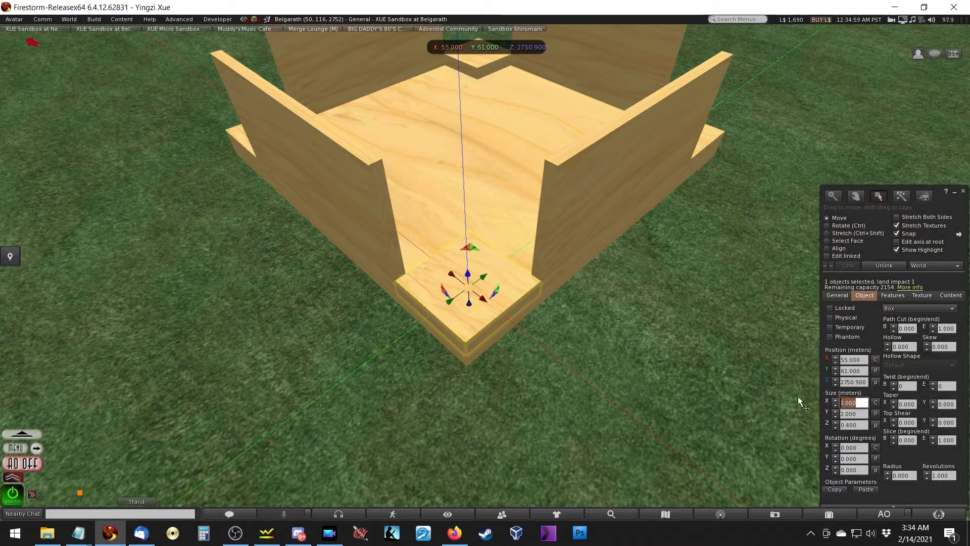
pyautogui.write('1')
pyautogui.press('Tab')
pyautogui.write('1')
pyautogui.press('Tab')
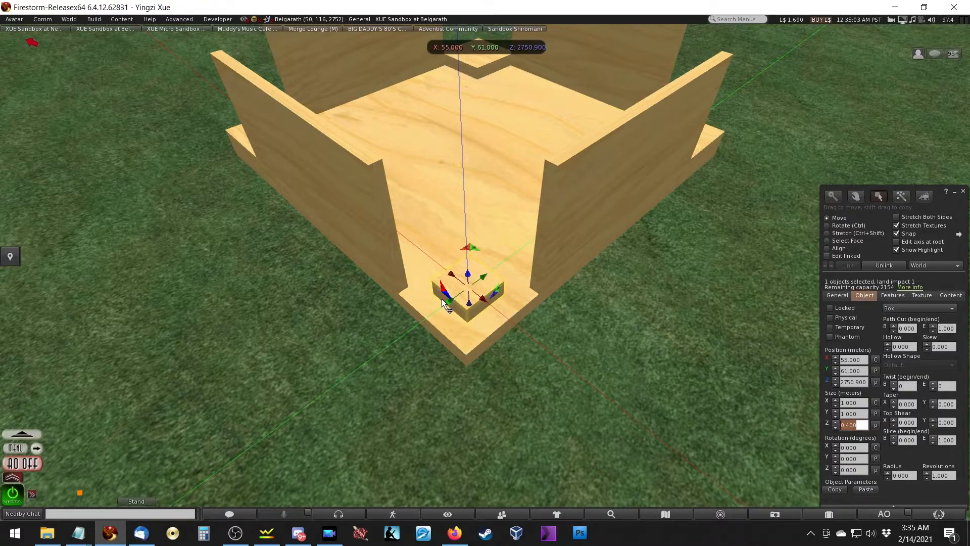
# Step: Copy the 1 × 1 × 0.4 m block size onto the other three corner blocks
pyautogui.hotkey('ctrl', 'alt')
pyautogui.keyDown('ctrl'); pyautogui.keyDown('alt'); pyautogui.moveTo(493, 199); pyautogui.dragTo(539, 423); pyautogui.keyUp('alt'); pyautogui.keyUp('ctrl')
pyautogui.keyDown('ctrl'); pyautogui.keyDown('alt'); pyautogui.click(214, 302); pyautogui.keyUp('alt'); pyautogui.keyUp('ctrl')
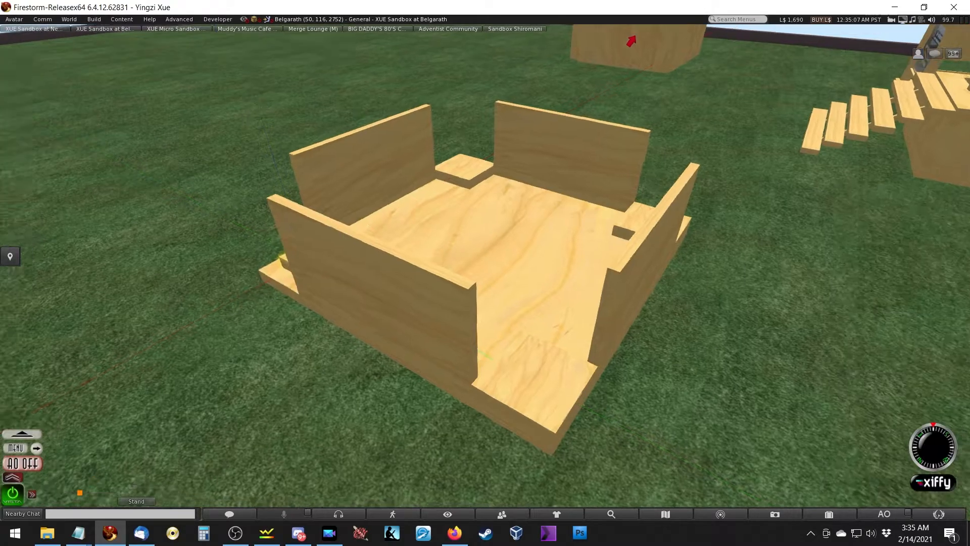
pyautogui.keyDown('ctrl'); pyautogui.keyDown('alt'); pyautogui.moveTo(620, 256); pyautogui.dragTo(474, 280); pyautogui.keyUp('alt'); pyautogui.keyUp('ctrl')
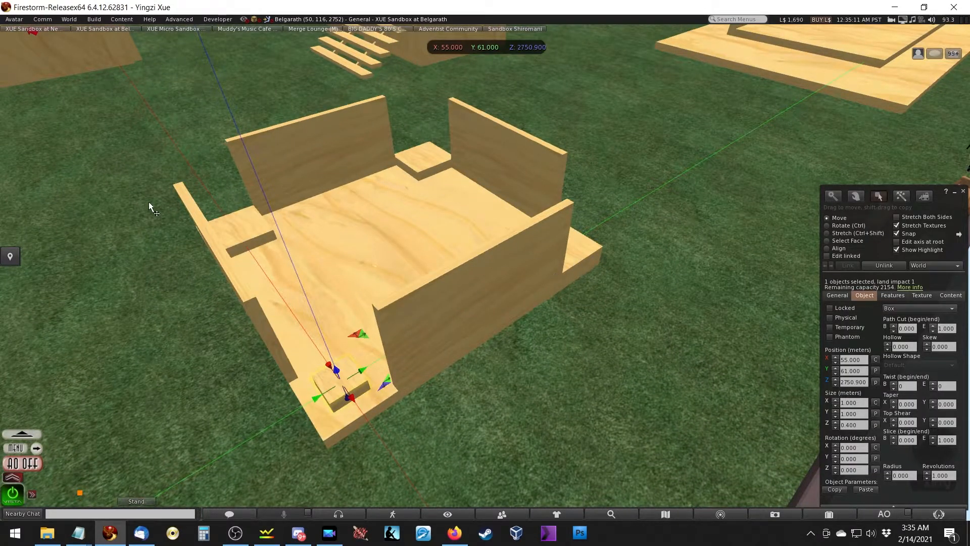
pyautogui.click(876, 402)
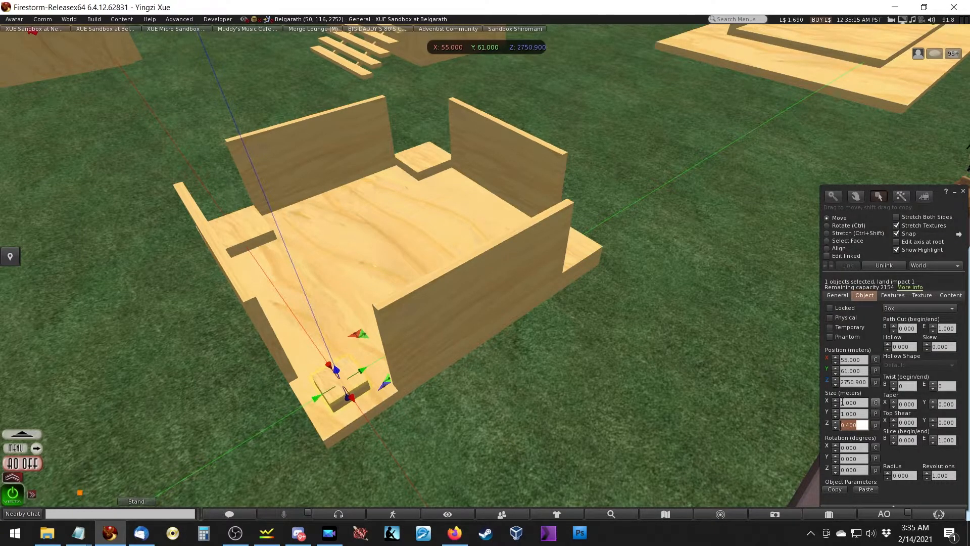
pyautogui.click(589, 251)
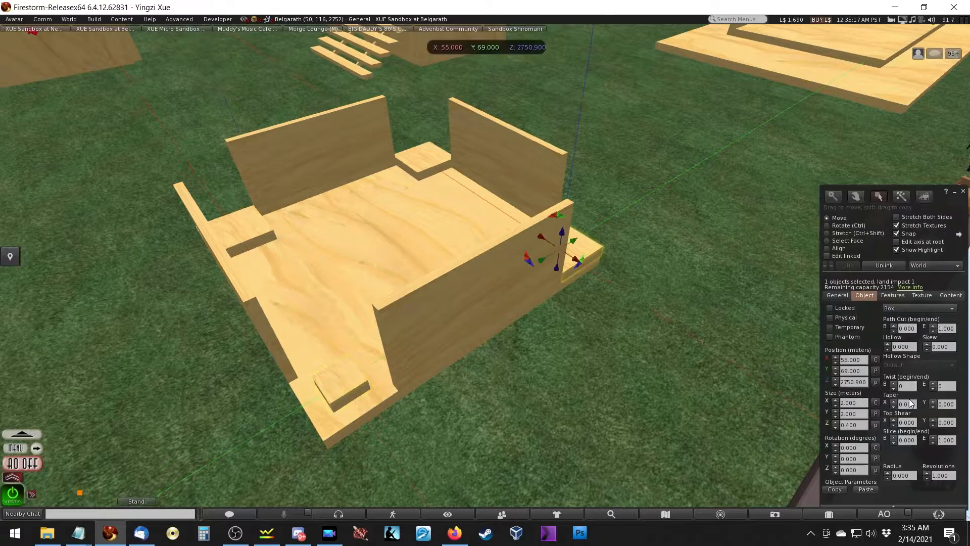
pyautogui.click(423, 161)
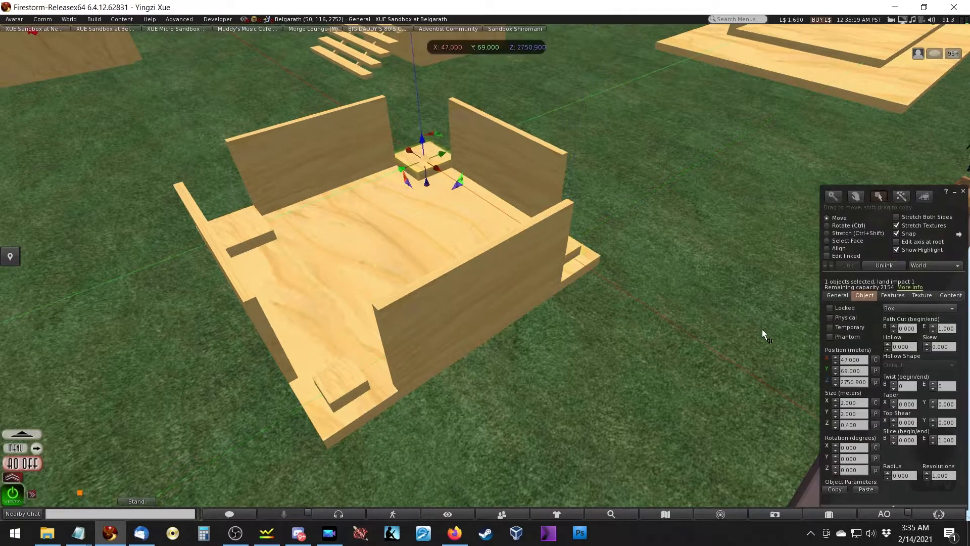
pyautogui.click(876, 413)
pyautogui.click(252, 232)
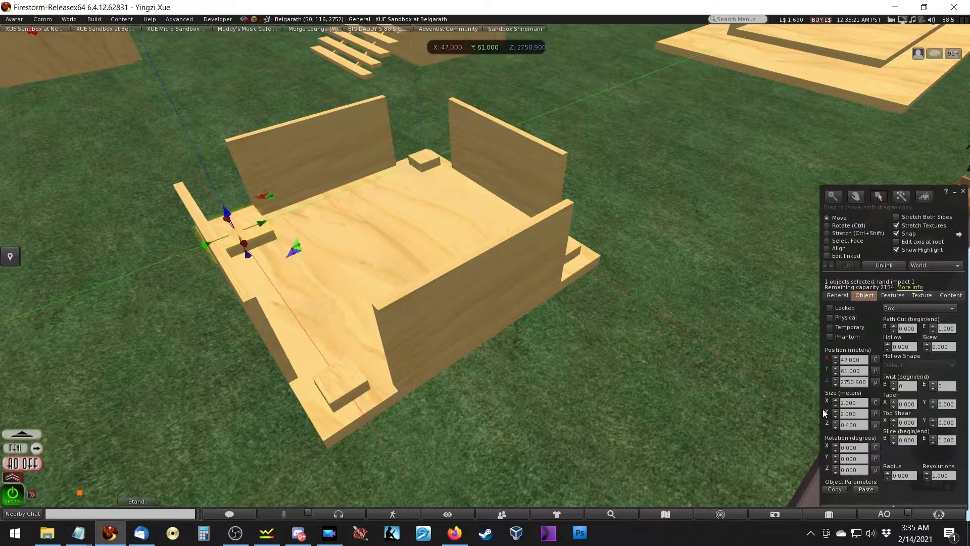
pyautogui.click(875, 415)
# Step: Duplicate a wall, rotate the copy to 90° about Z and place it at X 54.125, Y 63
pyautogui.keyDown('ctrl'); pyautogui.keyDown('alt'); pyautogui.moveTo(290, 288); pyautogui.dragTo(632, 153); pyautogui.keyUp('alt'); pyautogui.keyUp('ctrl')
pyautogui.click(489, 283)
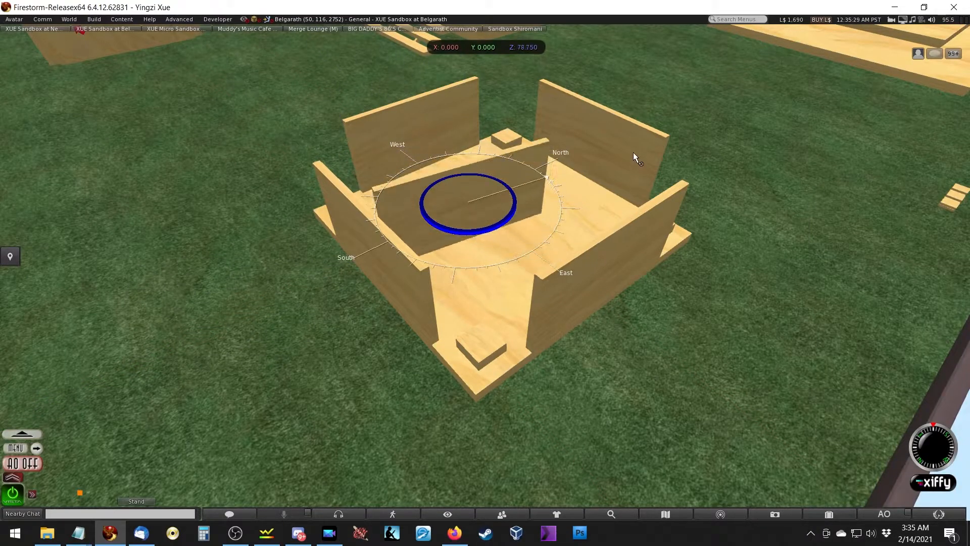
pyautogui.moveTo(465, 159); pyautogui.dragTo(514, 222)
pyautogui.keyDown('alt'); pyautogui.moveTo(432, 277); pyautogui.dragTo(487, 242); pyautogui.keyUp('alt')
pyautogui.keyDown('alt'); pyautogui.moveTo(478, 156); pyautogui.dragTo(728, 241); pyautogui.keyUp('alt')
# Step: Shorten the rotated wall copy so it only runs alongside the X 55, Y 61 corner block
pyautogui.hotkey('ctrl', 'shift')
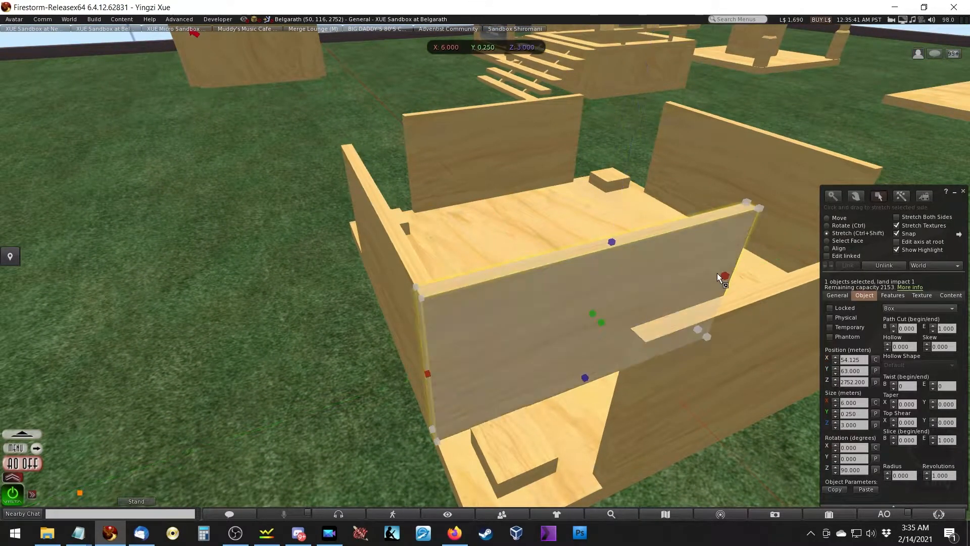
pyautogui.keyDown('ctrl'); pyautogui.keyDown('shift'); pyautogui.moveTo(726, 274); pyautogui.dragTo(498, 330); pyautogui.keyUp('shift'); pyautogui.keyUp('ctrl')
pyautogui.hotkey('ctrl', 'shift')
pyautogui.keyDown('ctrl'); pyautogui.keyDown('alt'); pyautogui.moveTo(480, 272); pyautogui.dragTo(692, 275); pyautogui.keyUp('alt'); pyautogui.keyUp('ctrl')
# Step: Duplicate the short wall, rotate the copy to 180° about Z and place it across the corner at Y 61.875
pyautogui.moveTo(498, 307); pyautogui.dragTo(631, 333)
pyautogui.press('ctrl')
pyautogui.keyDown('ctrl'); pyautogui.keyDown('alt'); pyautogui.moveTo(558, 293); pyautogui.dragTo(413, 332); pyautogui.keyUp('alt'); pyautogui.keyUp('ctrl')
pyautogui.keyDown('ctrl'); pyautogui.keyDown('alt'); pyautogui.moveTo(374, 196); pyautogui.dragTo(478, 292); pyautogui.keyUp('alt'); pyautogui.keyUp('ctrl')
pyautogui.keyDown('ctrl'); pyautogui.keyDown('alt'); pyautogui.moveTo(286, 347); pyautogui.dragTo(172, 333); pyautogui.keyUp('alt'); pyautogui.keyUp('ctrl')
pyautogui.keyDown('ctrl'); pyautogui.keyDown('alt'); pyautogui.moveTo(533, 268); pyautogui.dragTo(626, 288); pyautogui.keyUp('alt'); pyautogui.keyUp('ctrl')
pyautogui.keyDown('ctrl'); pyautogui.keyDown('alt'); pyautogui.moveTo(457, 258); pyautogui.dragTo(473, 285); pyautogui.keyUp('alt'); pyautogui.keyUp('ctrl')
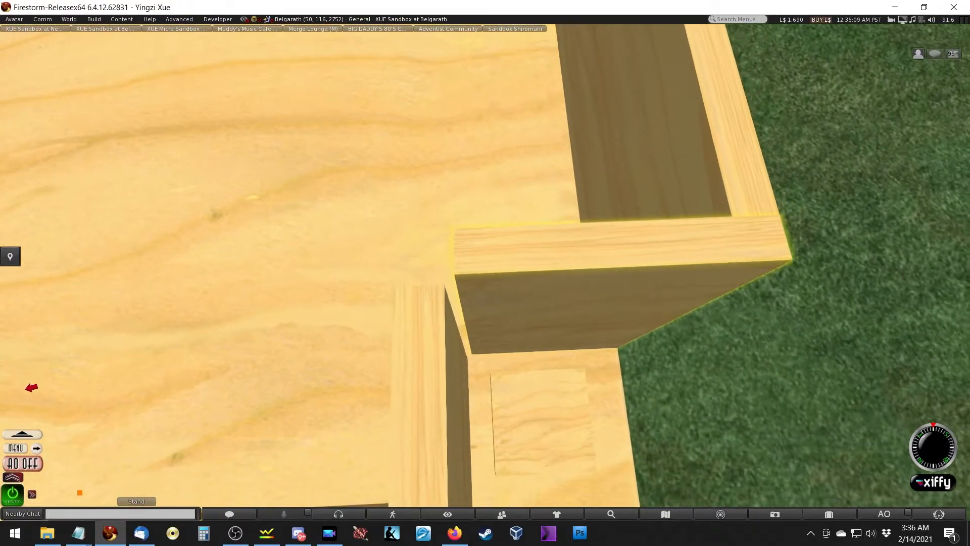
# Step: Adjust the ends of the two short corner walls to 1.75 m long so they meet at the inner corner
pyautogui.hotkey('ctrl', 'shift')
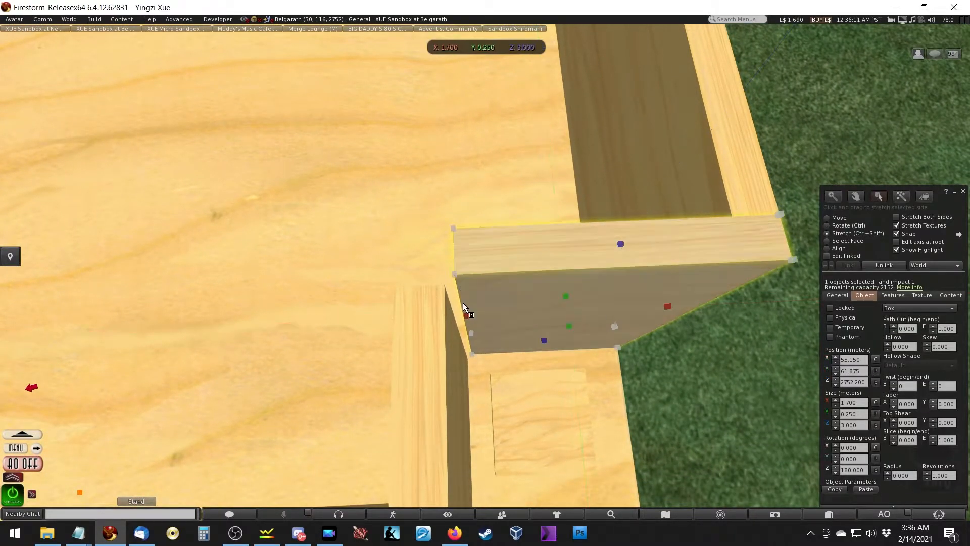
pyautogui.moveTo(466, 314); pyautogui.dragTo(462, 384)
pyautogui.keyDown('alt'); pyautogui.moveTo(438, 334); pyautogui.dragTo(184, 326); pyautogui.keyUp('alt')
pyautogui.click(528, 278)
pyautogui.moveTo(520, 297); pyautogui.dragTo(518, 364)
pyautogui.keyDown('alt'); pyautogui.moveTo(556, 297); pyautogui.dragTo(298, 303); pyautogui.keyUp('alt')
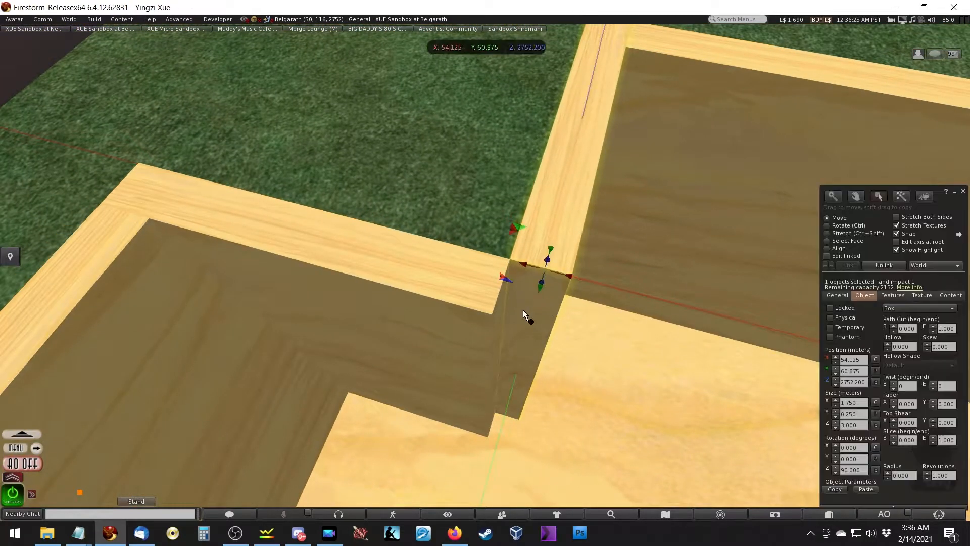
pyautogui.keyDown('alt'); pyautogui.moveTo(515, 343); pyautogui.dragTo(353, 344); pyautogui.keyUp('alt')
pyautogui.keyDown('alt'); pyautogui.moveTo(472, 263); pyautogui.dragTo(423, 226); pyautogui.keyUp('alt')
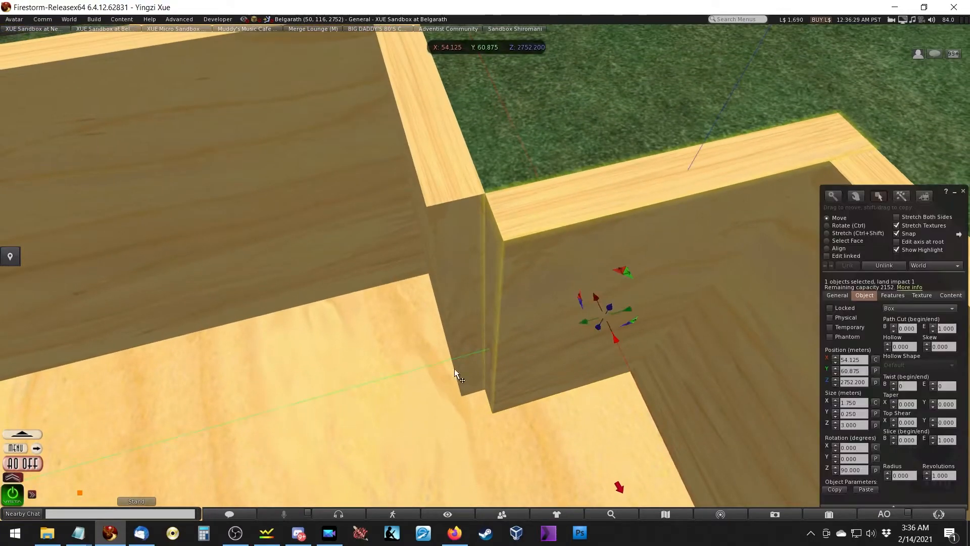
pyautogui.moveTo(489, 348); pyautogui.dragTo(477, 434)
# Step: Duplicate the pair of short corner walls and rotate and move the copy around the block at X 47, Y 61
pyautogui.keyDown('alt'); pyautogui.moveTo(525, 262); pyautogui.dragTo(480, 268); pyautogui.keyUp('alt')
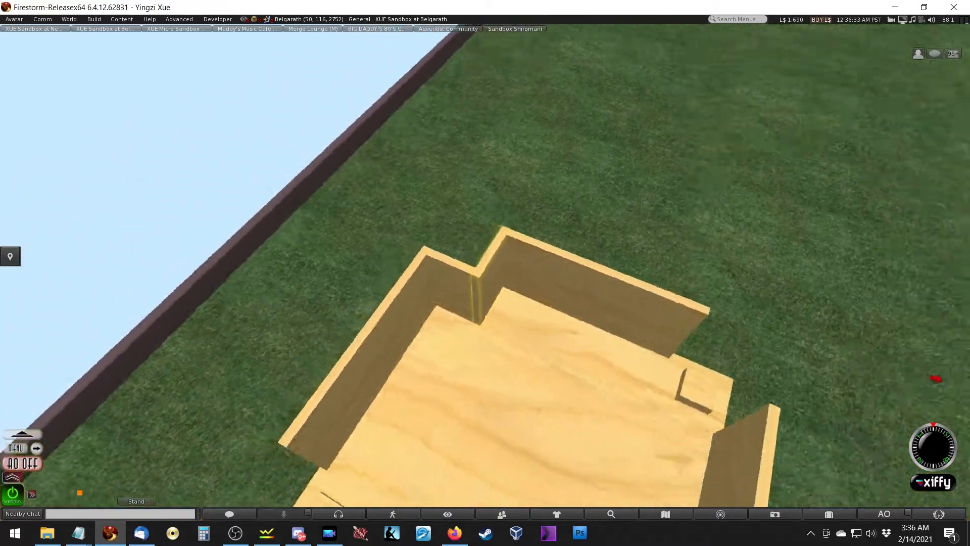
pyautogui.keyDown('shift'); pyautogui.click(464, 294); pyautogui.keyUp('shift')
pyautogui.keyDown('alt'); pyautogui.moveTo(646, 324); pyautogui.dragTo(483, 268); pyautogui.keyUp('alt')
pyautogui.moveTo(379, 412)
pyautogui.mouseDown()
pyautogui.moveTo(413, 353)
pyautogui.moveTo(483, 280)
pyautogui.moveTo(575, 322)
pyautogui.moveTo(426, 433)
pyautogui.moveTo(373, 427)
pyautogui.mouseUp()
pyautogui.press('ctrl')
pyautogui.keyDown('alt'); pyautogui.moveTo(430, 285); pyautogui.dragTo(411, 166); pyautogui.keyUp('alt')
pyautogui.moveTo(484, 207); pyautogui.dragTo(338, 344)
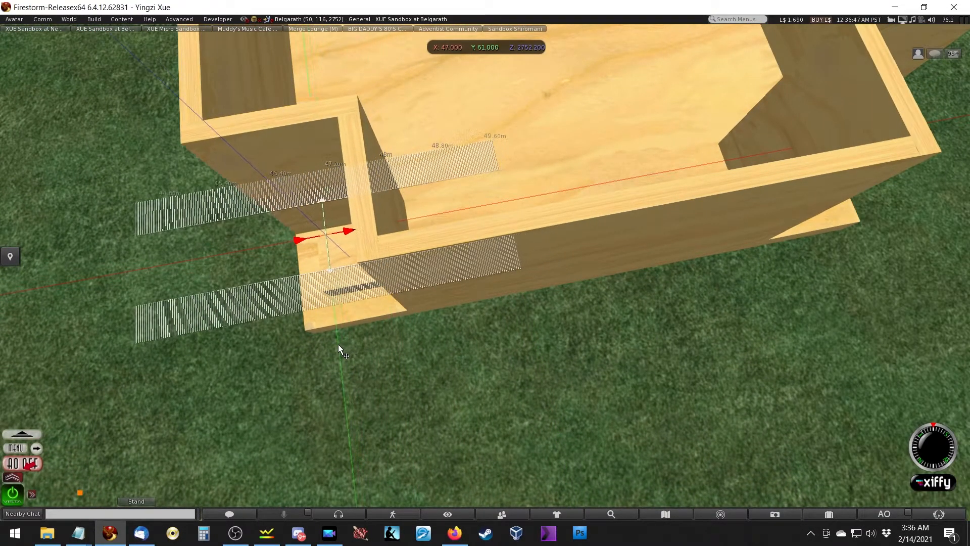
# Step: Duplicate all four short corner walls together and rotate the copies onto the two opposite corners
pyautogui.keyDown('ctrl'); pyautogui.keyDown('alt'); pyautogui.moveTo(368, 230); pyautogui.dragTo(497, 139); pyautogui.keyUp('alt'); pyautogui.keyUp('ctrl')
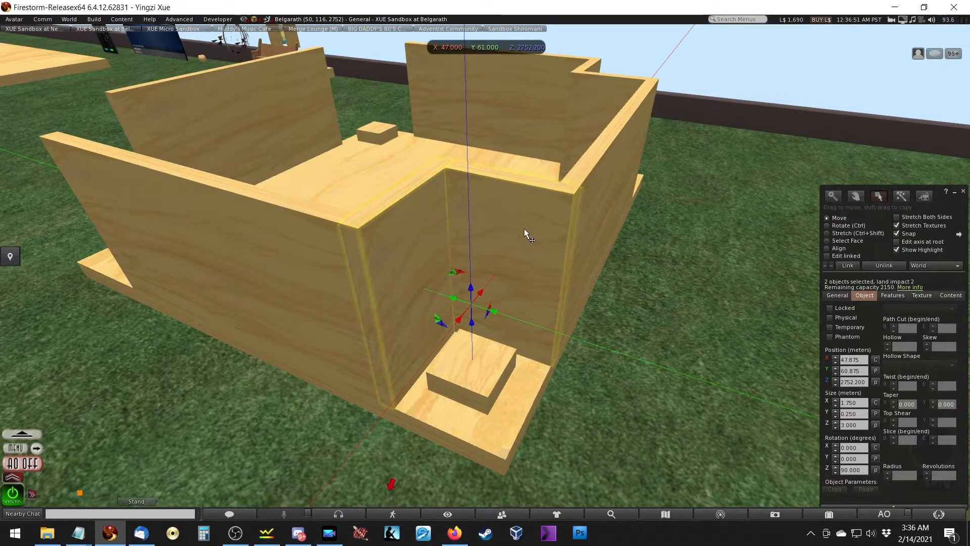
pyautogui.keyDown('ctrl'); pyautogui.keyDown('alt'); pyautogui.moveTo(514, 185); pyautogui.dragTo(611, 288); pyautogui.keyUp('alt'); pyautogui.keyUp('ctrl')
pyautogui.keyDown('shift'); pyautogui.click(444, 125); pyautogui.keyUp('shift')
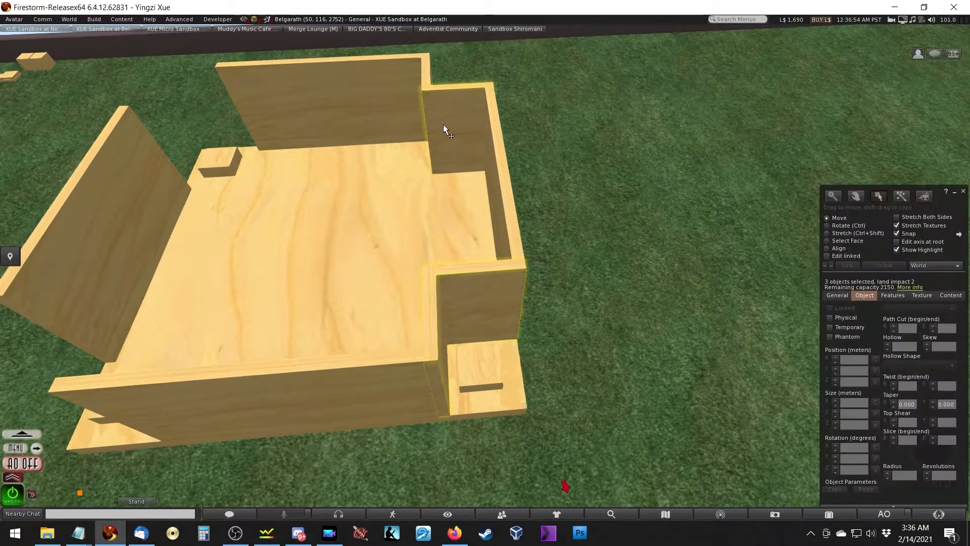
pyautogui.keyDown('shift'); pyautogui.click(424, 74); pyautogui.keyUp('shift')
pyautogui.keyDown('ctrl'); pyautogui.keyDown('alt'); pyautogui.moveTo(254, 212); pyautogui.dragTo(251, 158); pyautogui.keyUp('alt'); pyautogui.keyUp('ctrl')
pyautogui.moveTo(646, 271); pyautogui.dragTo(395, 389)
pyautogui.press('ctrl')
pyautogui.keyDown('ctrl'); pyautogui.moveTo(419, 304); pyautogui.dragTo(456, 84); pyautogui.keyUp('ctrl')
pyautogui.keyDown('alt'); pyautogui.moveTo(380, 289); pyautogui.dragTo(517, 400); pyautogui.keyUp('alt')
pyautogui.keyDown('alt'); pyautogui.moveTo(513, 244); pyautogui.dragTo(268, 255); pyautogui.keyUp('alt')
pyautogui.keyDown('alt'); pyautogui.click(423, 338); pyautogui.keyUp('alt')
pyautogui.keyDown('ctrl'); pyautogui.keyDown('alt'); pyautogui.moveTo(374, 275); pyautogui.dragTo(427, 202); pyautogui.keyUp('alt'); pyautogui.keyUp('ctrl')
# Step: Shorten the wall on the Y 60.125 edge to 2 m and duplicate it to the other end, leaving a central doorway
pyautogui.click(583, 392)
pyautogui.click(578, 308)
pyautogui.keyDown('alt'); pyautogui.click(578, 308); pyautogui.keyUp('alt')
pyautogui.click(574, 266)
pyautogui.moveTo(627, 293); pyautogui.dragTo(447, 393)
pyautogui.keyDown('shift'); pyautogui.moveTo(414, 286); pyautogui.dragTo(563, 421); pyautogui.keyUp('shift')
pyautogui.keyDown('ctrl'); pyautogui.keyDown('alt'); pyautogui.moveTo(561, 298); pyautogui.dragTo(712, 356); pyautogui.keyUp('alt'); pyautogui.keyUp('ctrl')
# Step: Replace the full wall on the opposite edge with copies of the two doorway wall halves at Y 69.875
pyautogui.click(256, 319)
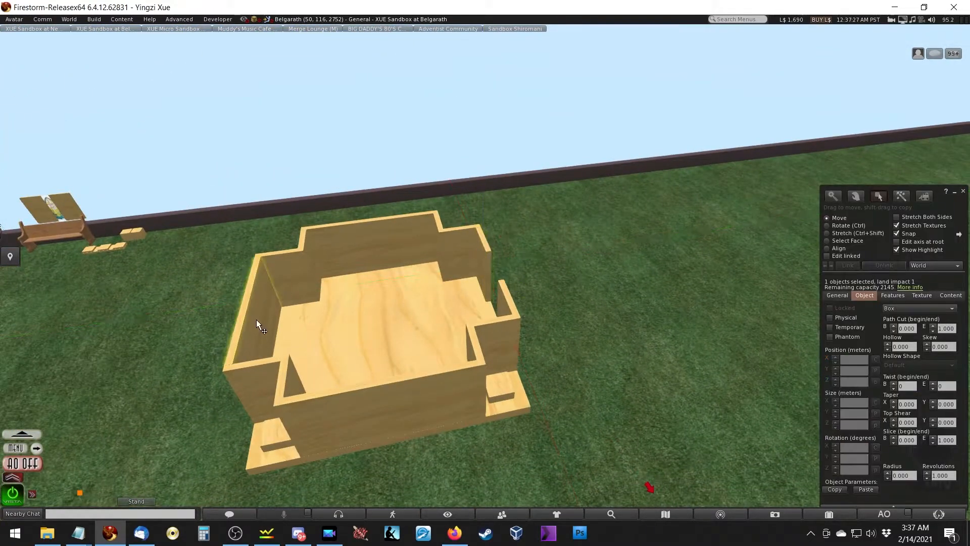
pyautogui.press('Delete')
pyautogui.click(486, 263)
pyautogui.keyDown('shift'); pyautogui.click(508, 305); pyautogui.keyUp('shift')
pyautogui.keyDown('shift'); pyautogui.moveTo(486, 299); pyautogui.dragTo(286, 389); pyautogui.keyUp('shift')
pyautogui.keyDown('ctrl'); pyautogui.keyDown('alt'); pyautogui.moveTo(279, 322); pyautogui.dragTo(308, 240); pyautogui.keyUp('alt'); pyautogui.keyUp('ctrl')
pyautogui.moveTo(508, 361); pyautogui.dragTo(485, 416)
pyautogui.keyDown('alt'); pyautogui.moveTo(596, 353); pyautogui.dragTo(354, 416); pyautogui.keyUp('alt')
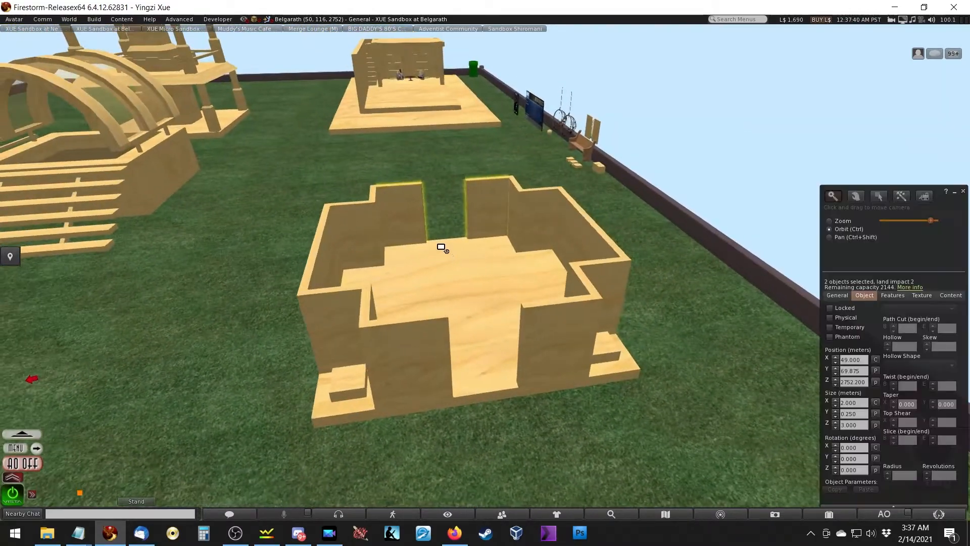
# Step: Duplicate the platform above the walls and stretch the copy to 3.1 m high, centred at X 51, Y 65, Z 2755.25
pyautogui.keyDown('alt'); pyautogui.moveTo(442, 246); pyautogui.dragTo(627, 190); pyautogui.keyUp('alt')
pyautogui.click(491, 285)
pyautogui.keyDown('ctrl'); pyautogui.keyDown('alt'); pyautogui.moveTo(494, 279); pyautogui.dragTo(486, 132); pyautogui.keyUp('alt'); pyautogui.keyUp('ctrl')
pyautogui.moveTo(465, 298); pyautogui.dragTo(537, 271)
pyautogui.keyDown('ctrl'); pyautogui.keyDown('alt'); pyautogui.moveTo(435, 278); pyautogui.dragTo(441, 329); pyautogui.keyUp('alt'); pyautogui.keyUp('ctrl')
pyautogui.moveTo(506, 217); pyautogui.dragTo(637, 108)
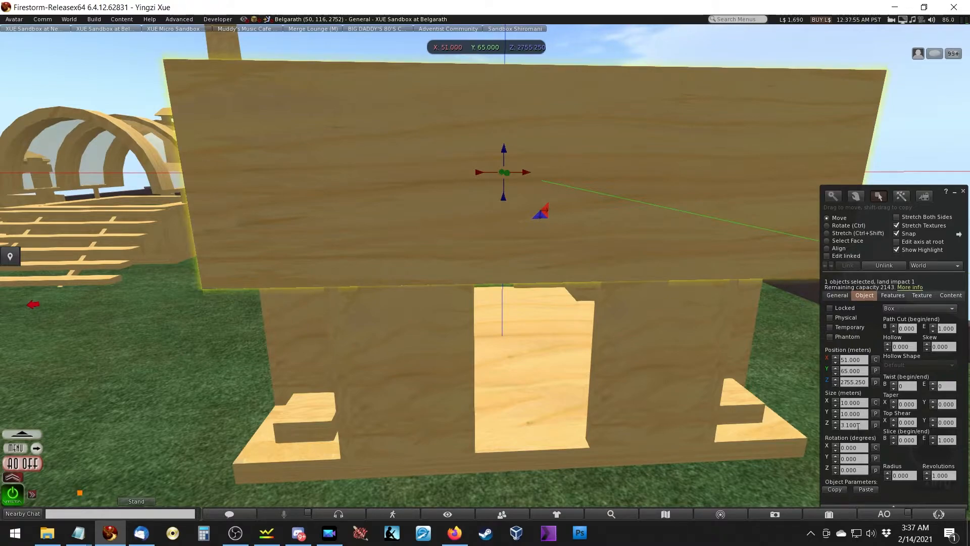
pyautogui.press('Escape')
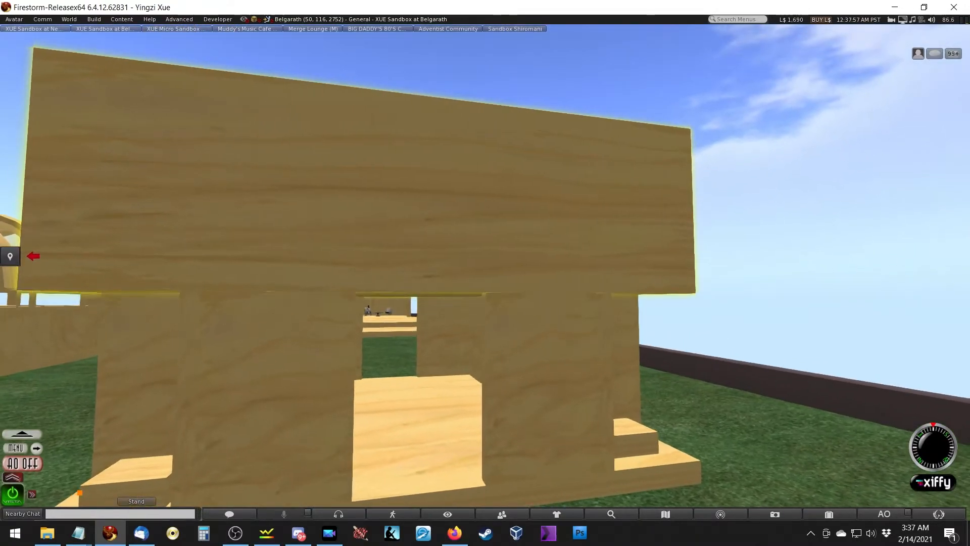
# Step: Set the roof block's X taper to 1 to form a gable roof
pyautogui.keyDown('alt'); pyautogui.moveTo(560, 252); pyautogui.dragTo(547, 293); pyautogui.keyUp('alt')
pyautogui.click(906, 404)
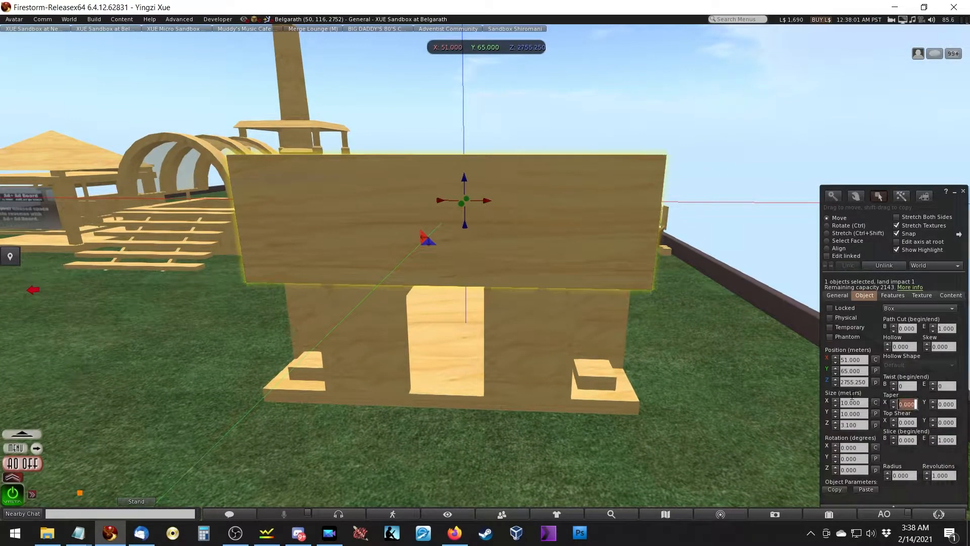
pyautogui.write('1')
pyautogui.press('Tab')
pyautogui.keyDown('alt'); pyautogui.moveTo(550, 229); pyautogui.dragTo(687, 247); pyautogui.keyUp('alt')
# Step: Stretch the corner block at X 47, Y 61 up to the roof as a 3 m high column
pyautogui.keyDown('alt'); pyautogui.moveTo(398, 416); pyautogui.dragTo(400, 389); pyautogui.keyUp('alt')
pyautogui.click(494, 272)
pyautogui.keyDown('ctrl'); pyautogui.keyDown('alt'); pyautogui.moveTo(510, 253); pyautogui.dragTo(505, 225); pyautogui.keyUp('alt'); pyautogui.keyUp('ctrl')
pyautogui.moveTo(472, 320); pyautogui.dragTo(595, 147)
pyautogui.keyDown('ctrl'); pyautogui.keyDown('alt'); pyautogui.moveTo(466, 180); pyautogui.dragTo(530, 256); pyautogui.keyUp('alt'); pyautogui.keyUp('ctrl')
pyautogui.hotkey('ctrl', 'shift')
pyautogui.press('Escape')
pyautogui.hotkey('ctrl', 'shift')
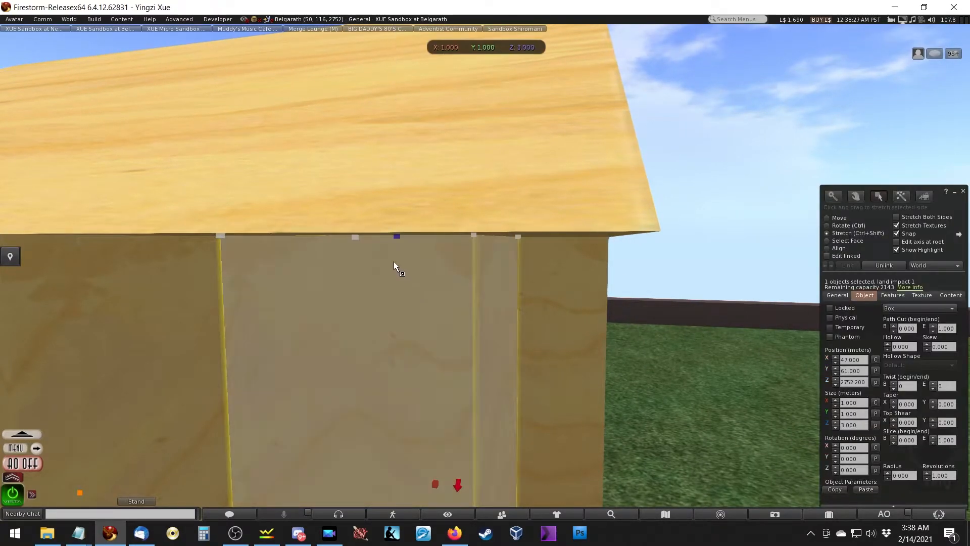
pyautogui.moveTo(397, 236); pyautogui.dragTo(527, 236)
pyautogui.keyDown('alt'); pyautogui.moveTo(479, 272); pyautogui.dragTo(460, 317); pyautogui.keyUp('alt')
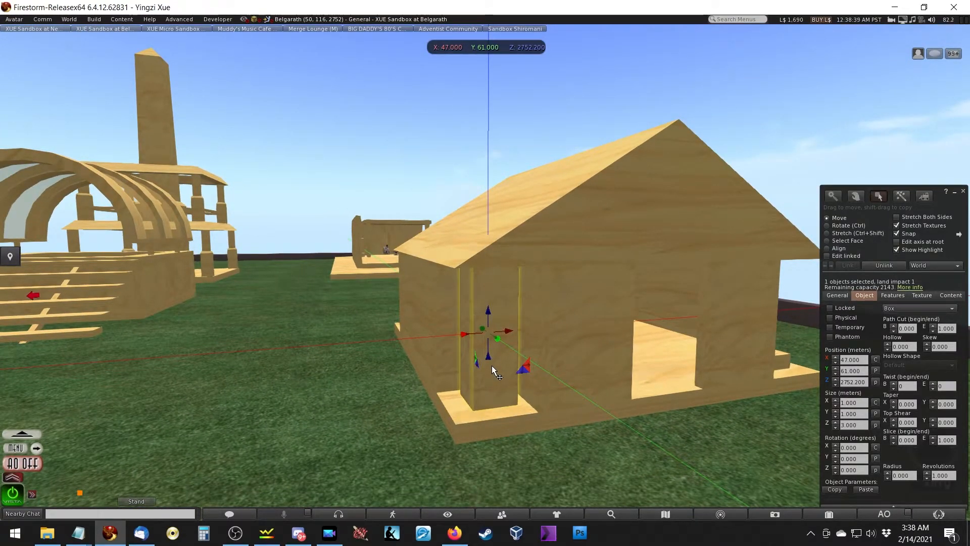
# Step: Stretch the corner block at X 55, Y 61 up to the roof as a 3 m high column
pyautogui.hotkey('ctrl', 'shift')
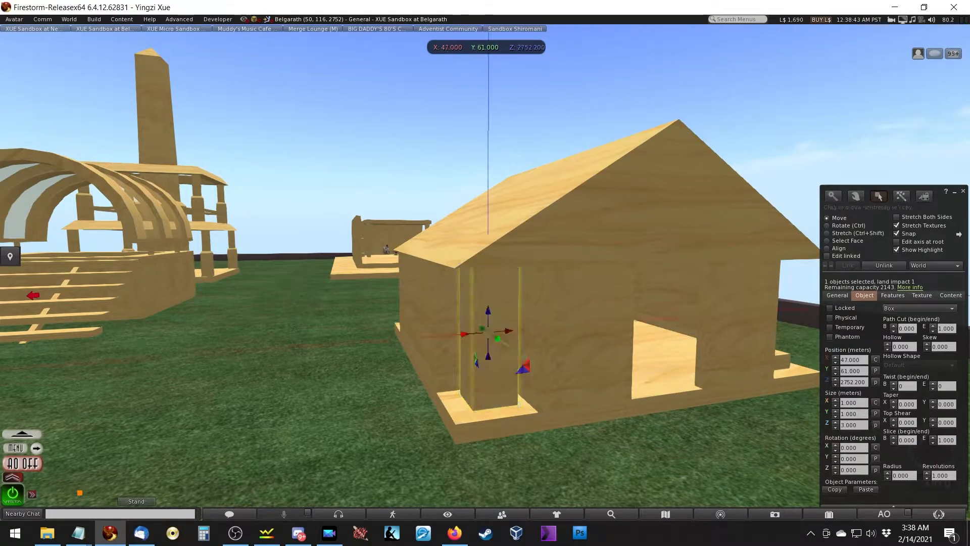
pyautogui.moveTo(863, 427); pyautogui.dragTo(814, 429)
pyautogui.keyDown('alt'); pyautogui.moveTo(732, 307); pyautogui.dragTo(498, 299); pyautogui.keyUp('alt')
pyautogui.click(565, 330)
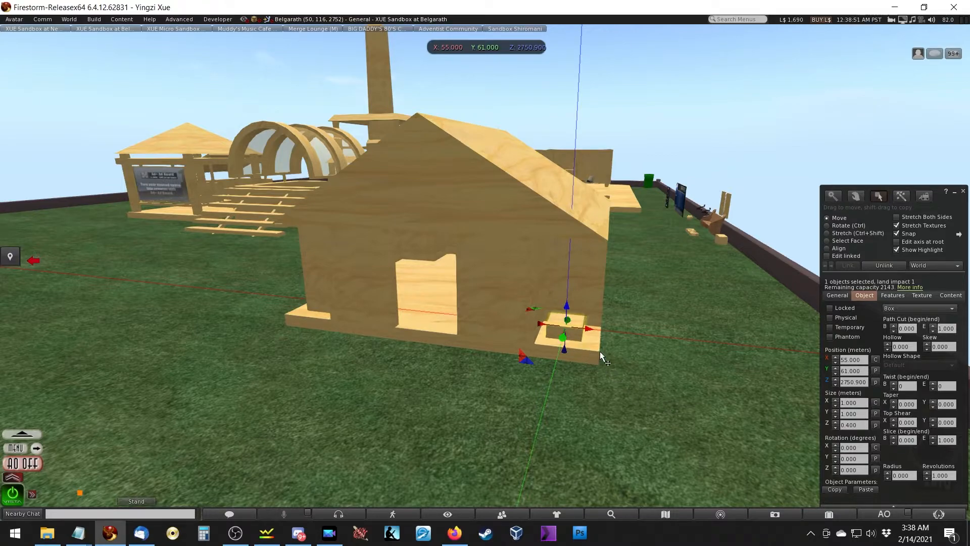
pyautogui.click(860, 427)
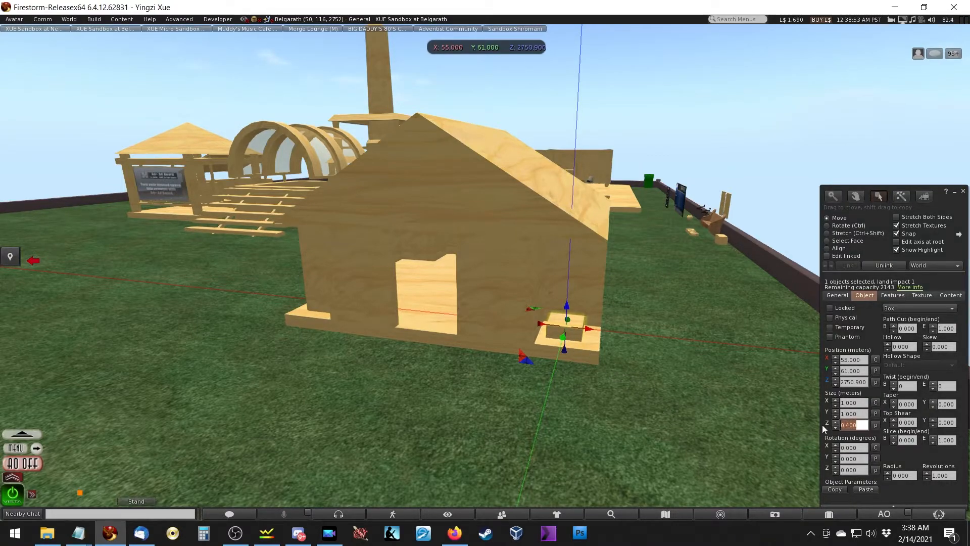
pyautogui.click(711, 395)
pyautogui.click(560, 321)
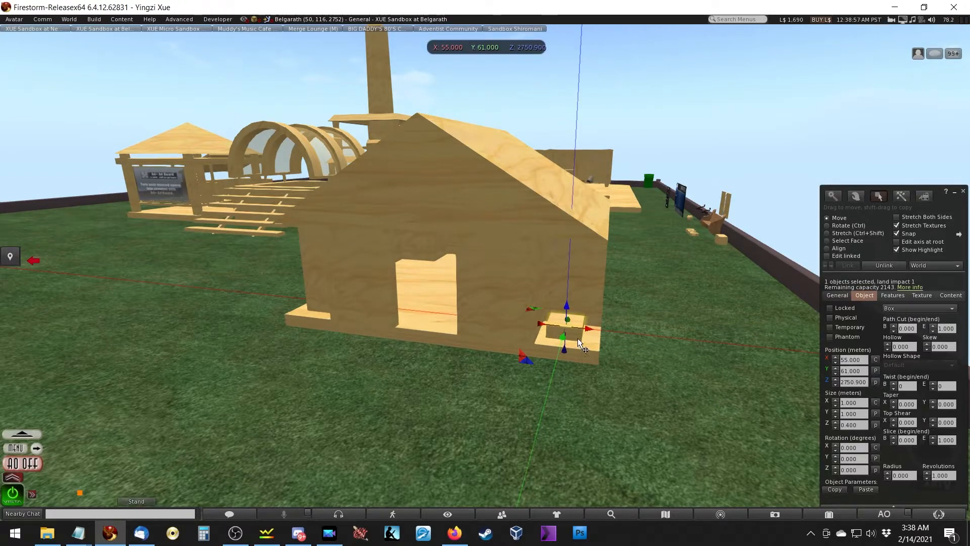
pyautogui.hotkey('ctrl', 'shift')
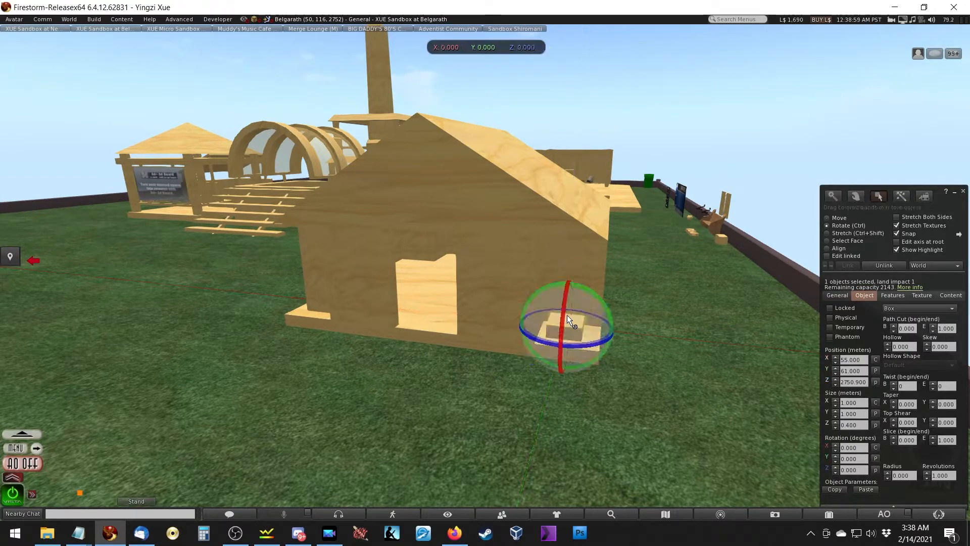
pyautogui.keyDown('ctrl'); pyautogui.keyDown('alt'); pyautogui.moveTo(565, 317); pyautogui.dragTo(485, 290); pyautogui.keyUp('alt'); pyautogui.keyUp('ctrl')
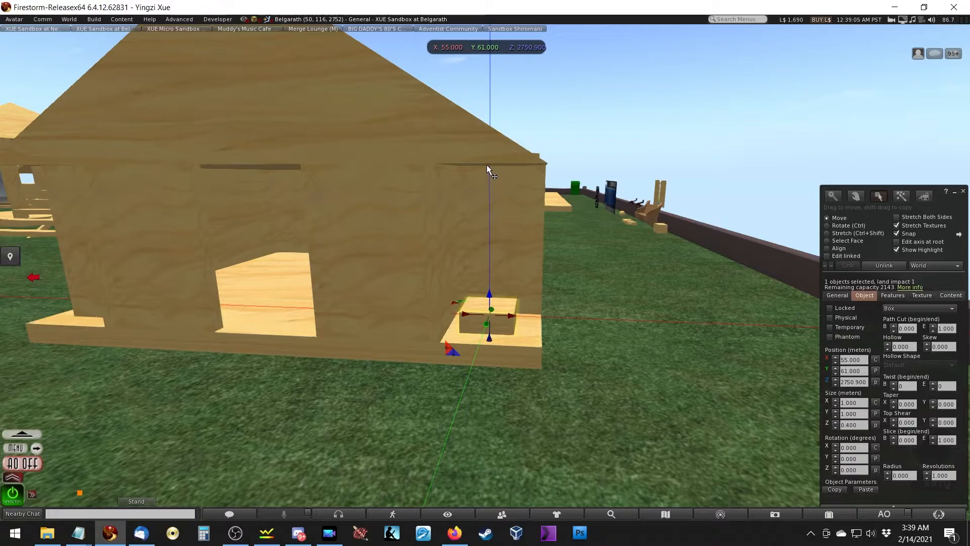
pyautogui.hotkey('ctrl', 'shift')
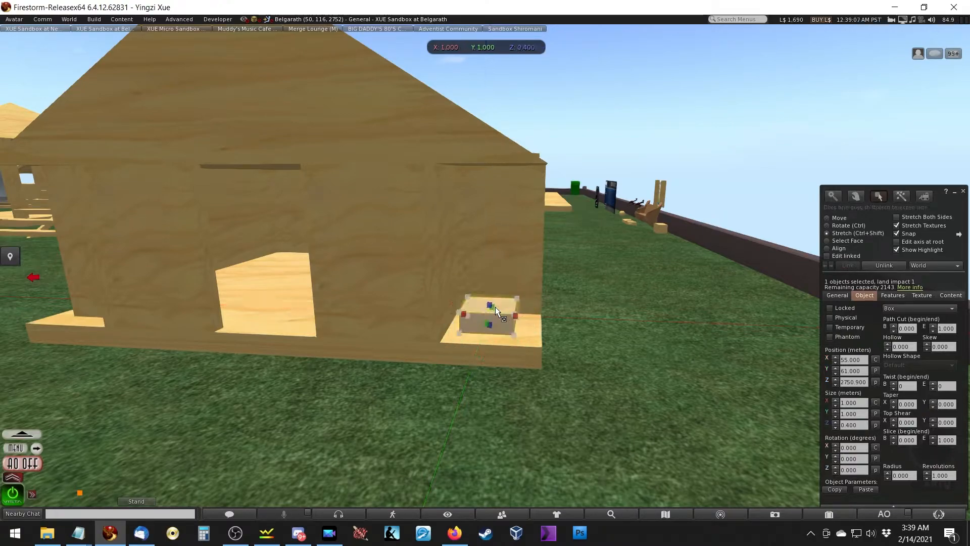
pyautogui.moveTo(567, 233)
pyautogui.mouseDown()
pyautogui.moveTo(580, 163)
pyautogui.moveTo(525, 165)
pyautogui.moveTo(484, 283)
pyautogui.mouseUp()
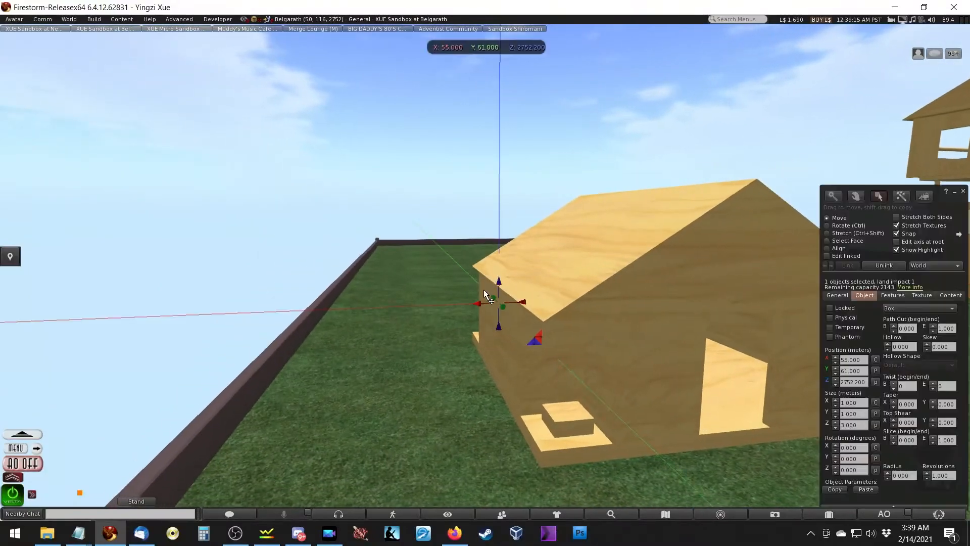
# Step: Stretch the two remaining corner blocks on the Y 69 side up to the roof as 3 m high columns
pyautogui.click(566, 410)
pyautogui.keyDown('ctrl'); pyautogui.keyDown('shift'); pyautogui.moveTo(568, 410); pyautogui.dragTo(735, 302); pyautogui.keyUp('shift'); pyautogui.keyUp('ctrl')
pyautogui.keyDown('alt'); pyautogui.moveTo(793, 321); pyautogui.dragTo(725, 275); pyautogui.keyUp('alt')
pyautogui.click(570, 378)
pyautogui.keyDown('ctrl'); pyautogui.keyDown('alt'); pyautogui.moveTo(581, 316); pyautogui.dragTo(674, 308); pyautogui.keyUp('alt'); pyautogui.keyUp('ctrl')
pyautogui.click(444, 422)
pyautogui.keyDown('ctrl'); pyautogui.keyDown('alt'); pyautogui.moveTo(444, 422); pyautogui.dragTo(967, 462); pyautogui.keyUp('alt'); pyautogui.keyUp('ctrl')
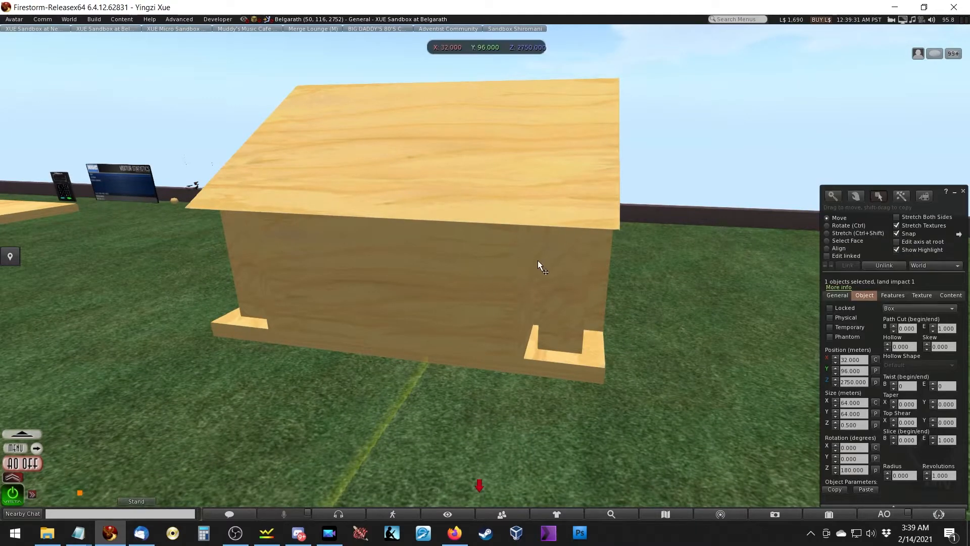
# Step: Examine the house from several sides, checking the corner columns, doorways and roof
pyautogui.keyDown('ctrl'); pyautogui.keyDown('alt'); pyautogui.moveTo(309, 251); pyautogui.dragTo(524, 240); pyautogui.keyUp('alt'); pyautogui.keyUp('ctrl')
pyautogui.keyDown('ctrl'); pyautogui.keyDown('alt'); pyautogui.moveTo(268, 246); pyautogui.dragTo(344, 303); pyautogui.keyUp('alt'); pyautogui.keyUp('ctrl')
pyautogui.keyDown('ctrl'); pyautogui.keyDown('alt'); pyautogui.moveTo(415, 286); pyautogui.dragTo(453, 277); pyautogui.keyUp('alt'); pyautogui.keyUp('ctrl')
pyautogui.keyDown('ctrl'); pyautogui.keyDown('alt'); pyautogui.moveTo(534, 287); pyautogui.dragTo(379, 273); pyautogui.keyUp('alt'); pyautogui.keyUp('ctrl')
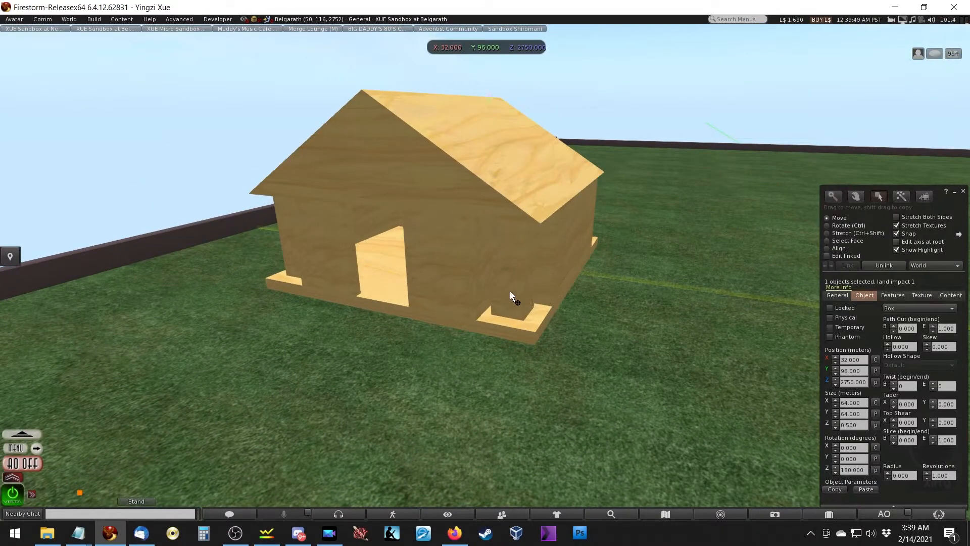
pyautogui.keyDown('alt'); pyautogui.moveTo(445, 248); pyautogui.dragTo(428, 284); pyautogui.keyUp('alt')
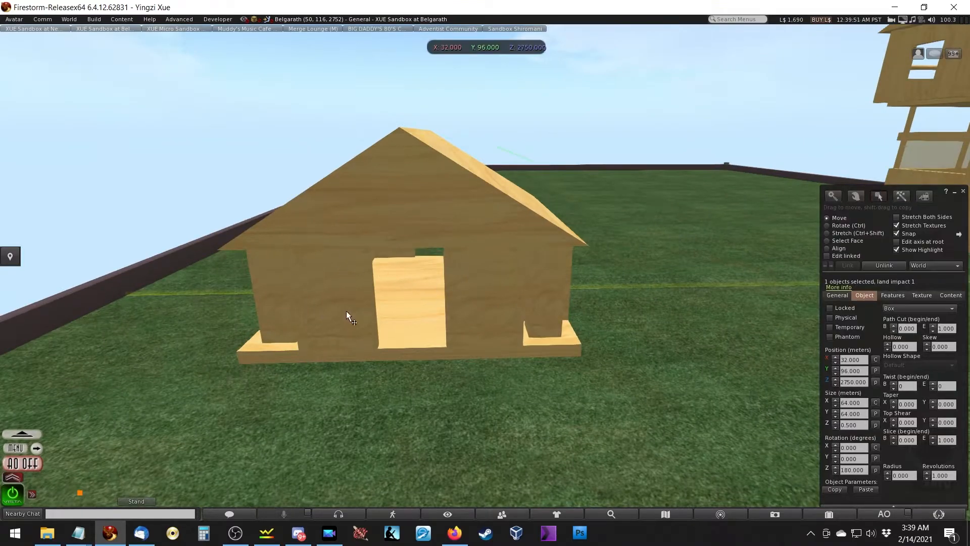
pyautogui.moveTo(305, 302)
pyautogui.keyDown('alt'); pyautogui.mouseDown()
pyautogui.moveTo(238, 305)
pyautogui.moveTo(309, 297)
pyautogui.mouseUp(); pyautogui.keyUp('alt')
pyautogui.keyDown('alt'); pyautogui.moveTo(597, 279); pyautogui.dragTo(485, 272); pyautogui.keyUp('alt')
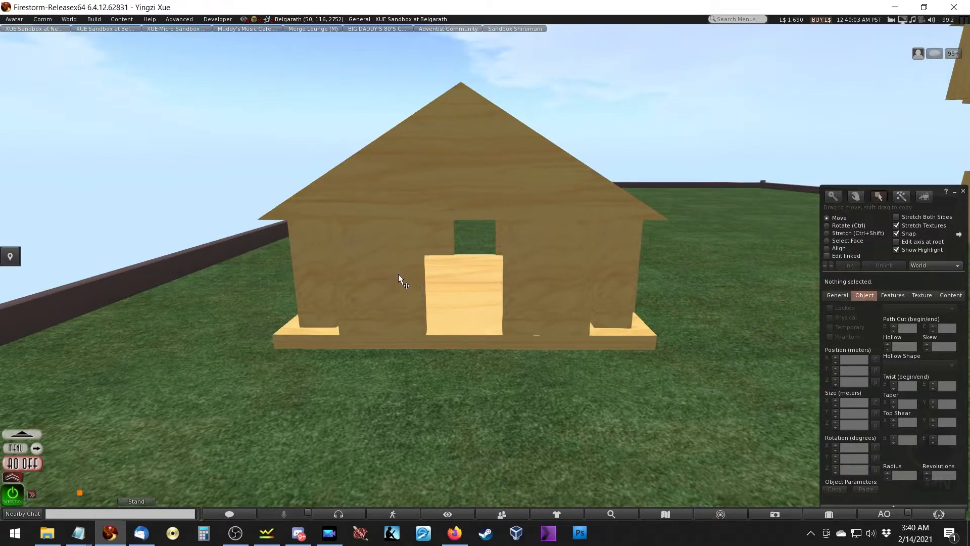
pyautogui.keyDown('alt'); pyautogui.moveTo(362, 275); pyautogui.dragTo(480, 268); pyautogui.keyUp('alt')
pyautogui.click(482, 267)
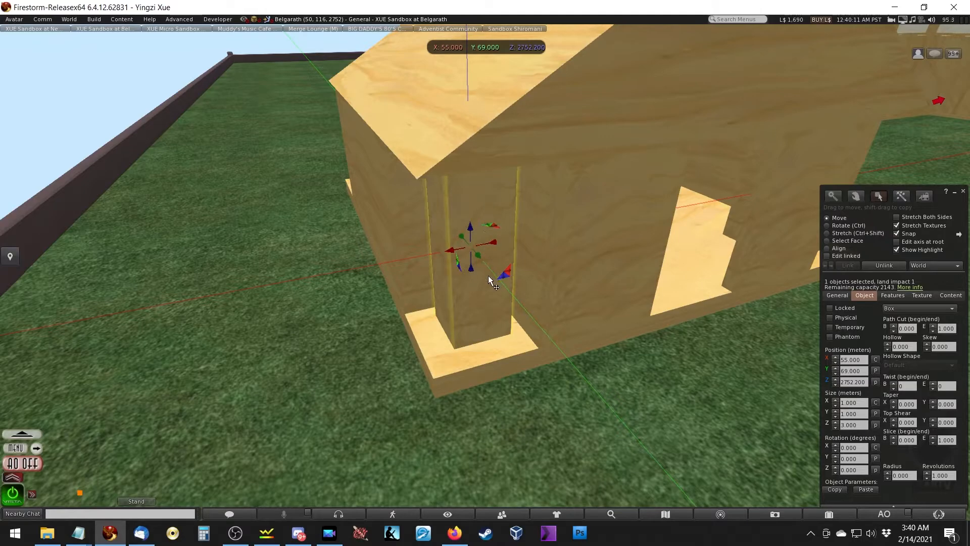
pyautogui.keyDown('alt'); pyautogui.moveTo(495, 308); pyautogui.dragTo(543, 305); pyautogui.keyUp('alt')
pyautogui.keyDown('ctrl'); pyautogui.keyDown('alt'); pyautogui.moveTo(514, 269); pyautogui.dragTo(484, 293); pyautogui.keyUp('alt'); pyautogui.keyUp('ctrl')
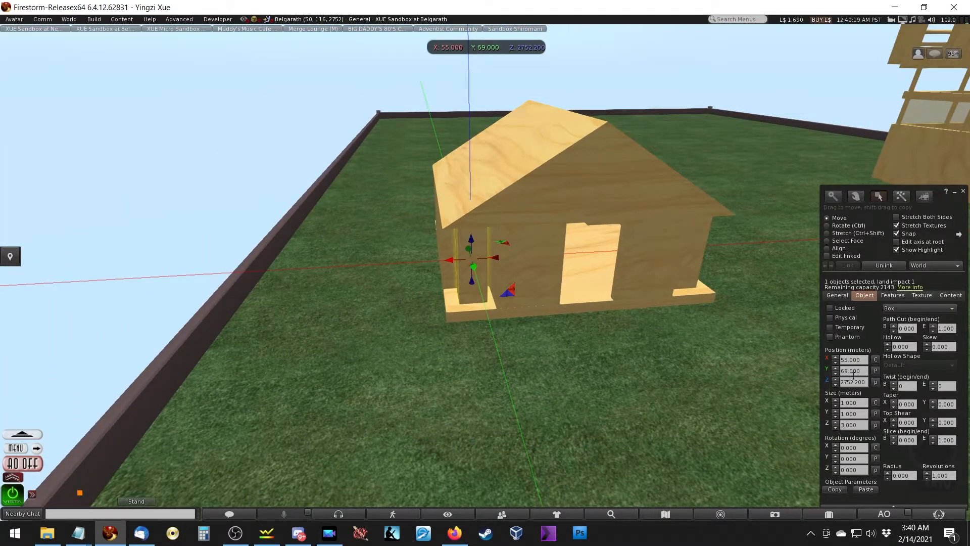
pyautogui.click(456, 262)
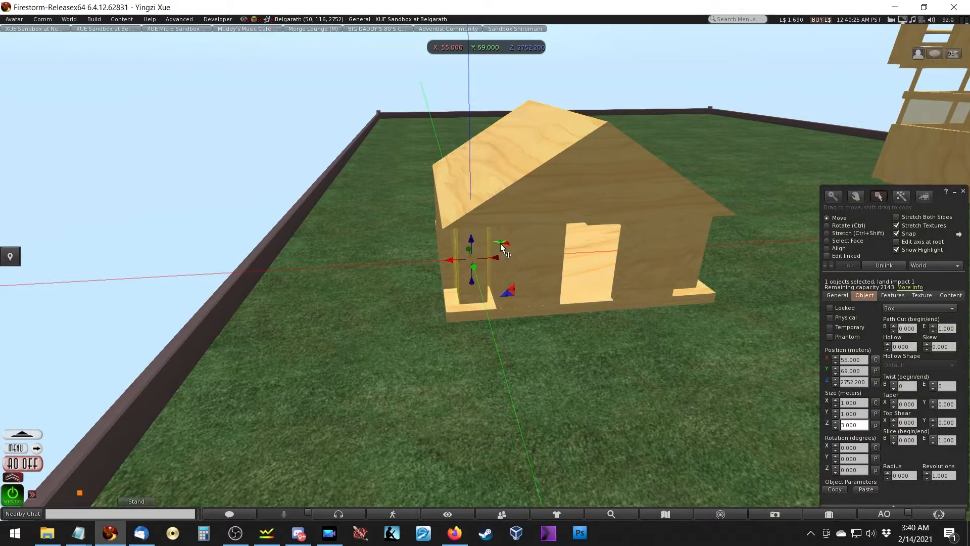
pyautogui.moveTo(504, 245); pyautogui.dragTo(362, 330)
pyautogui.hotkey('ctrl', 'z')
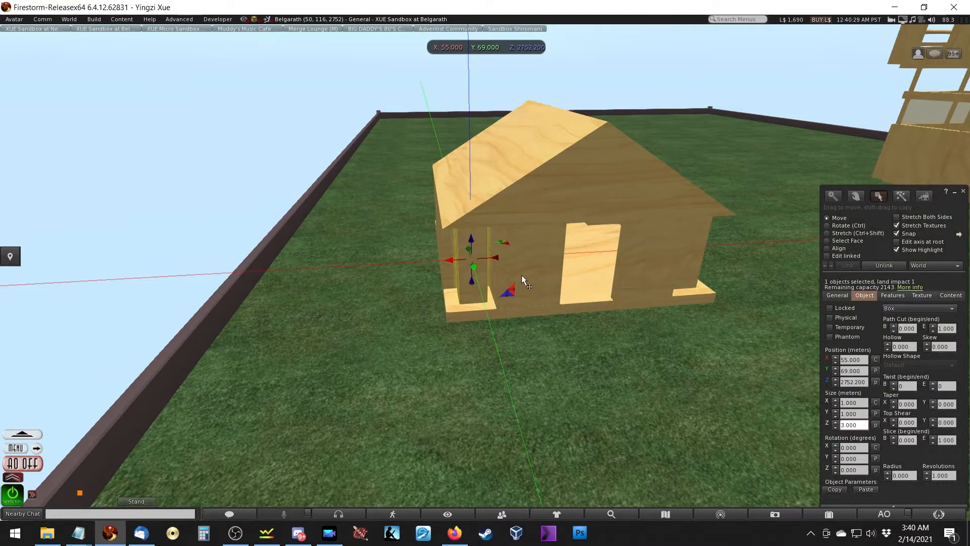
# Step: Create a cylinder on the empty grass away from the house and position it at X 51, Y 44
pyautogui.press('alt')
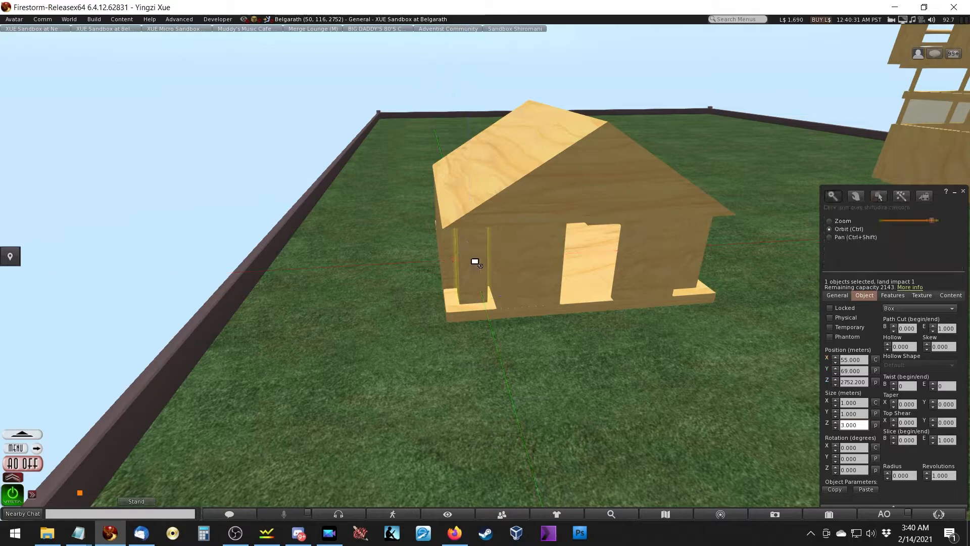
pyautogui.keyDown('ctrl'); pyautogui.keyDown('alt'); pyautogui.moveTo(622, 251); pyautogui.dragTo(387, 275); pyautogui.keyUp('alt'); pyautogui.keyUp('ctrl')
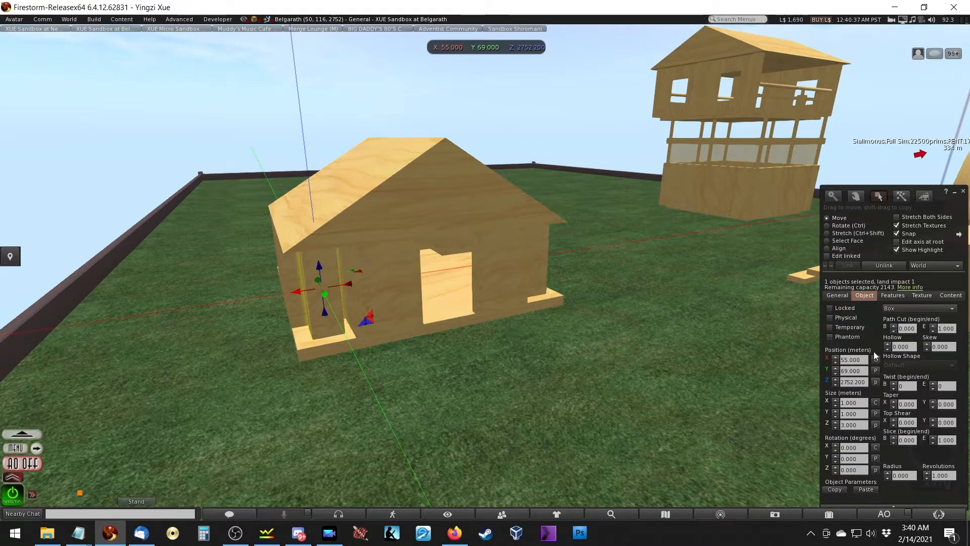
pyautogui.keyDown('ctrl'); pyautogui.keyDown('alt'); pyautogui.moveTo(404, 273); pyautogui.dragTo(484, 273); pyautogui.keyUp('alt'); pyautogui.keyUp('ctrl')
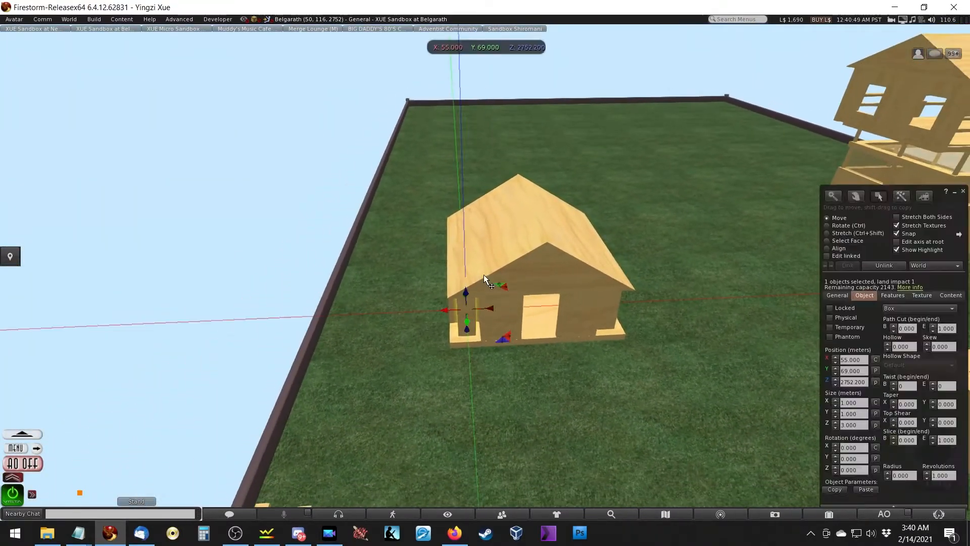
pyautogui.keyDown('ctrl'); pyautogui.keyDown('alt'); pyautogui.moveTo(503, 231); pyautogui.dragTo(488, 116); pyautogui.keyUp('alt'); pyautogui.keyUp('ctrl')
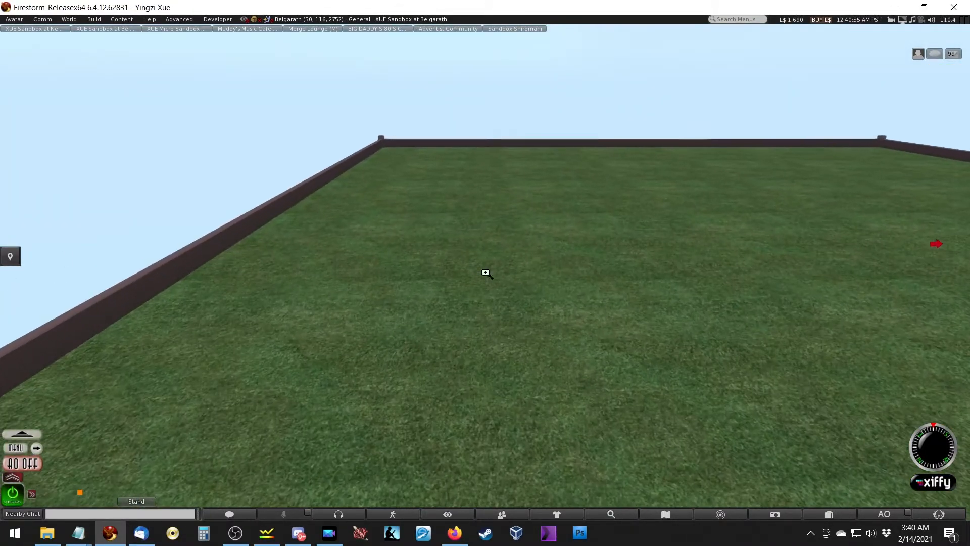
pyautogui.hotkey('ctrl', '4')
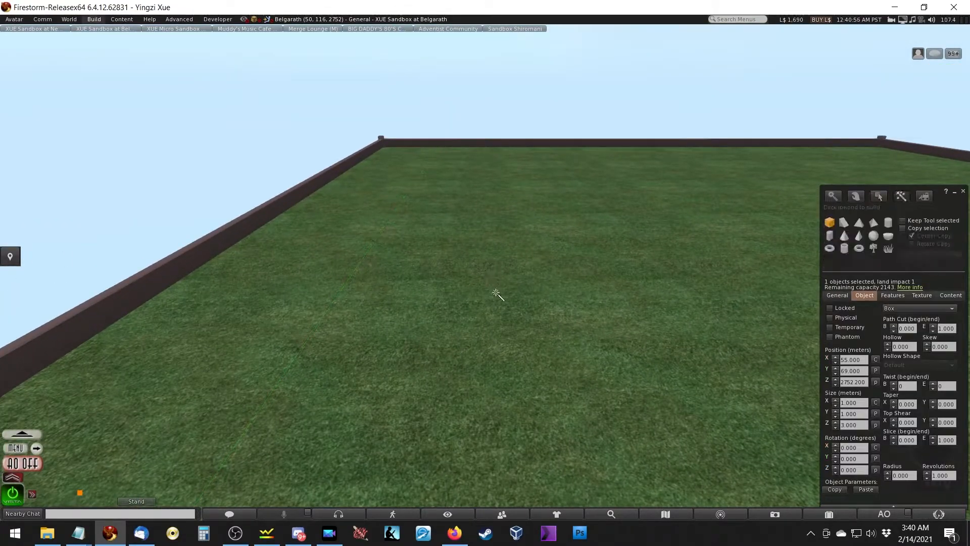
pyautogui.click(888, 223)
pyautogui.click(443, 324)
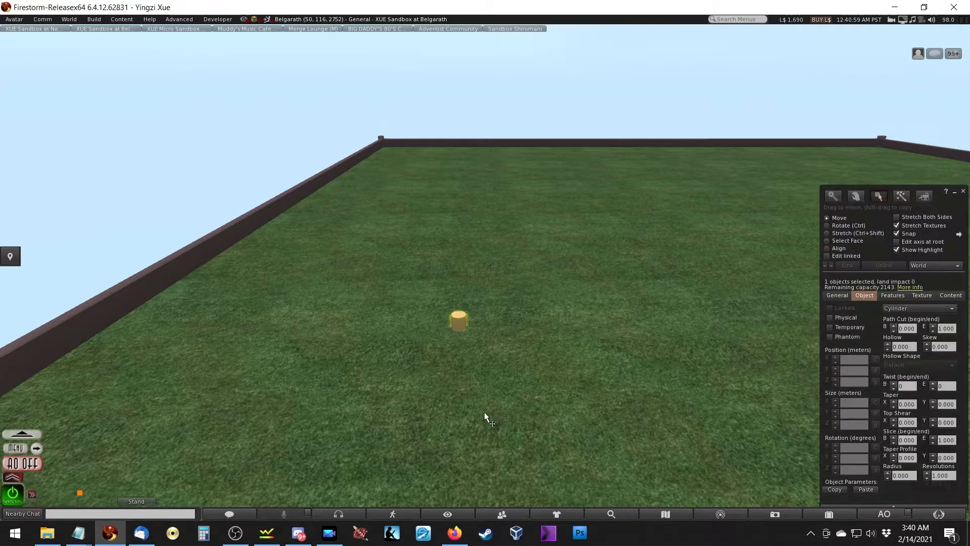
pyautogui.click(867, 359)
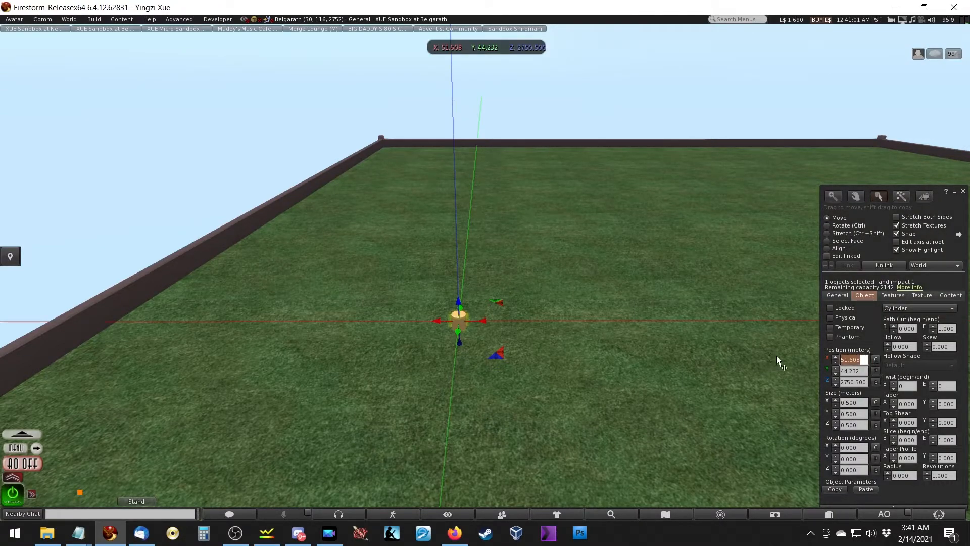
pyautogui.write('51')
pyautogui.press('Tab')
pyautogui.write('44')
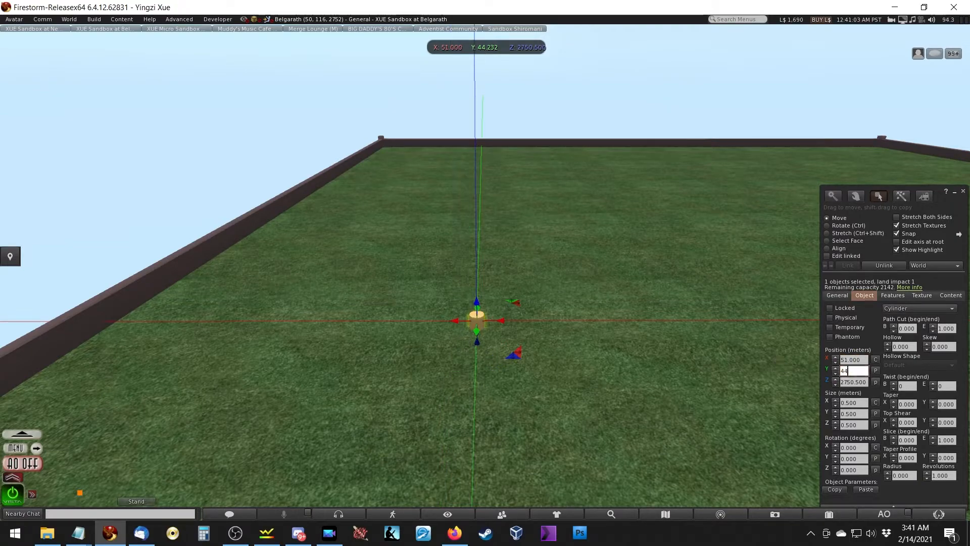
pyautogui.press('Tab')
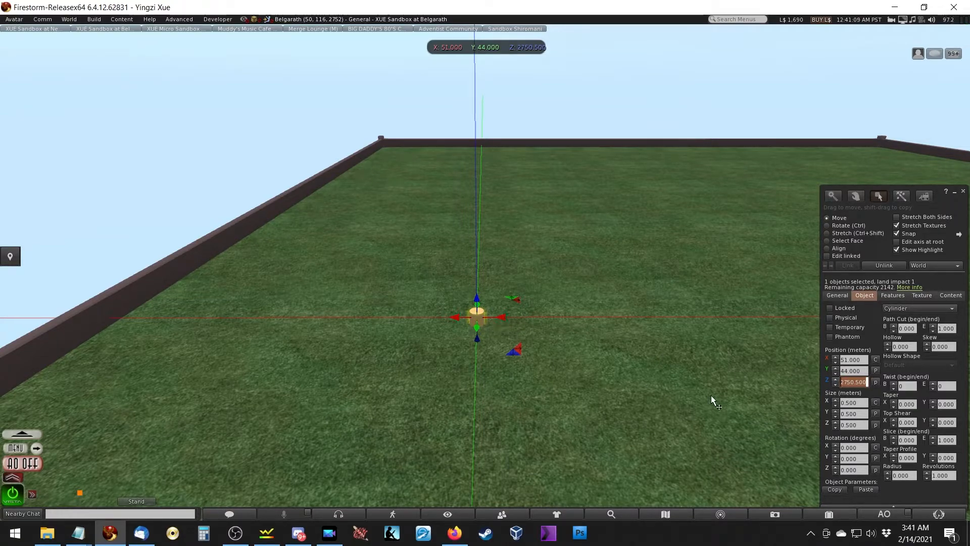
# Step: Size the cylinder to 8 m in X and Y and 0.25 m in Z as a flat round platform
pyautogui.click(860, 402)
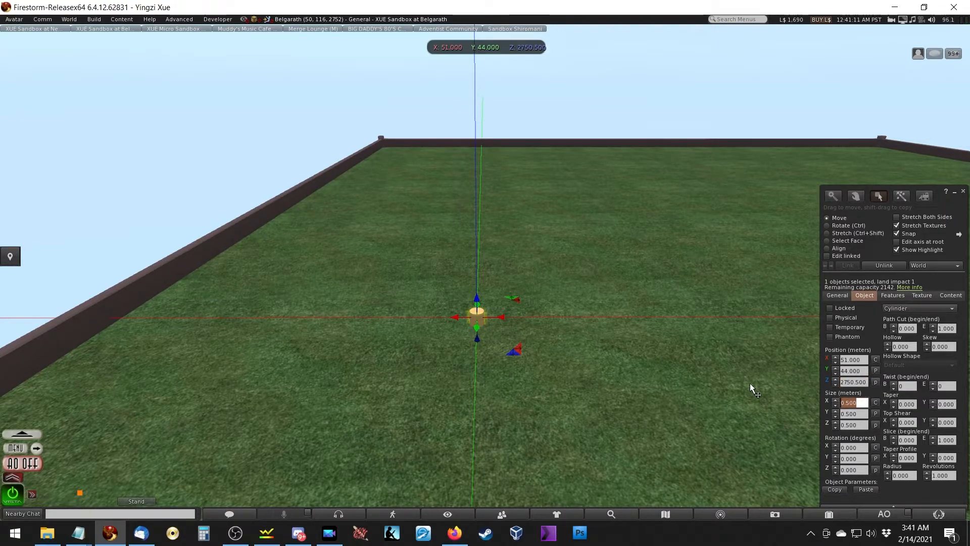
pyautogui.write('8')
pyautogui.press('Tab')
pyautogui.write('8')
pyautogui.press('Tab')
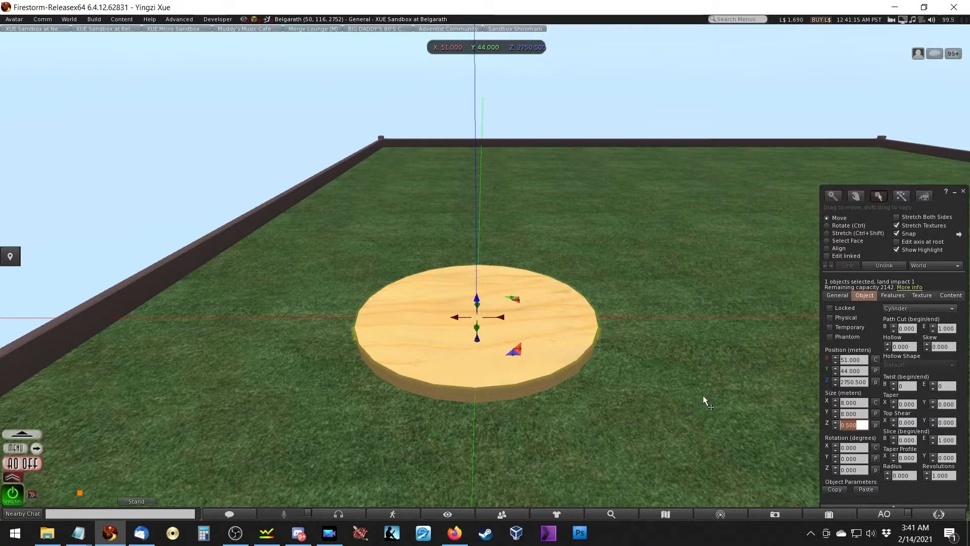
# Step: Duplicate the round platform straight up so the copy rests on the original at Z 2750.625
pyautogui.keyDown('ctrl'); pyautogui.keyDown('alt'); pyautogui.moveTo(494, 330); pyautogui.dragTo(482, 183); pyautogui.keyUp('alt'); pyautogui.keyUp('ctrl')
pyautogui.keyDown('shift'); pyautogui.moveTo(477, 251); pyautogui.dragTo(540, 212); pyautogui.keyUp('shift')
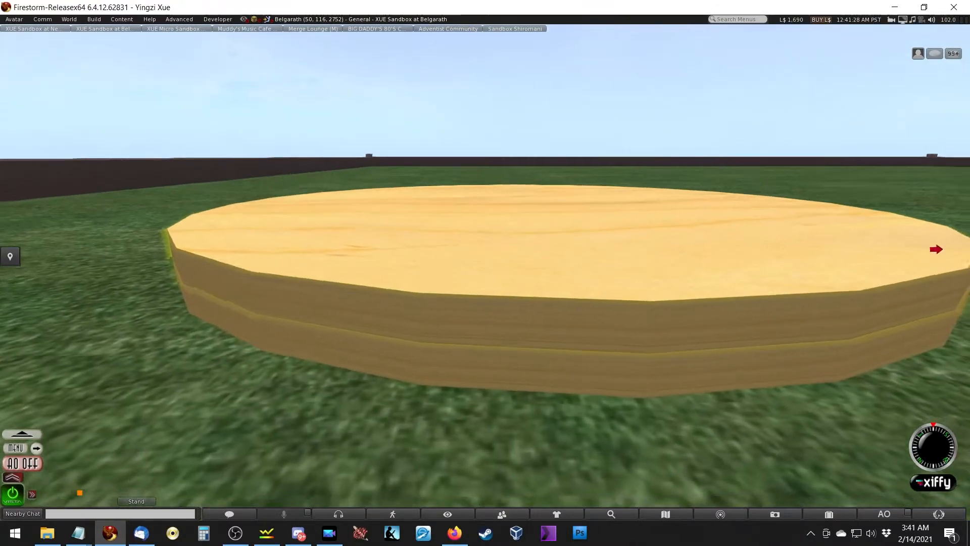
pyautogui.keyDown('ctrl'); pyautogui.keyDown('alt'); pyautogui.moveTo(516, 250); pyautogui.dragTo(635, 224); pyautogui.keyUp('alt'); pyautogui.keyUp('ctrl')
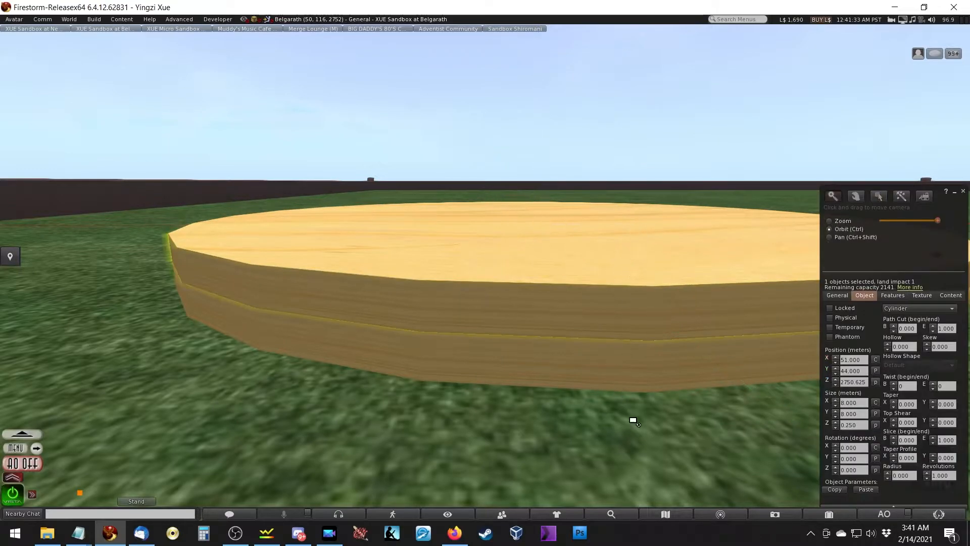
# Step: Shrink the upper disc to 0.2 m in X and Y, making a small post at the platform's centre
pyautogui.click(860, 424)
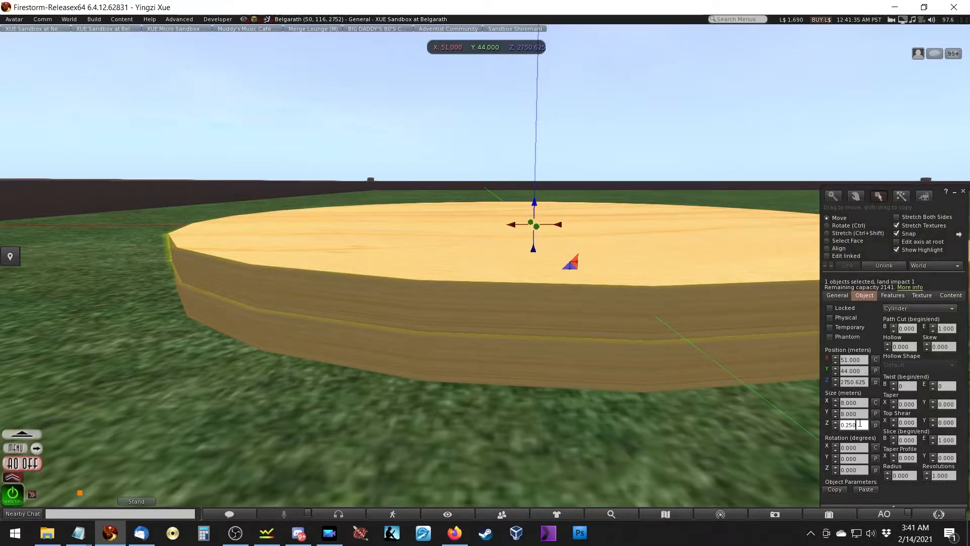
pyautogui.moveTo(860, 403); pyautogui.dragTo(807, 397)
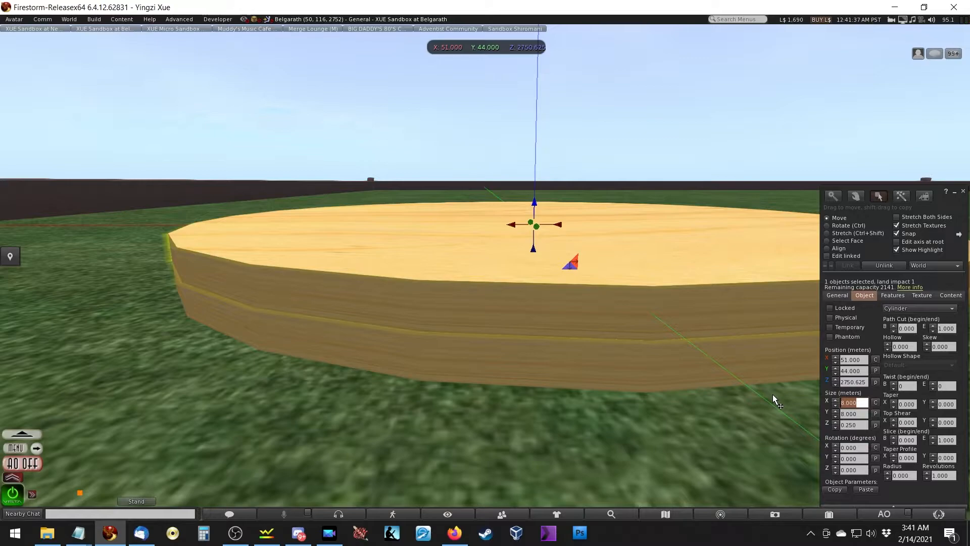
pyautogui.write('0.2')
pyautogui.press('Tab')
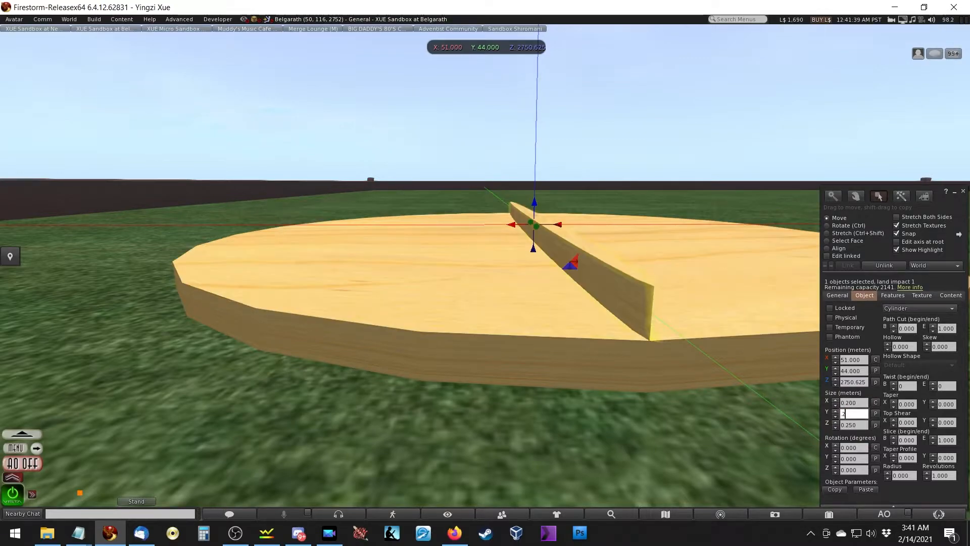
pyautogui.press('Tab')
# Step: Duplicate the centre post along the X axis to both opposite edges of the round platform, one copy at X 54.9
pyautogui.keyDown('ctrl'); pyautogui.keyDown('alt'); pyautogui.moveTo(530, 258); pyautogui.dragTo(491, 268); pyautogui.keyUp('alt'); pyautogui.keyUp('ctrl')
pyautogui.keyDown('ctrl'); pyautogui.keyDown('alt'); pyautogui.moveTo(555, 331); pyautogui.dragTo(550, 393); pyautogui.keyUp('alt'); pyautogui.keyUp('ctrl')
pyautogui.keyDown('shift'); pyautogui.moveTo(429, 214); pyautogui.dragTo(642, 305); pyautogui.keyUp('shift')
pyautogui.click(411, 227)
pyautogui.keyDown('shift'); pyautogui.moveTo(434, 219); pyautogui.dragTo(204, 335); pyautogui.keyUp('shift')
pyautogui.keyDown('ctrl'); pyautogui.keyDown('alt'); pyautogui.moveTo(700, 217); pyautogui.dragTo(489, 270); pyautogui.keyUp('alt'); pyautogui.keyUp('ctrl')
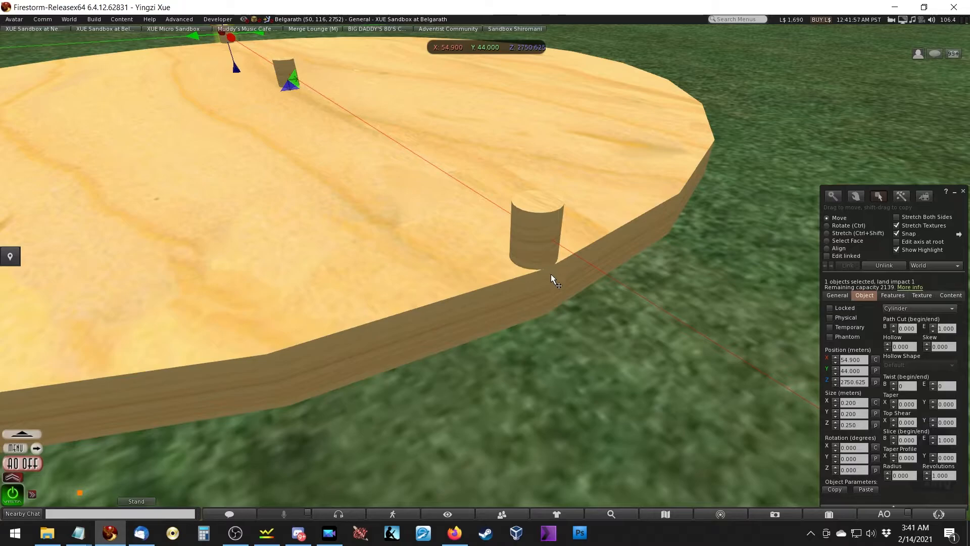
pyautogui.press('Escape')
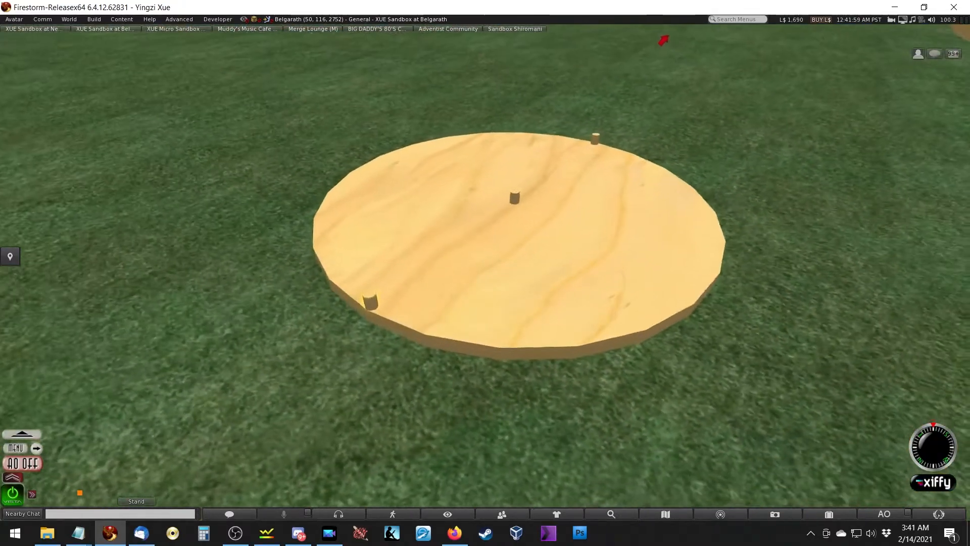
pyautogui.keyDown('ctrl'); pyautogui.keyDown('alt'); pyautogui.moveTo(370, 303); pyautogui.dragTo(417, 290); pyautogui.keyUp('alt'); pyautogui.keyUp('ctrl')
pyautogui.keyDown('alt'); pyautogui.moveTo(552, 255); pyautogui.dragTo(486, 271); pyautogui.keyUp('alt')
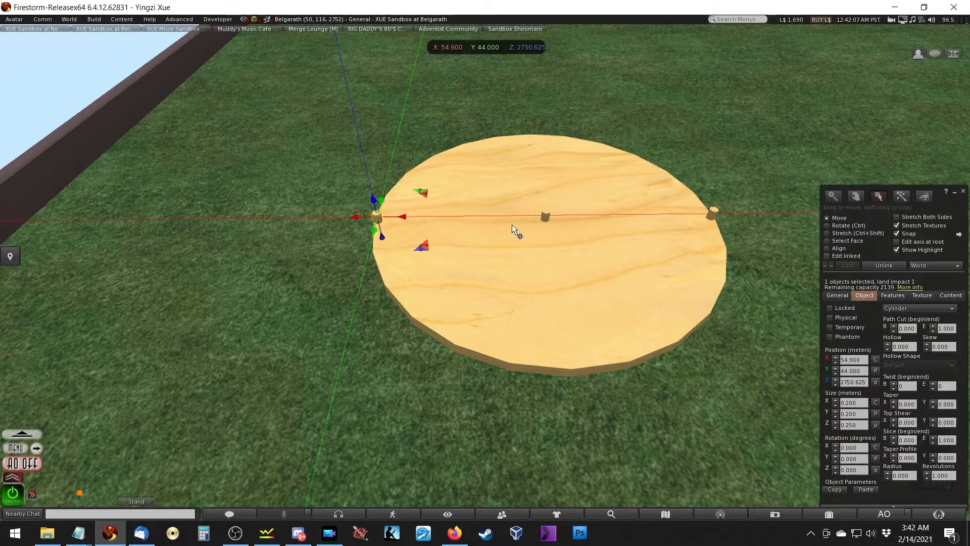
# Step: Compare the combined X extent of the centre post with each of the two opposite edge posts
pyautogui.click(545, 221)
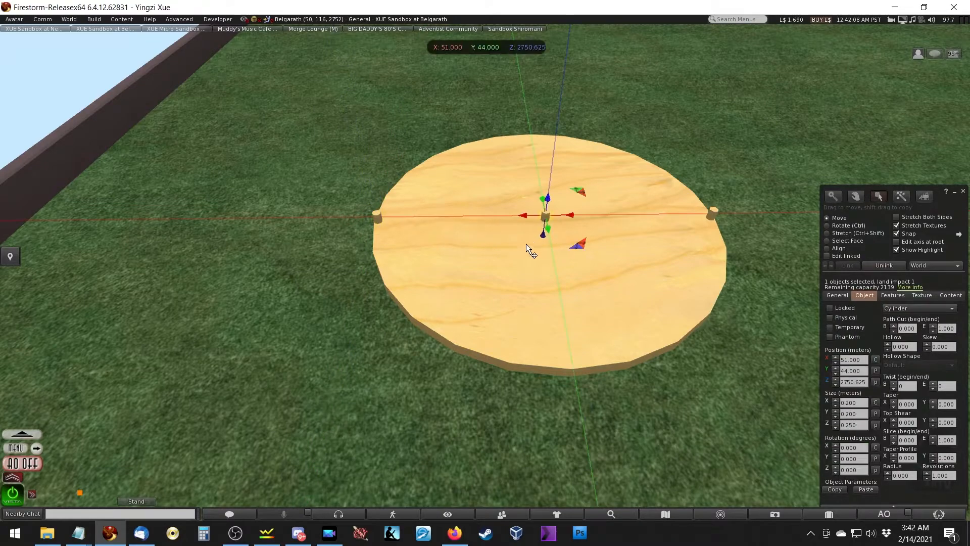
pyautogui.keyDown('shift'); pyautogui.click(377, 216); pyautogui.keyUp('shift')
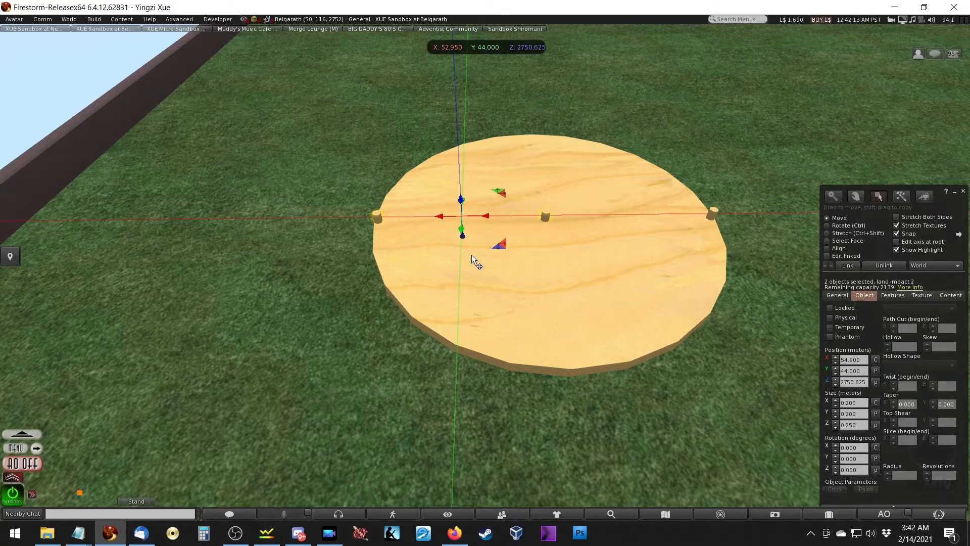
pyautogui.hotkey('ctrl', 'shift')
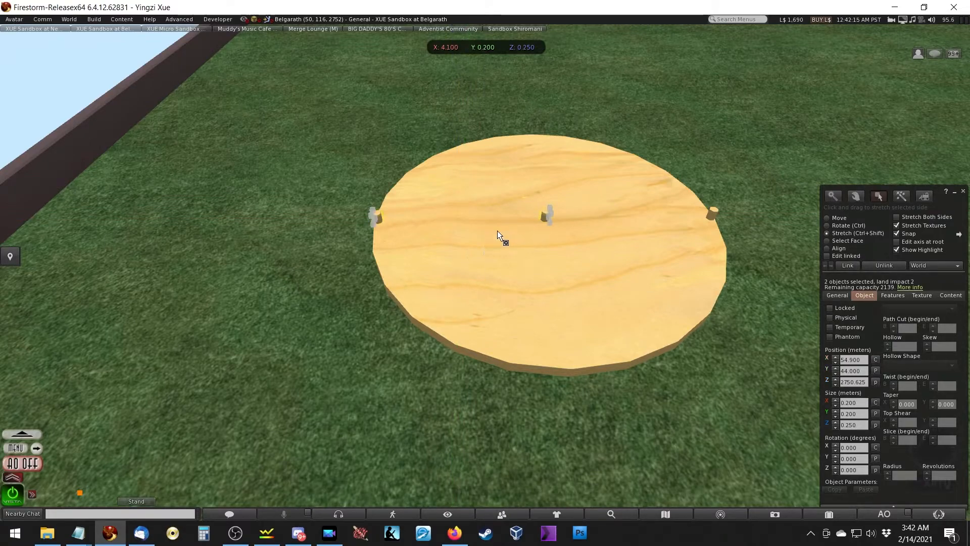
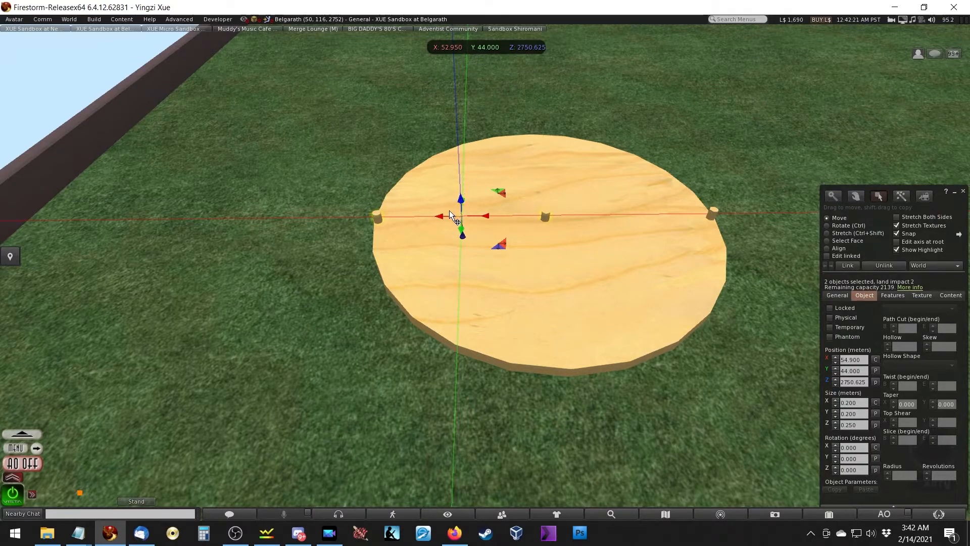
pyautogui.hotkey('ctrl', 'shift')
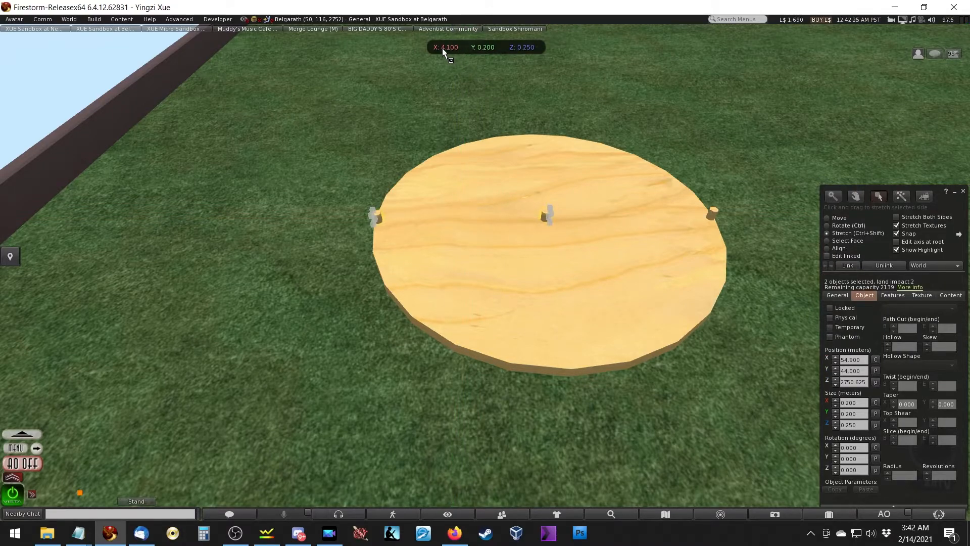
pyautogui.click(712, 212)
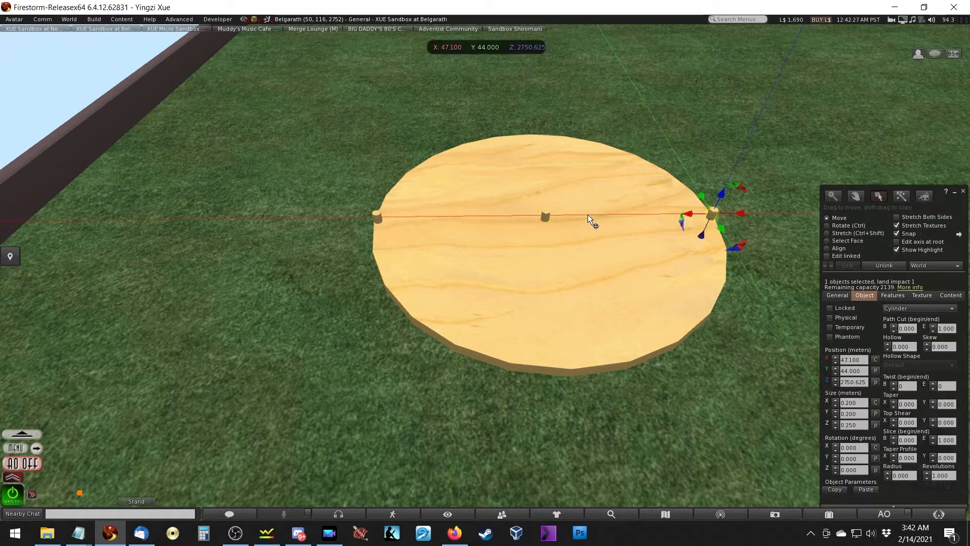
pyautogui.keyDown('shift'); pyautogui.click(547, 215); pyautogui.keyUp('shift')
pyautogui.hotkey('ctrl', 'shift')
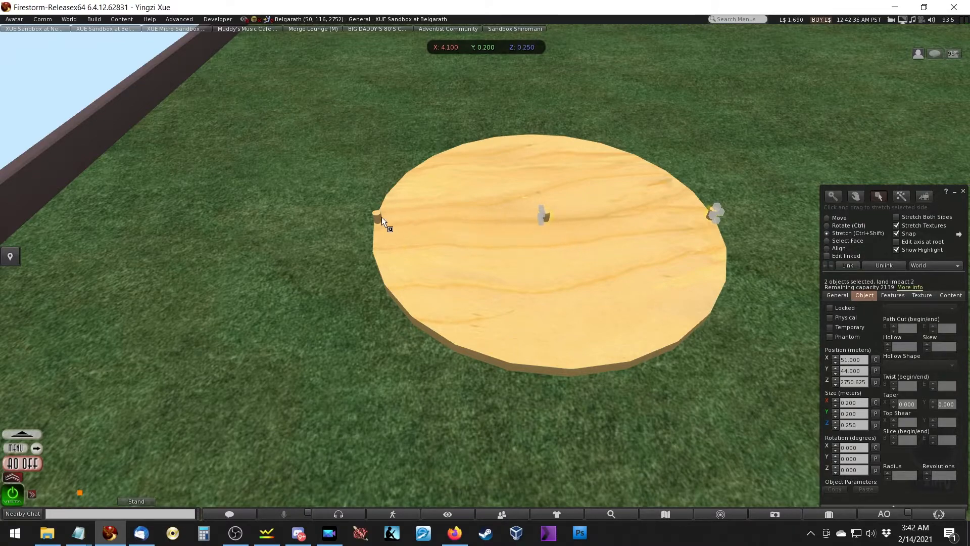
# Step: Delete the small post at the centre of the round platform
pyautogui.click(552, 209)
pyautogui.moveTo(534, 210); pyautogui.dragTo(572, 244)
pyautogui.press('Delete')
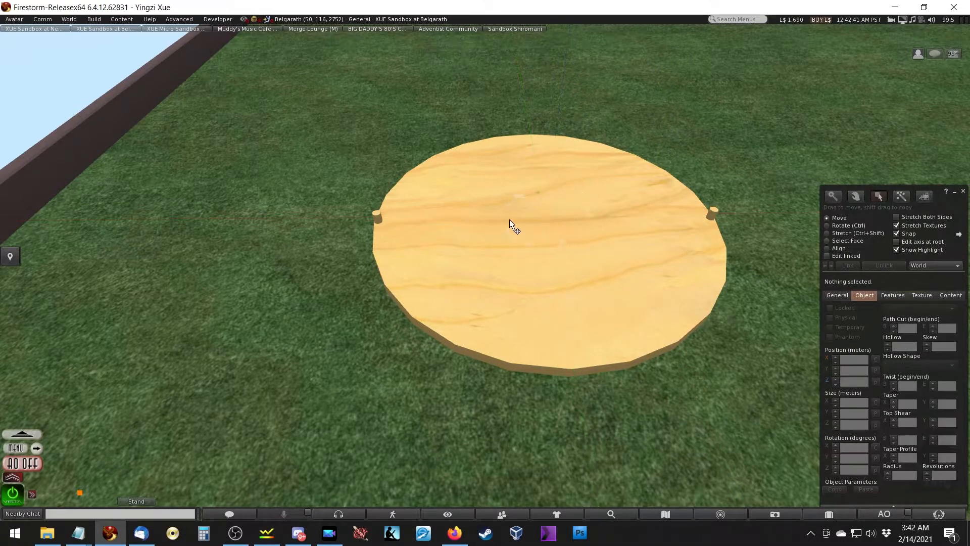
# Step: Copy both opposite edge posts in place and rotate the selected pair 22.5 degrees about Z around the platform's centre
pyautogui.click(377, 212)
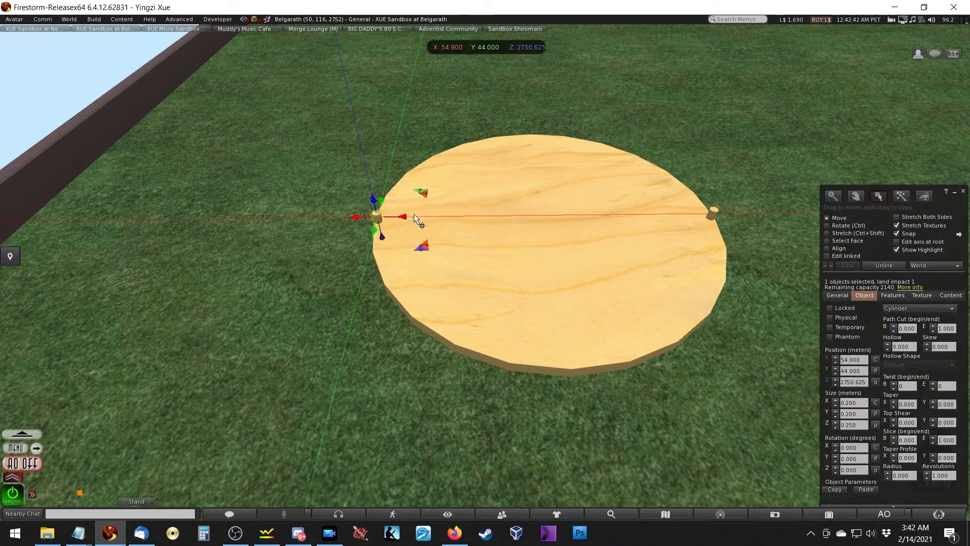
pyautogui.keyDown('shift'); pyautogui.click(713, 213); pyautogui.keyUp('shift')
pyautogui.keyDown('shift'); pyautogui.moveTo(571, 215); pyautogui.dragTo(675, 216); pyautogui.keyUp('shift')
pyautogui.hotkey('ctrl', 'z')
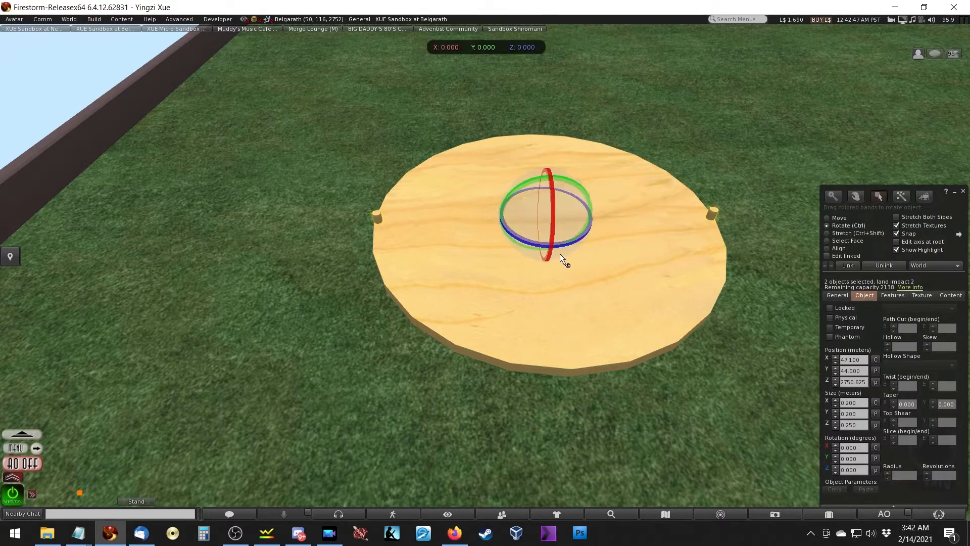
pyautogui.moveTo(536, 246); pyautogui.dragTo(647, 342)
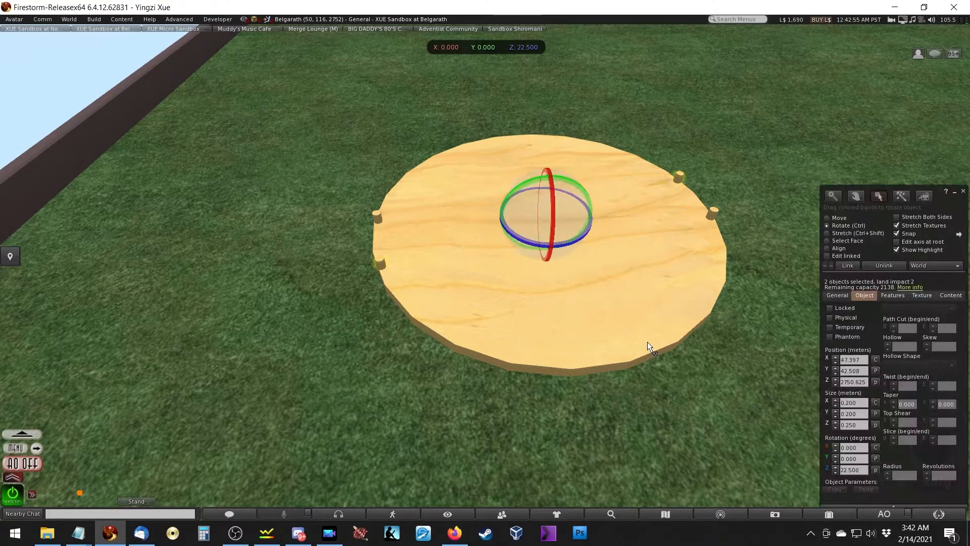
# Step: Copy the rotated post pair in place and turn the selected pair to 45 degrees about Z
pyautogui.keyDown('shift'); pyautogui.moveTo(566, 217); pyautogui.dragTo(642, 226); pyautogui.keyUp('shift')
pyautogui.hotkey('ctrl', 'z')
pyautogui.keyDown('ctrl'); pyautogui.moveTo(566, 247); pyautogui.dragTo(687, 298); pyautogui.keyUp('ctrl')
pyautogui.press('Escape')
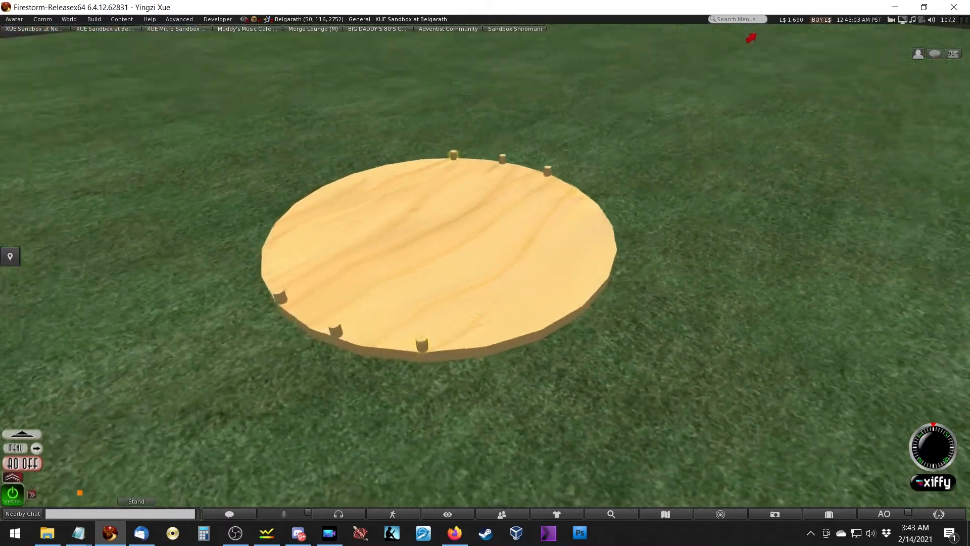
# Step: Copy the 45-degree post pair in place and rotate the selected pair one more even increment about Z along the platform's edge
pyautogui.keyDown('ctrl'); pyautogui.keyDown('alt'); pyautogui.moveTo(484, 265); pyautogui.dragTo(528, 255); pyautogui.keyUp('alt'); pyautogui.keyUp('ctrl')
pyautogui.keyDown('ctrl'); pyautogui.keyDown('alt'); pyautogui.moveTo(384, 281); pyautogui.dragTo(555, 232); pyautogui.keyUp('alt'); pyautogui.keyUp('ctrl')
pyautogui.keyDown('ctrl'); pyautogui.keyDown('alt'); pyautogui.moveTo(459, 272); pyautogui.dragTo(348, 392); pyautogui.keyUp('alt'); pyautogui.keyUp('ctrl')
pyautogui.keyDown('ctrl'); pyautogui.keyDown('alt'); pyautogui.moveTo(566, 249); pyautogui.dragTo(474, 271); pyautogui.keyUp('alt'); pyautogui.keyUp('ctrl')
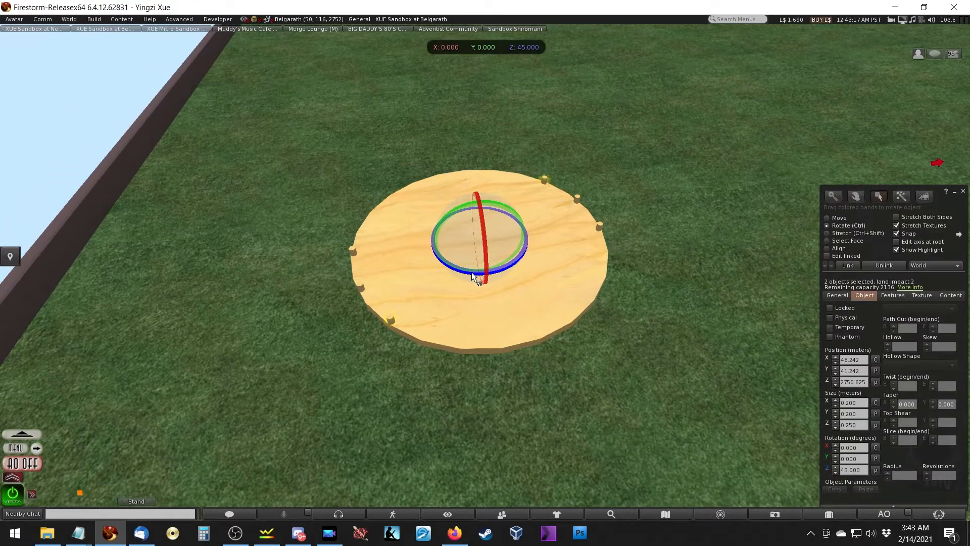
pyautogui.keyDown('ctrl'); pyautogui.moveTo(482, 270); pyautogui.dragTo(371, 339); pyautogui.keyUp('ctrl')
pyautogui.keyDown('shift'); pyautogui.moveTo(500, 237); pyautogui.dragTo(566, 229); pyautogui.keyUp('shift')
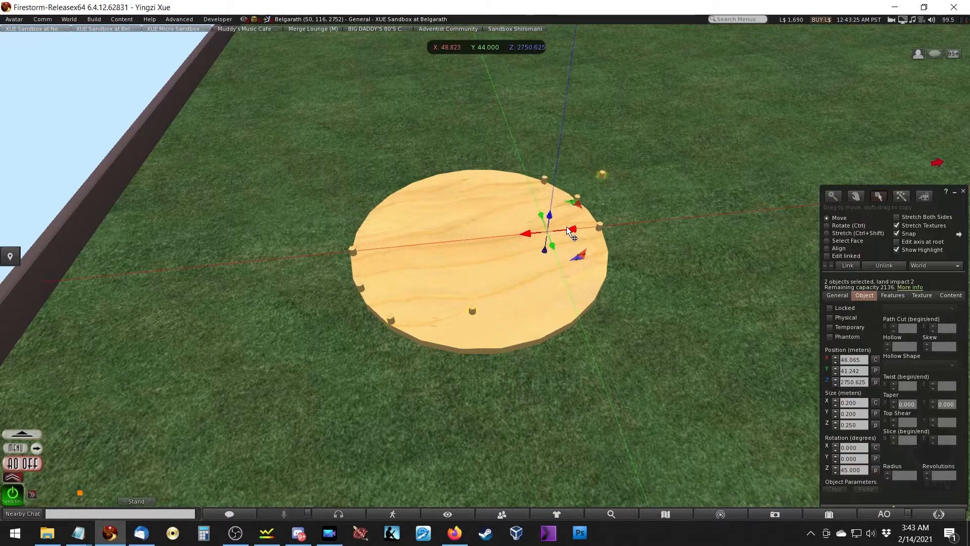
pyautogui.hotkey('ctrl', 'z')
pyautogui.keyDown('ctrl'); pyautogui.moveTo(475, 271); pyautogui.dragTo(443, 356); pyautogui.keyUp('ctrl')
# Step: Duplicate the round platform straight up to Z 2752.650 and change the copy's shape to Torus
pyautogui.keyDown('ctrl'); pyautogui.keyDown('alt'); pyautogui.moveTo(492, 312); pyautogui.dragTo(423, 306); pyautogui.keyUp('alt'); pyautogui.keyUp('ctrl')
pyautogui.click(424, 306)
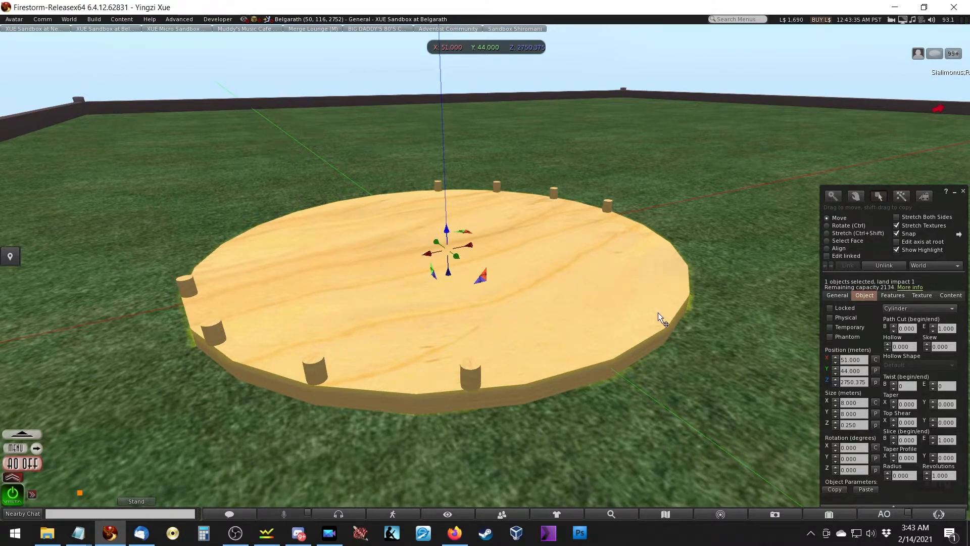
pyautogui.click(892, 308)
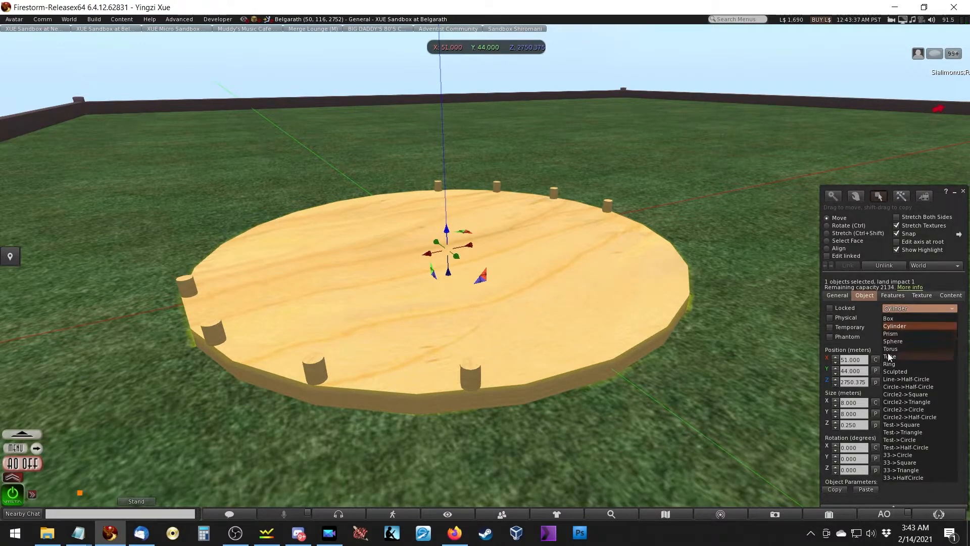
pyautogui.click(671, 269)
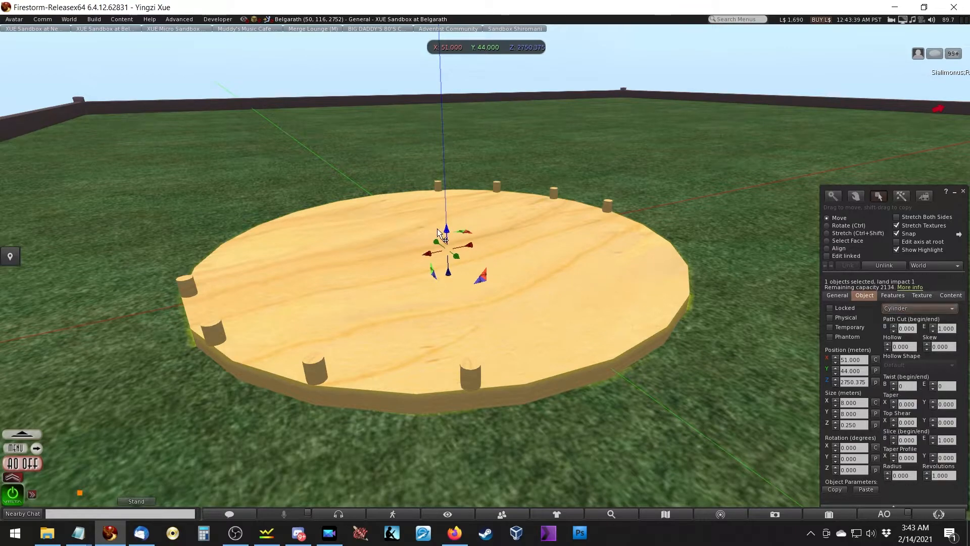
pyautogui.keyDown('shift'); pyautogui.moveTo(447, 231); pyautogui.dragTo(480, 104); pyautogui.keyUp('shift')
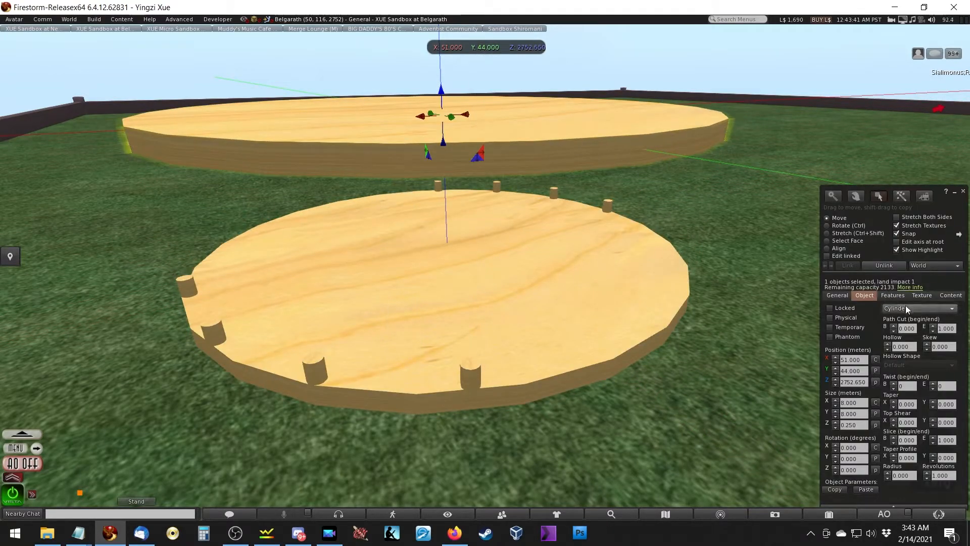
pyautogui.click(904, 308)
pyautogui.click(893, 348)
# Step: Resize the torus to 8 m in Z and 0.1 m in X so it lies flat above the platform
pyautogui.keyDown('ctrl'); pyautogui.keyDown('alt'); pyautogui.moveTo(507, 167); pyautogui.dragTo(485, 272); pyautogui.keyUp('alt'); pyautogui.keyUp('ctrl')
pyautogui.keyDown('ctrl'); pyautogui.keyDown('alt'); pyautogui.moveTo(304, 238); pyautogui.dragTo(566, 260); pyautogui.keyUp('alt'); pyautogui.keyUp('ctrl')
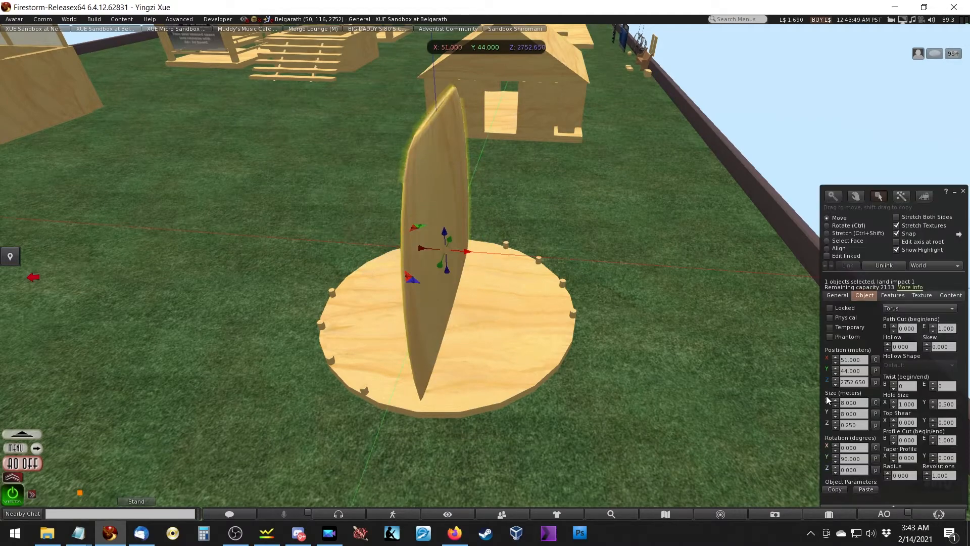
pyautogui.click(854, 423)
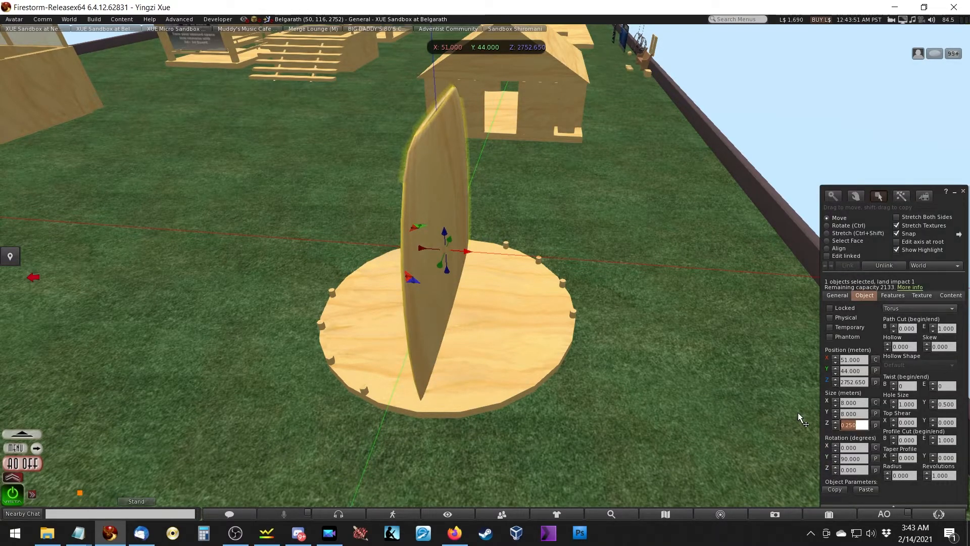
pyautogui.press('Tab')
pyautogui.hotkey('shift', 'Tab')
pyautogui.hotkey('shift', 'Tab')
pyautogui.hotkey('shift', 'Tab')
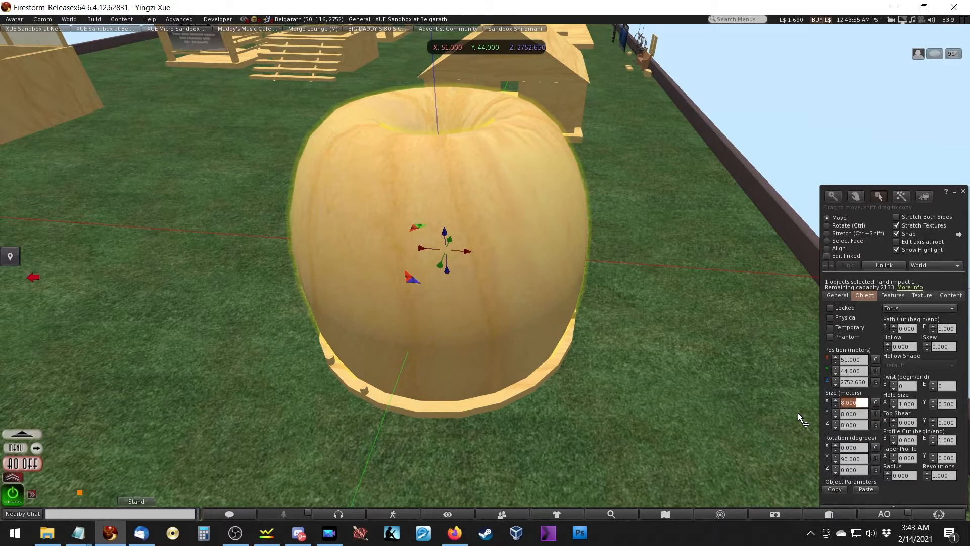
pyautogui.press('BackSpace')
pyautogui.write('.1')
pyautogui.press('Return')
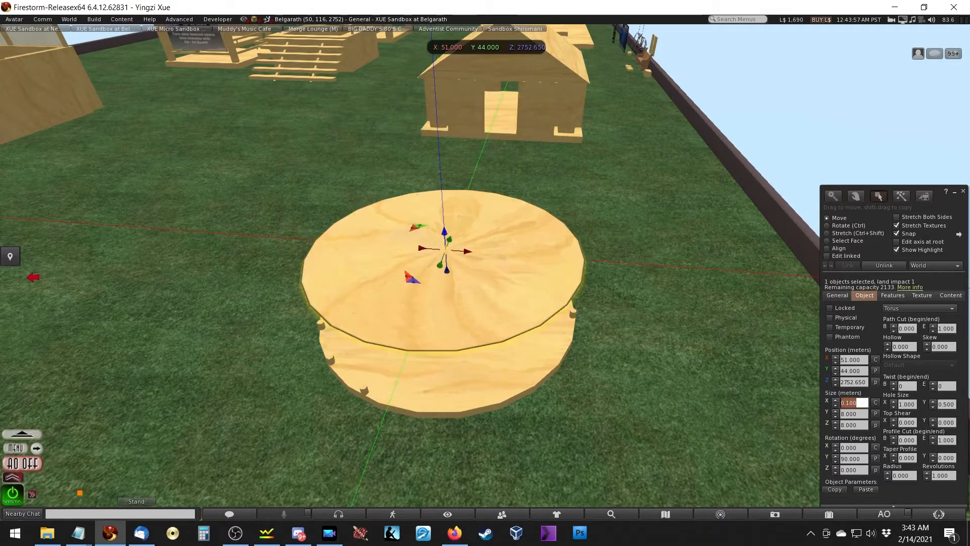
# Step: Reduce the torus's Hole Size Y to 0.05 to turn the disc into a thin ring
pyautogui.keyDown('ctrl'); pyautogui.keyDown('alt'); pyautogui.moveTo(462, 277); pyautogui.dragTo(485, 272); pyautogui.keyUp('alt'); pyautogui.keyUp('ctrl')
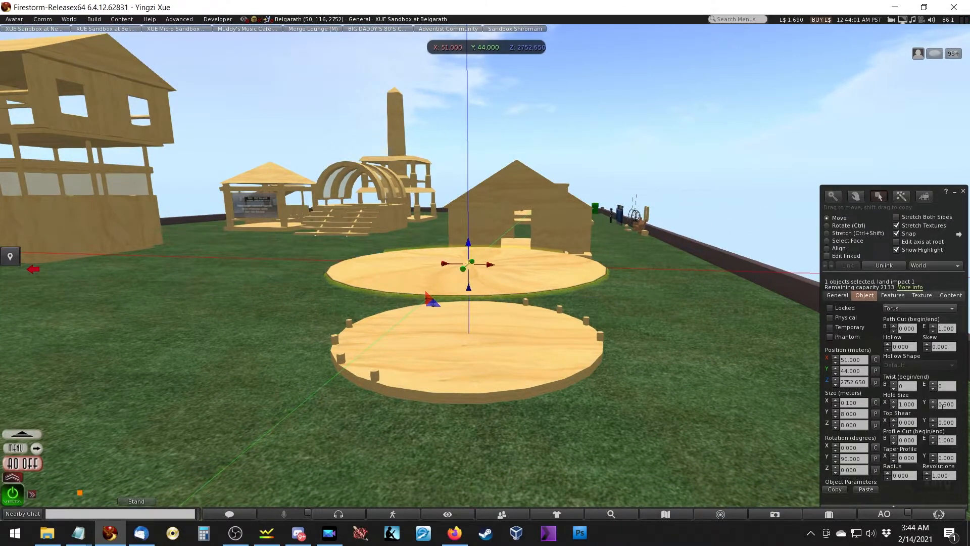
pyautogui.moveTo(932, 407); pyautogui.dragTo(932, 407)
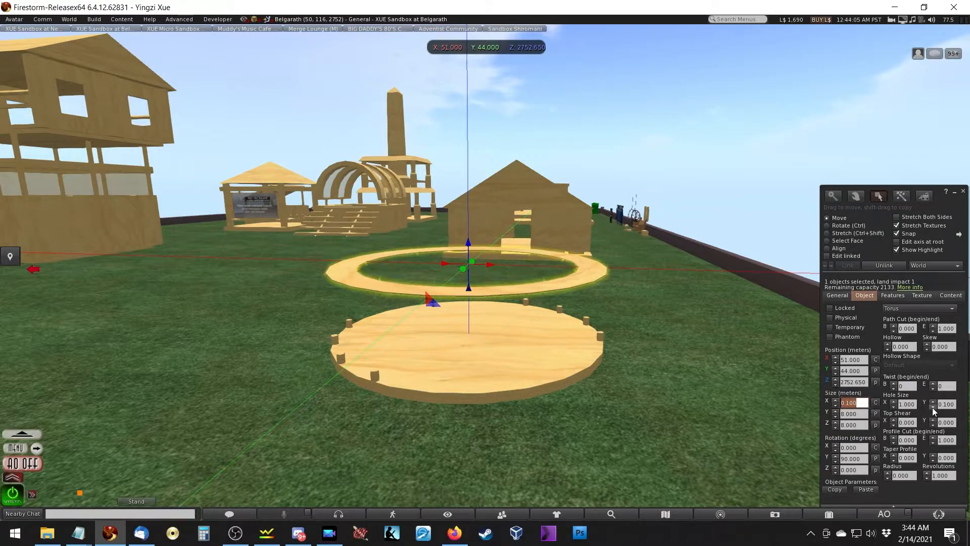
pyautogui.hotkey('ctrl', 'b')
pyautogui.moveTo(638, 321)
pyautogui.keyDown('ctrl'); pyautogui.keyDown('alt'); pyautogui.mouseDown()
pyautogui.moveTo(639, 345)
pyautogui.moveTo(639, 321)
pyautogui.mouseUp(); pyautogui.keyUp('alt'); pyautogui.keyUp('ctrl')
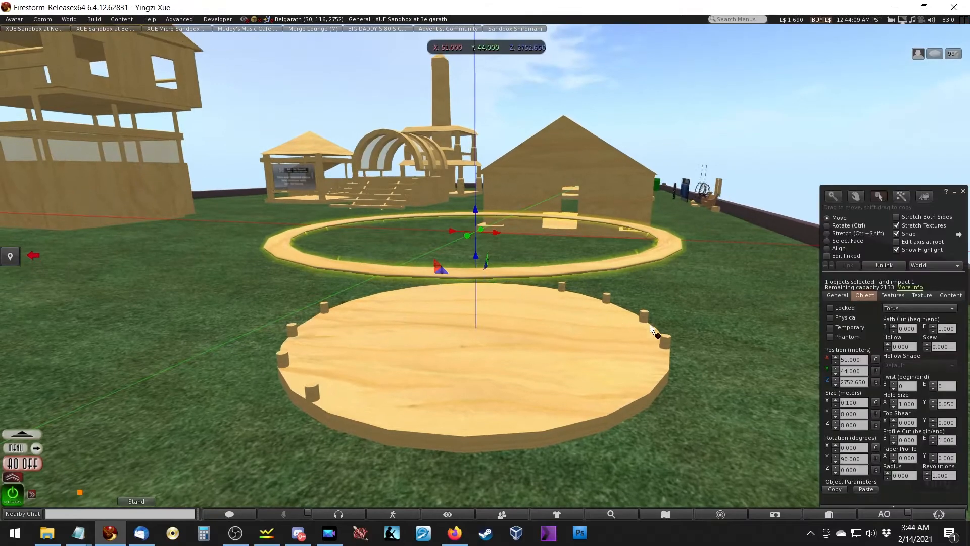
# Step: Try lowering the ring's Hole Size X to 0.05 and inspect its profile from below
pyautogui.click(893, 407)
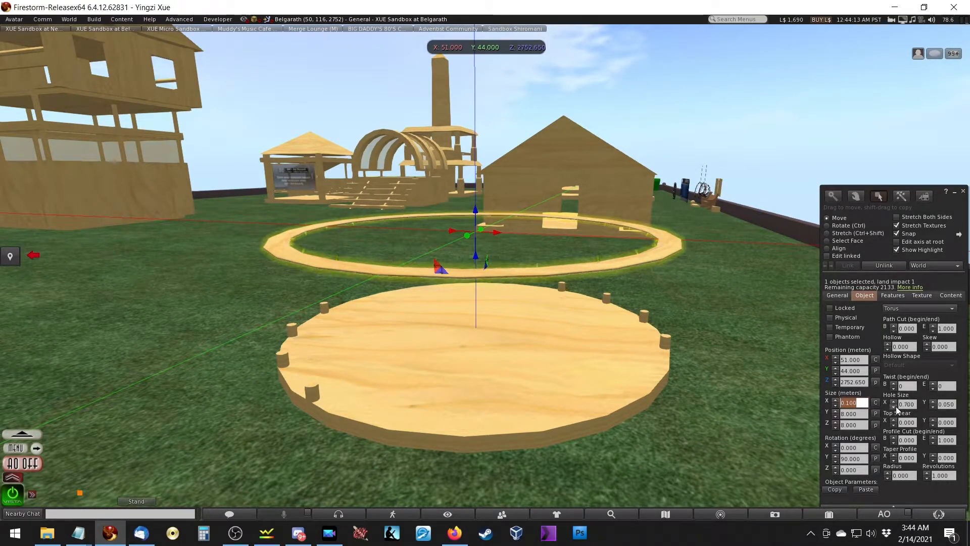
pyautogui.click(894, 407)
pyautogui.press('alt')
pyautogui.keyDown('alt'); pyautogui.moveTo(503, 279); pyautogui.dragTo(614, 361); pyautogui.keyUp('alt')
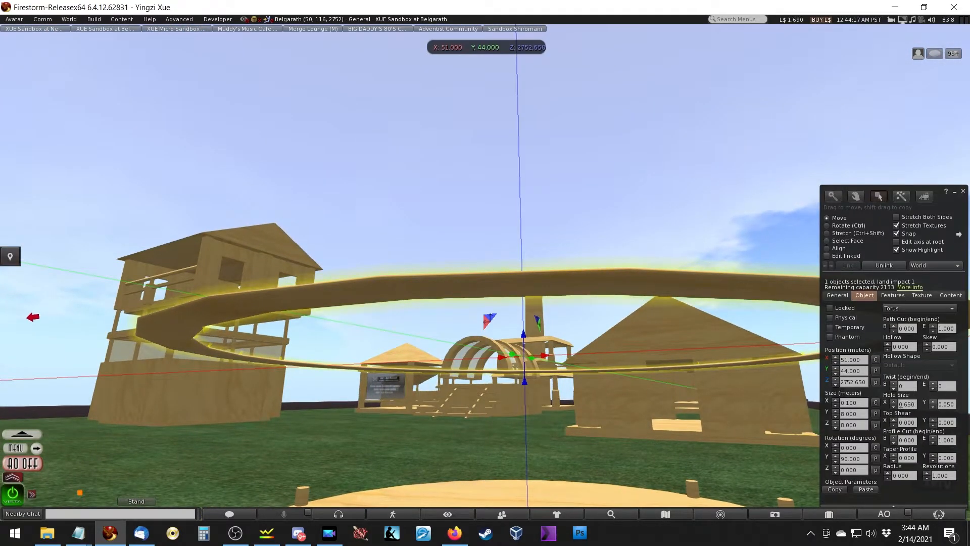
pyautogui.click(893, 406)
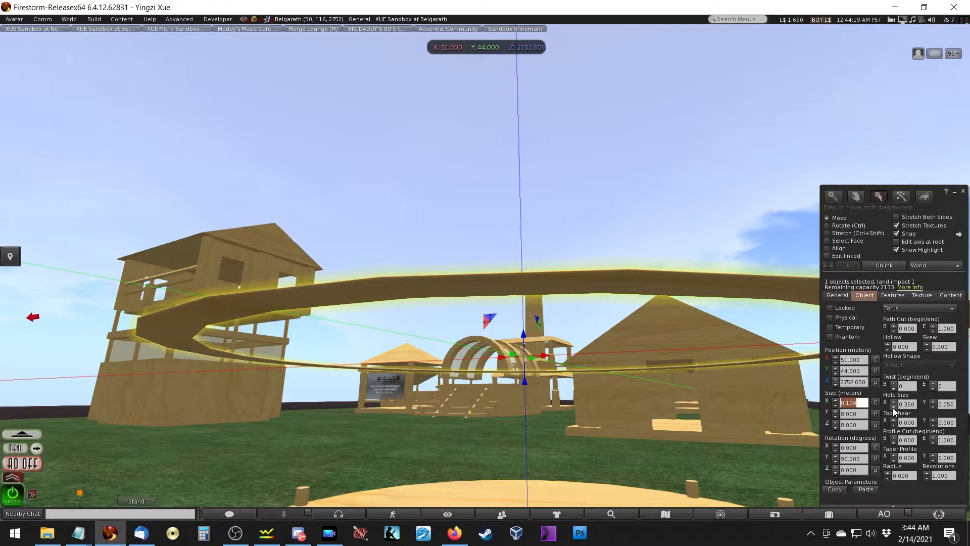
pyautogui.click(892, 408)
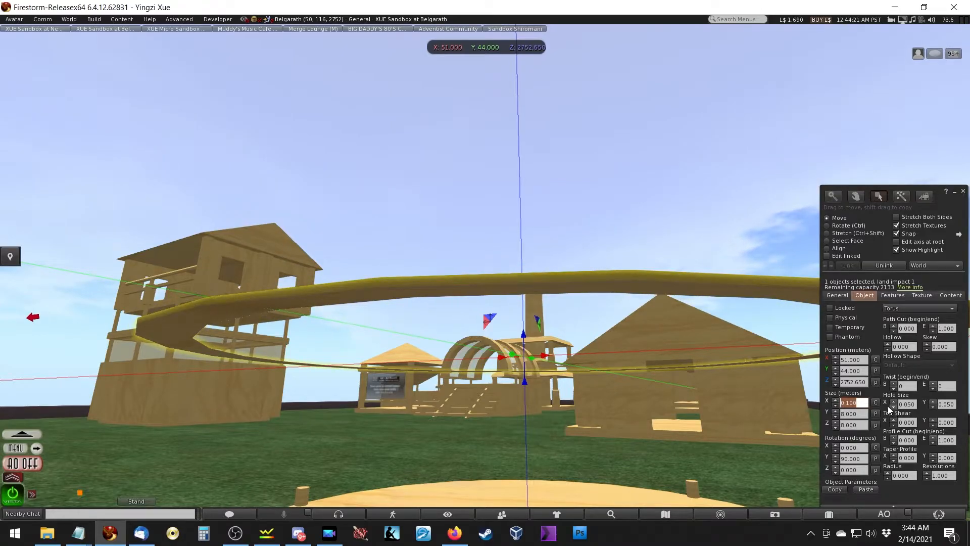
pyautogui.press('alt')
pyautogui.keyDown('ctrl'); pyautogui.keyDown('alt'); pyautogui.moveTo(668, 330); pyautogui.dragTo(439, 243); pyautogui.keyUp('alt'); pyautogui.keyUp('ctrl')
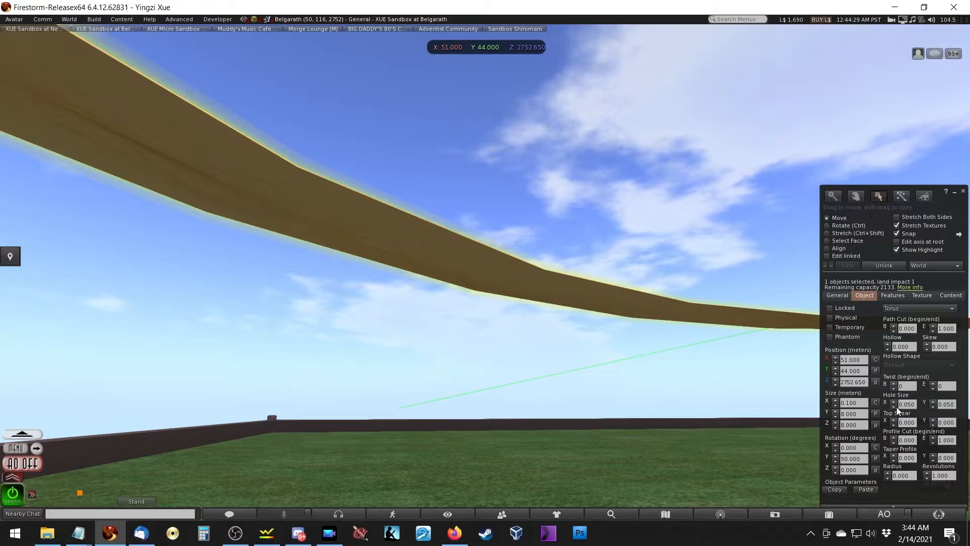
# Step: Raise the ring's Hole Size X to 0.6, trying smaller values and checking the rim's profile from several angles
pyautogui.click(893, 402)
pyautogui.click(893, 402)
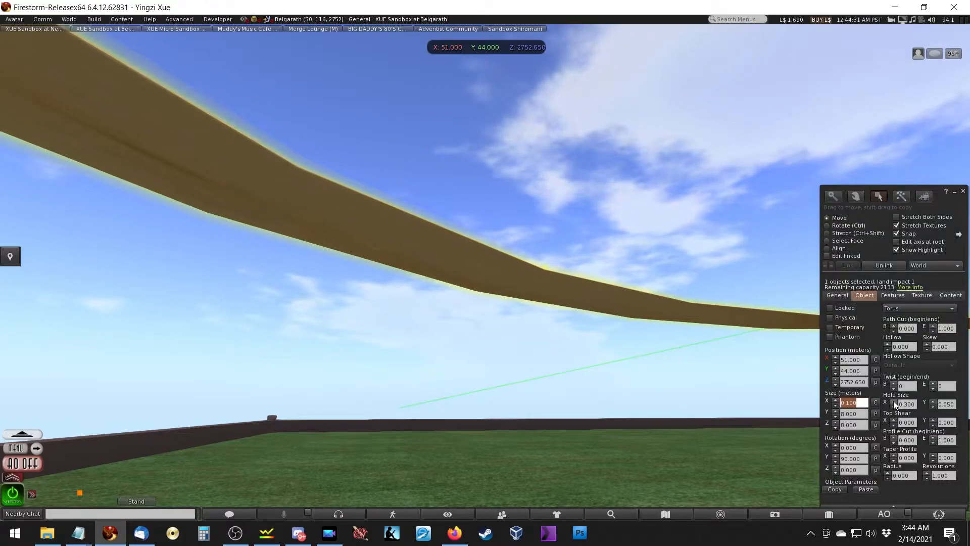
pyautogui.hotkey('ctrl', 'alt')
pyautogui.keyDown('ctrl'); pyautogui.keyDown('alt'); pyautogui.moveTo(398, 256); pyautogui.dragTo(568, 192); pyautogui.keyUp('alt'); pyautogui.keyUp('ctrl')
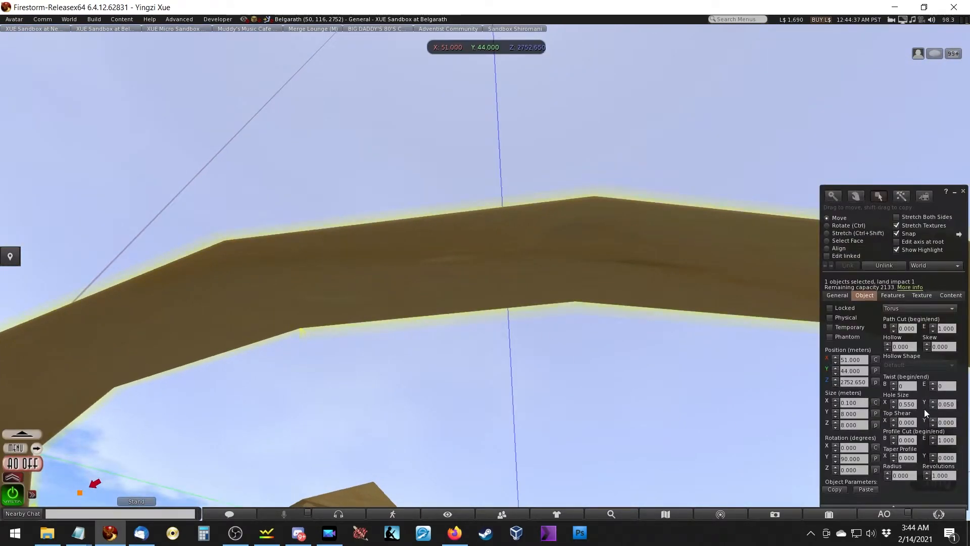
pyautogui.click(893, 407)
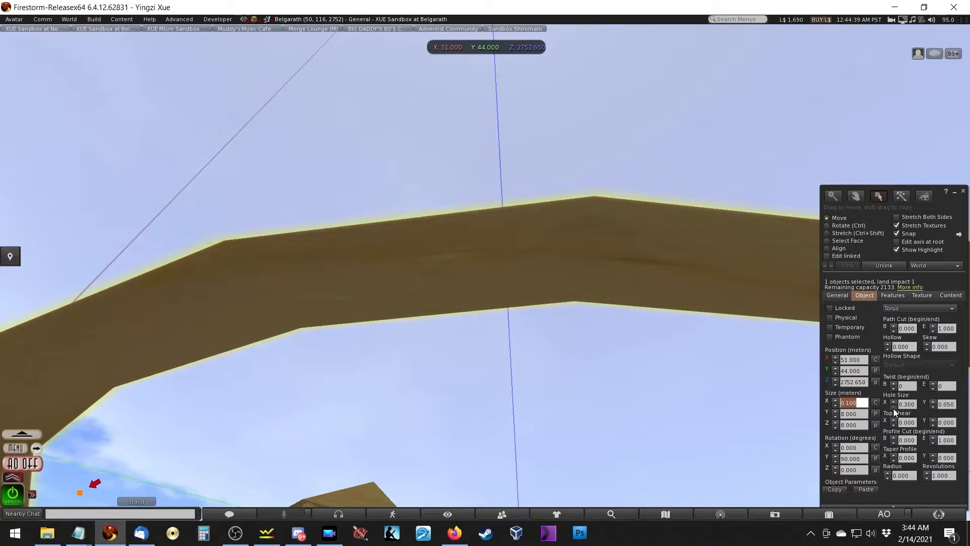
pyautogui.click(893, 407)
pyautogui.click(893, 402)
pyautogui.keyDown('ctrl'); pyautogui.keyDown('alt'); pyautogui.moveTo(691, 291); pyautogui.dragTo(691, 429); pyautogui.keyUp('alt'); pyautogui.keyUp('ctrl')
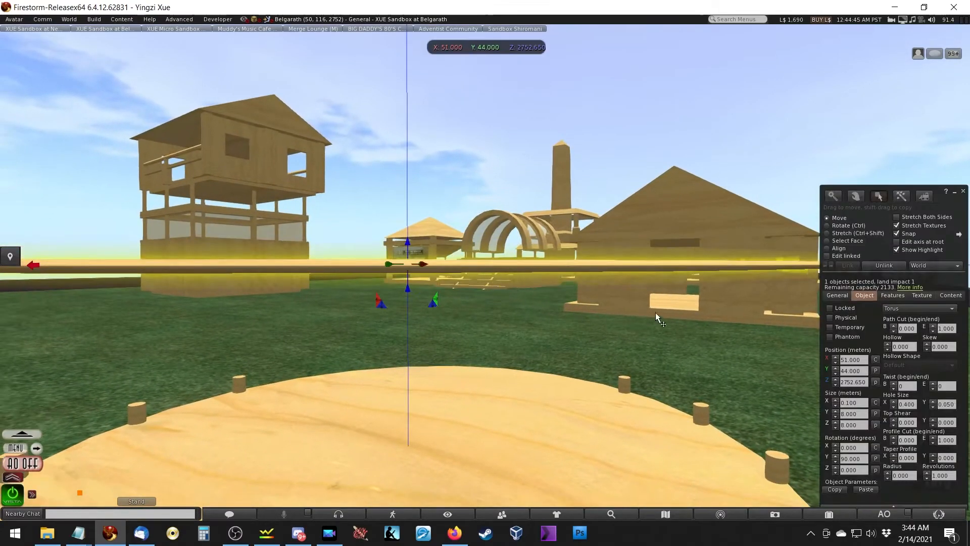
pyautogui.click(893, 402)
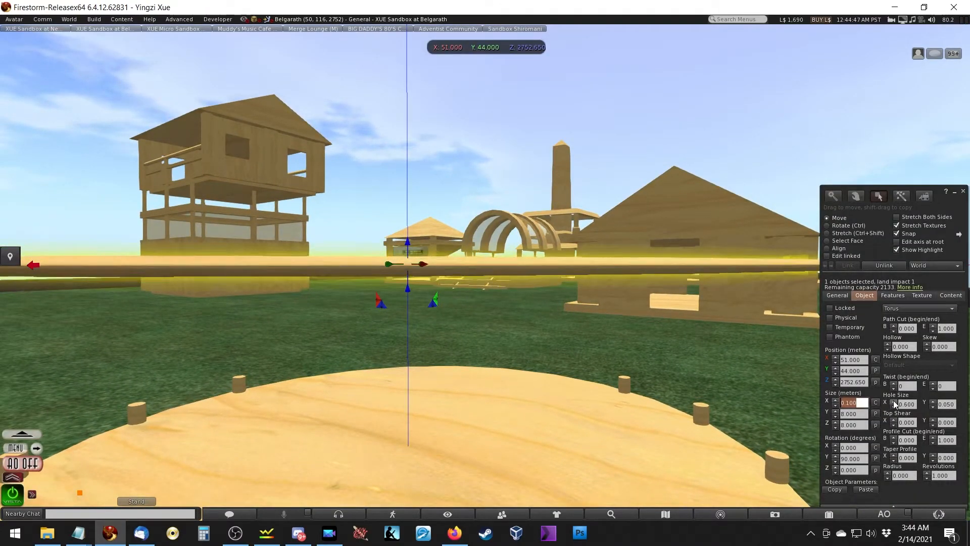
# Step: Raise the ring's Hole Size X to 0.75 and set its Path Cut begin to 0.25 to open a gap
pyautogui.hotkey('ctrl', 'alt')
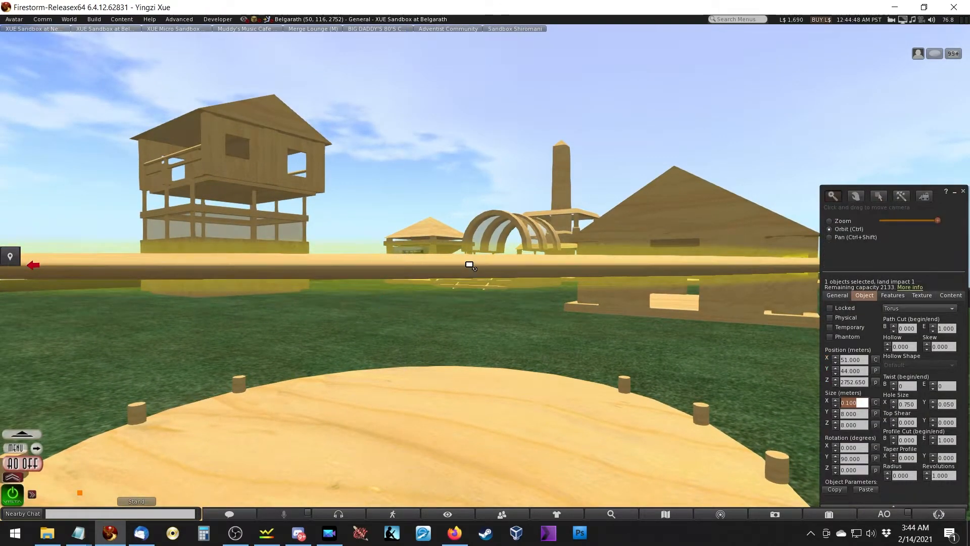
pyautogui.moveTo(470, 264)
pyautogui.keyDown('ctrl'); pyautogui.keyDown('alt'); pyautogui.mouseDown()
pyautogui.moveTo(474, 202)
pyautogui.moveTo(484, 272)
pyautogui.mouseUp(); pyautogui.keyUp('alt'); pyautogui.keyUp('ctrl')
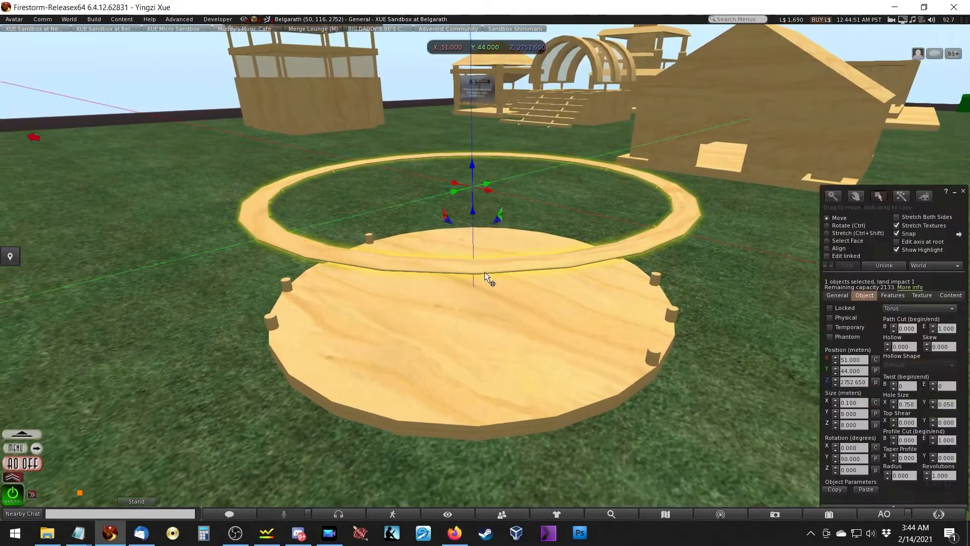
pyautogui.click(907, 328)
pyautogui.write('0.25')
pyautogui.press('Tab')
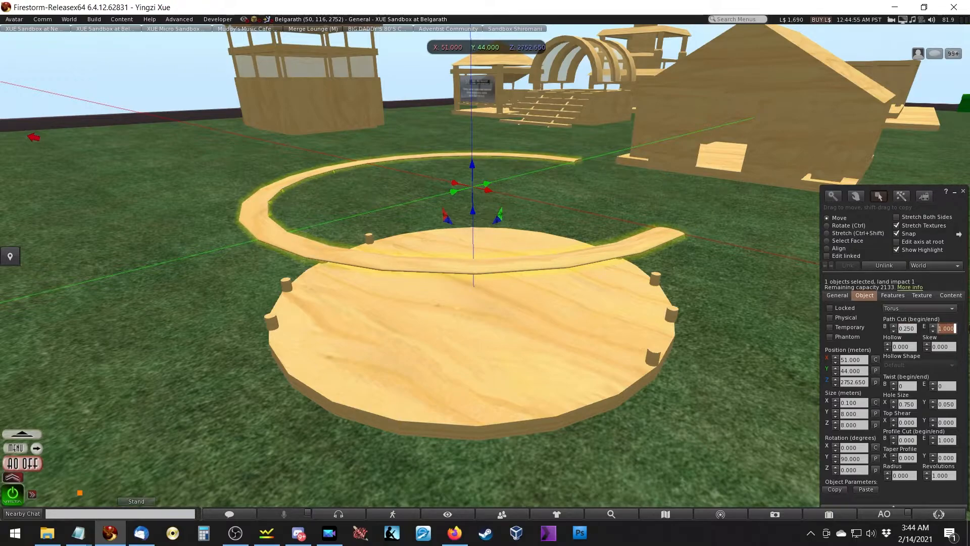
# Step: Stretch four neighbouring short posts along the platform's edge upward into tall railing posts
pyautogui.press('alt')
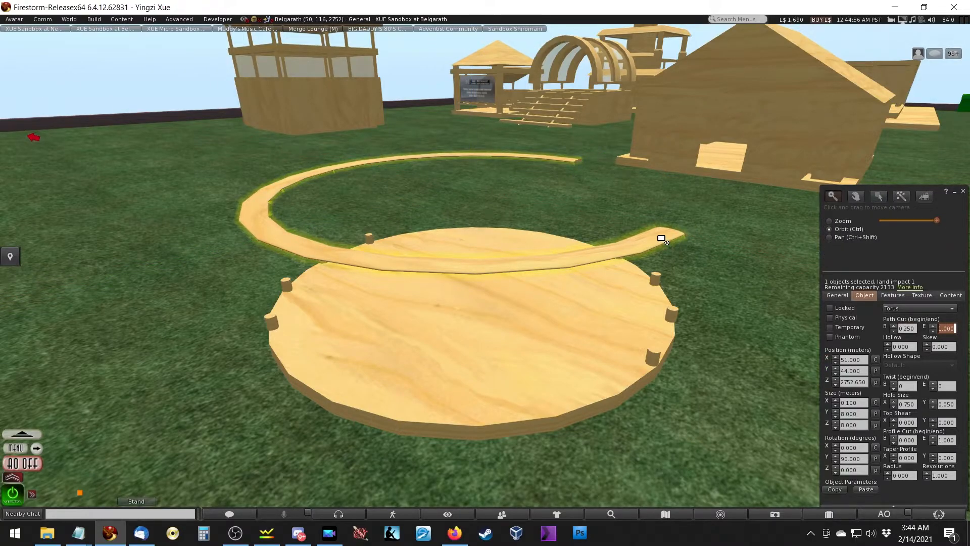
pyautogui.keyDown('ctrl'); pyautogui.keyDown('alt'); pyautogui.click(661, 238); pyautogui.keyUp('alt'); pyautogui.keyUp('ctrl')
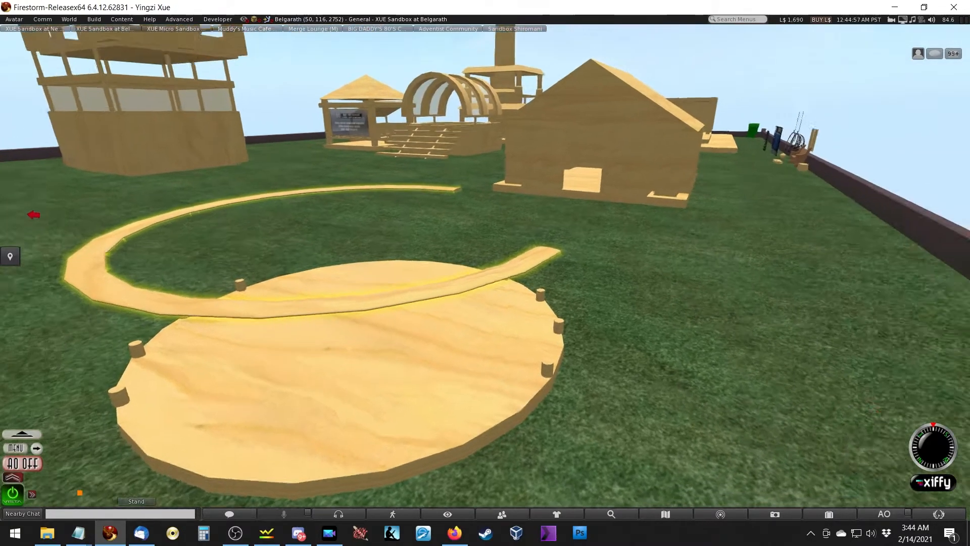
pyautogui.keyDown('ctrl'); pyautogui.keyDown('alt'); pyautogui.moveTo(445, 294); pyautogui.dragTo(484, 272); pyautogui.keyUp('alt'); pyautogui.keyUp('ctrl')
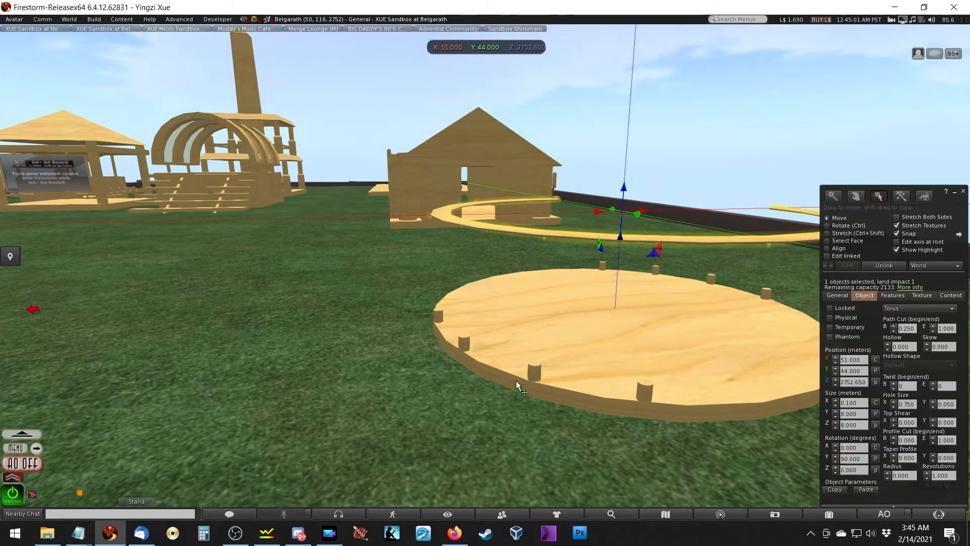
pyautogui.click(645, 395)
pyautogui.keyDown('alt'); pyautogui.moveTo(647, 391); pyautogui.dragTo(582, 165); pyautogui.keyUp('alt')
pyautogui.click(296, 272)
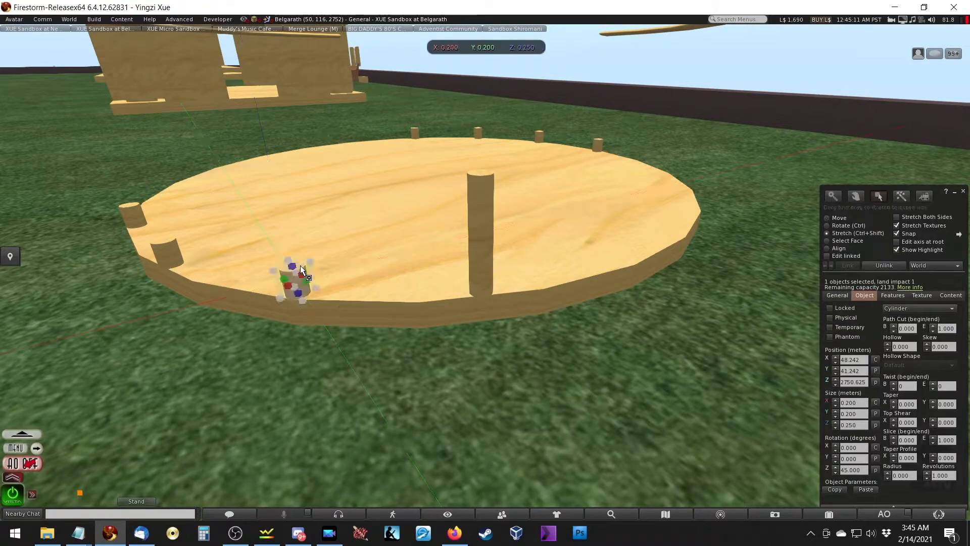
pyautogui.moveTo(296, 266); pyautogui.dragTo(474, 183)
pyautogui.click(179, 242)
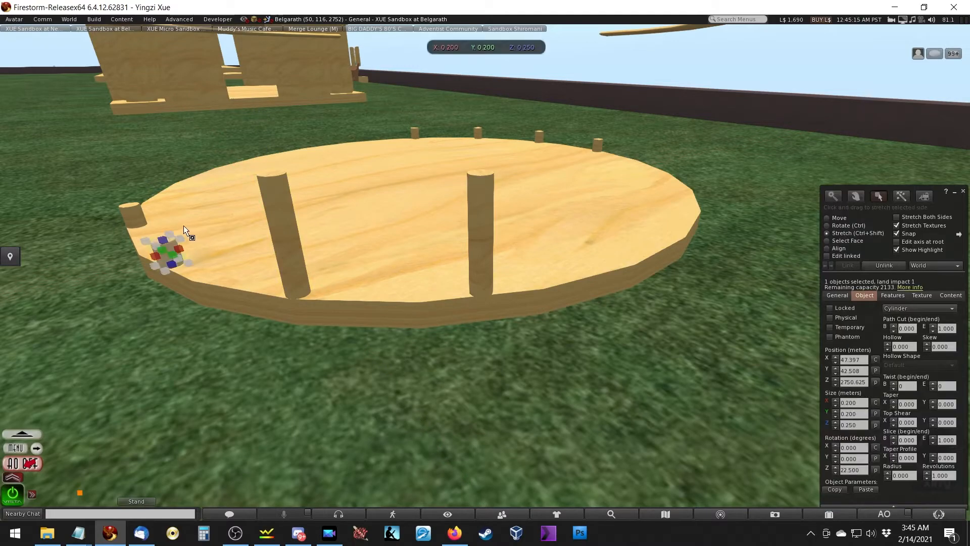
pyautogui.moveTo(163, 244); pyautogui.dragTo(311, 202)
pyautogui.keyDown('ctrl'); pyautogui.keyDown('alt'); pyautogui.moveTo(154, 210); pyautogui.dragTo(479, 277); pyautogui.keyUp('alt'); pyautogui.keyUp('ctrl')
pyautogui.keyDown('ctrl'); pyautogui.keyDown('shift'); pyautogui.click(408, 284); pyautogui.keyUp('shift'); pyautogui.keyUp('ctrl')
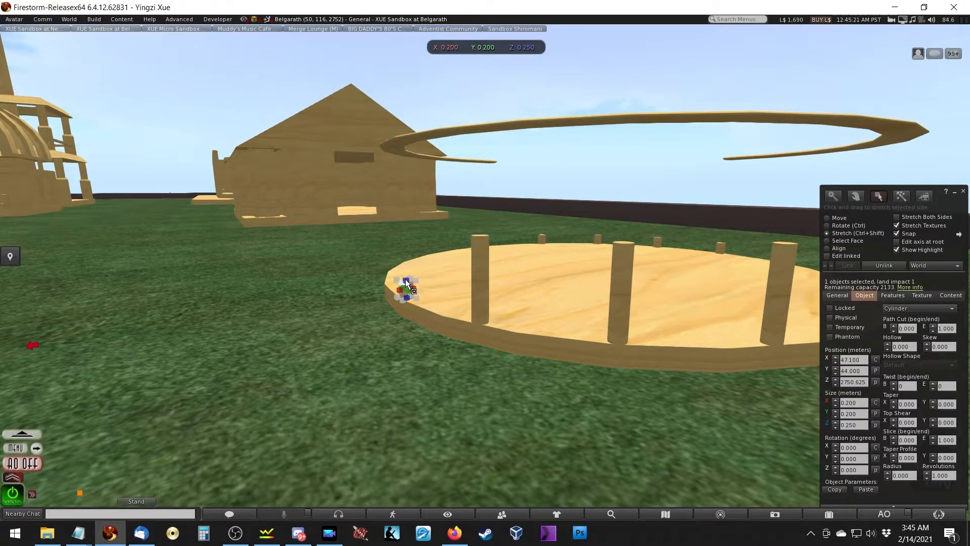
pyautogui.keyDown('ctrl'); pyautogui.keyDown('shift'); pyautogui.moveTo(407, 282); pyautogui.dragTo(507, 221); pyautogui.keyUp('shift'); pyautogui.keyUp('ctrl')
# Step: Lower the cut ring onto the tall posts as a railing, at Z 2751.5
pyautogui.click(616, 118)
pyautogui.moveTo(617, 121); pyautogui.dragTo(710, 223)
pyautogui.keyDown('alt'); pyautogui.moveTo(621, 243); pyautogui.dragTo(464, 277); pyautogui.keyUp('alt')
# Step: Select the whole round platform with its posts and railing and delete it
pyautogui.keyDown('alt'); pyautogui.moveTo(436, 431); pyautogui.dragTo(444, 226); pyautogui.keyUp('alt')
pyautogui.moveTo(390, 191); pyautogui.dragTo(530, 320)
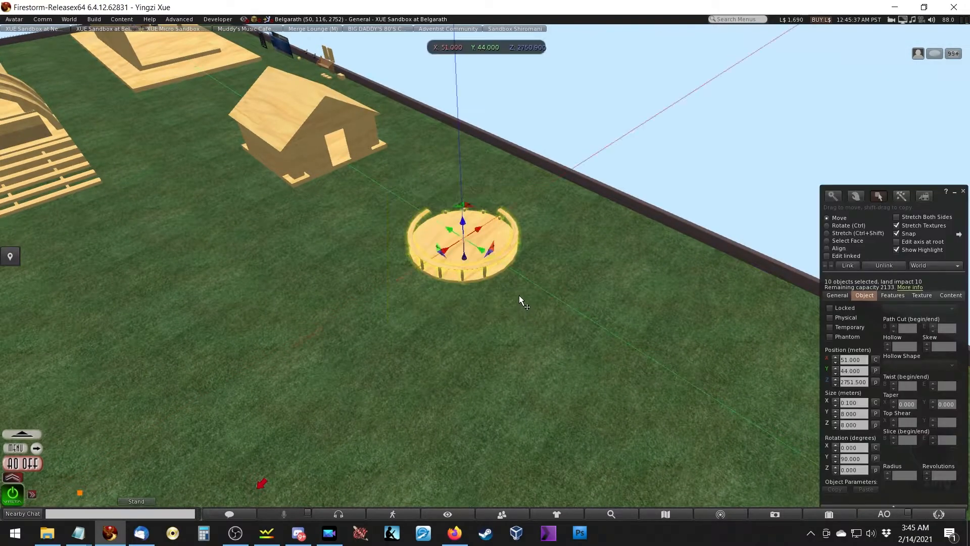
pyautogui.press('Delete')
# Step: Pull the small house's end wall outward along X and stretch the adjoining side wall out towards it
pyautogui.keyDown('ctrl'); pyautogui.keyDown('alt'); pyautogui.moveTo(313, 139); pyautogui.dragTo(312, 140); pyautogui.keyUp('alt'); pyautogui.keyUp('ctrl')
pyautogui.keyDown('alt'); pyautogui.moveTo(483, 274); pyautogui.dragTo(217, 350); pyautogui.keyUp('alt')
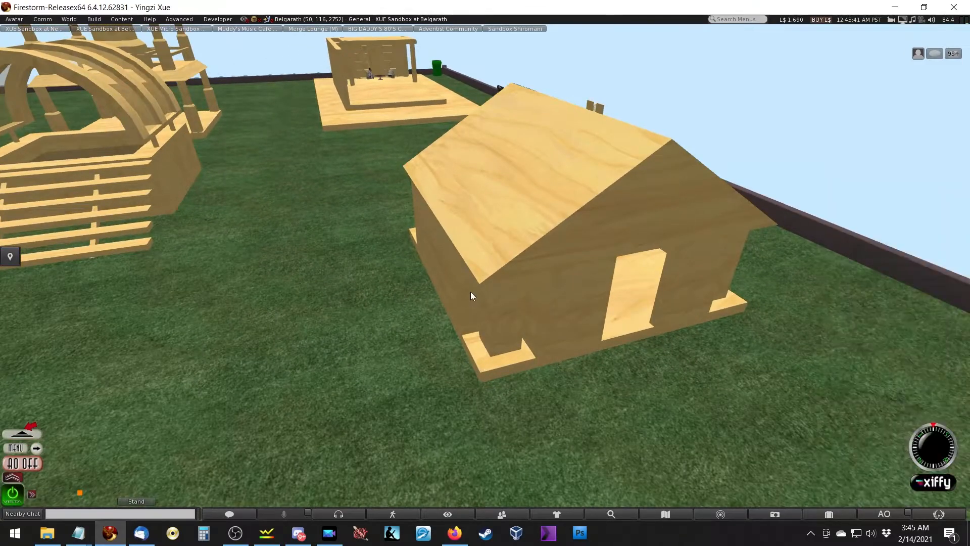
pyautogui.click(471, 291)
pyautogui.click(475, 289)
pyautogui.click(438, 256)
pyautogui.keyDown('alt'); pyautogui.moveTo(438, 257); pyautogui.dragTo(485, 266); pyautogui.keyUp('alt')
pyautogui.moveTo(450, 251); pyautogui.dragTo(491, 368)
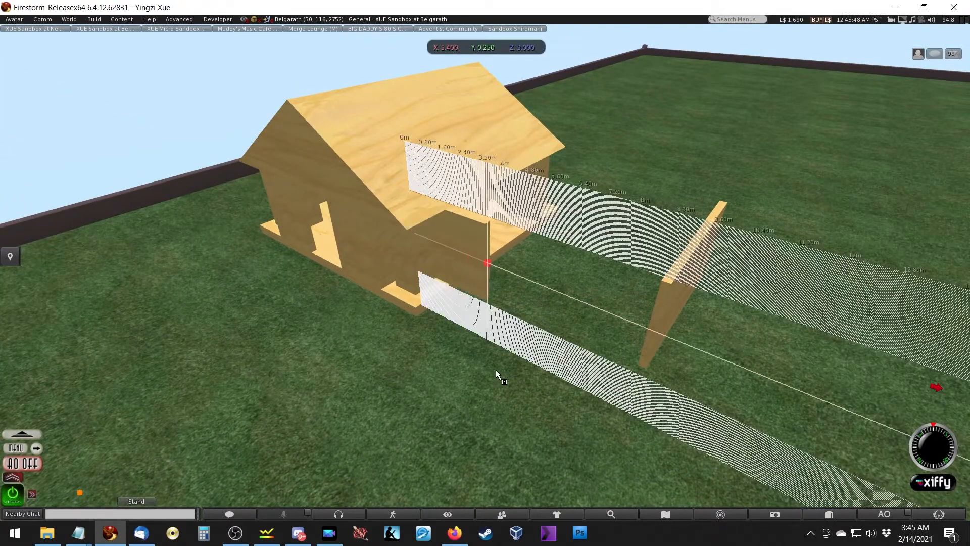
pyautogui.moveTo(550, 396); pyautogui.dragTo(559, 400)
# Step: Copy the house's floor slab alongside to X 41, and shorten the copy to 4 m in X
pyautogui.click(431, 288)
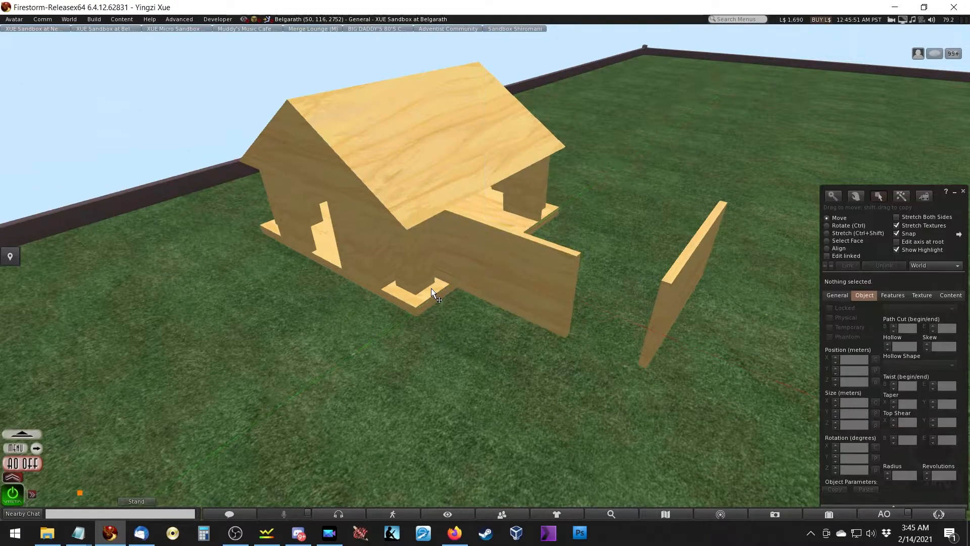
pyautogui.hotkey('ctrl', 'shift')
pyautogui.moveTo(499, 251); pyautogui.dragTo(573, 484)
pyautogui.keyDown('alt'); pyautogui.moveTo(538, 338); pyautogui.dragTo(485, 271); pyautogui.keyUp('alt')
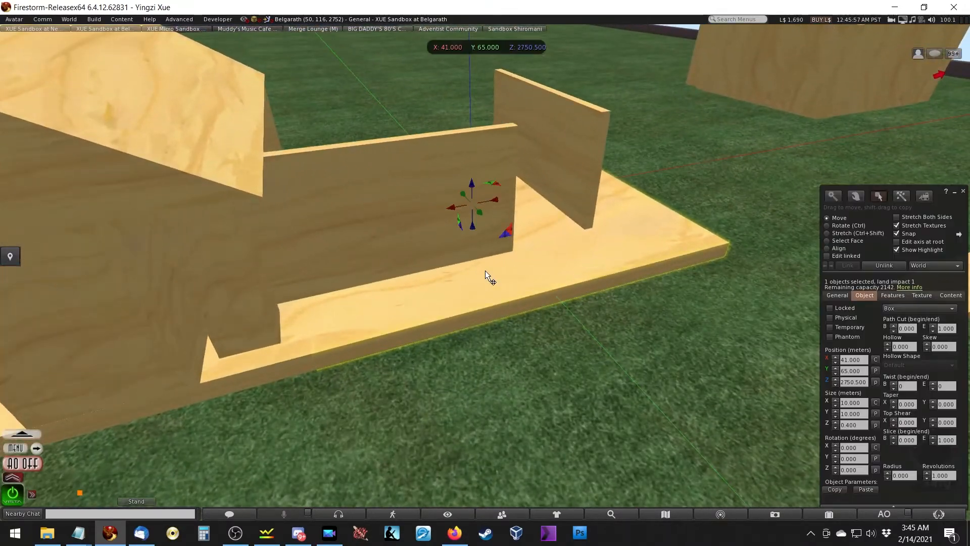
pyautogui.hotkey('ctrl', 'shift')
pyautogui.moveTo(608, 180); pyautogui.dragTo(450, 352)
# Step: Shorten the extended side wall to 5.5 m in X so it ends above the new floor slab
pyautogui.keyDown('alt'); pyautogui.moveTo(438, 272); pyautogui.dragTo(482, 273); pyautogui.keyUp('alt')
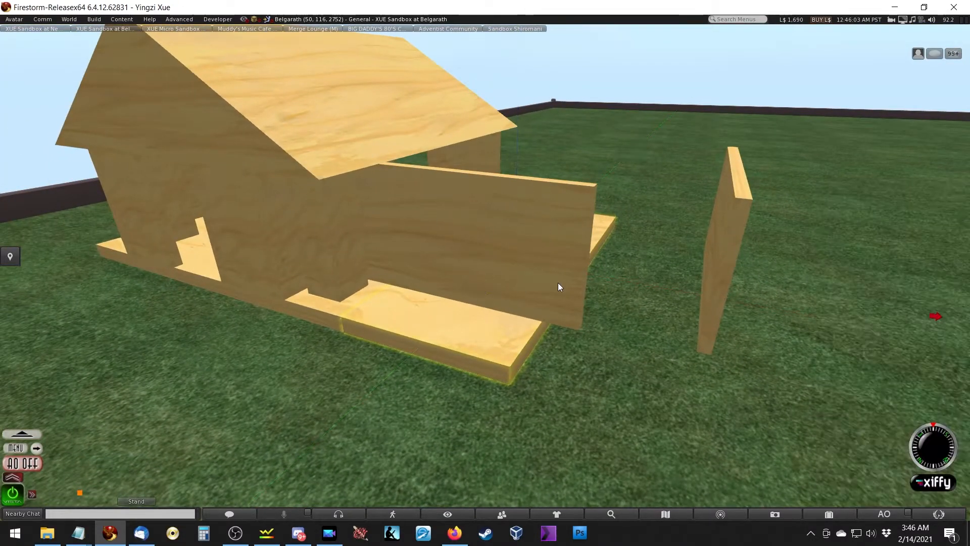
pyautogui.click(558, 283)
pyautogui.hotkey('ctrl', 'shift')
pyautogui.keyDown('ctrl'); pyautogui.keyDown('shift'); pyautogui.moveTo(588, 262); pyautogui.dragTo(531, 370); pyautogui.keyUp('shift'); pyautogui.keyUp('ctrl')
# Step: Move the detached end wall onto the outer edge of the new floor slab, at X 42.125
pyautogui.keyDown('alt'); pyautogui.moveTo(145, 194); pyautogui.dragTo(343, 229); pyautogui.keyUp('alt')
pyautogui.keyDown('ctrl'); pyautogui.keyDown('alt'); pyautogui.moveTo(950, 349); pyautogui.dragTo(657, 399); pyautogui.keyUp('alt'); pyautogui.keyUp('ctrl')
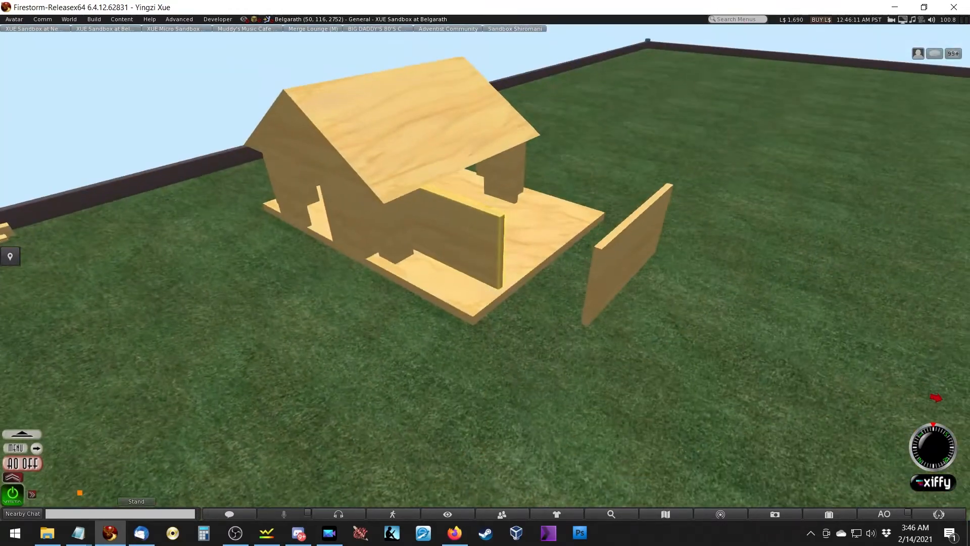
pyautogui.keyDown('alt'); pyautogui.moveTo(536, 246); pyautogui.dragTo(543, 305); pyautogui.keyUp('alt')
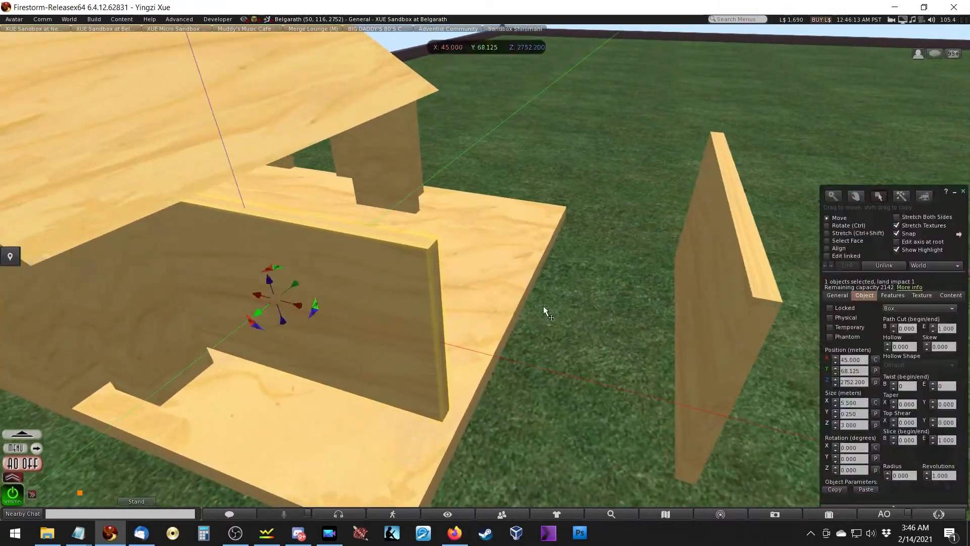
pyautogui.click(717, 313)
pyautogui.moveTo(689, 266); pyautogui.dragTo(507, 389)
pyautogui.keyDown('alt'); pyautogui.moveTo(394, 435); pyautogui.dragTo(466, 346); pyautogui.keyUp('alt')
pyautogui.click(466, 346)
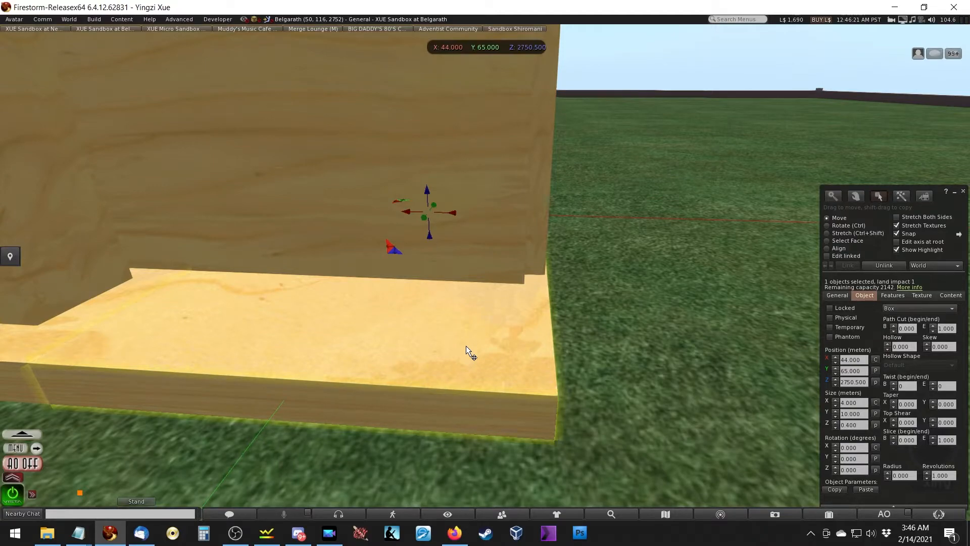
pyautogui.keyDown('alt'); pyautogui.moveTo(505, 199); pyautogui.dragTo(651, 298); pyautogui.keyUp('alt')
pyautogui.click(595, 261)
pyautogui.keyDown('alt'); pyautogui.moveTo(467, 295); pyautogui.dragTo(485, 213); pyautogui.keyUp('alt')
pyautogui.moveTo(510, 142); pyautogui.dragTo(505, 144)
pyautogui.moveTo(480, 304); pyautogui.dragTo(488, 305)
pyautogui.keyDown('ctrl'); pyautogui.keyDown('alt'); pyautogui.moveTo(430, 311); pyautogui.dragTo(454, 293); pyautogui.keyUp('alt'); pyautogui.keyUp('ctrl')
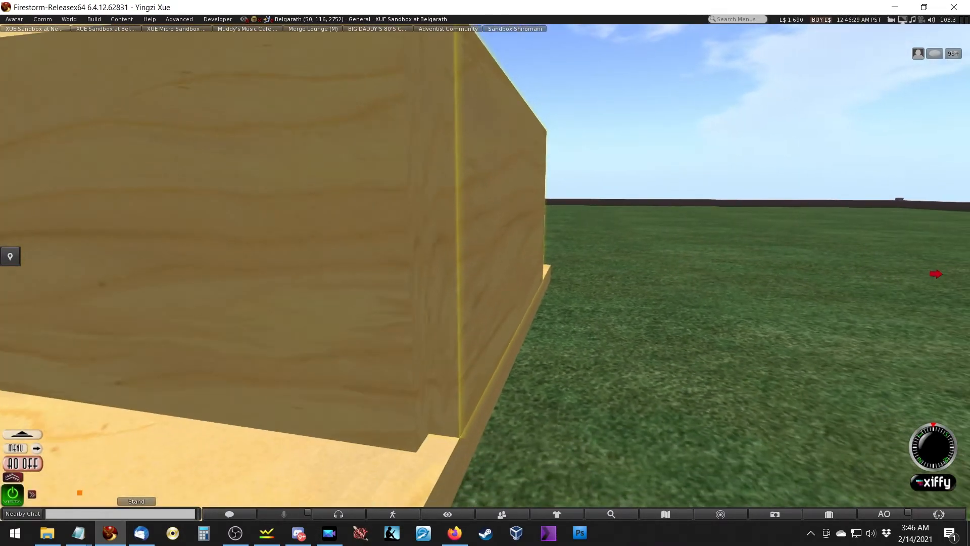
pyautogui.keyDown('ctrl'); pyautogui.keyDown('alt'); pyautogui.moveTo(399, 318); pyautogui.dragTo(313, 373); pyautogui.keyUp('alt'); pyautogui.keyUp('ctrl')
pyautogui.moveTo(564, 263)
pyautogui.keyDown('ctrl'); pyautogui.keyDown('alt'); pyautogui.mouseDown()
pyautogui.moveTo(515, 261)
pyautogui.moveTo(564, 298)
pyautogui.moveTo(565, 263)
pyautogui.mouseUp(); pyautogui.keyUp('alt'); pyautogui.keyUp('ctrl')
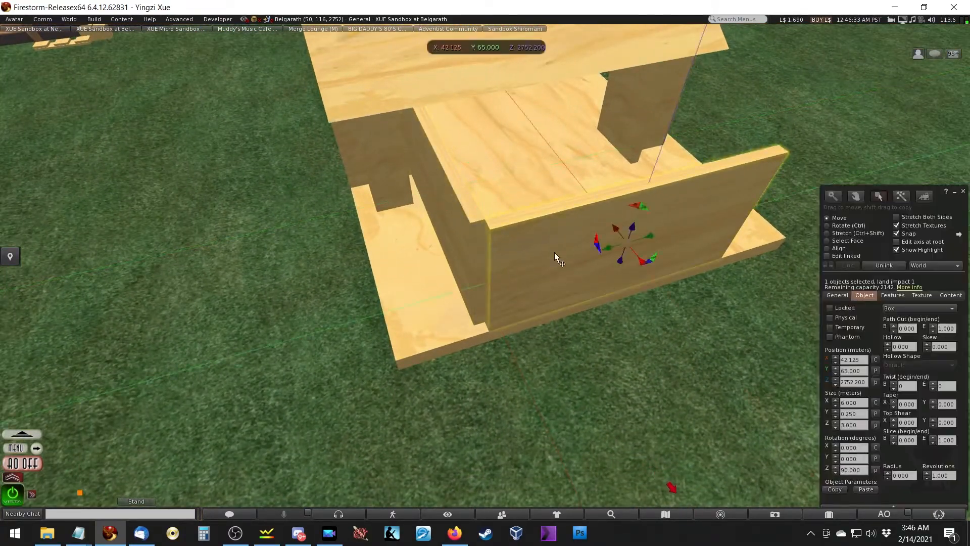
# Step: Extend both side walls to close the corners with the end wall, making the one at Y 68.125 5.75 m long
pyautogui.keyDown('ctrl'); pyautogui.keyDown('alt'); pyautogui.moveTo(727, 186); pyautogui.dragTo(521, 129); pyautogui.keyUp('alt'); pyautogui.keyUp('ctrl')
pyautogui.moveTo(632, 293); pyautogui.dragTo(503, 457)
pyautogui.keyDown('alt'); pyautogui.moveTo(480, 346); pyautogui.dragTo(520, 248); pyautogui.keyUp('alt')
pyautogui.click(520, 248)
pyautogui.moveTo(521, 292); pyautogui.dragTo(468, 363)
# Step: Select the roof and move the build window clear of the house
pyautogui.keyDown('alt'); pyautogui.moveTo(391, 240); pyautogui.dragTo(480, 293); pyautogui.keyUp('alt')
pyautogui.click(392, 225)
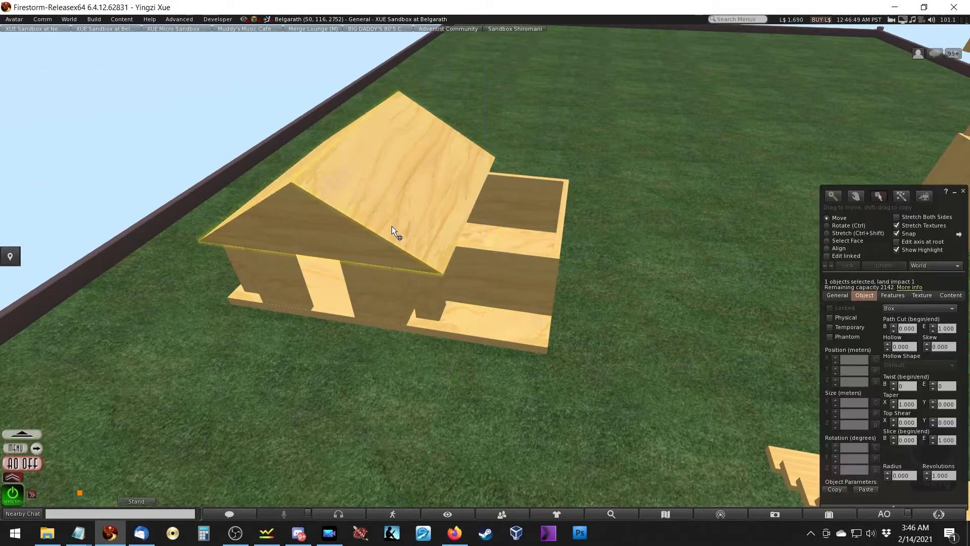
pyautogui.moveTo(877, 208); pyautogui.dragTo(78, 37)
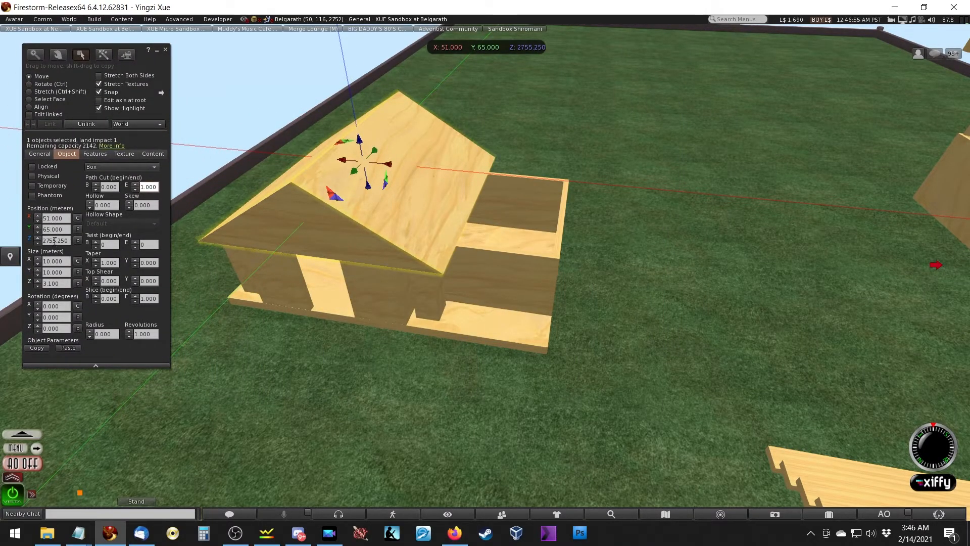
# Step: Examine the position and size values of the roof, walls, corner posts and panel beside the doorway
pyautogui.keyDown('alt'); pyautogui.moveTo(264, 256); pyautogui.dragTo(508, 314); pyautogui.keyUp('alt')
pyautogui.click(494, 301)
pyautogui.click(437, 314)
pyautogui.click(450, 235)
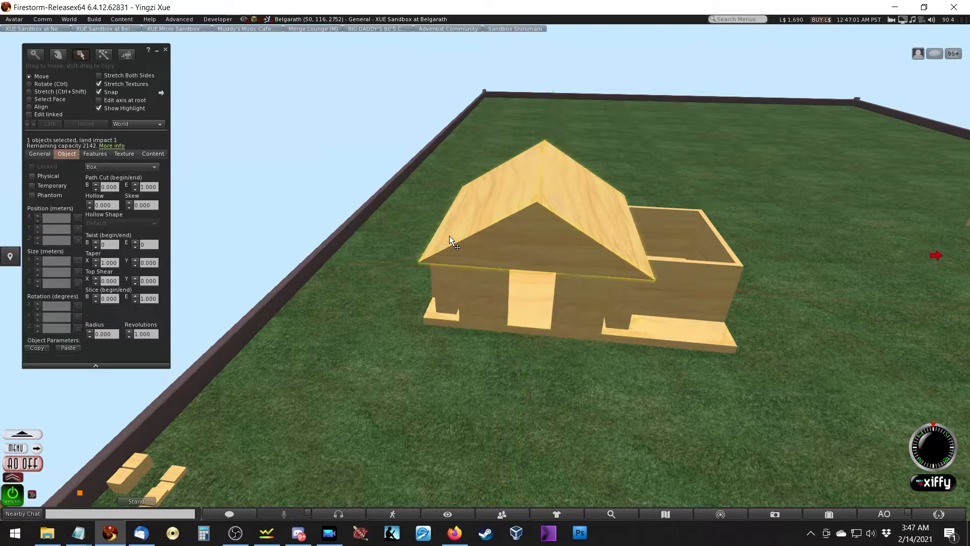
pyautogui.click(691, 277)
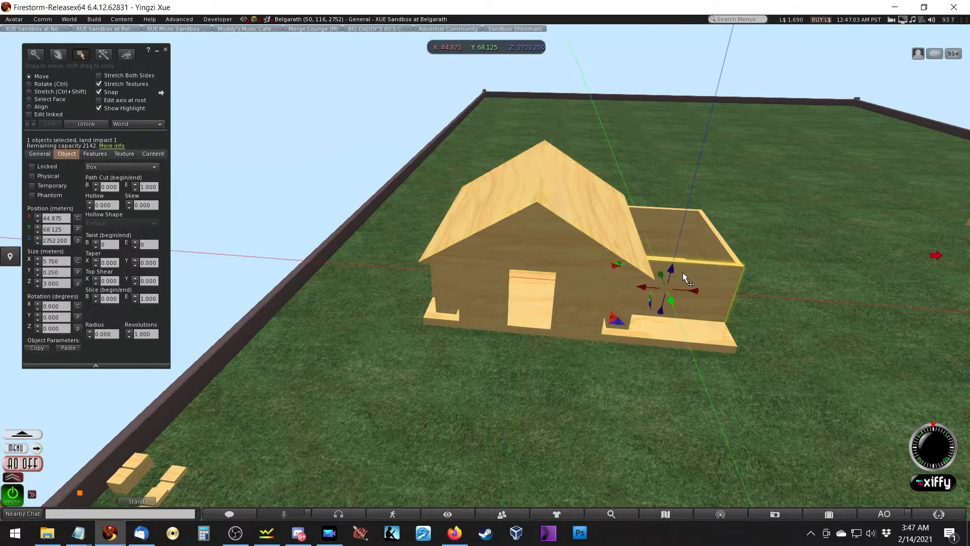
pyautogui.keyDown('alt'); pyautogui.moveTo(550, 217); pyautogui.dragTo(347, 378); pyautogui.keyUp('alt')
pyautogui.click(348, 378)
pyautogui.keyDown('alt'); pyautogui.moveTo(315, 347); pyautogui.dragTo(477, 281); pyautogui.keyUp('alt')
pyautogui.click(387, 311)
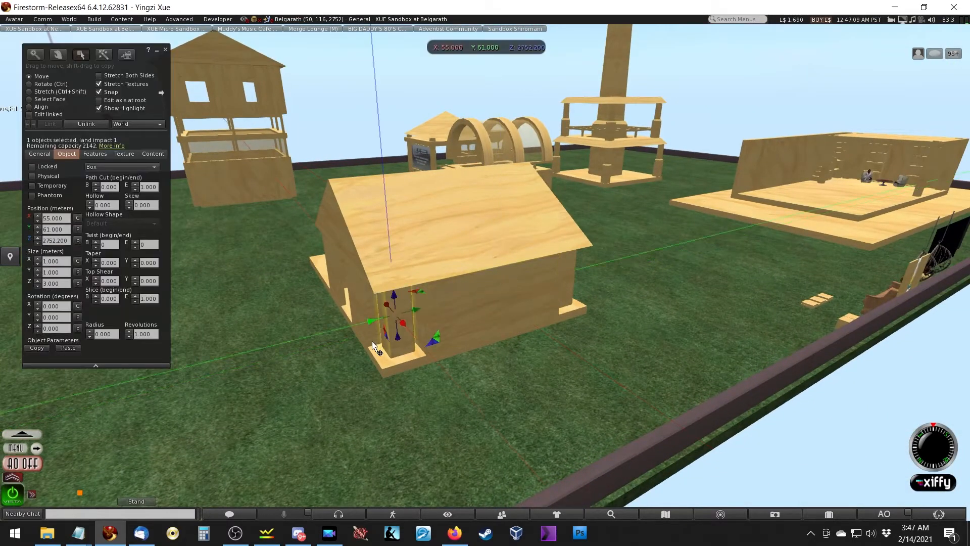
pyautogui.keyDown('ctrl'); pyautogui.keyDown('alt'); pyautogui.moveTo(383, 289); pyautogui.dragTo(470, 275); pyautogui.keyUp('alt'); pyautogui.keyUp('ctrl')
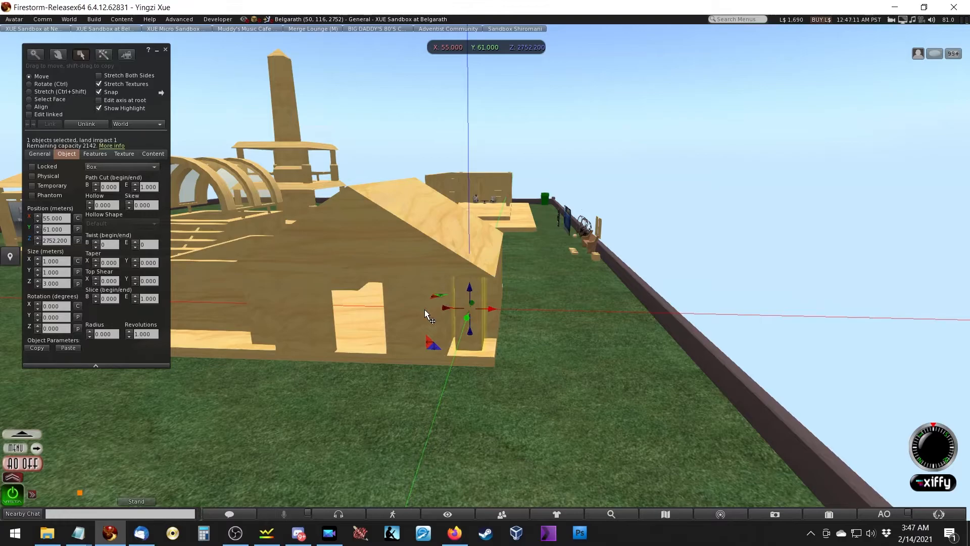
pyautogui.click(415, 316)
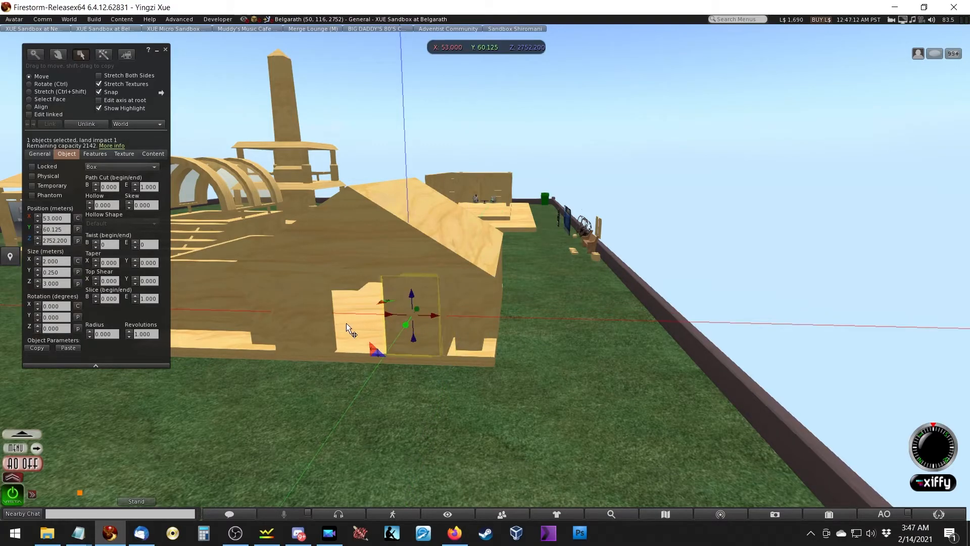
pyautogui.click(282, 312)
pyautogui.click(260, 292)
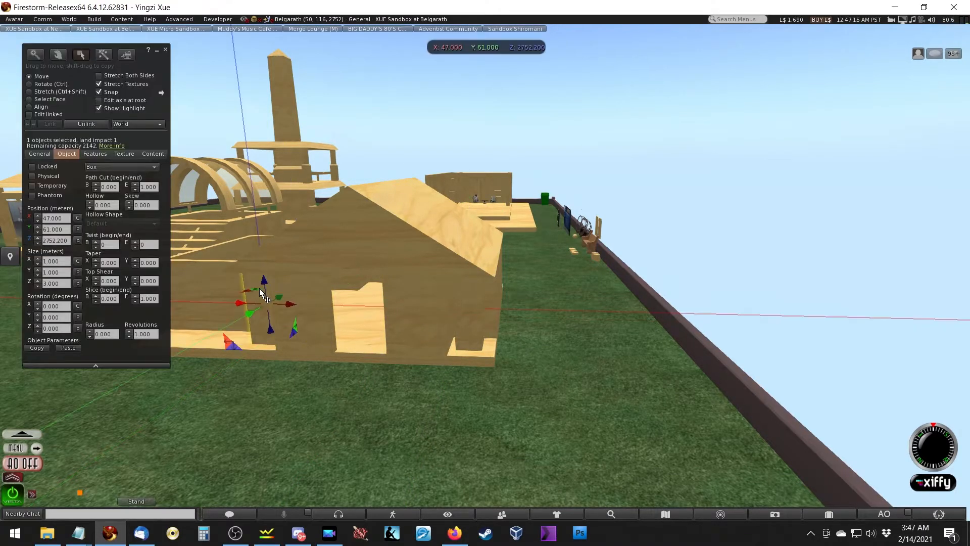
pyautogui.click(344, 247)
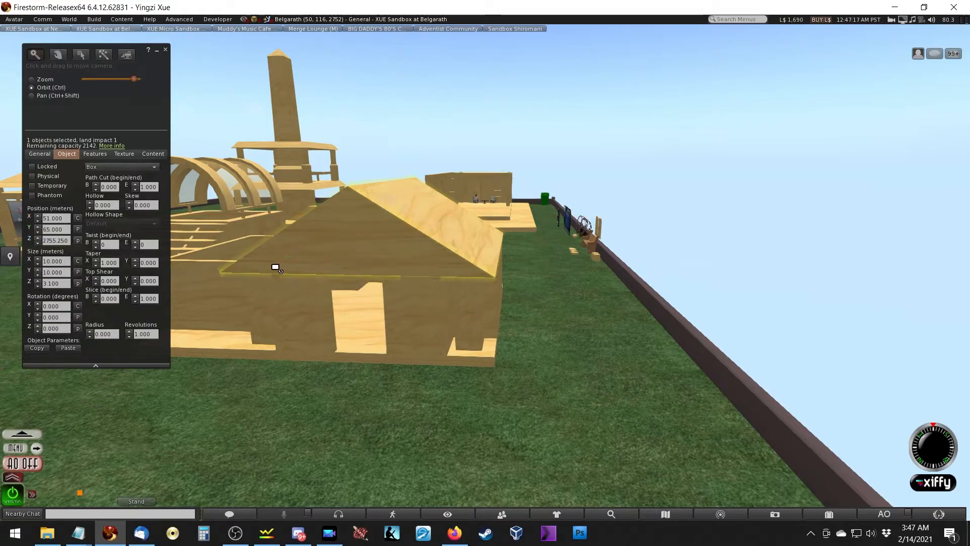
pyautogui.keyDown('ctrl'); pyautogui.keyDown('alt'); pyautogui.moveTo(274, 267); pyautogui.dragTo(394, 313); pyautogui.keyUp('alt'); pyautogui.keyUp('ctrl')
pyautogui.click(354, 326)
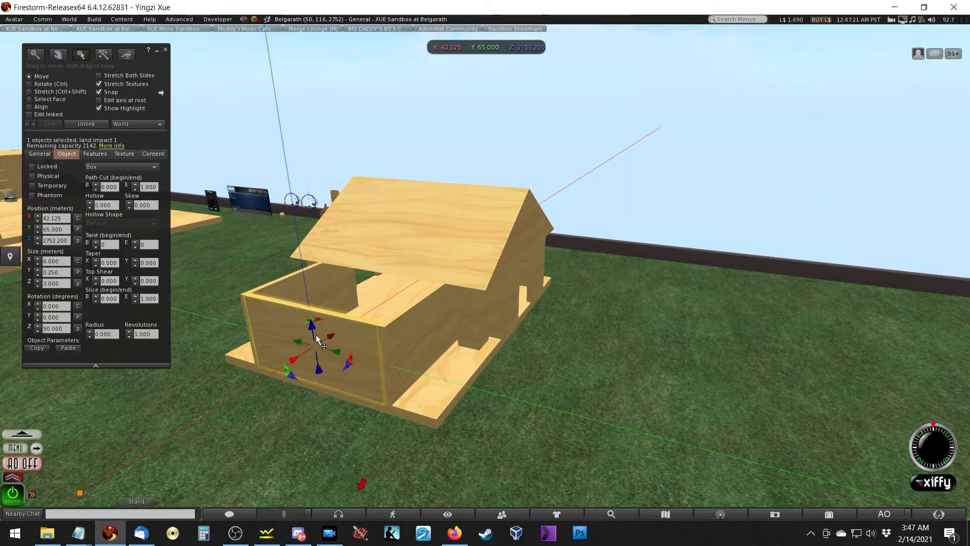
# Step: Examine the extension's wall corners up close and check the position values of the floor, roof and a corner post
pyautogui.keyDown('alt'); pyautogui.moveTo(301, 330); pyautogui.dragTo(176, 243); pyautogui.keyUp('alt')
pyautogui.keyDown('alt'); pyautogui.moveTo(532, 350); pyautogui.dragTo(505, 404); pyautogui.keyUp('alt')
pyautogui.keyDown('ctrl'); pyautogui.keyDown('alt'); pyautogui.moveTo(505, 179); pyautogui.dragTo(677, 161); pyautogui.keyUp('alt'); pyautogui.keyUp('ctrl')
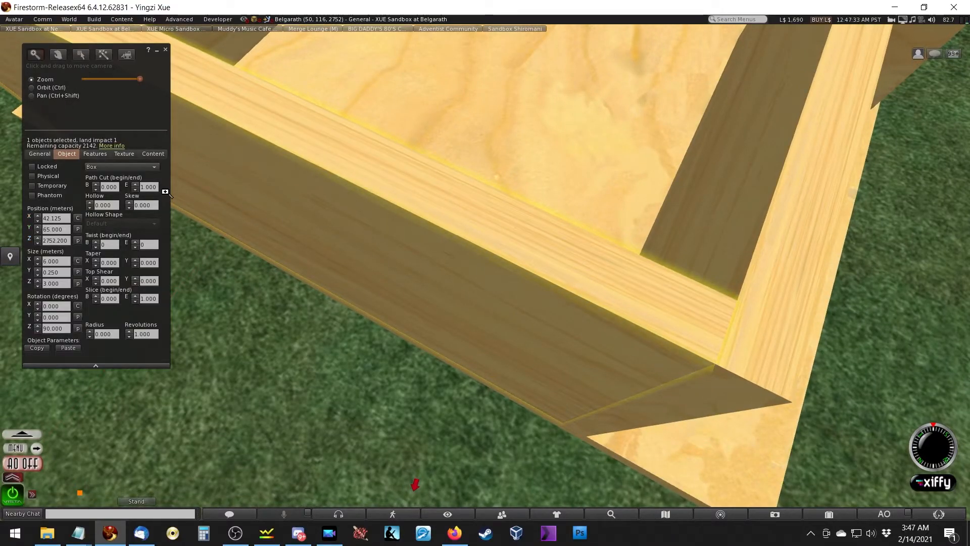
pyautogui.keyDown('ctrl'); pyautogui.keyDown('alt'); pyautogui.moveTo(525, 298); pyautogui.dragTo(664, 344); pyautogui.keyUp('alt'); pyautogui.keyUp('ctrl')
pyautogui.keyDown('ctrl'); pyautogui.keyDown('alt'); pyautogui.moveTo(309, 360); pyautogui.dragTo(324, 261); pyautogui.keyUp('alt'); pyautogui.keyUp('ctrl')
pyautogui.moveTo(497, 324)
pyautogui.keyDown('ctrl'); pyautogui.keyDown('alt'); pyautogui.mouseDown()
pyautogui.moveTo(525, 278)
pyautogui.moveTo(594, 222)
pyautogui.moveTo(614, 189)
pyautogui.moveTo(626, 202)
pyautogui.moveTo(624, 187)
pyautogui.moveTo(604, 283)
pyautogui.moveTo(510, 308)
pyautogui.moveTo(485, 303)
pyautogui.moveTo(485, 323)
pyautogui.mouseUp(); pyautogui.keyUp('alt'); pyautogui.keyUp('ctrl')
pyautogui.keyDown('ctrl'); pyautogui.keyDown('alt'); pyautogui.moveTo(829, 279); pyautogui.dragTo(914, 242); pyautogui.keyUp('alt'); pyautogui.keyUp('ctrl')
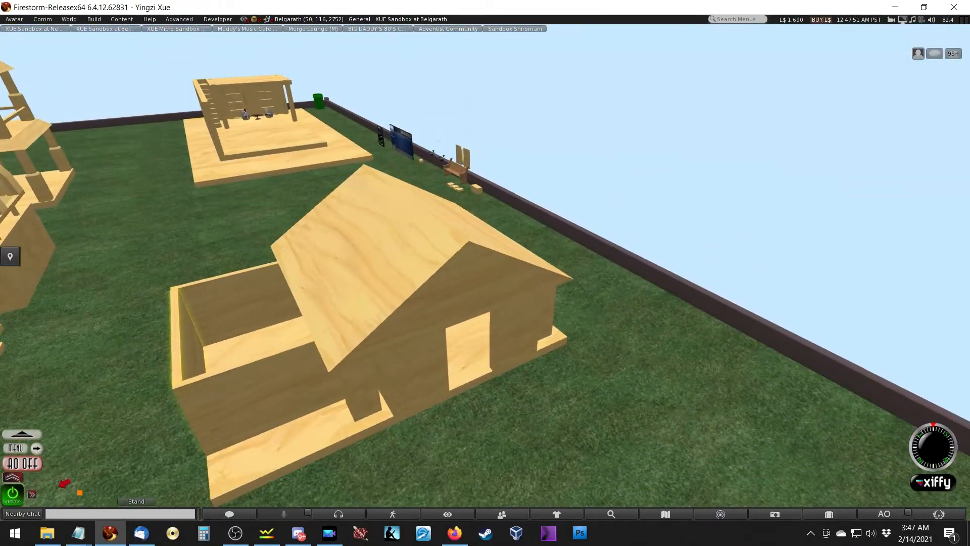
pyautogui.keyDown('ctrl'); pyautogui.keyDown('alt'); pyautogui.moveTo(239, 313); pyautogui.dragTo(555, 226); pyautogui.keyUp('alt'); pyautogui.keyUp('ctrl')
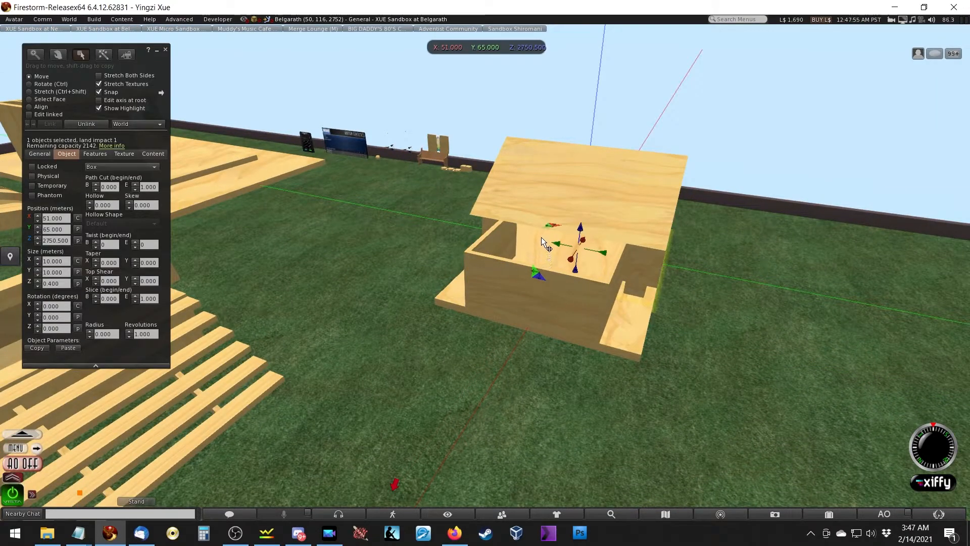
pyautogui.click(549, 175)
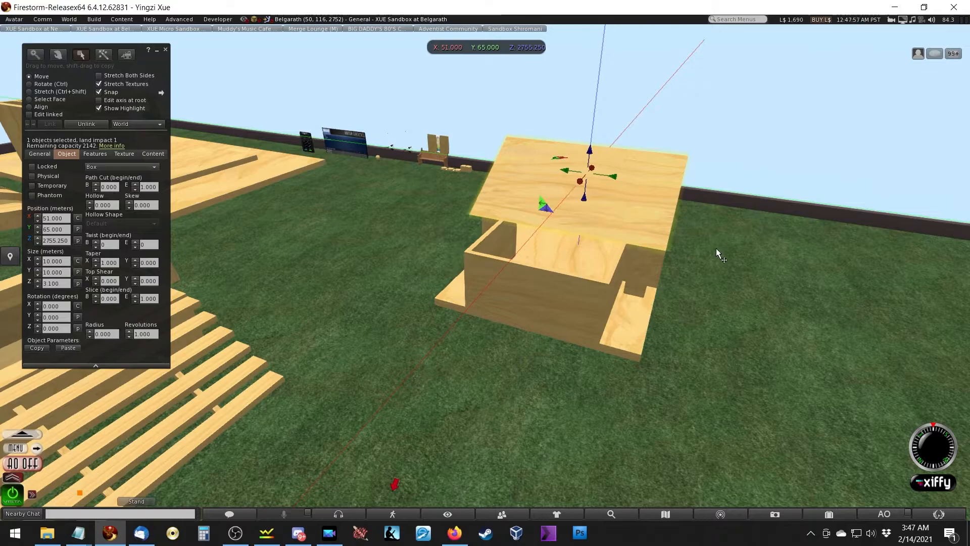
pyautogui.click(647, 268)
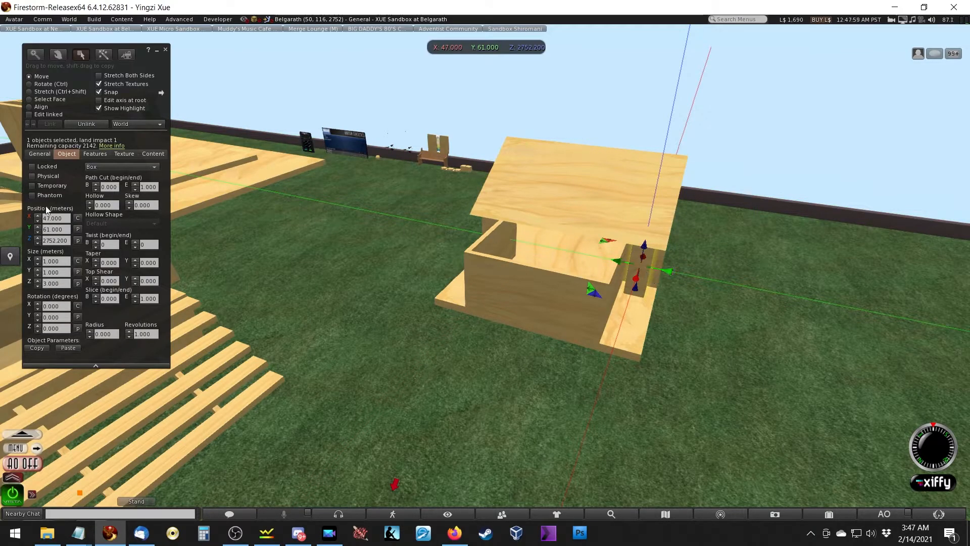
# Step: Examine the small house from all sides, including its doorway panel, main roof and open extension
pyautogui.keyDown('alt'); pyautogui.moveTo(583, 205); pyautogui.dragTo(461, 271); pyautogui.keyUp('alt')
pyautogui.click(461, 271)
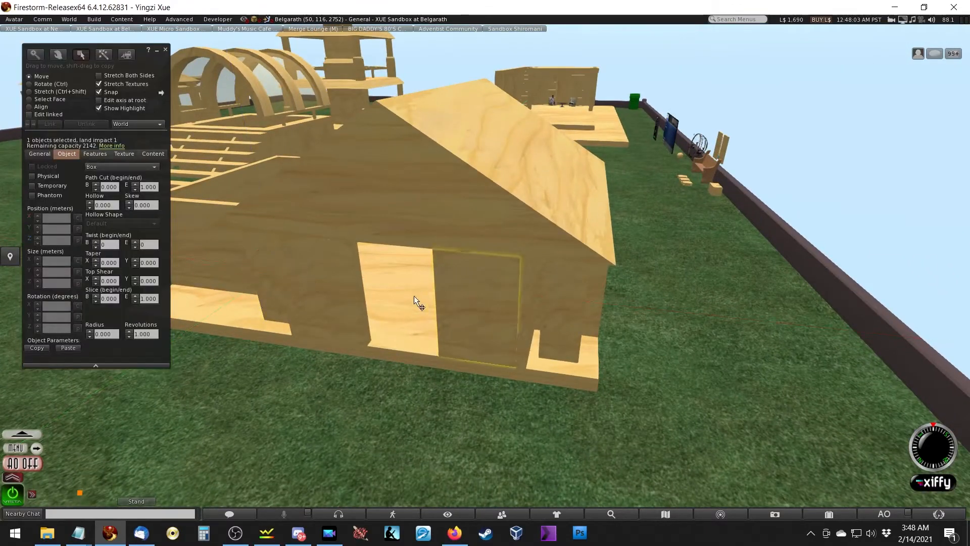
pyautogui.keyDown('alt'); pyautogui.moveTo(411, 245); pyautogui.dragTo(253, 243); pyautogui.keyUp('alt')
pyautogui.keyDown('alt'); pyautogui.moveTo(536, 253); pyautogui.dragTo(444, 291); pyautogui.keyUp('alt')
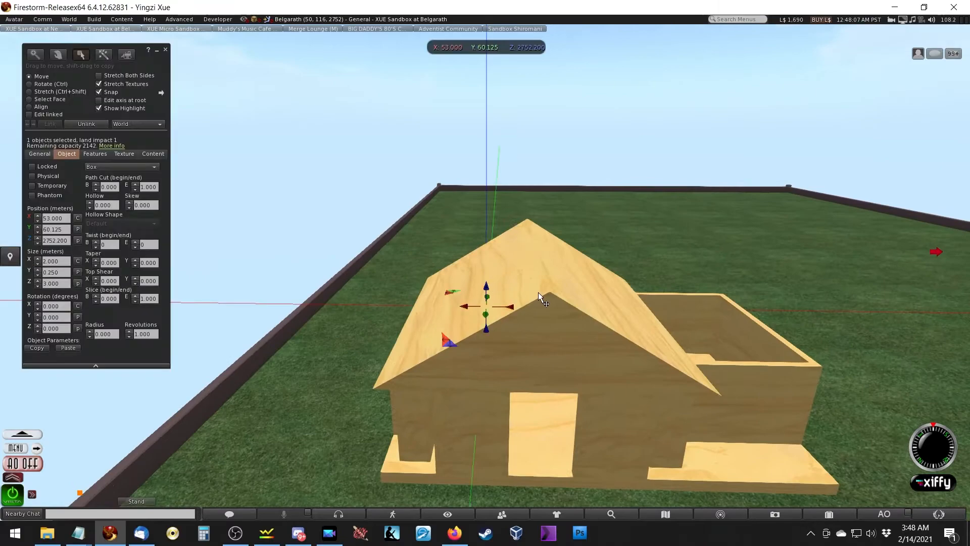
pyautogui.keyDown('alt'); pyautogui.moveTo(591, 342); pyautogui.dragTo(484, 272); pyautogui.keyUp('alt')
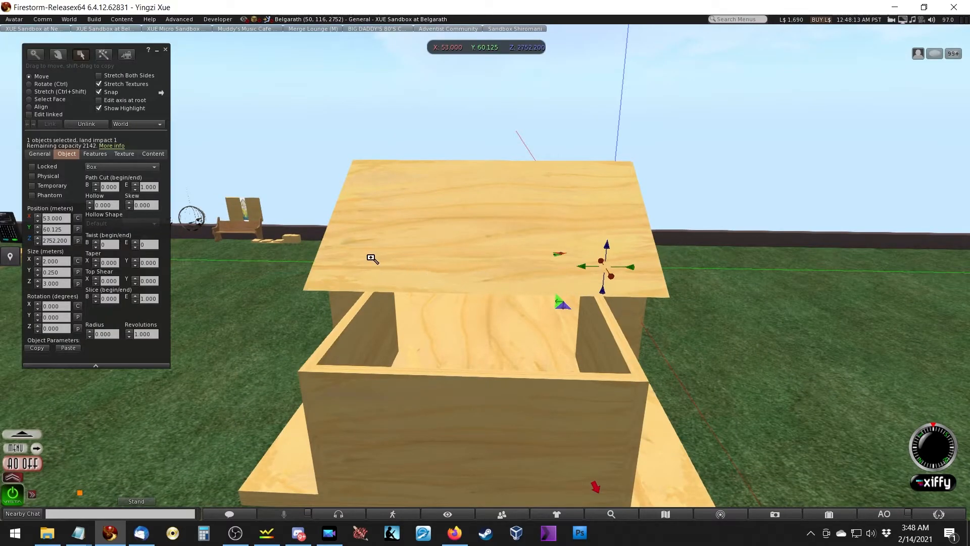
pyautogui.keyDown('alt'); pyautogui.moveTo(371, 258); pyautogui.dragTo(839, 248); pyautogui.keyUp('alt')
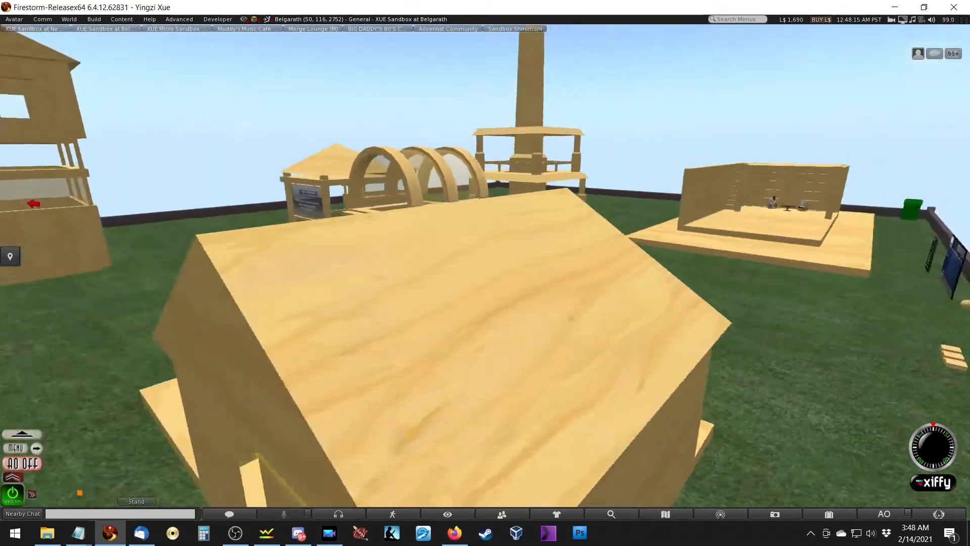
pyautogui.keyDown('alt'); pyautogui.moveTo(485, 272); pyautogui.dragTo(717, 303); pyautogui.keyUp('alt')
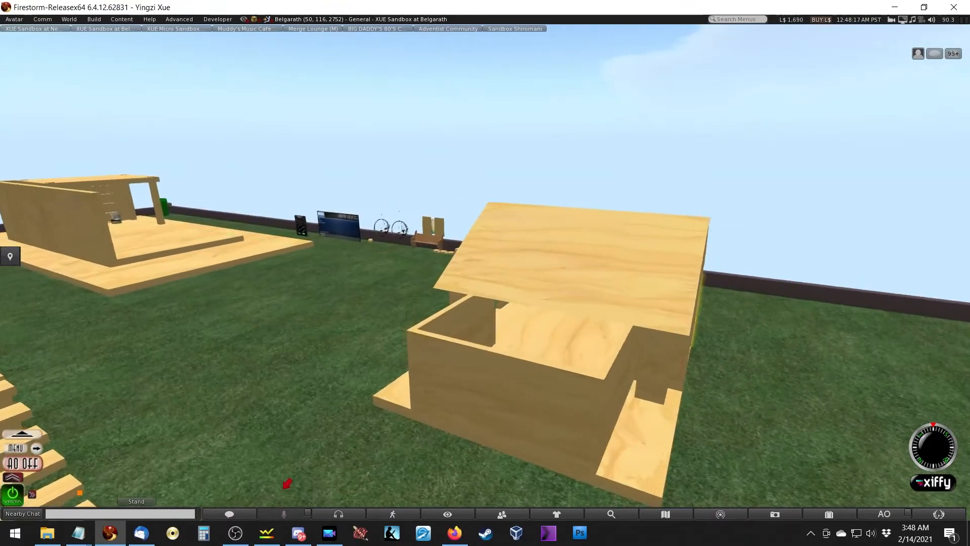
pyautogui.keyDown('alt'); pyautogui.moveTo(535, 274); pyautogui.dragTo(373, 275); pyautogui.keyUp('alt')
# Step: Copy the main roof over the extension at X 41.000 and rotate the copy to 90° on Z
pyautogui.click(486, 271)
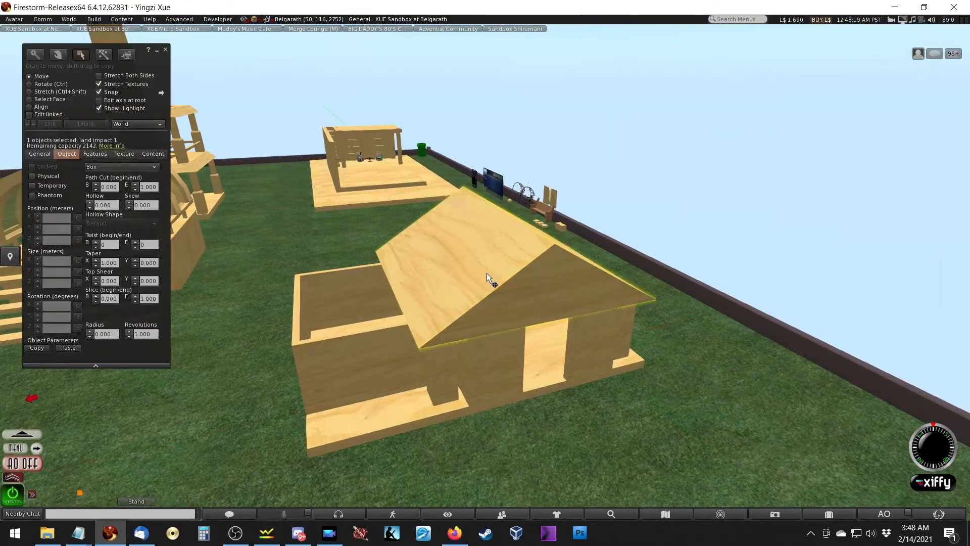
pyautogui.keyDown('shift'); pyautogui.moveTo(487, 272); pyautogui.dragTo(258, 344); pyautogui.keyUp('shift')
pyautogui.press('ctrl')
pyautogui.keyDown('ctrl'); pyautogui.moveTo(241, 294); pyautogui.dragTo(513, 237); pyautogui.keyUp('ctrl')
pyautogui.keyDown('ctrl'); pyautogui.keyDown('alt'); pyautogui.moveTo(445, 263); pyautogui.dragTo(483, 272); pyautogui.keyUp('alt'); pyautogui.keyUp('ctrl')
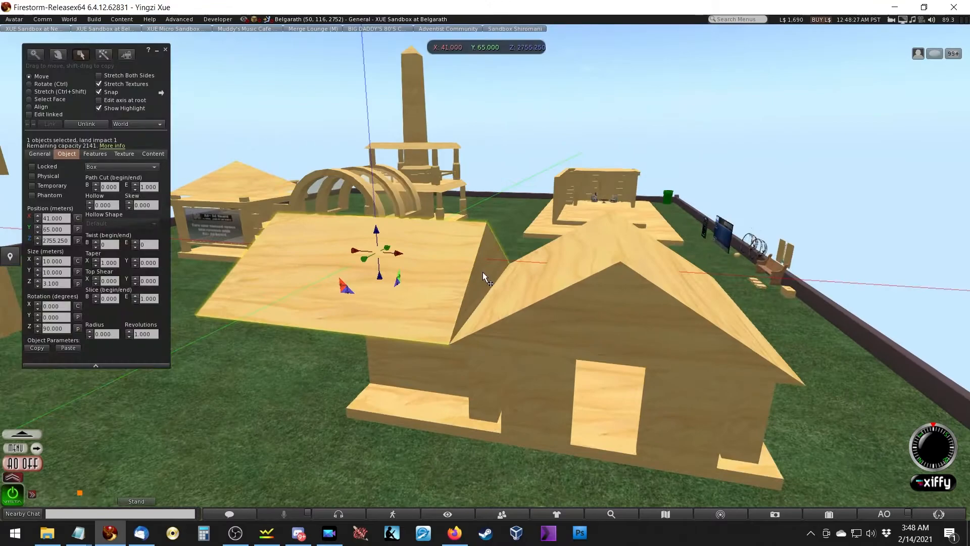
# Step: Slide the rotated roof copy along X into the main roof so it covers the extension
pyautogui.moveTo(393, 253); pyautogui.dragTo(469, 369)
pyautogui.keyDown('alt'); pyautogui.moveTo(493, 303); pyautogui.dragTo(487, 227); pyautogui.keyUp('alt')
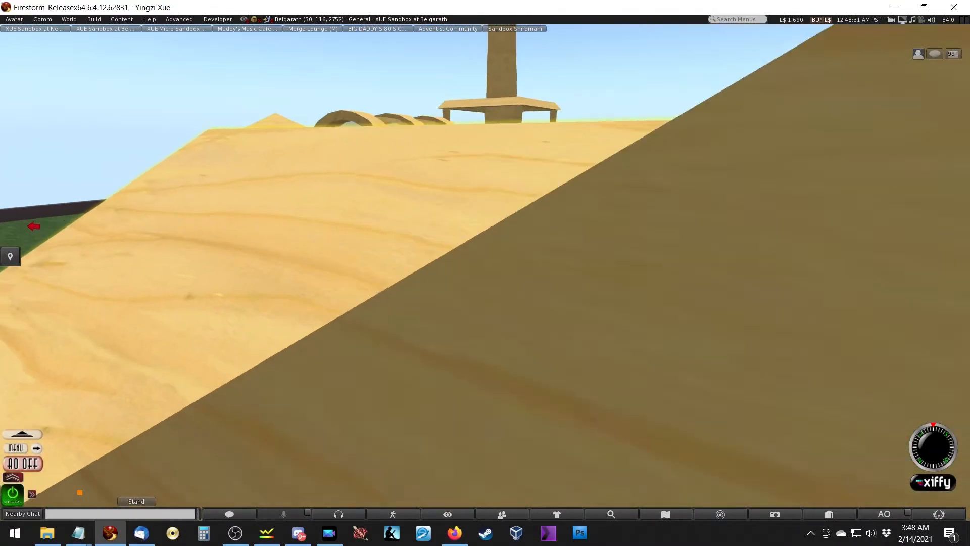
pyautogui.keyDown('ctrl'); pyautogui.keyDown('alt'); pyautogui.moveTo(710, 111); pyautogui.dragTo(711, 138); pyautogui.keyUp('alt'); pyautogui.keyUp('ctrl')
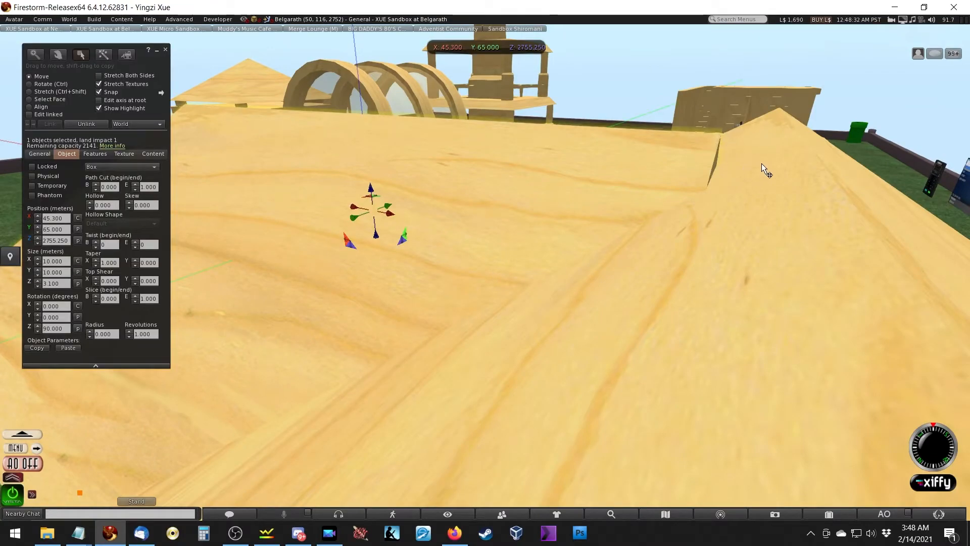
pyautogui.moveTo(389, 226); pyautogui.dragTo(411, 282)
pyautogui.keyDown('ctrl'); pyautogui.keyDown('alt'); pyautogui.moveTo(535, 178); pyautogui.dragTo(397, 286); pyautogui.keyUp('alt'); pyautogui.keyUp('ctrl')
# Step: Hollow the extension's side wall at Y 61.875 by 40
pyautogui.keyDown('alt'); pyautogui.moveTo(644, 287); pyautogui.dragTo(555, 275); pyautogui.keyUp('alt')
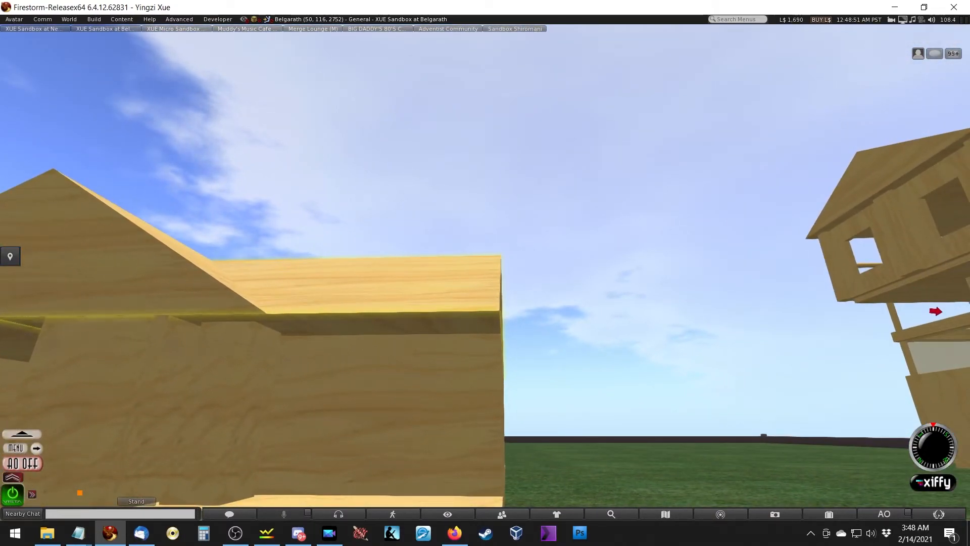
pyautogui.keyDown('ctrl'); pyautogui.keyDown('alt'); pyautogui.moveTo(187, 304); pyautogui.dragTo(38, 293); pyautogui.keyUp('alt'); pyautogui.keyUp('ctrl')
pyautogui.keyDown('ctrl'); pyautogui.keyDown('alt'); pyautogui.moveTo(485, 272); pyautogui.dragTo(582, 308); pyautogui.keyUp('alt'); pyautogui.keyUp('ctrl')
pyautogui.keyDown('ctrl'); pyautogui.keyDown('alt'); pyautogui.moveTo(603, 240); pyautogui.dragTo(485, 273); pyautogui.keyUp('alt'); pyautogui.keyUp('ctrl')
pyautogui.keyDown('ctrl'); pyautogui.keyDown('alt'); pyautogui.moveTo(399, 310); pyautogui.dragTo(459, 266); pyautogui.keyUp('alt'); pyautogui.keyUp('ctrl')
pyautogui.click(461, 265)
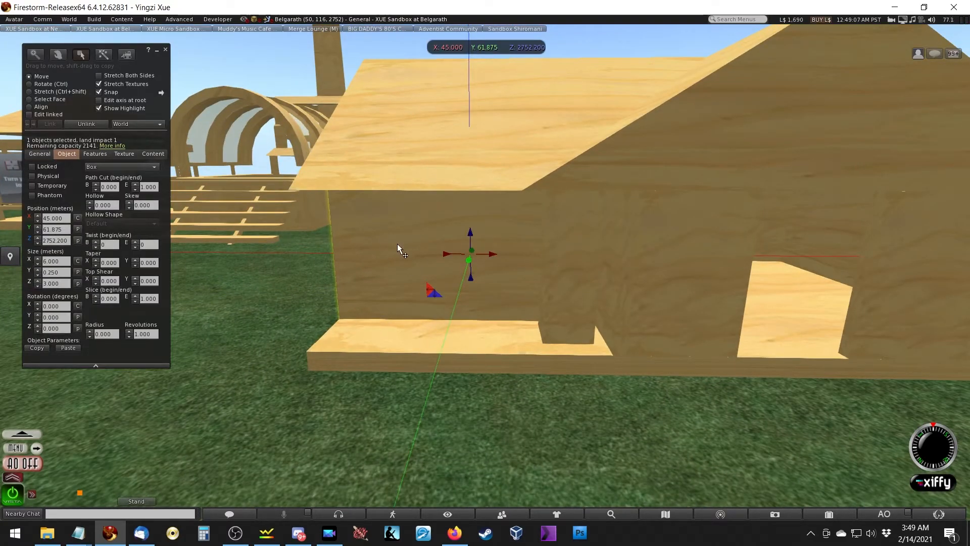
pyautogui.write('40')
pyautogui.press('Return')
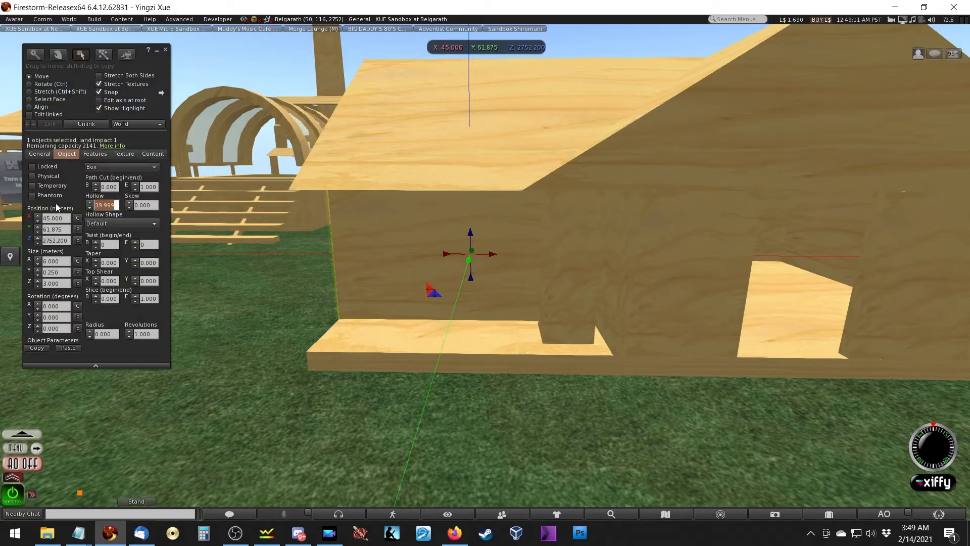
# Step: Rotate the hollowed wall to 90° on X and set its size to Y 3 and Z 0.25 to form a window opening
pyautogui.keyDown('alt'); pyautogui.moveTo(362, 243); pyautogui.dragTo(610, 345); pyautogui.keyUp('alt')
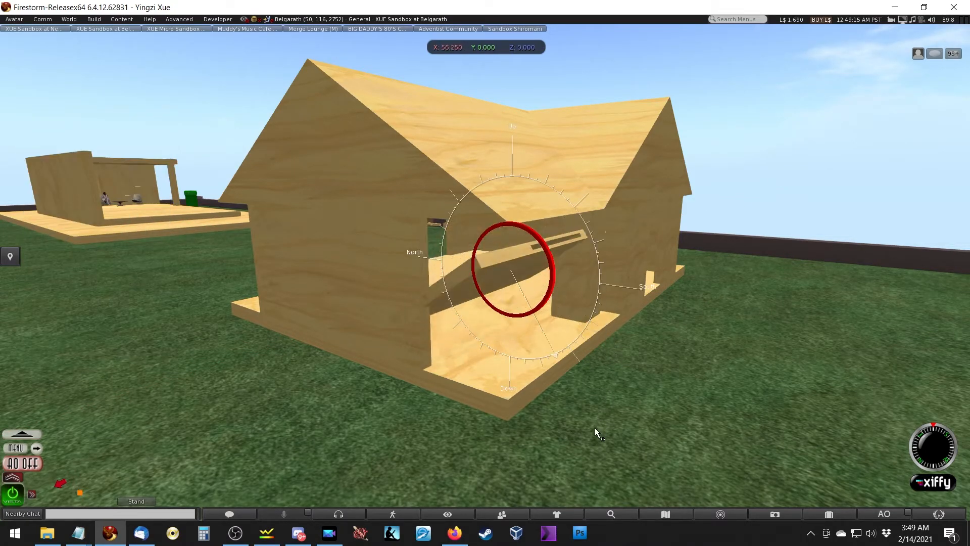
pyautogui.moveTo(557, 478); pyautogui.dragTo(507, 496)
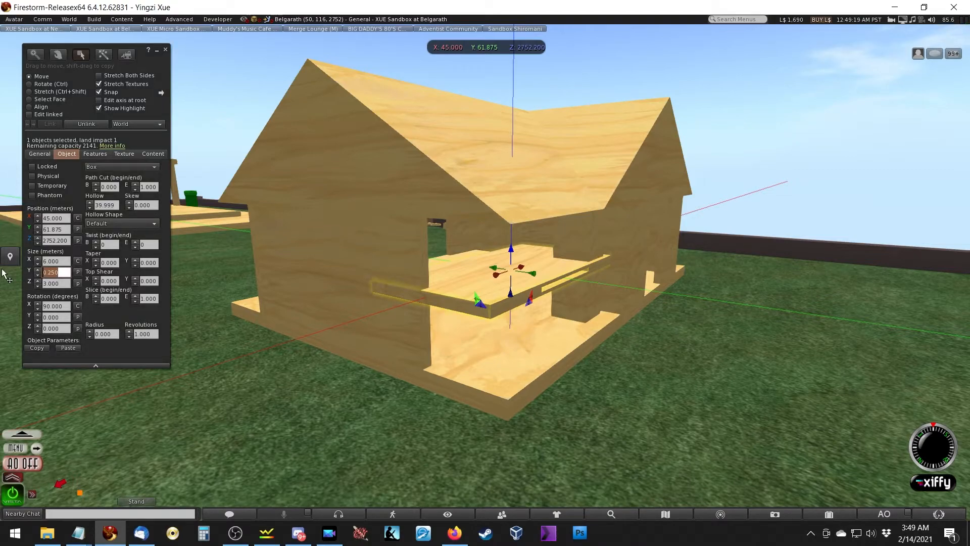
pyautogui.write('3')
pyautogui.press('Return')
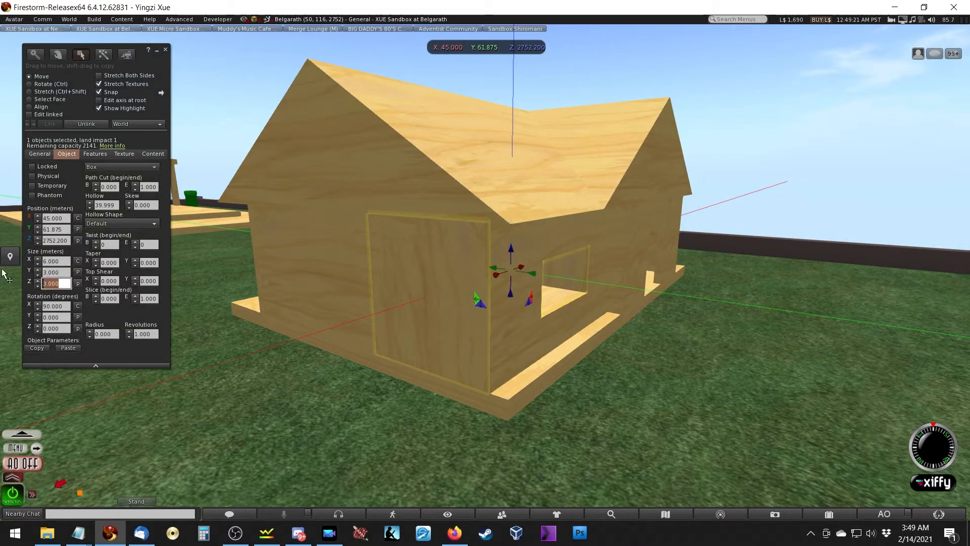
pyautogui.write('0.25')
pyautogui.press('Return')
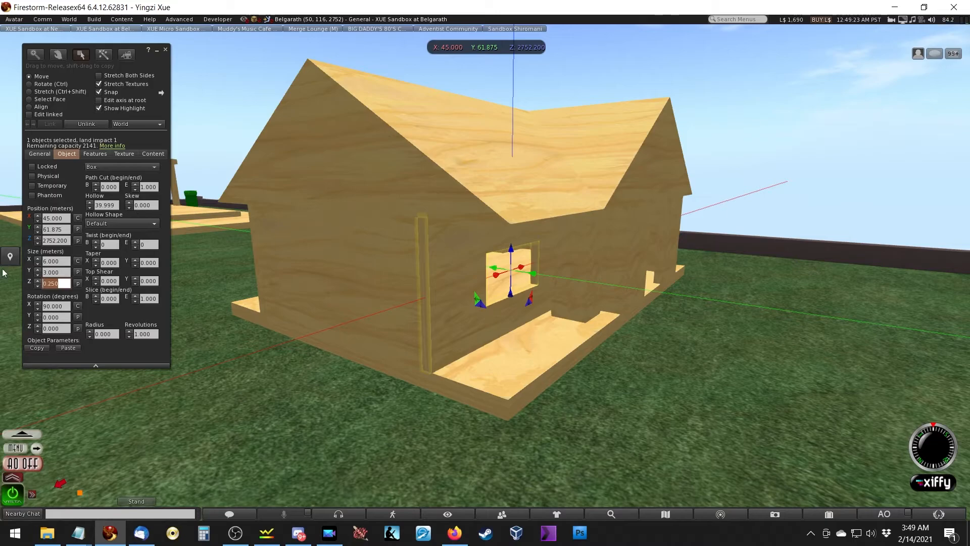
# Step: Examine the window opening and the joined roofs of the extended house from several sides
pyautogui.keyDown('alt'); pyautogui.moveTo(509, 273); pyautogui.dragTo(377, 228); pyautogui.keyUp('alt')
pyautogui.moveTo(603, 316); pyautogui.dragTo(682, 339)
pyautogui.press('Escape')
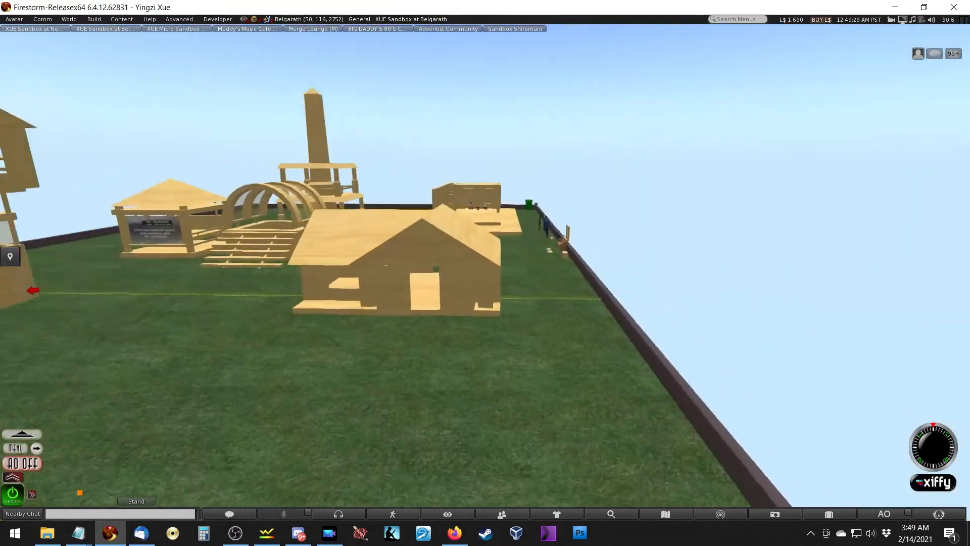
pyautogui.keyDown('alt'); pyautogui.moveTo(485, 270); pyautogui.dragTo(157, 296); pyautogui.keyUp('alt')
pyautogui.keyDown('alt'); pyautogui.moveTo(480, 284); pyautogui.dragTo(326, 229); pyautogui.keyUp('alt')
pyautogui.keyDown('alt'); pyautogui.moveTo(466, 300); pyautogui.dragTo(879, 284); pyautogui.keyUp('alt')
pyautogui.keyDown('ctrl'); pyautogui.keyDown('alt'); pyautogui.moveTo(357, 284); pyautogui.dragTo(470, 230); pyautogui.keyUp('alt'); pyautogui.keyUp('ctrl')
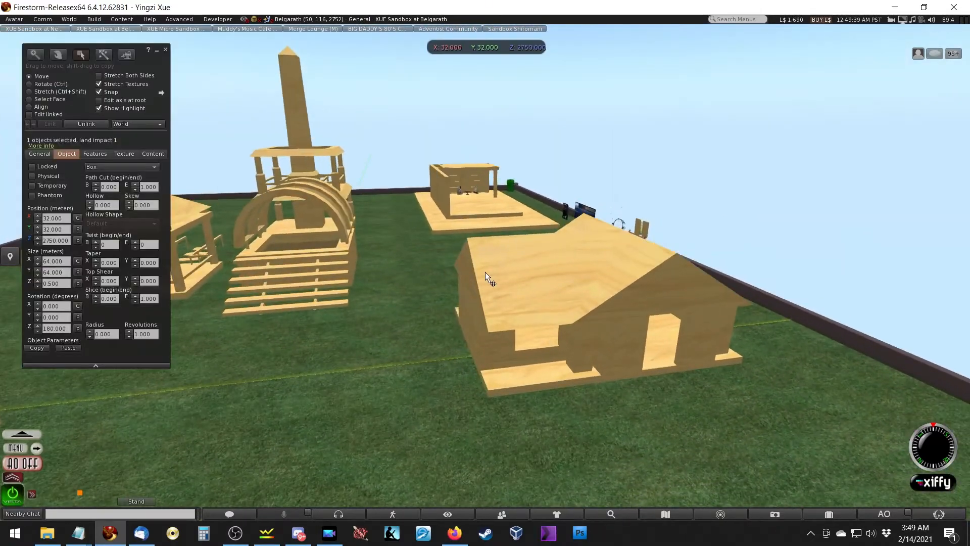
pyautogui.keyDown('ctrl'); pyautogui.keyDown('alt'); pyautogui.moveTo(601, 312); pyautogui.dragTo(548, 256); pyautogui.keyUp('alt'); pyautogui.keyUp('ctrl')
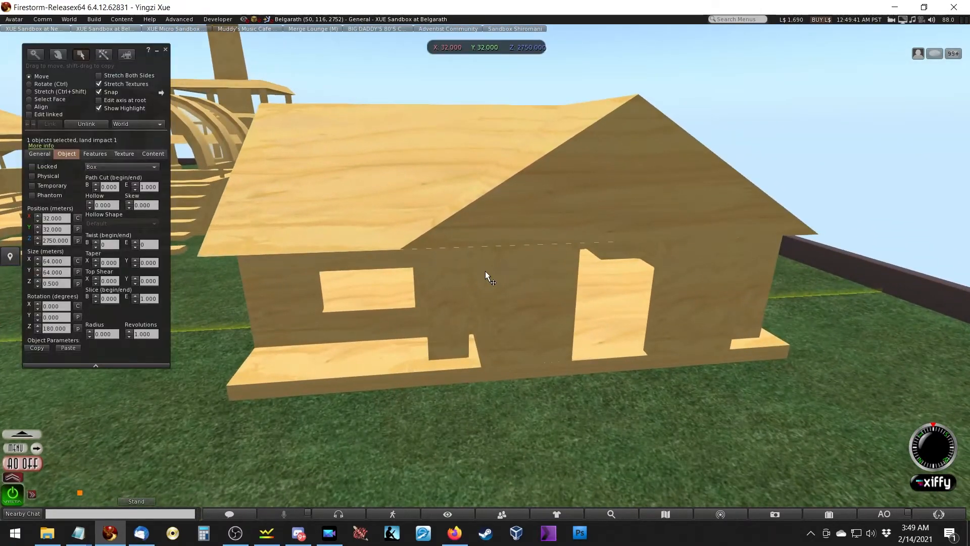
# Step: Check the position and size values of the panel beside the doorway, the floor and the roofs
pyautogui.click(519, 301)
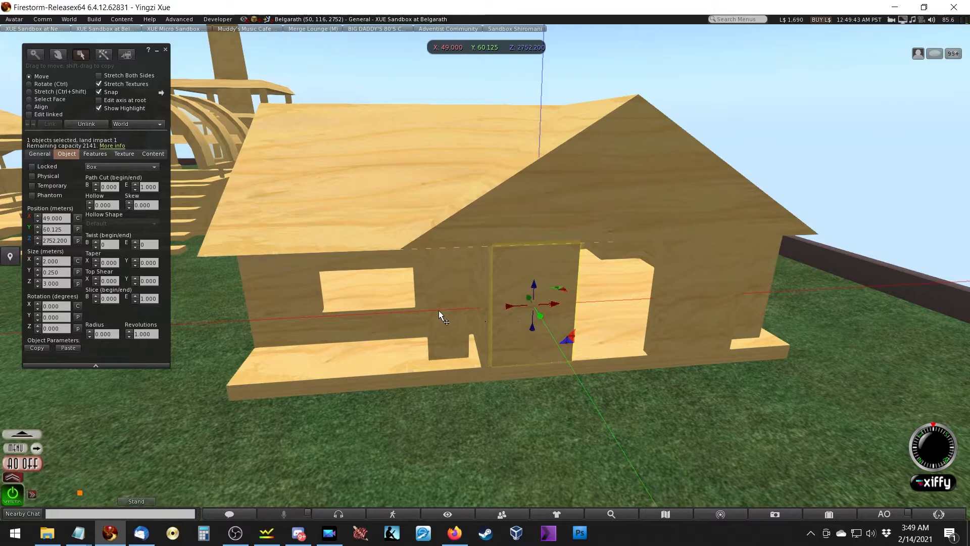
pyautogui.keyDown('ctrl'); pyautogui.keyDown('alt'); pyautogui.moveTo(302, 276); pyautogui.dragTo(323, 253); pyautogui.keyUp('alt'); pyautogui.keyUp('ctrl')
pyautogui.keyDown('ctrl'); pyautogui.keyDown('alt'); pyautogui.moveTo(746, 292); pyautogui.dragTo(599, 367); pyautogui.keyUp('alt'); pyautogui.keyUp('ctrl')
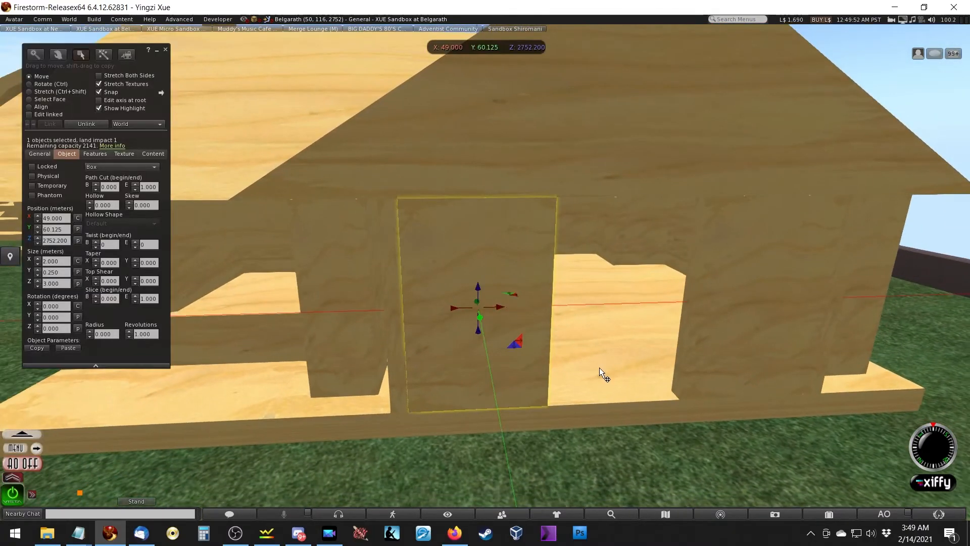
pyautogui.click(599, 369)
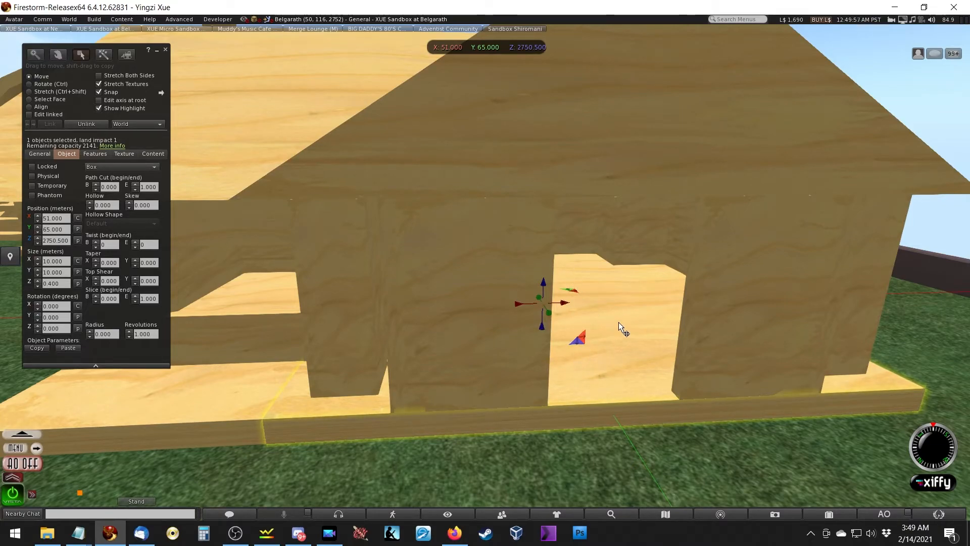
pyautogui.keyDown('alt'); pyautogui.moveTo(252, 356); pyautogui.dragTo(374, 389); pyautogui.keyUp('alt')
pyautogui.keyDown('alt'); pyautogui.moveTo(671, 207); pyautogui.dragTo(580, 249); pyautogui.keyUp('alt')
pyautogui.keyDown('alt'); pyautogui.moveTo(615, 277); pyautogui.dragTo(174, 319); pyautogui.keyUp('alt')
pyautogui.click(604, 357)
pyautogui.moveTo(458, 305)
pyautogui.keyDown('ctrl'); pyautogui.keyDown('alt'); pyautogui.mouseDown()
pyautogui.moveTo(384, 298)
pyautogui.moveTo(471, 291)
pyautogui.mouseUp(); pyautogui.keyUp('alt'); pyautogui.keyUp('ctrl')
pyautogui.click(471, 292)
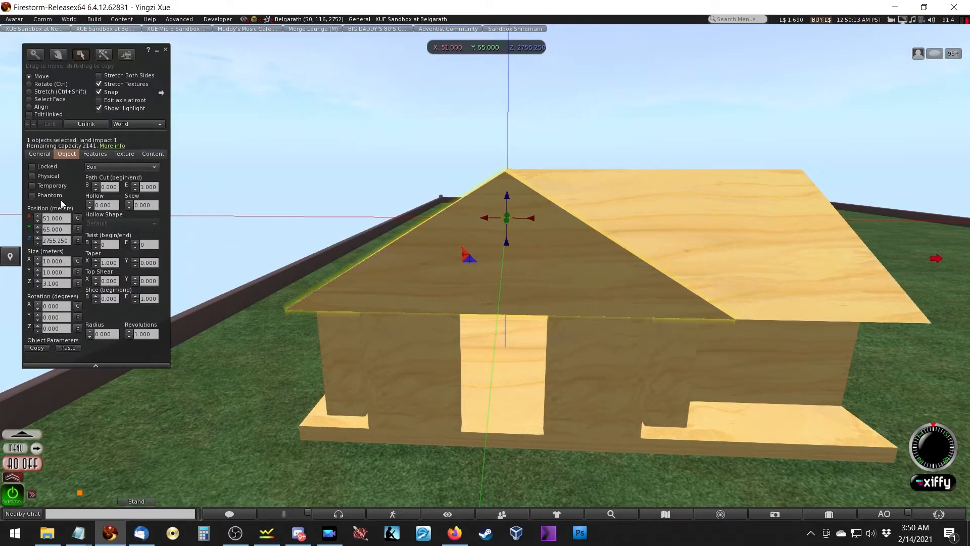
pyautogui.click(713, 247)
# Step: Examine up close how the corner panel on the far side of the house meets the neighbouring wall
pyautogui.keyDown('alt'); pyautogui.moveTo(671, 334); pyautogui.dragTo(536, 283); pyautogui.keyUp('alt')
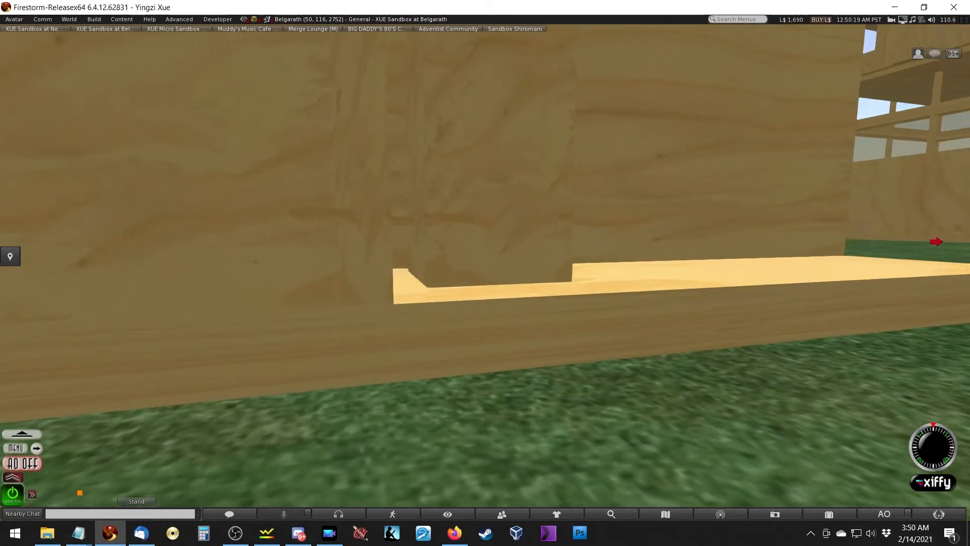
pyautogui.click(353, 256)
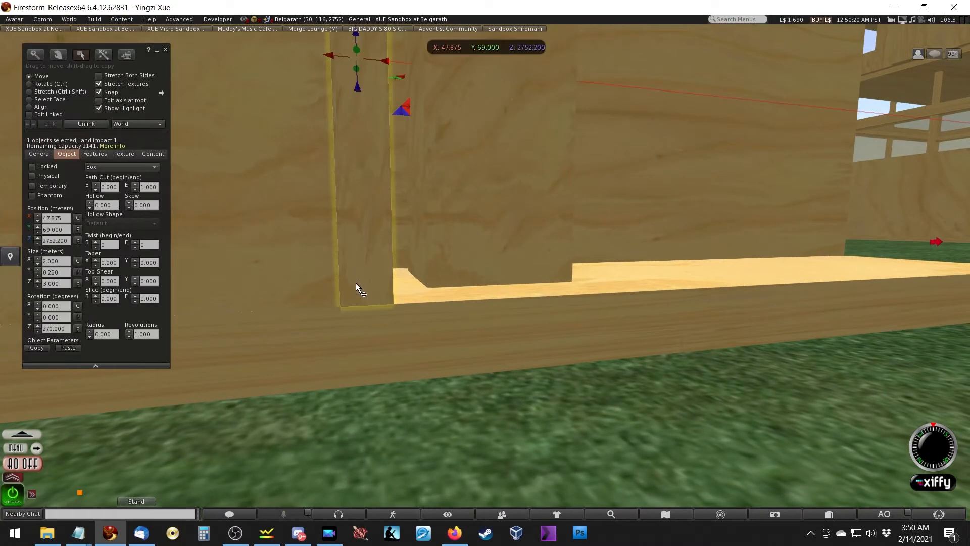
pyautogui.click(307, 251)
pyautogui.keyDown('alt'); pyautogui.moveTo(357, 246); pyautogui.dragTo(377, 246); pyautogui.keyUp('alt')
pyautogui.click(509, 285)
pyautogui.click(473, 291)
pyautogui.click(513, 290)
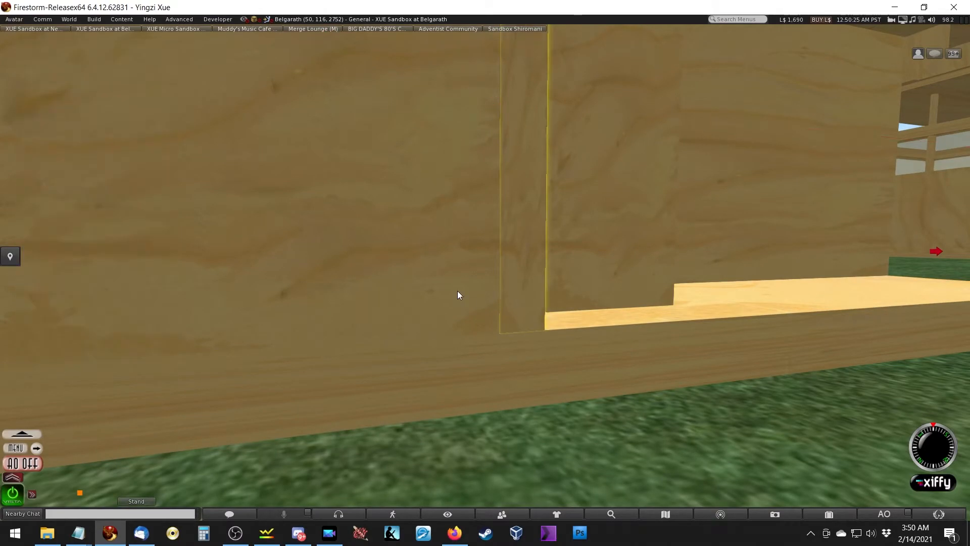
pyautogui.click(504, 280)
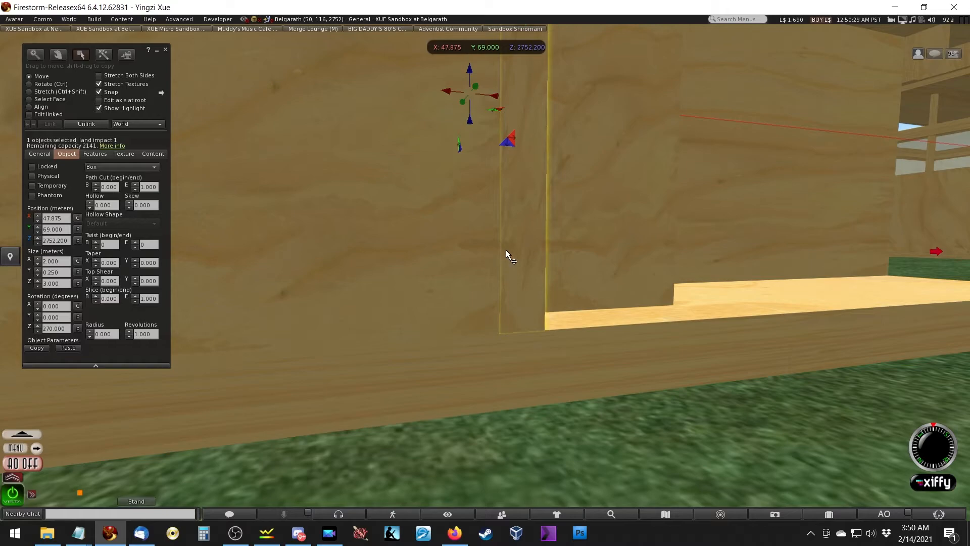
pyautogui.click(499, 251)
pyautogui.click(501, 252)
# Step: Try moving the selected corner panel along X, and undo the move
pyautogui.keyDown('alt'); pyautogui.moveTo(493, 254); pyautogui.dragTo(511, 386); pyautogui.keyUp('alt')
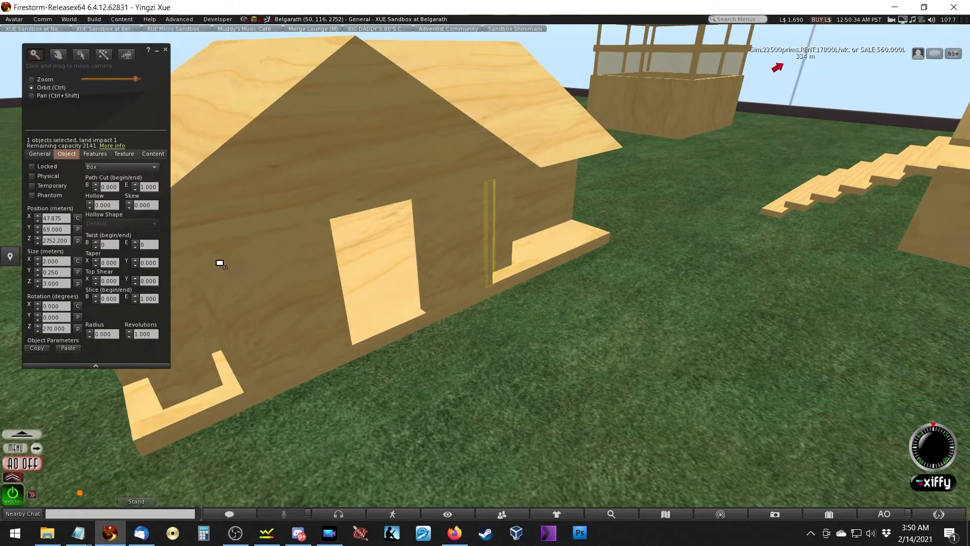
pyautogui.keyDown('ctrl'); pyautogui.keyDown('alt'); pyautogui.moveTo(220, 263); pyautogui.dragTo(399, 225); pyautogui.keyUp('alt'); pyautogui.keyUp('ctrl')
pyautogui.keyDown('ctrl'); pyautogui.keyDown('alt'); pyautogui.moveTo(343, 303); pyautogui.dragTo(707, 308); pyautogui.keyUp('alt'); pyautogui.keyUp('ctrl')
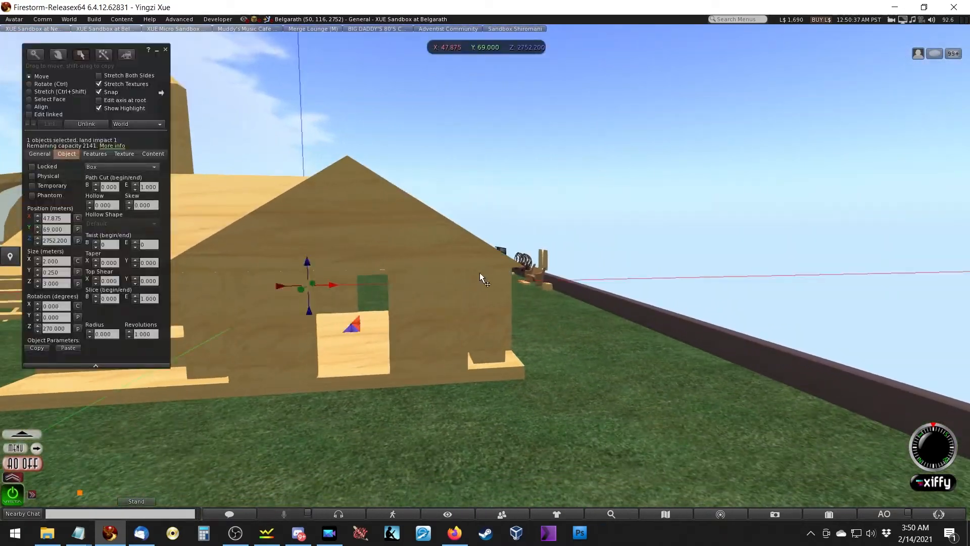
pyautogui.keyDown('ctrl'); pyautogui.keyDown('alt'); pyautogui.moveTo(295, 264); pyautogui.dragTo(485, 274); pyautogui.keyUp('alt'); pyautogui.keyUp('ctrl')
pyautogui.keyDown('alt'); pyautogui.moveTo(374, 269); pyautogui.dragTo(543, 286); pyautogui.keyUp('alt')
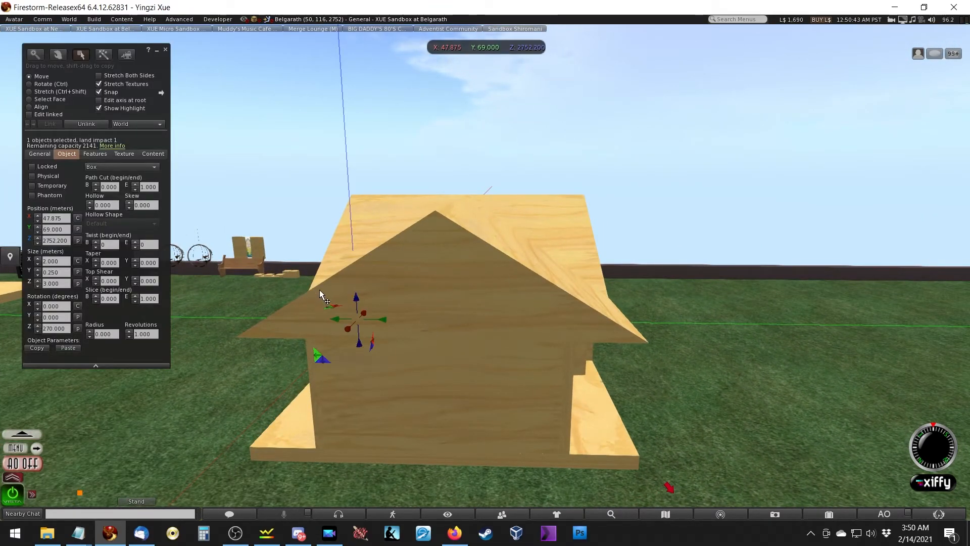
pyautogui.keyDown('alt'); pyautogui.moveTo(509, 317); pyautogui.dragTo(361, 303); pyautogui.keyUp('alt')
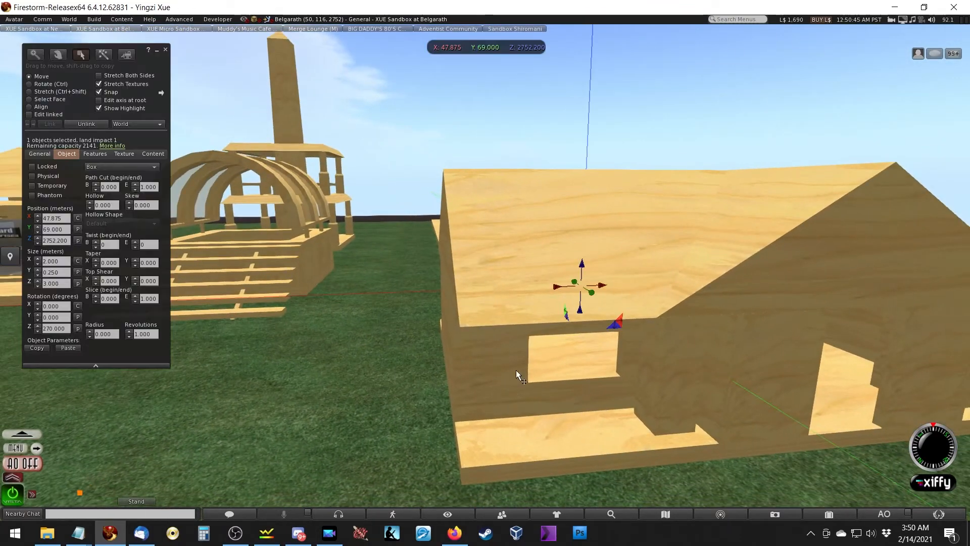
pyautogui.moveTo(565, 288); pyautogui.dragTo(411, 397)
pyautogui.hotkey('ctrl', 'z')
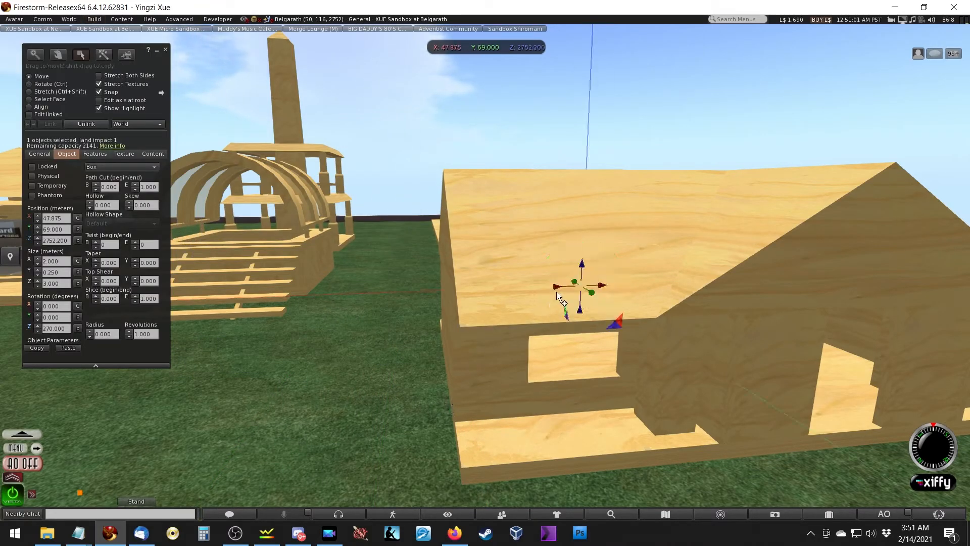
# Step: Look over the extended house and the other finished structures across the sandbox
pyautogui.keyDown('ctrl'); pyautogui.keyDown('alt'); pyautogui.moveTo(493, 279); pyautogui.dragTo(619, 260); pyautogui.keyUp('alt'); pyautogui.keyUp('ctrl')
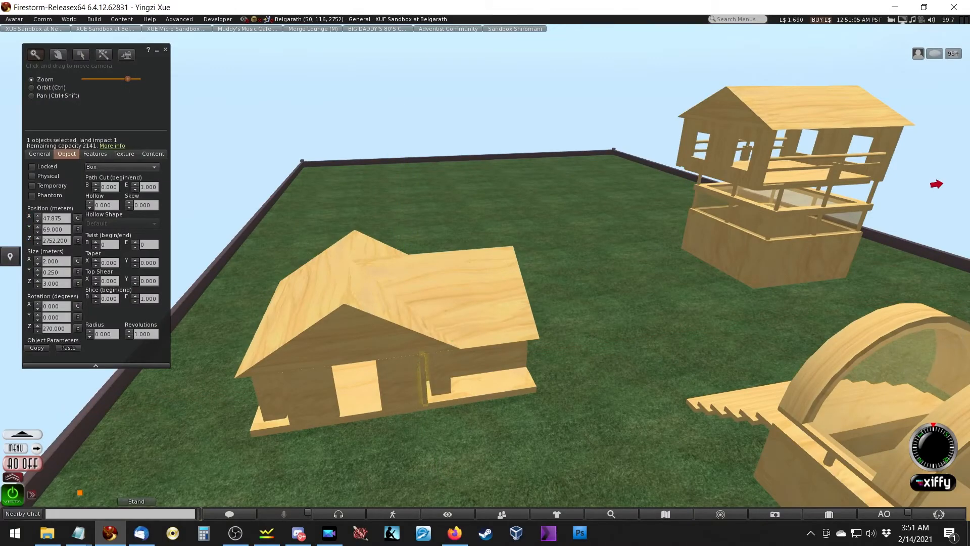
pyautogui.keyDown('alt'); pyautogui.click(892, 374); pyautogui.keyUp('alt')
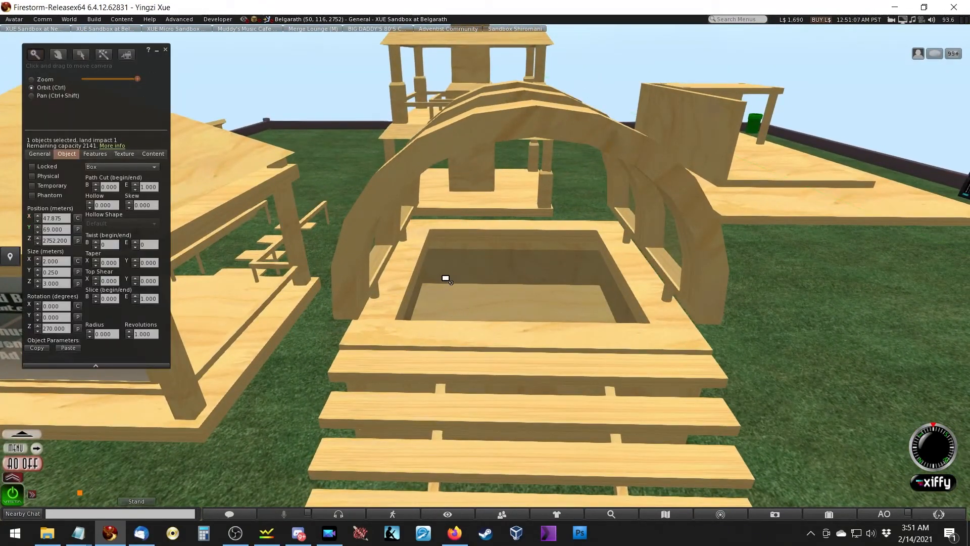
pyautogui.keyDown('alt'); pyautogui.moveTo(445, 278); pyautogui.dragTo(4, 399); pyautogui.keyUp('alt')
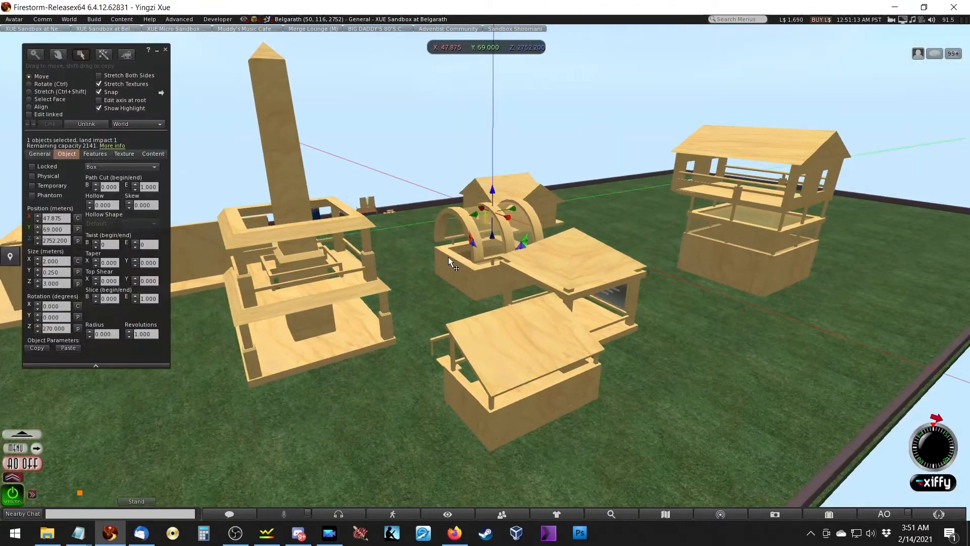
# Step: Examine the roofed pavilion, the arches, the obelisk tower and the small gabled house from several sides
pyautogui.keyDown('ctrl'); pyautogui.keyDown('alt'); pyautogui.moveTo(349, 280); pyautogui.dragTo(399, 303); pyautogui.keyUp('alt'); pyautogui.keyUp('ctrl')
pyautogui.keyDown('alt'); pyautogui.moveTo(707, 283); pyautogui.dragTo(551, 250); pyautogui.keyUp('alt')
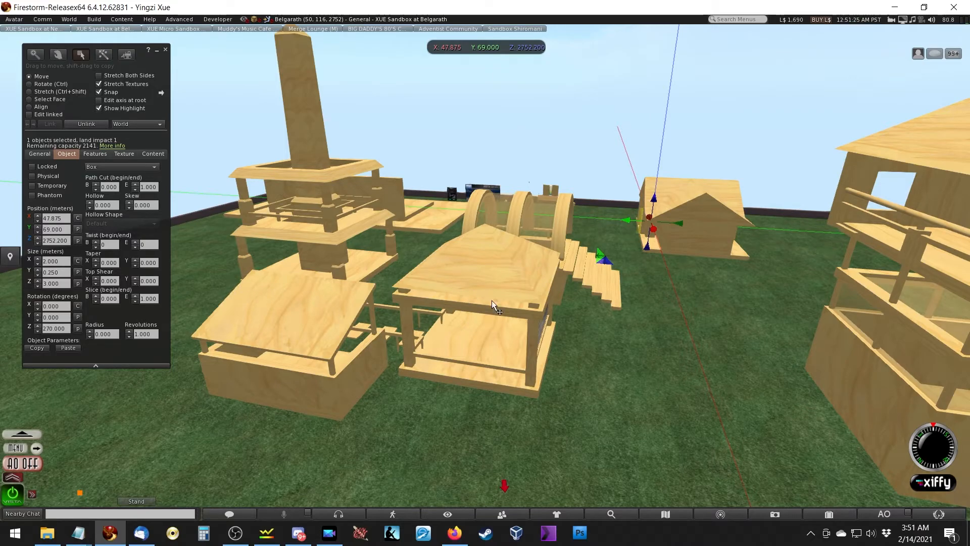
pyautogui.keyDown('alt'); pyautogui.moveTo(590, 272); pyautogui.dragTo(365, 303); pyautogui.keyUp('alt')
pyautogui.keyDown('alt'); pyautogui.moveTo(309, 288); pyautogui.dragTo(202, 275); pyautogui.keyUp('alt')
pyautogui.keyDown('ctrl'); pyautogui.keyDown('alt'); pyautogui.moveTo(482, 270); pyautogui.dragTo(515, 268); pyautogui.keyUp('alt'); pyautogui.keyUp('ctrl')
pyautogui.press('Escape')
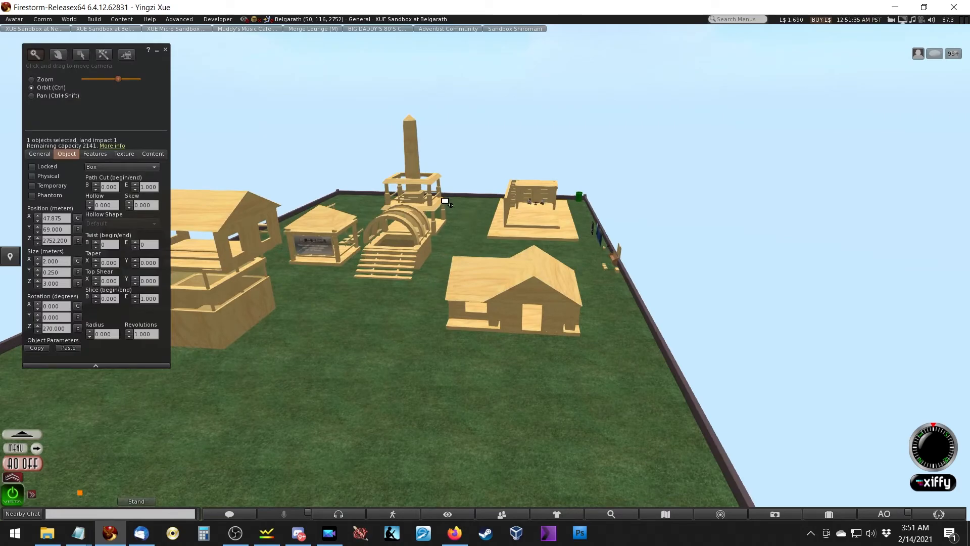
# Step: Examine the shelved seating area from inside and the long wall and open floor adjoining it
pyautogui.keyDown('alt'); pyautogui.moveTo(515, 201); pyautogui.dragTo(515, 124); pyautogui.keyUp('alt')
pyautogui.keyDown('alt'); pyautogui.moveTo(494, 266); pyautogui.dragTo(427, 276); pyautogui.keyUp('alt')
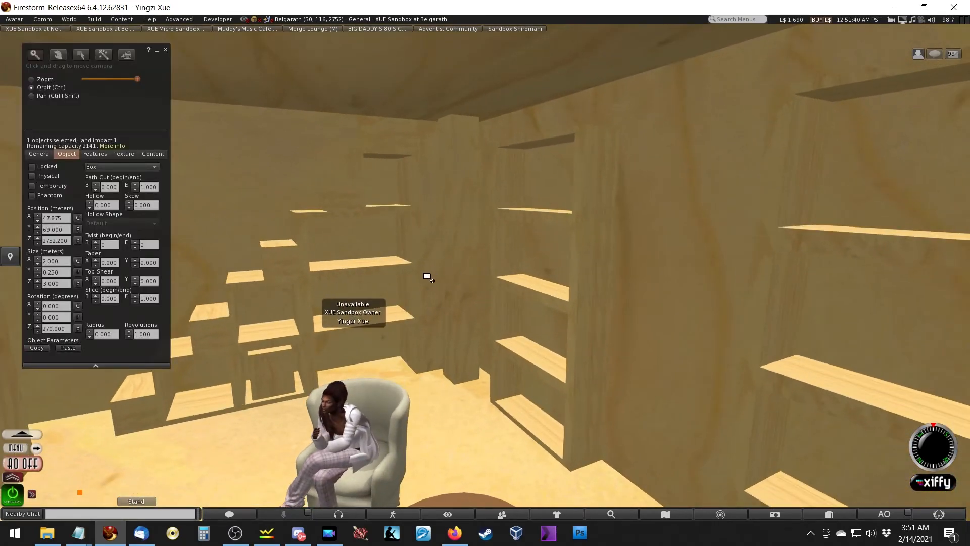
pyautogui.keyDown('ctrl'); pyautogui.keyDown('alt'); pyautogui.moveTo(302, 236); pyautogui.dragTo(522, 287); pyautogui.keyUp('alt'); pyautogui.keyUp('ctrl')
pyautogui.keyDown('ctrl'); pyautogui.keyDown('alt'); pyautogui.moveTo(524, 359); pyautogui.dragTo(492, 280); pyautogui.keyUp('alt'); pyautogui.keyUp('ctrl')
pyautogui.keyDown('ctrl'); pyautogui.keyDown('alt'); pyautogui.moveTo(406, 336); pyautogui.dragTo(457, 280); pyautogui.keyUp('alt'); pyautogui.keyUp('ctrl')
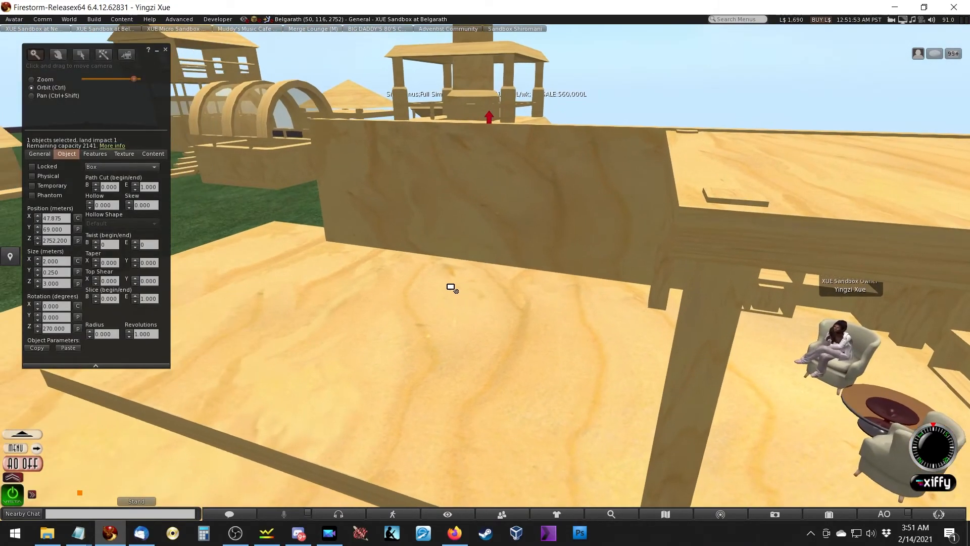
pyautogui.keyDown('ctrl'); pyautogui.keyDown('alt'); pyautogui.moveTo(400, 334); pyautogui.dragTo(411, 384); pyautogui.keyUp('alt'); pyautogui.keyUp('ctrl')
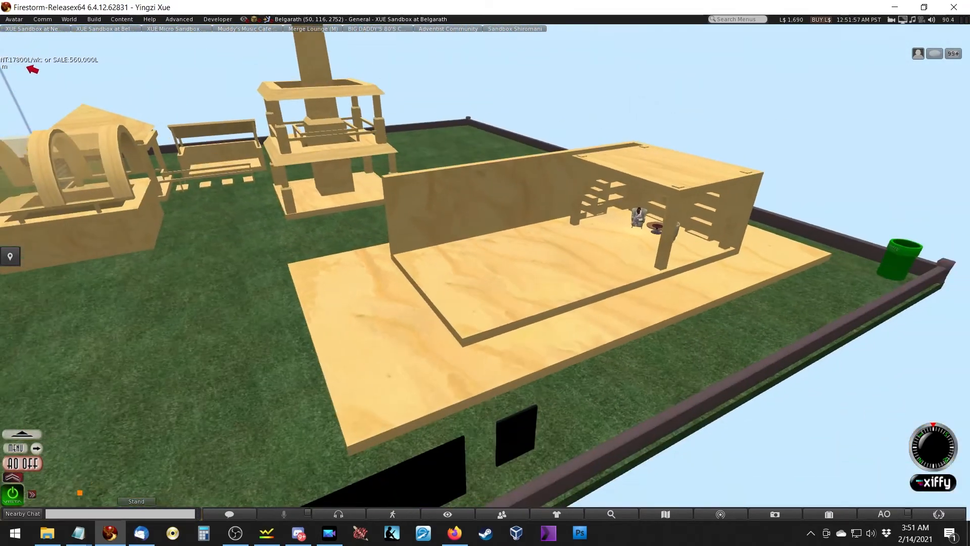
# Step: Select the large base platform beneath the seating area and inspect its values and overall layout
pyautogui.click(422, 347)
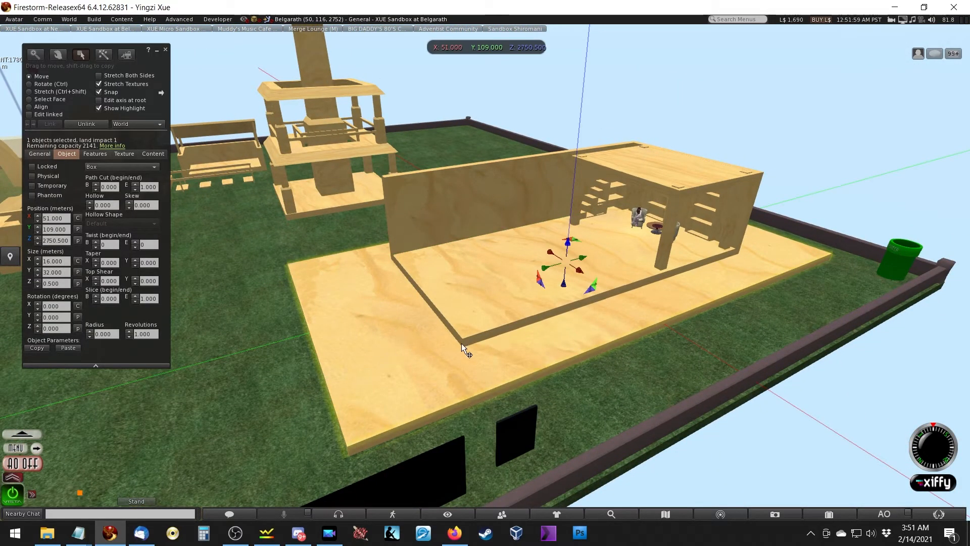
pyautogui.keyDown('ctrl'); pyautogui.keyDown('alt'); pyautogui.moveTo(493, 258); pyautogui.dragTo(889, 288); pyautogui.keyUp('alt'); pyautogui.keyUp('ctrl')
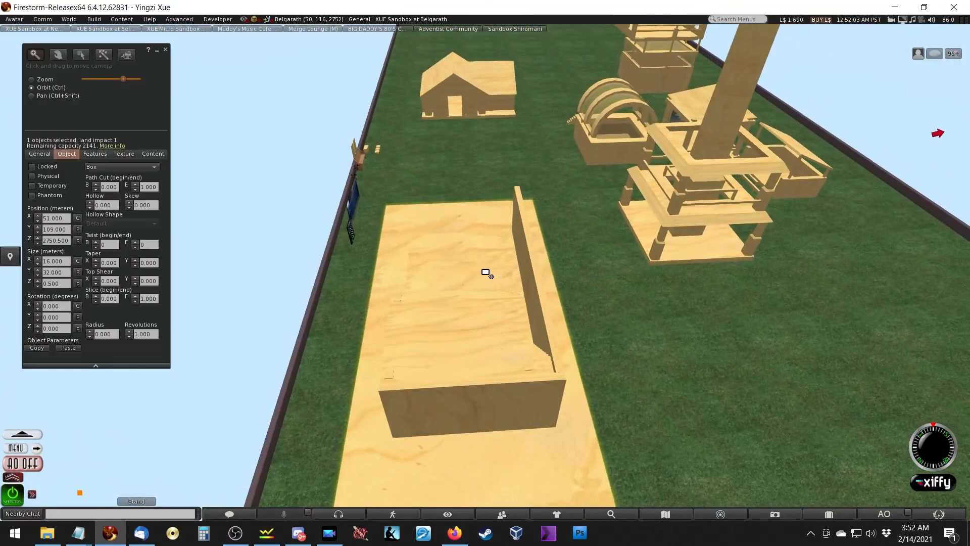
pyautogui.keyDown('ctrl'); pyautogui.keyDown('alt'); pyautogui.moveTo(487, 323); pyautogui.dragTo(477, 269); pyautogui.keyUp('alt'); pyautogui.keyUp('ctrl')
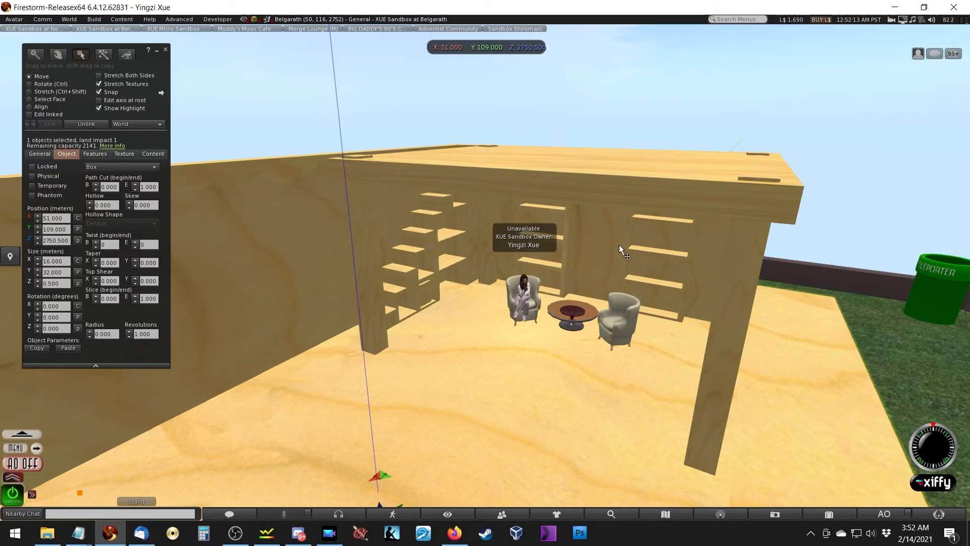
# Step: Select the flat roof slab above the seating area and inspect its values and the supports below
pyautogui.keyDown('ctrl'); pyautogui.keyDown('alt'); pyautogui.moveTo(349, 253); pyautogui.dragTo(435, 275); pyautogui.keyUp('alt'); pyautogui.keyUp('ctrl')
pyautogui.keyDown('ctrl'); pyautogui.keyDown('alt'); pyautogui.moveTo(267, 263); pyautogui.dragTo(628, 186); pyautogui.keyUp('alt'); pyautogui.keyUp('ctrl')
pyautogui.click(599, 172)
pyautogui.keyDown('alt'); pyautogui.moveTo(608, 238); pyautogui.dragTo(462, 238); pyautogui.keyUp('alt')
pyautogui.keyDown('alt'); pyautogui.moveTo(386, 239); pyautogui.dragTo(353, 169); pyautogui.keyUp('alt')
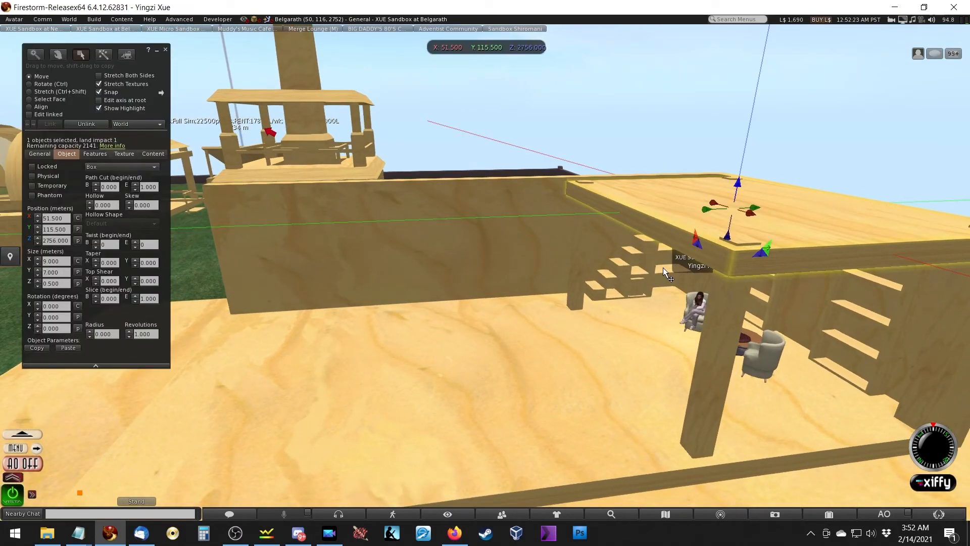
# Step: View the front of the finished gabled house with its doorway, and switch to OBS
pyautogui.keyDown('ctrl'); pyautogui.keyDown('alt'); pyautogui.click(203, 236); pyautogui.keyUp('alt'); pyautogui.keyUp('ctrl')
pyautogui.keyDown('ctrl'); pyautogui.keyDown('alt'); pyautogui.click(226, 256); pyautogui.keyUp('alt'); pyautogui.keyUp('ctrl')
pyautogui.keyDown('ctrl'); pyautogui.keyDown('alt'); pyautogui.moveTo(382, 267); pyautogui.dragTo(355, 207); pyautogui.keyUp('alt'); pyautogui.keyUp('ctrl')
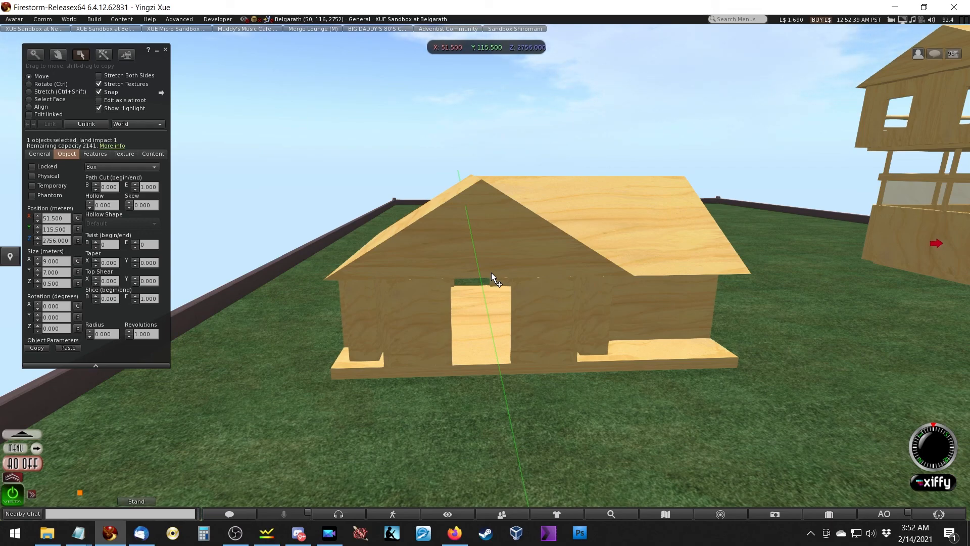
pyautogui.click(235, 532)
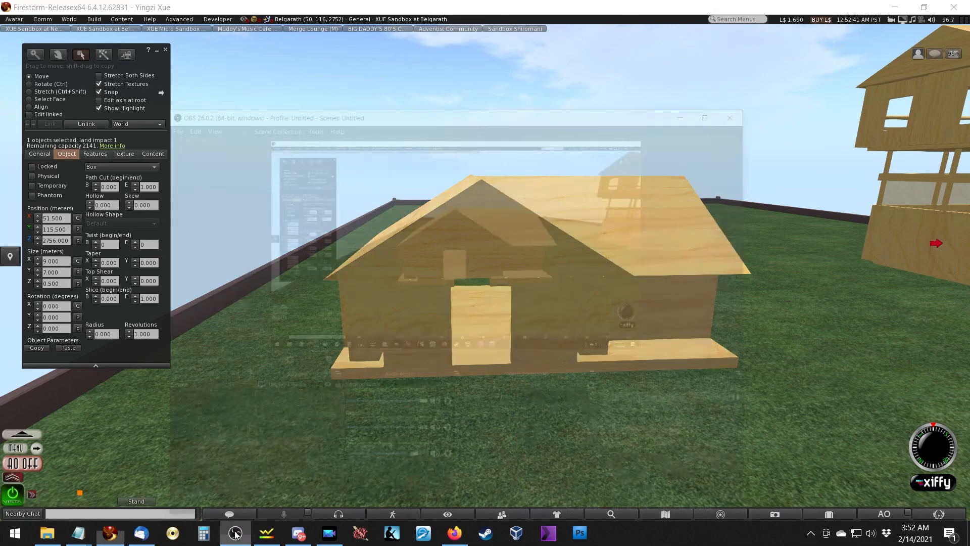